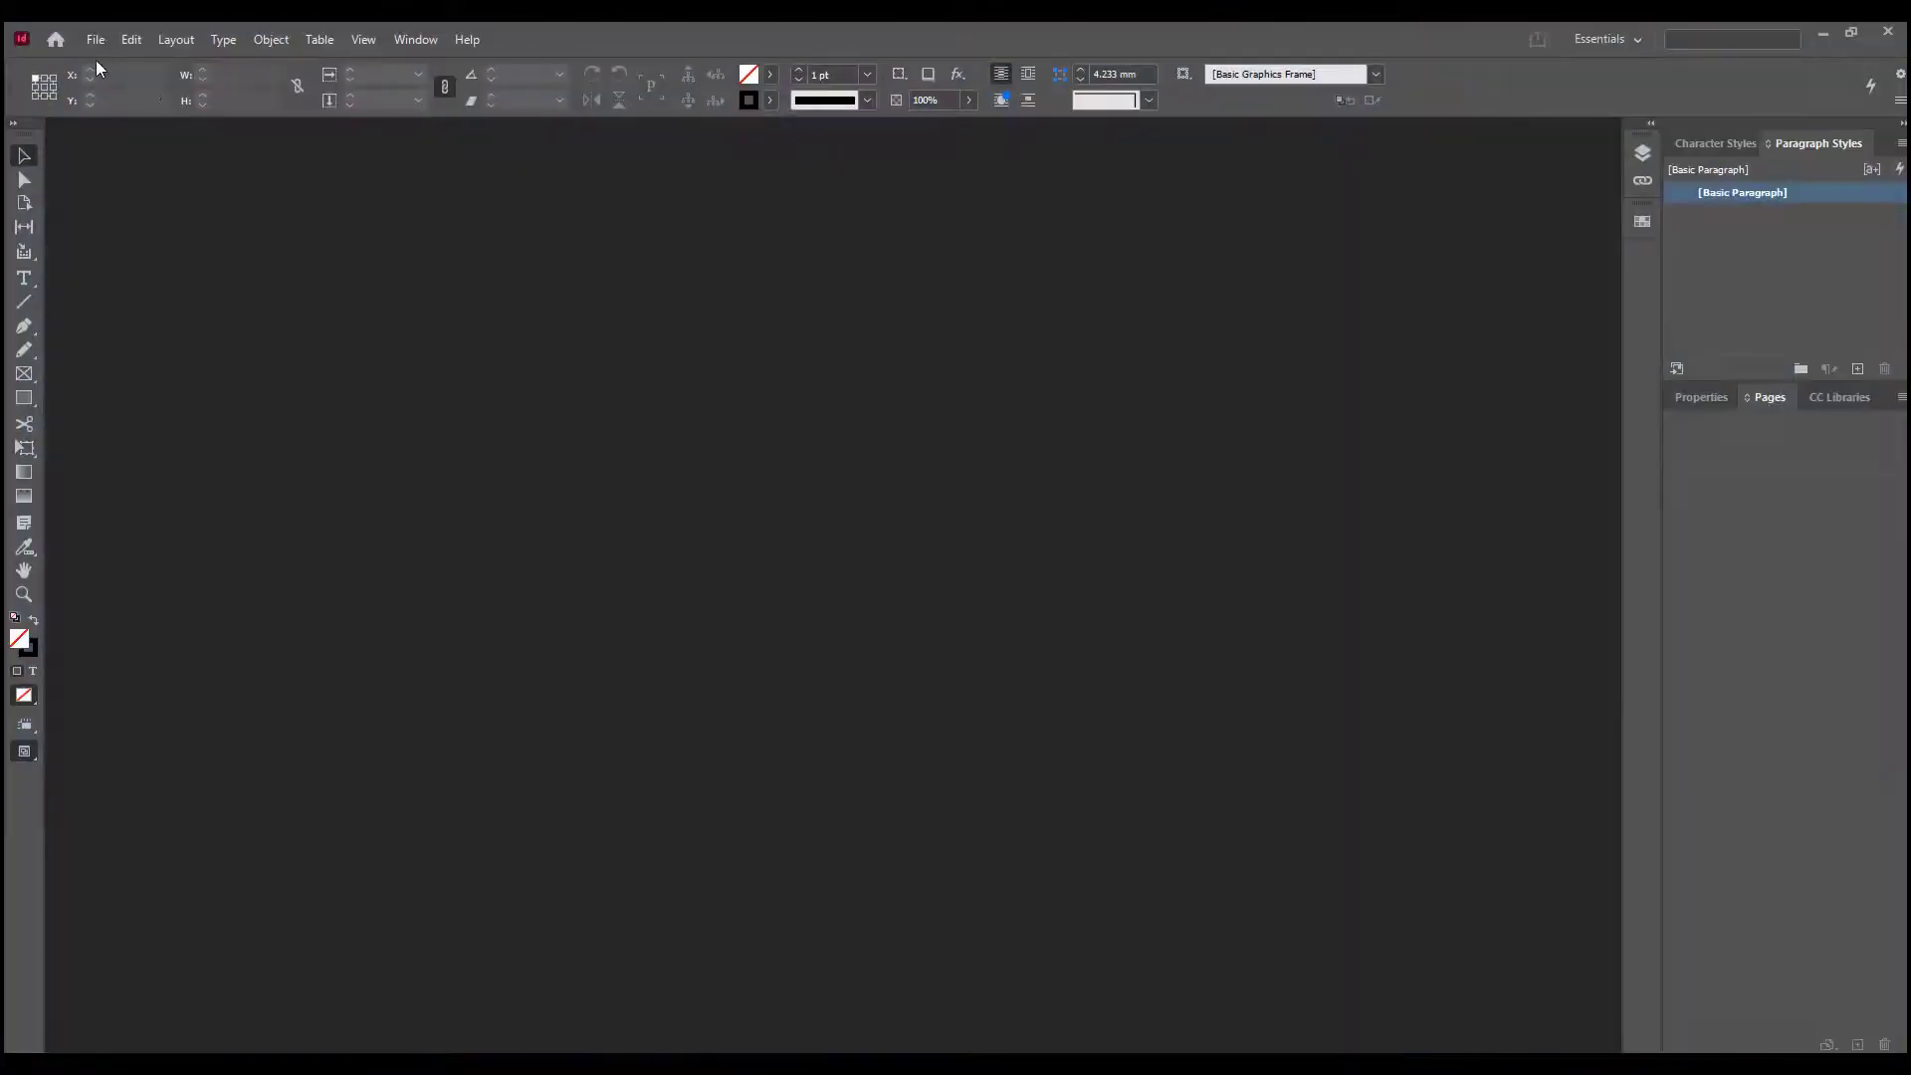
Open the recent document Layers.indd.
left_click(94, 40)
mouse_move(249, 127)
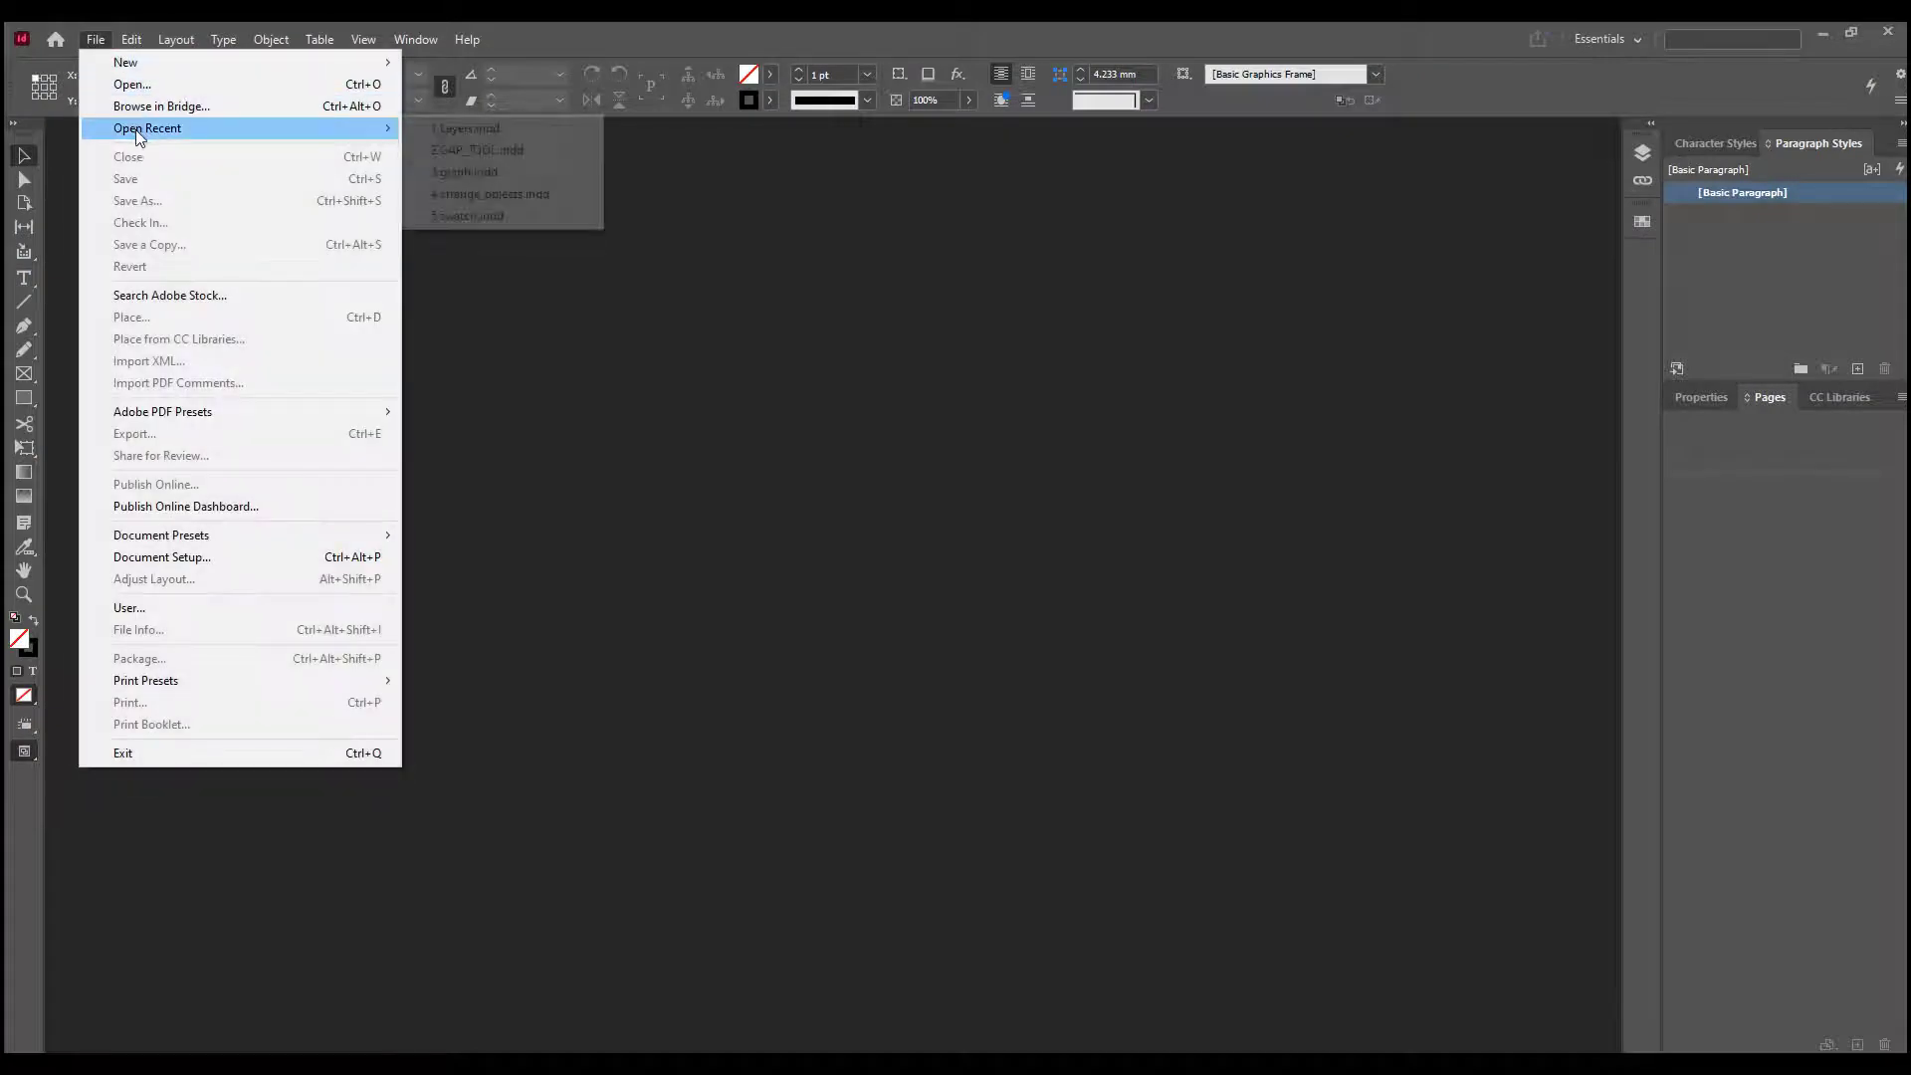
left_click(460, 128)
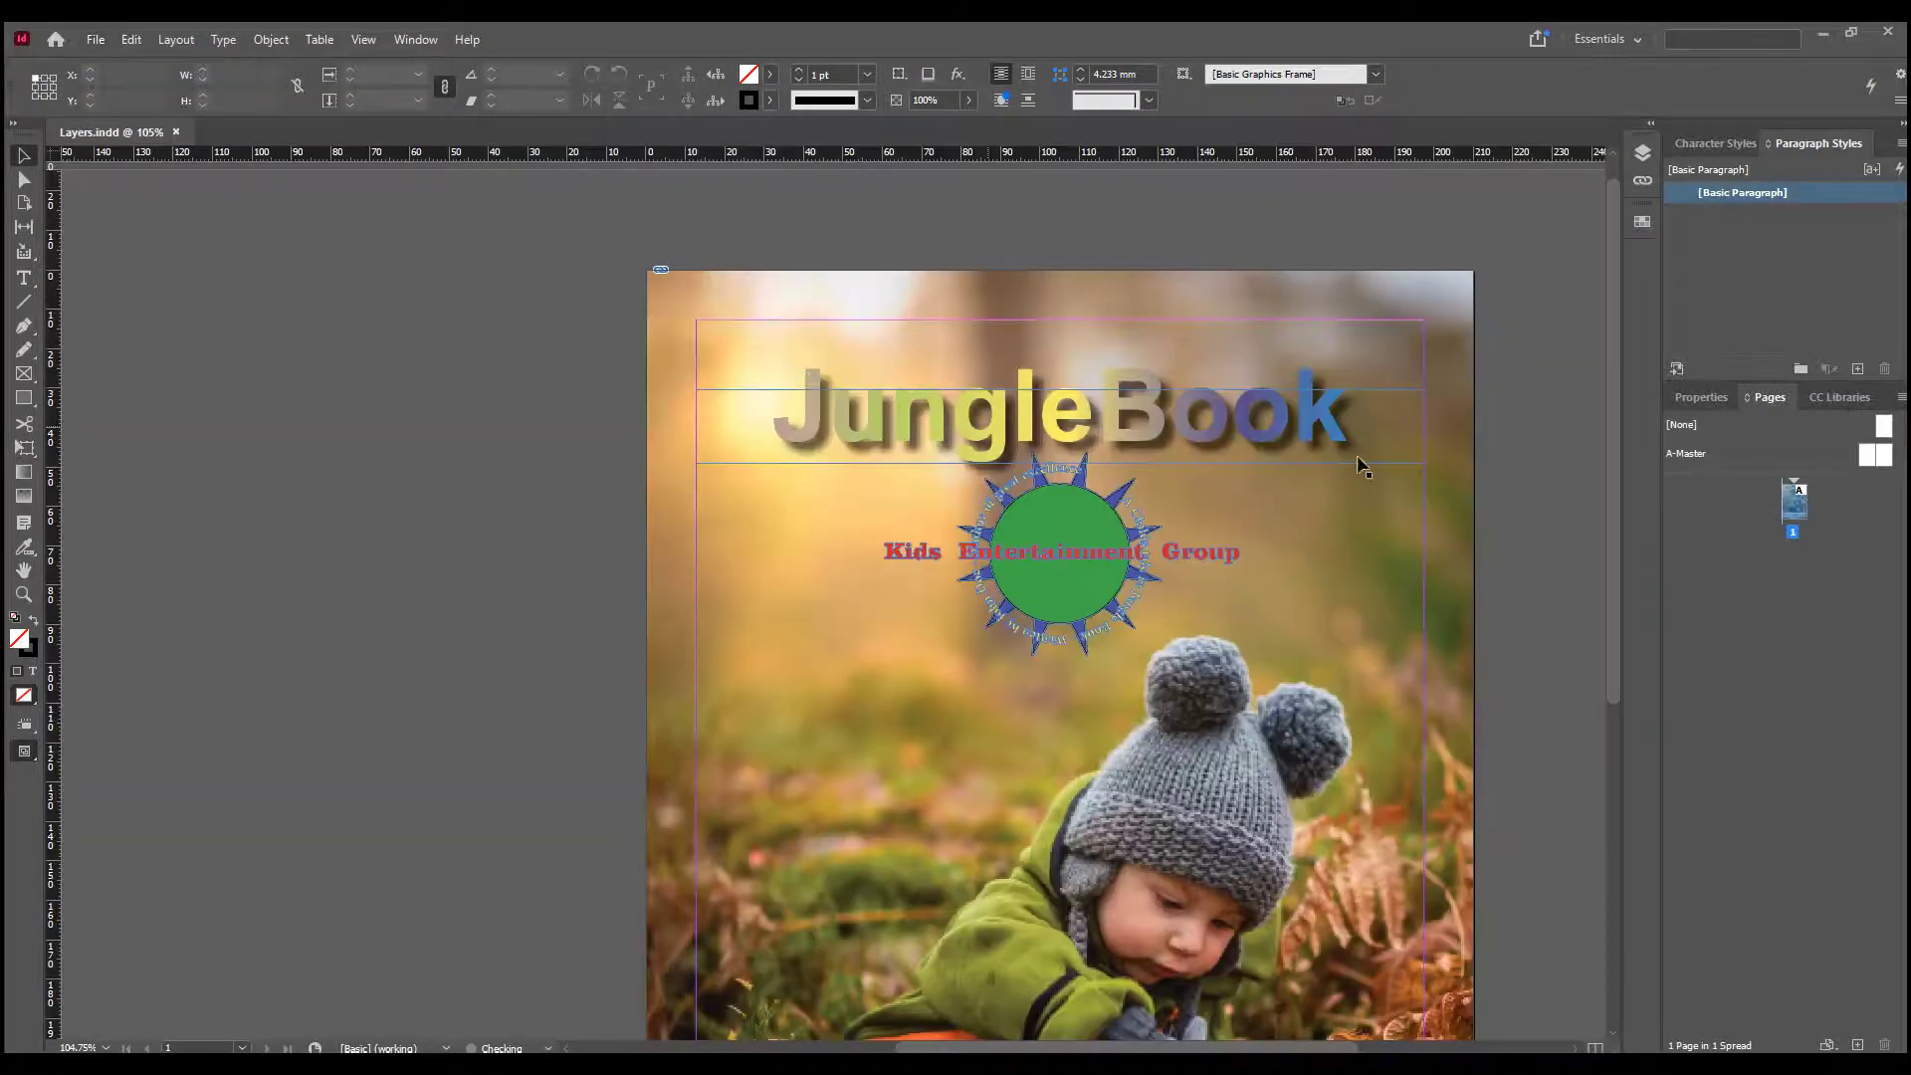
Look over the cover page, examining the title, logo group, background photo, body text columns and web address.
left_click_drag(1272, 609, 982, 537)
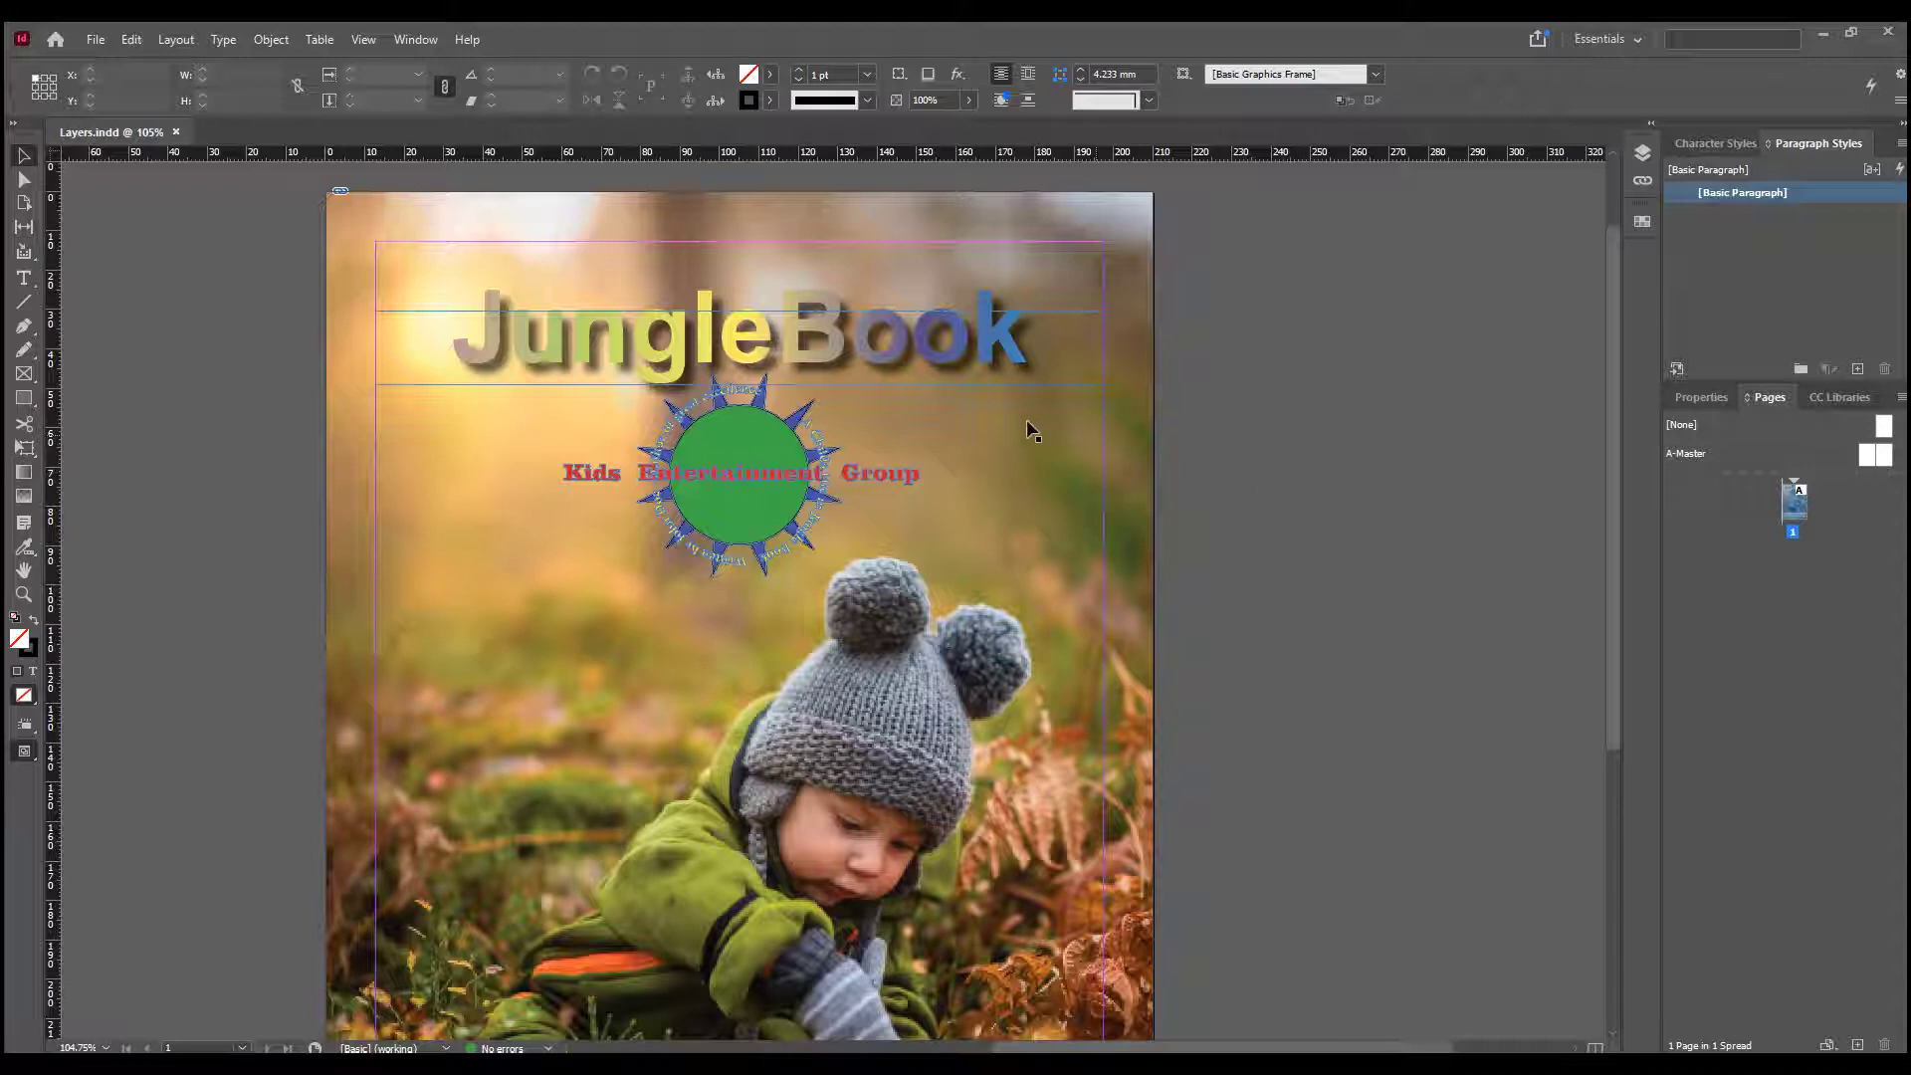
left_click(693, 419)
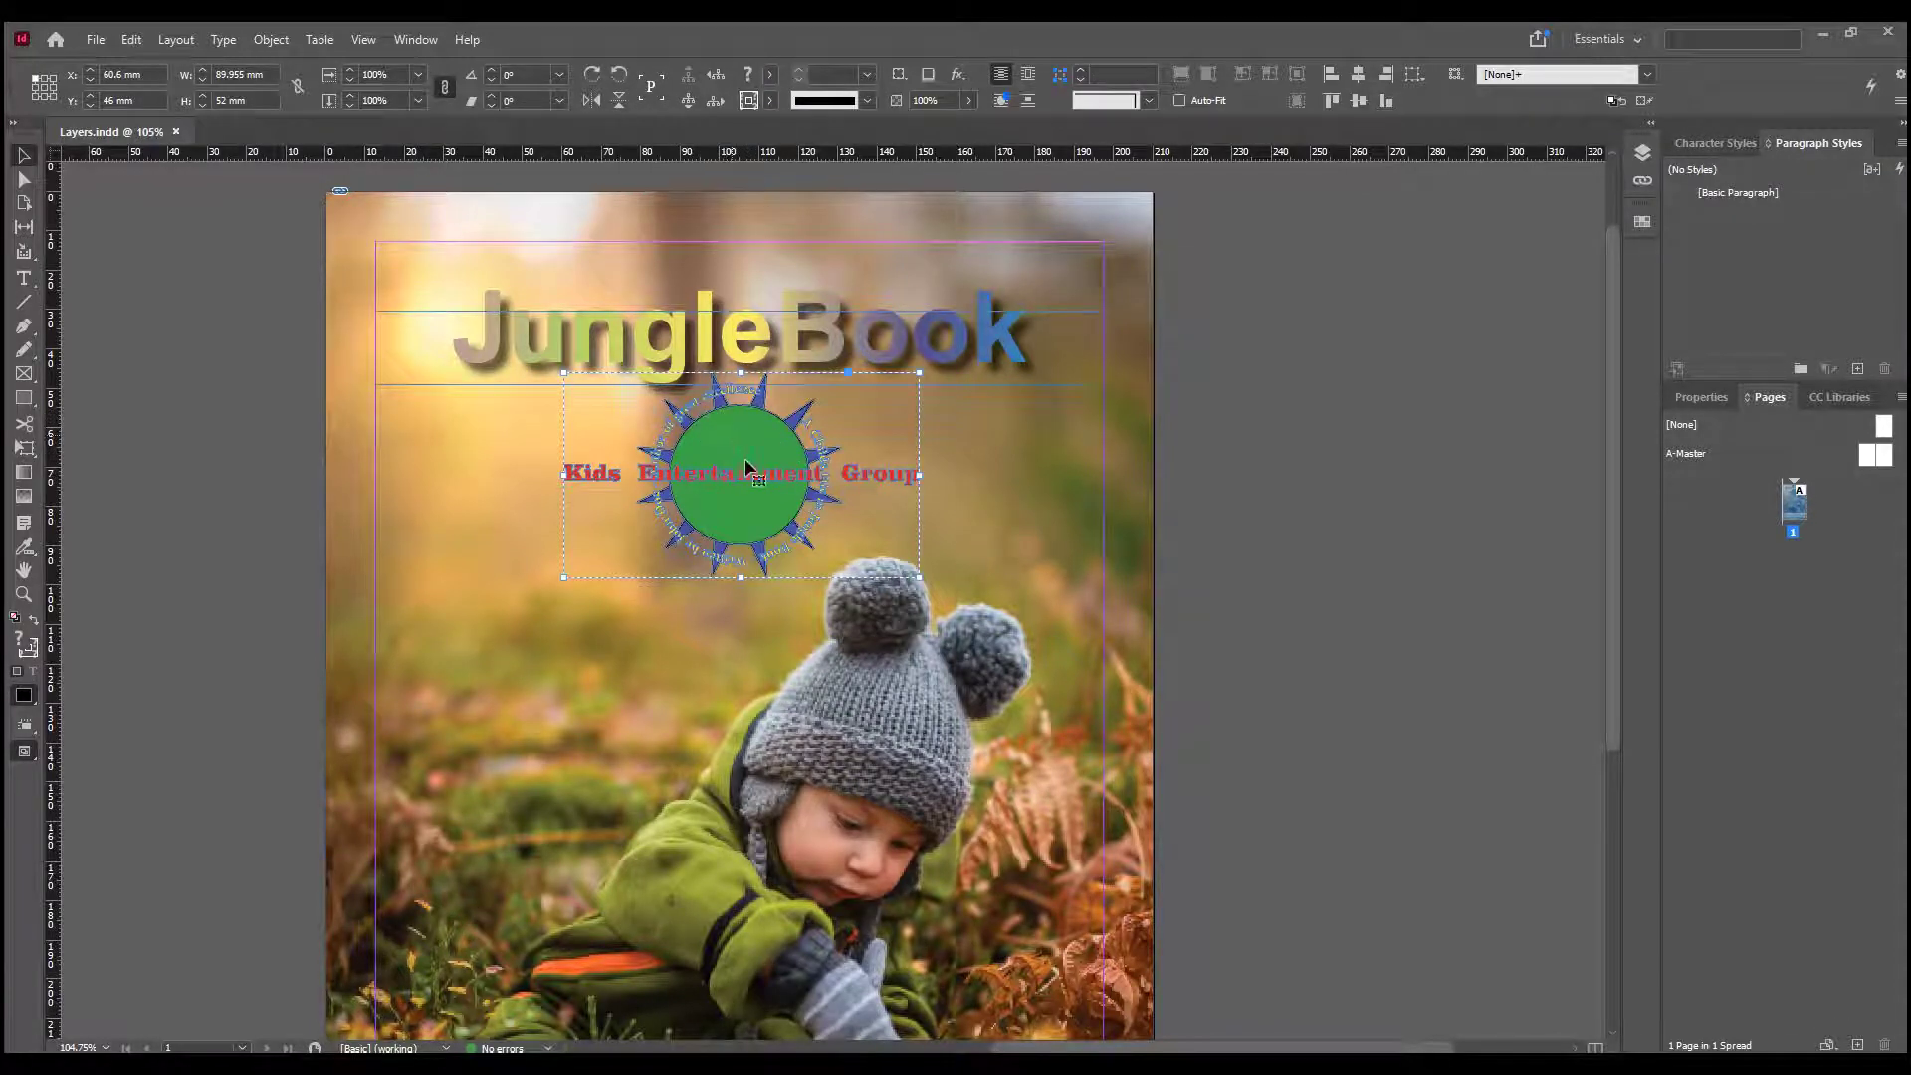
left_click(1373, 569)
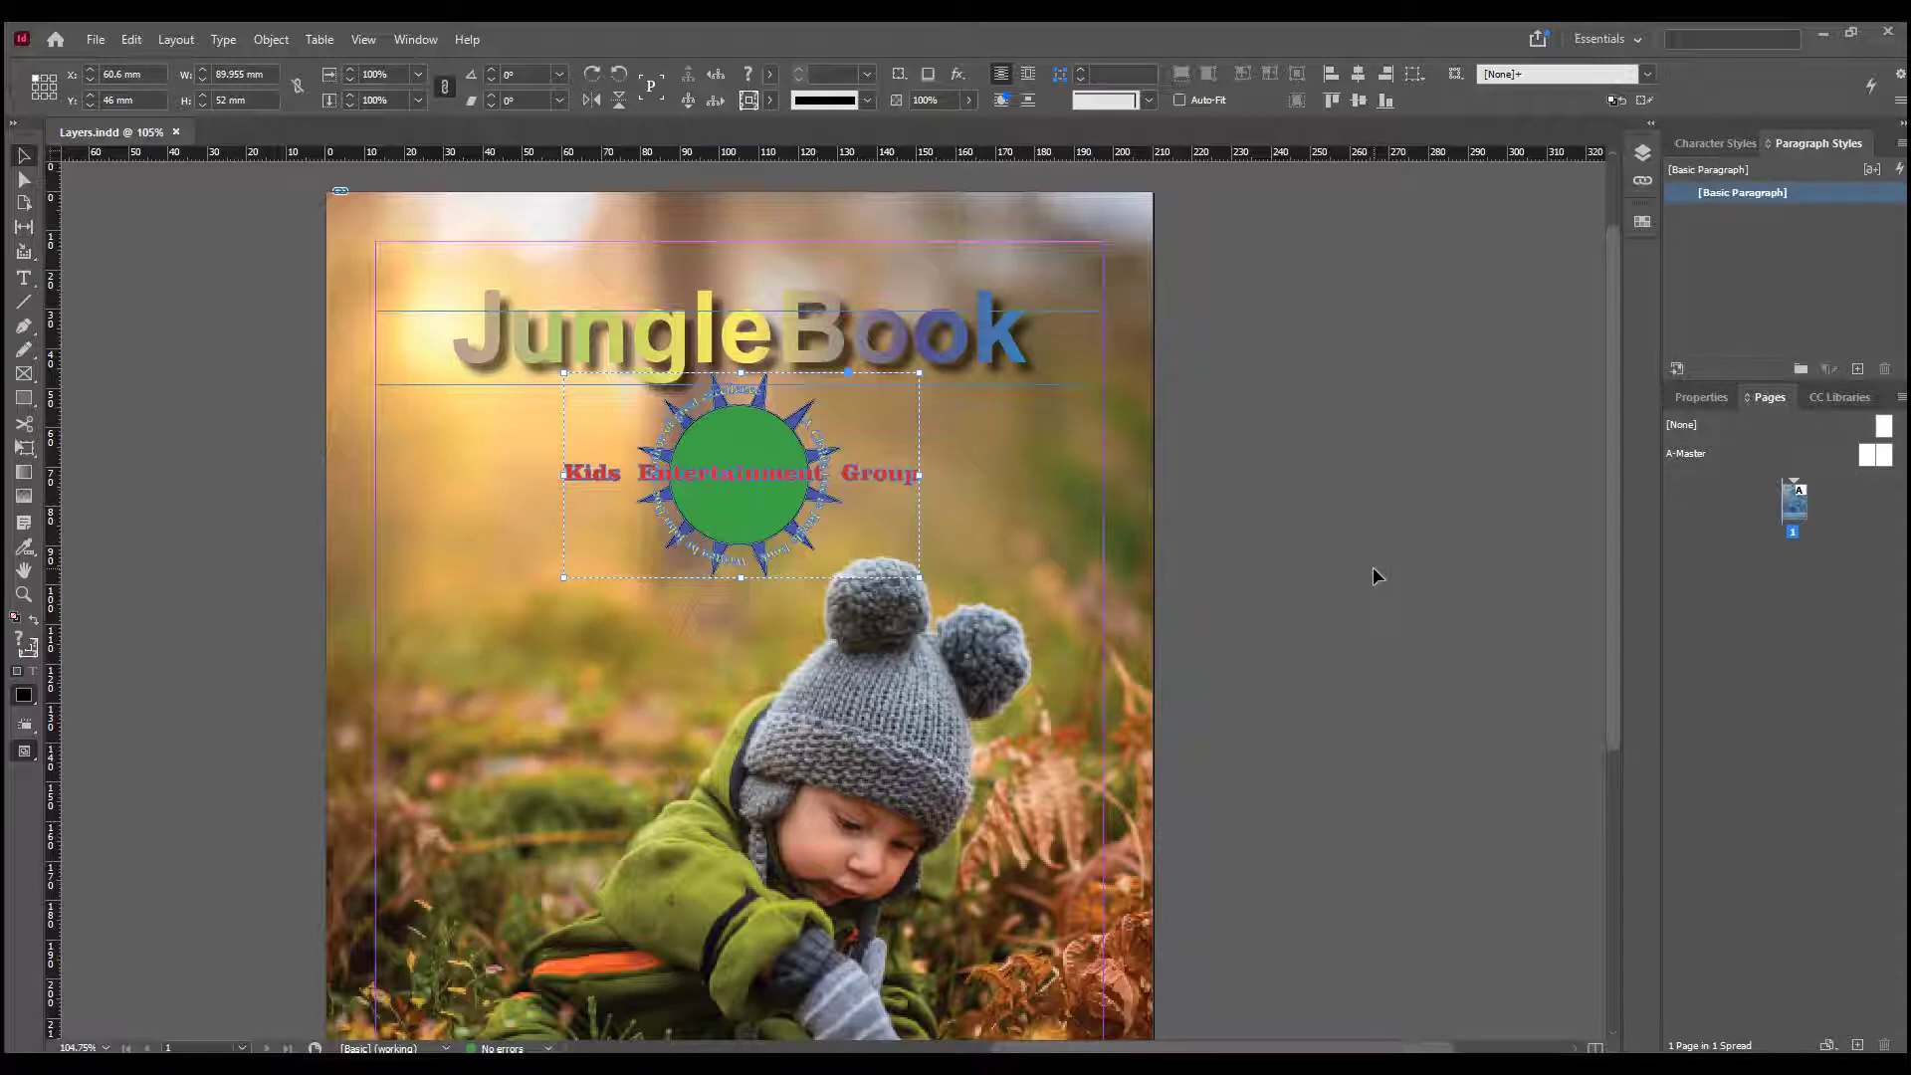
scroll(1230, 433, "down", 3)
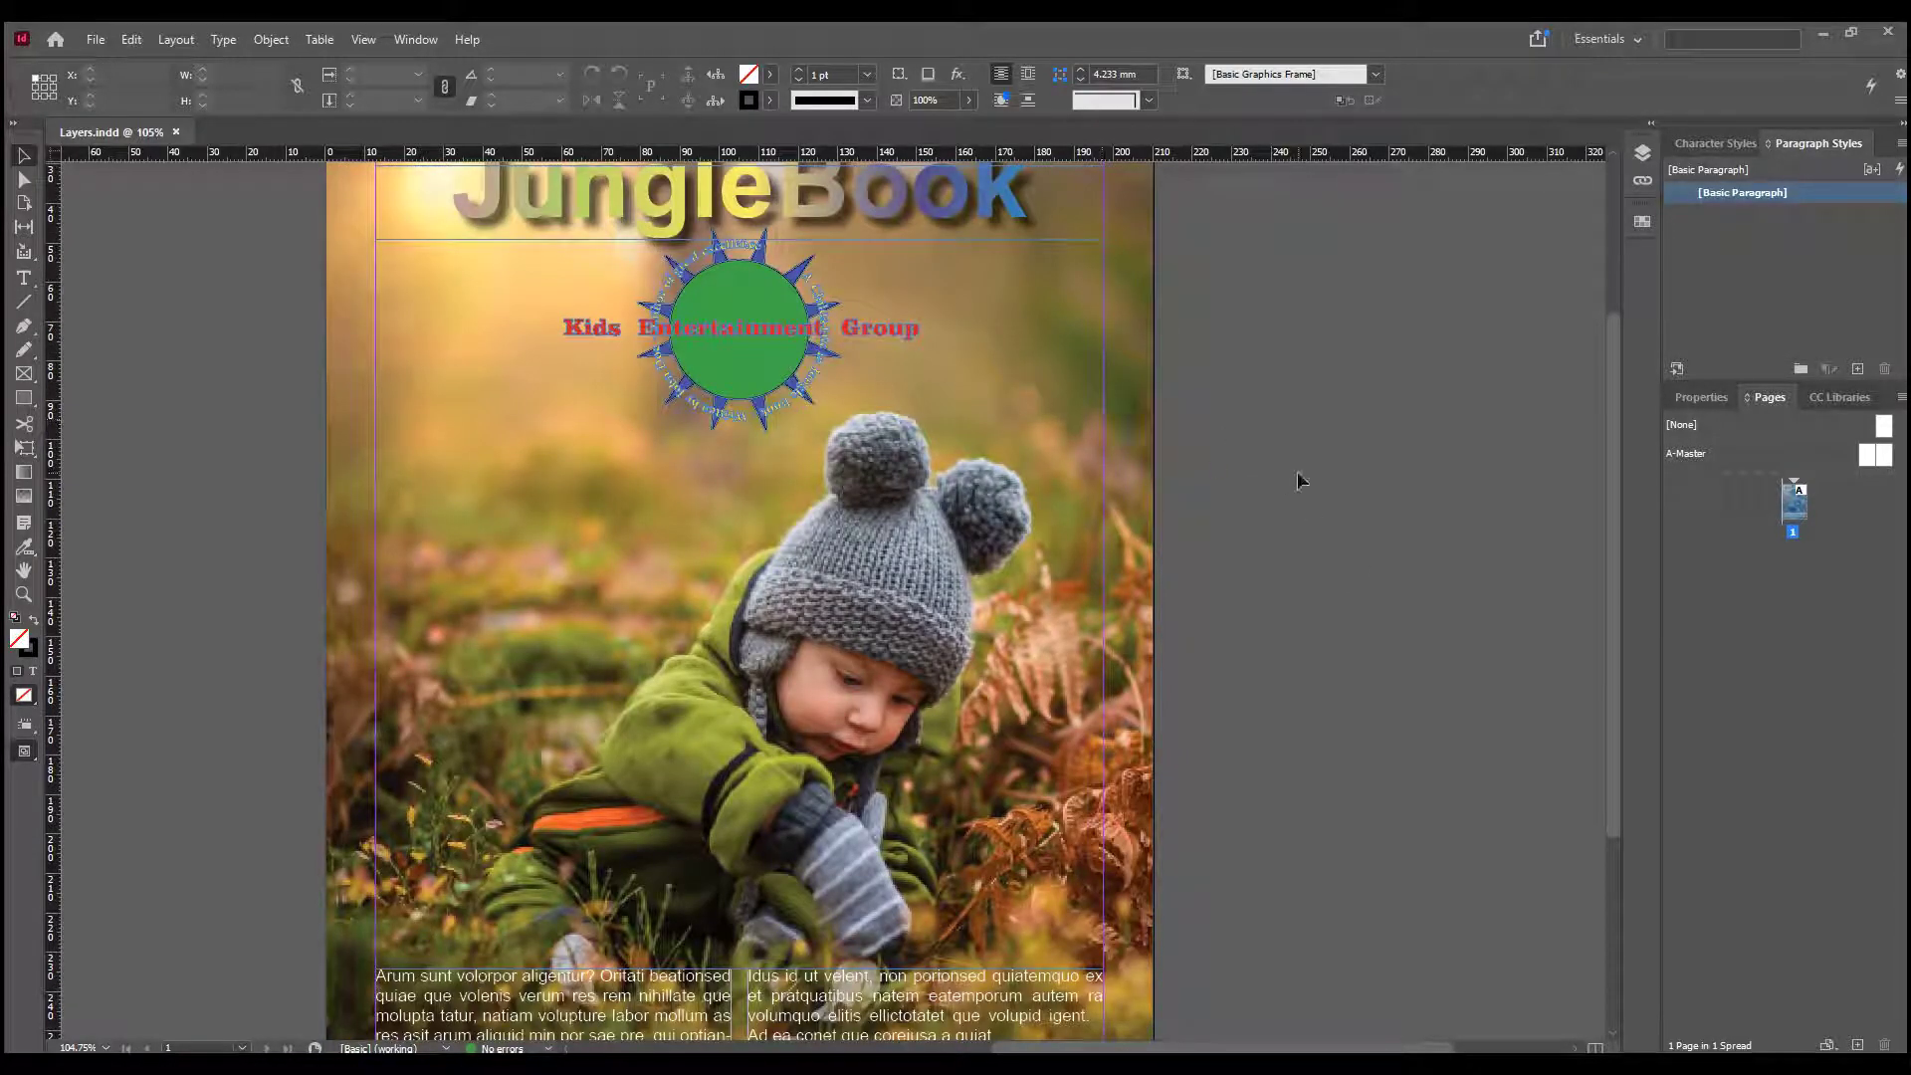
scroll(1194, 577, "down", 6)
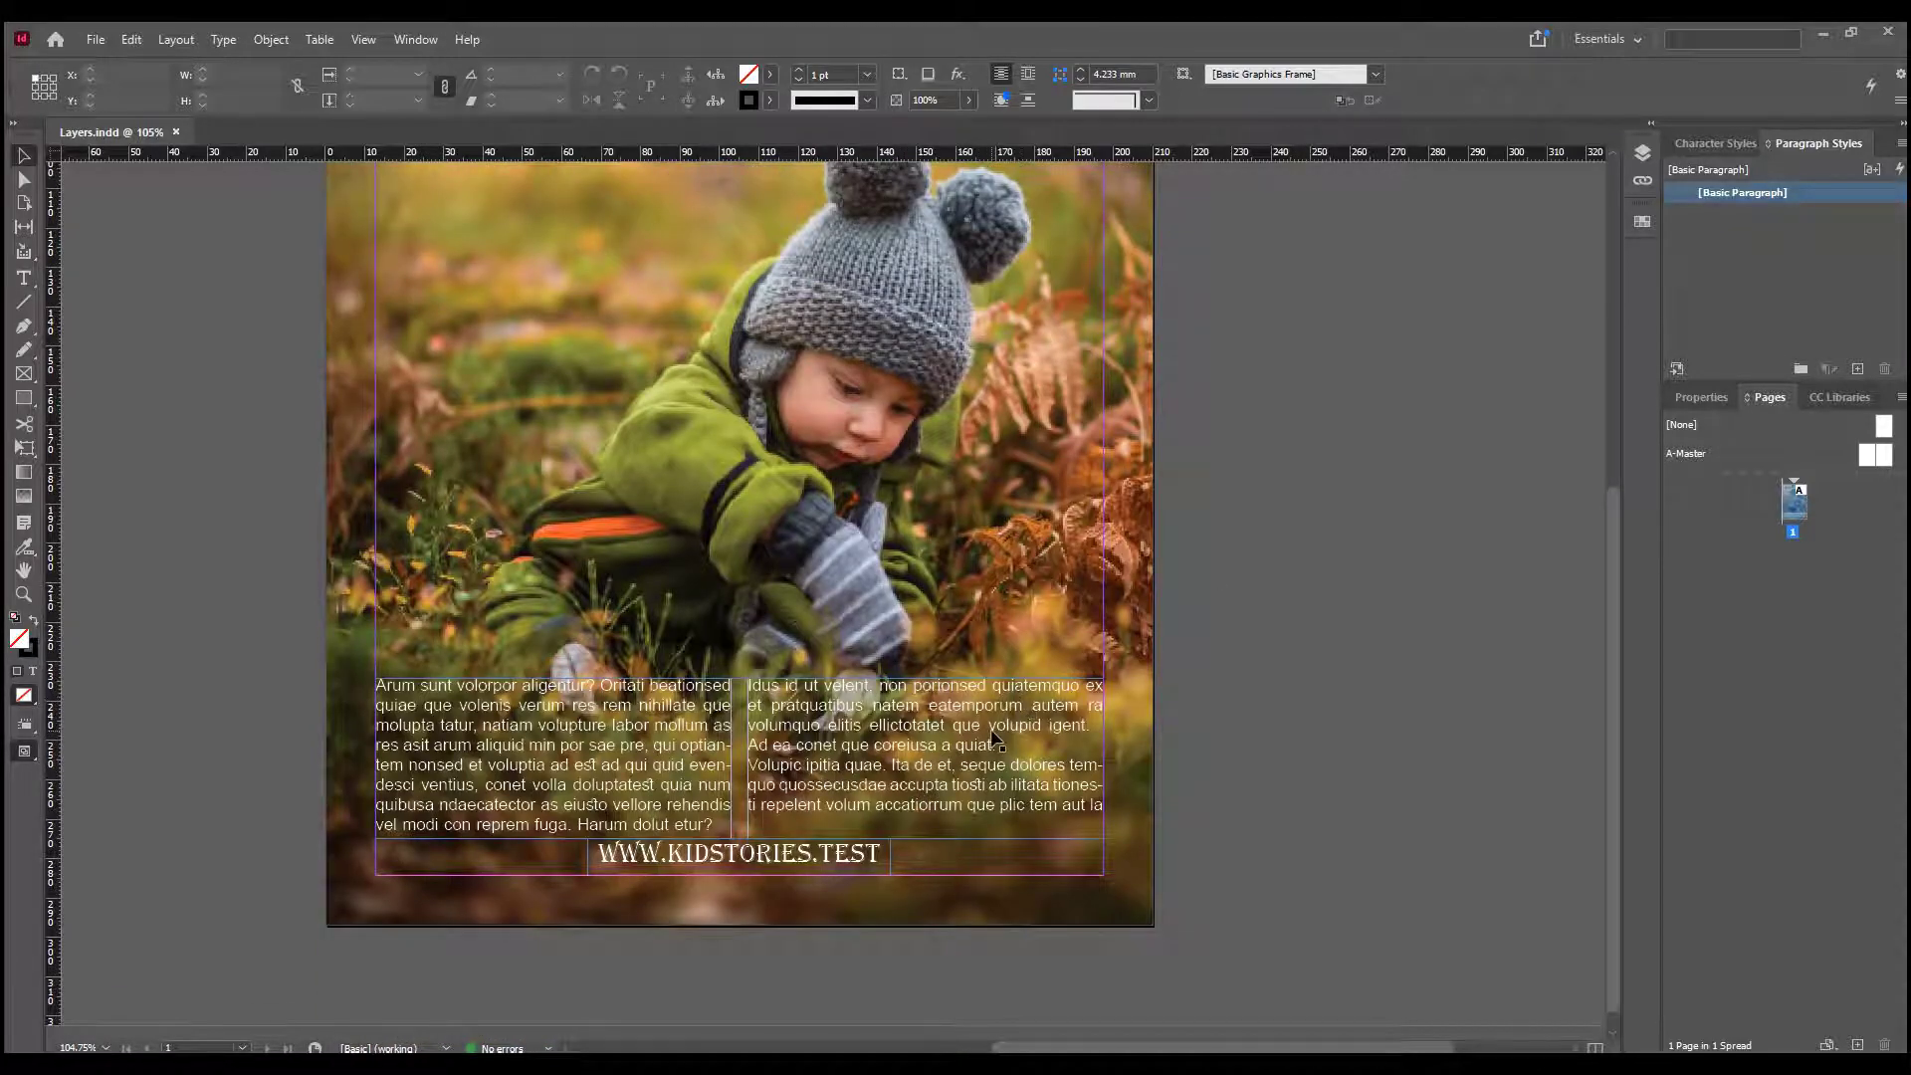
scroll(905, 791, "up", 8)
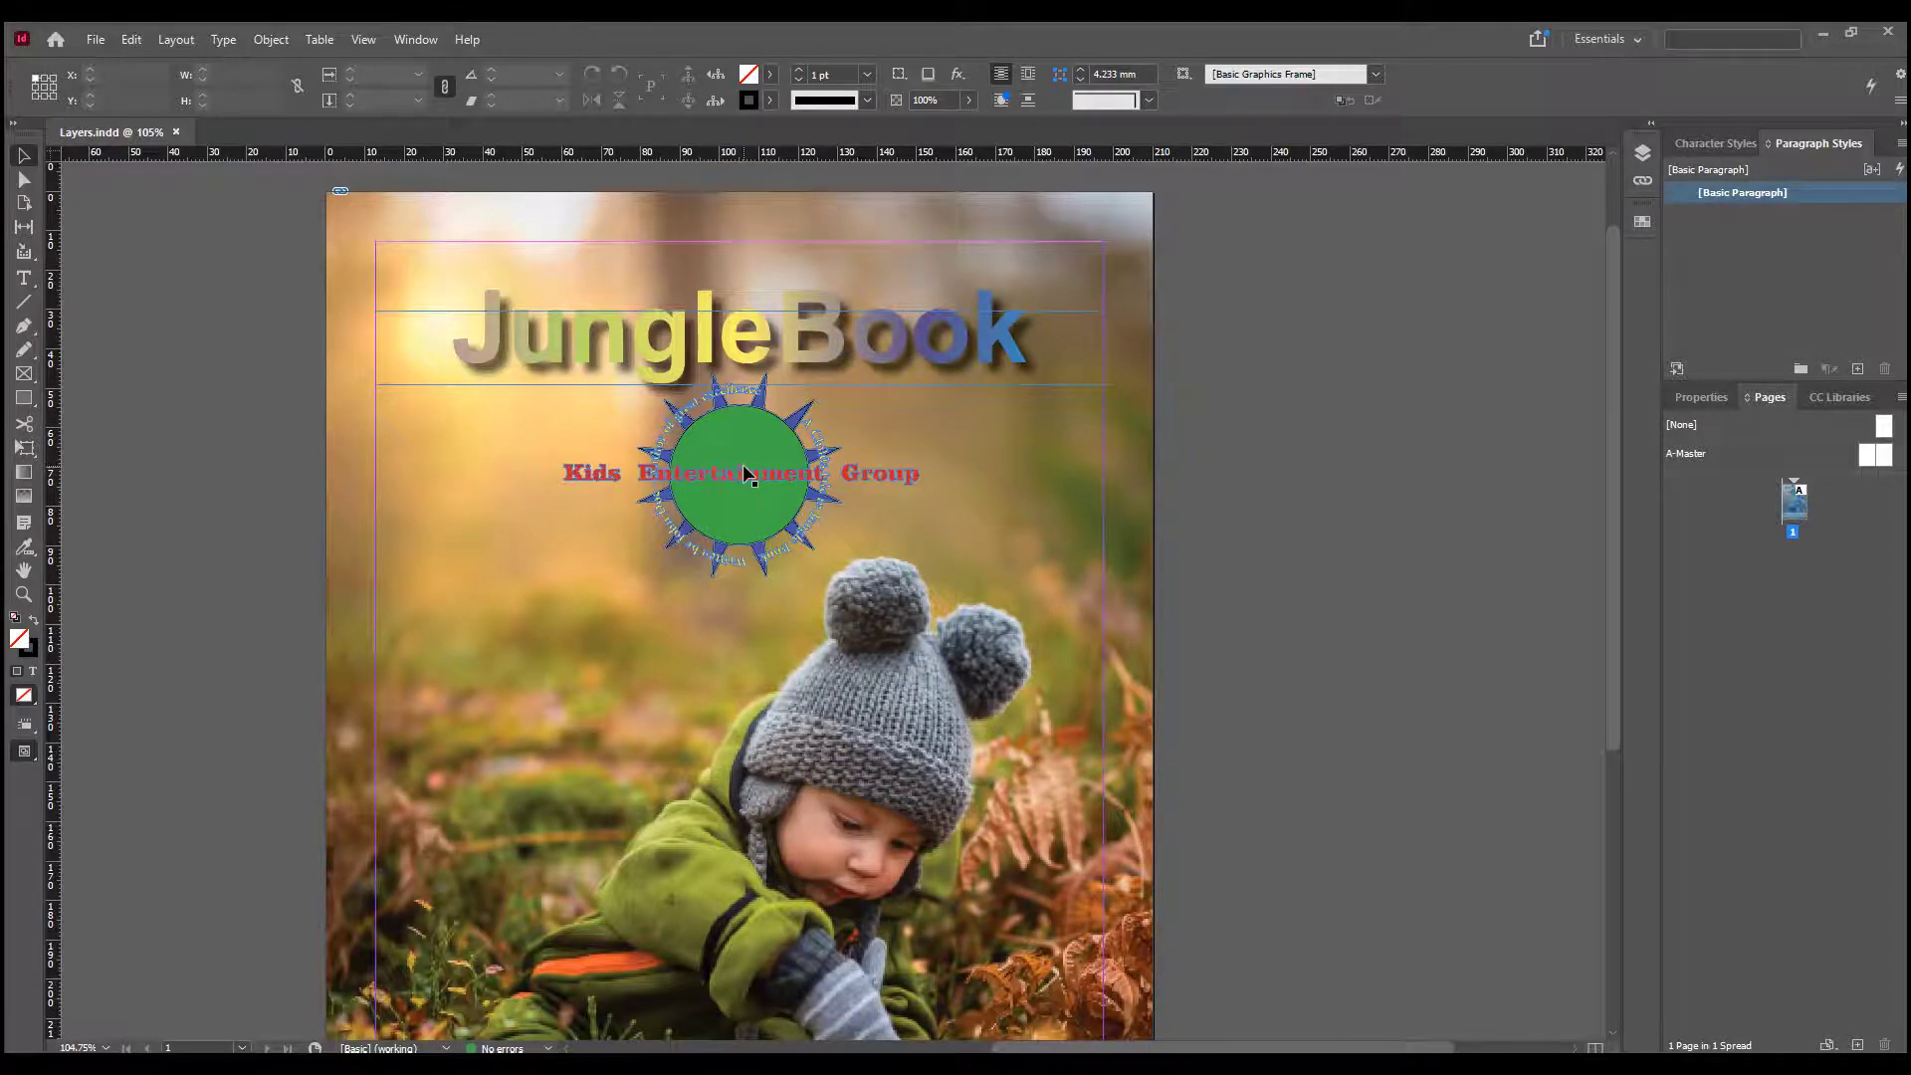
scroll(743, 464, "down", 5)
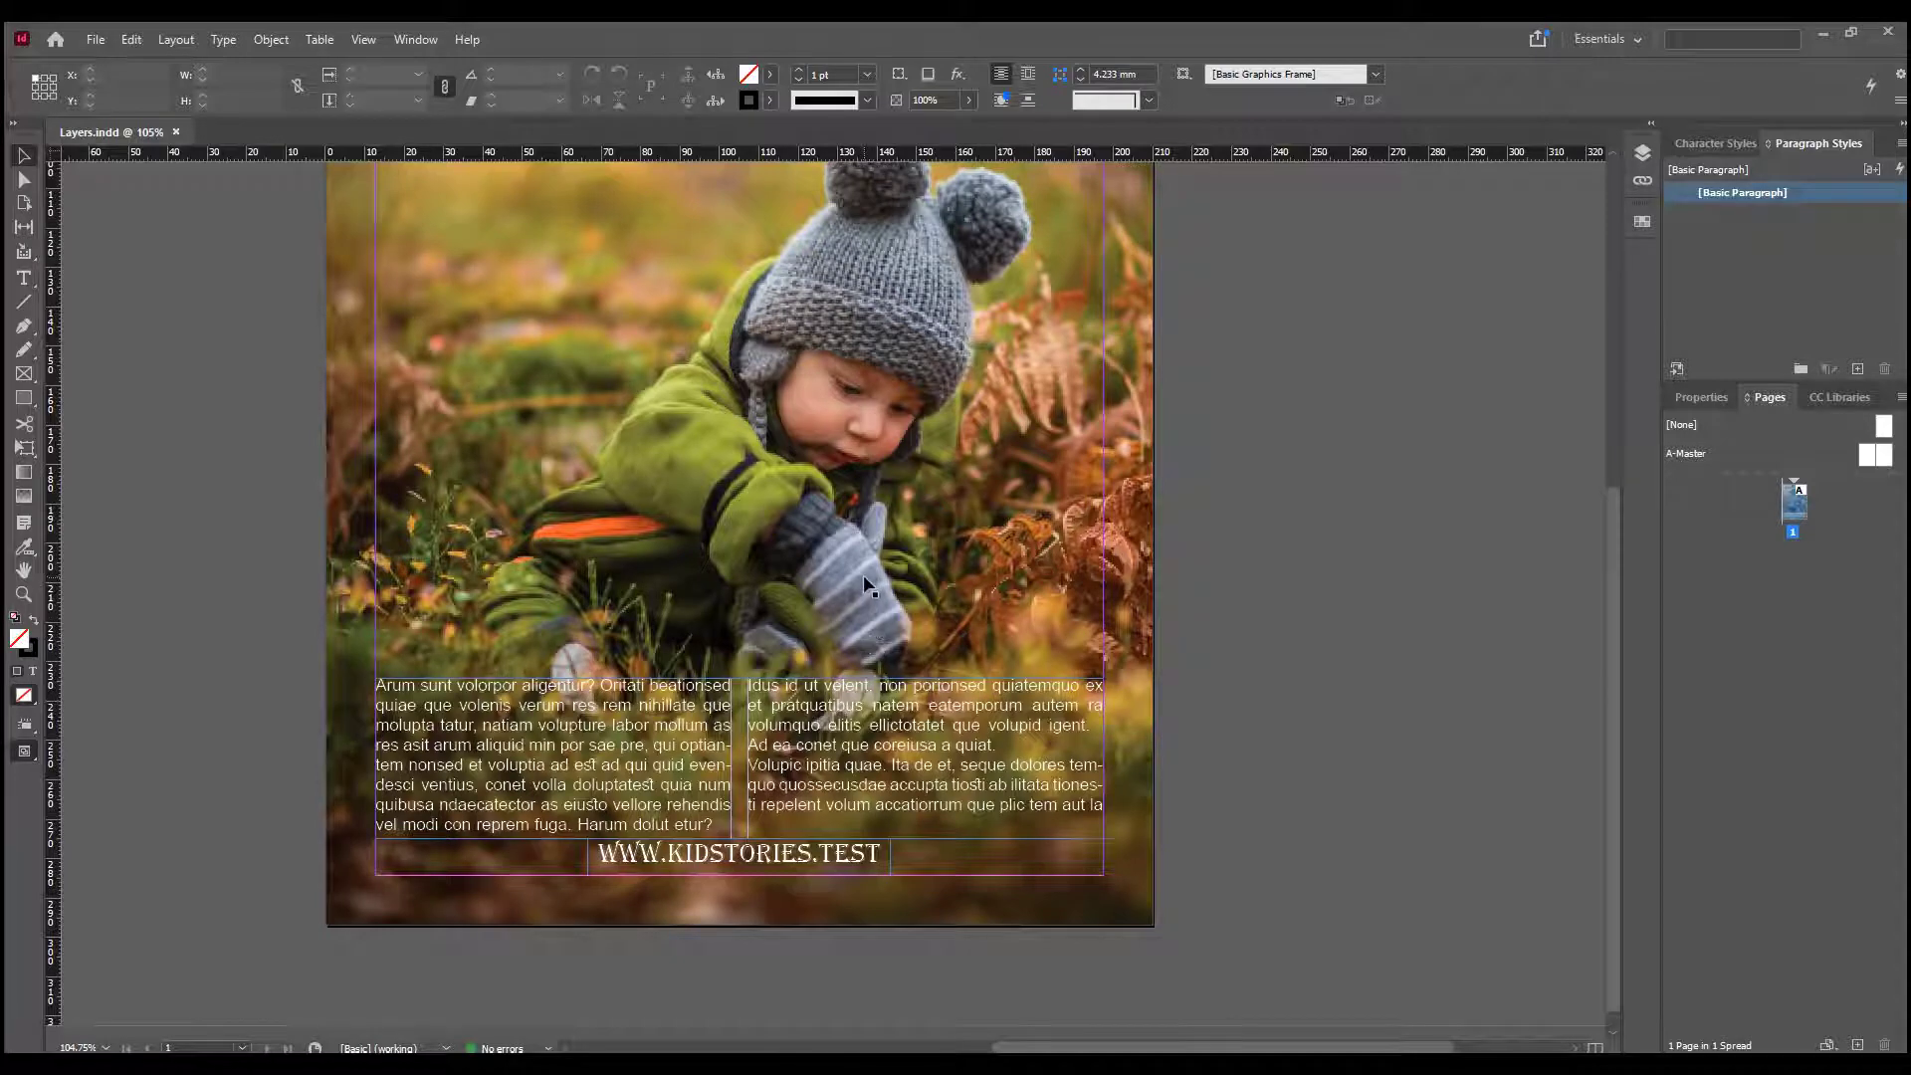
scroll(880, 607, "up", 5)
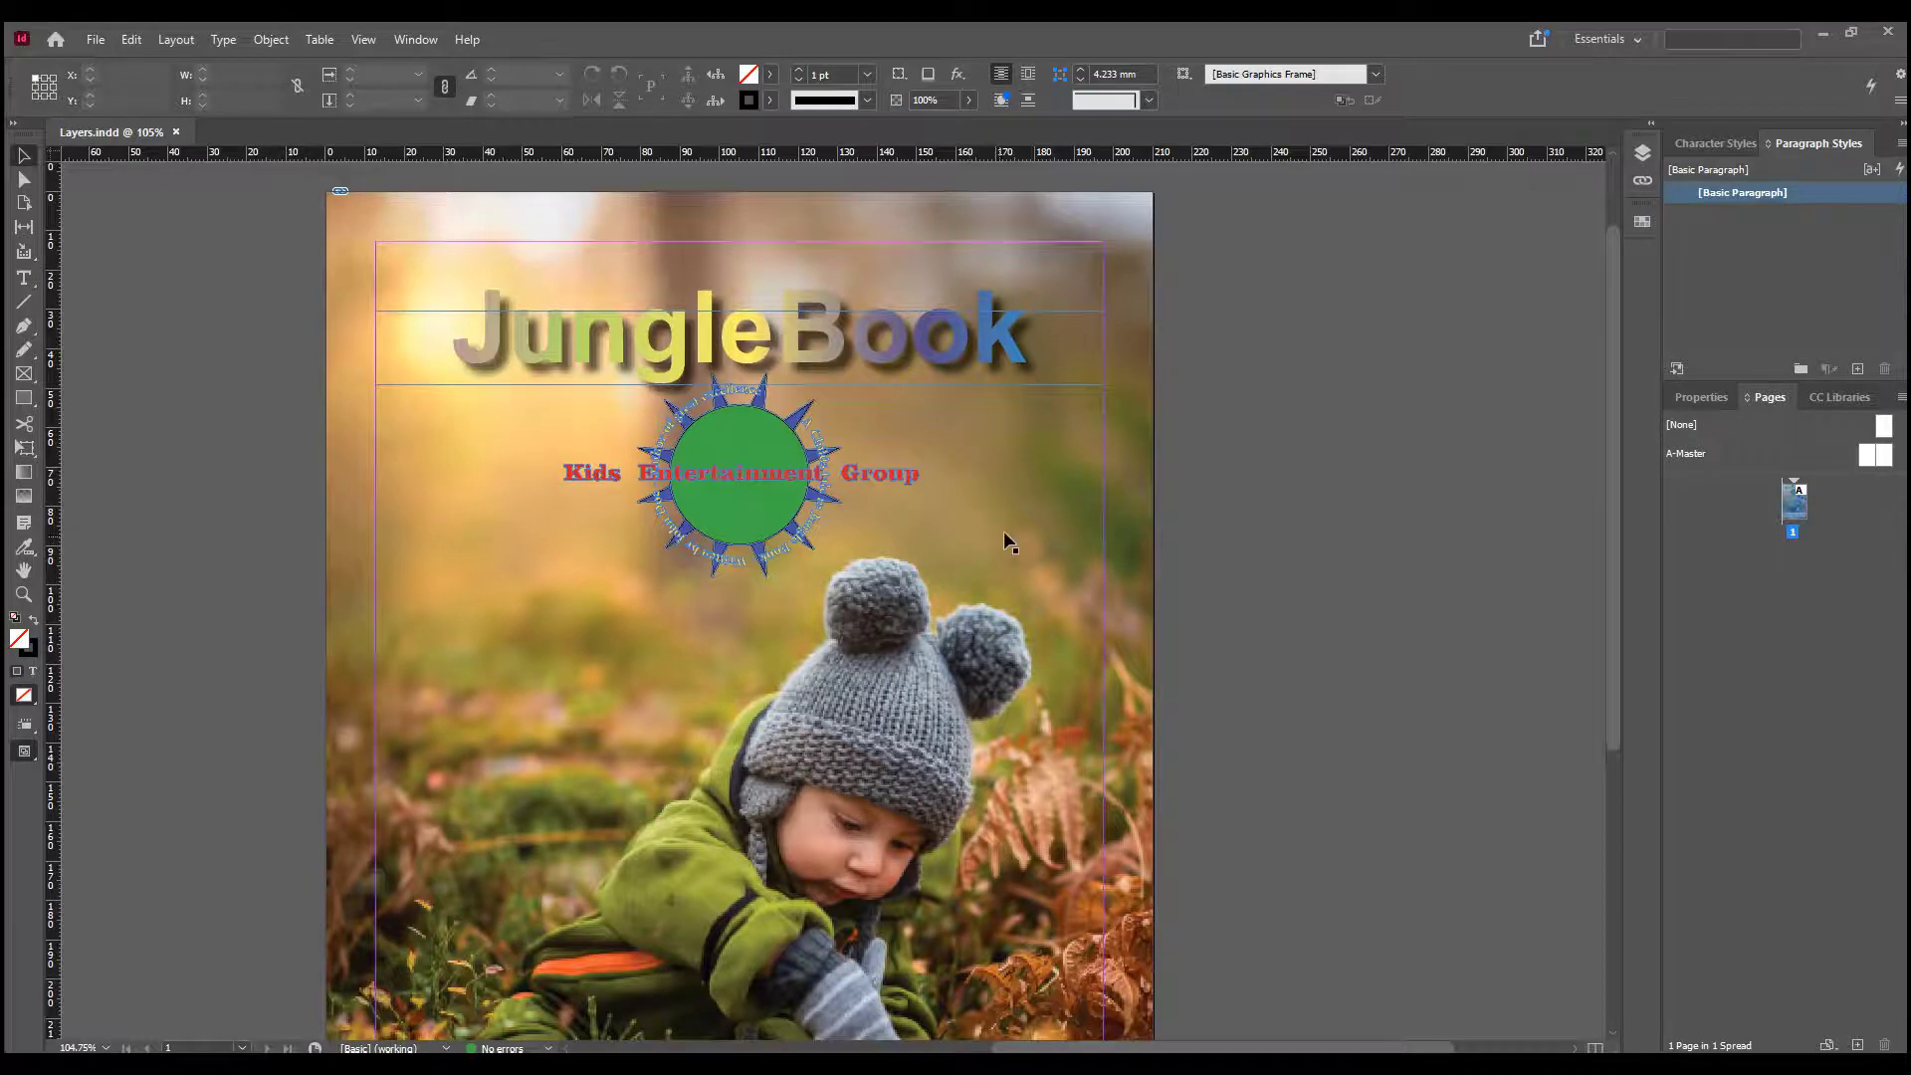
scroll(1003, 529, "down", 5)
scroll(1003, 543, "up", 5)
Show the document's layers and expand Layer 1 to list its objects.
left_click(413, 39)
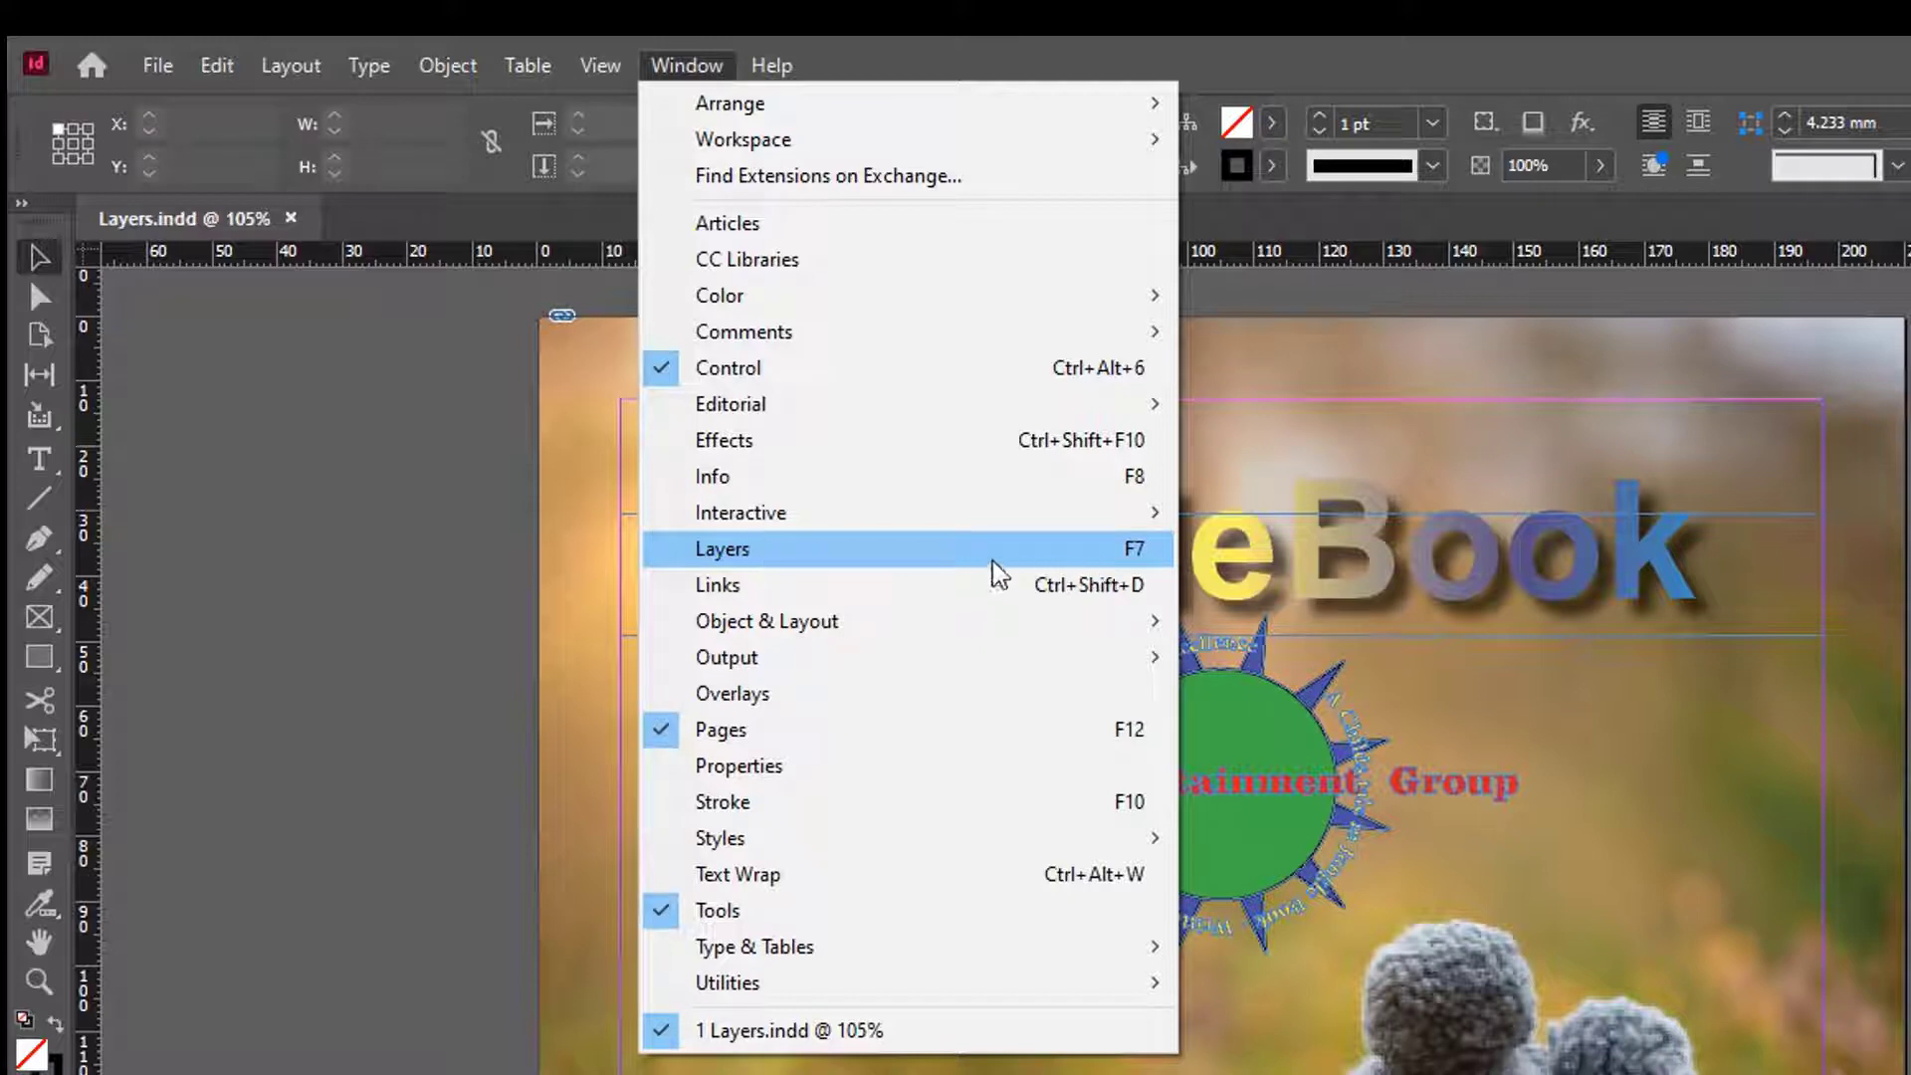
left_click(966, 569)
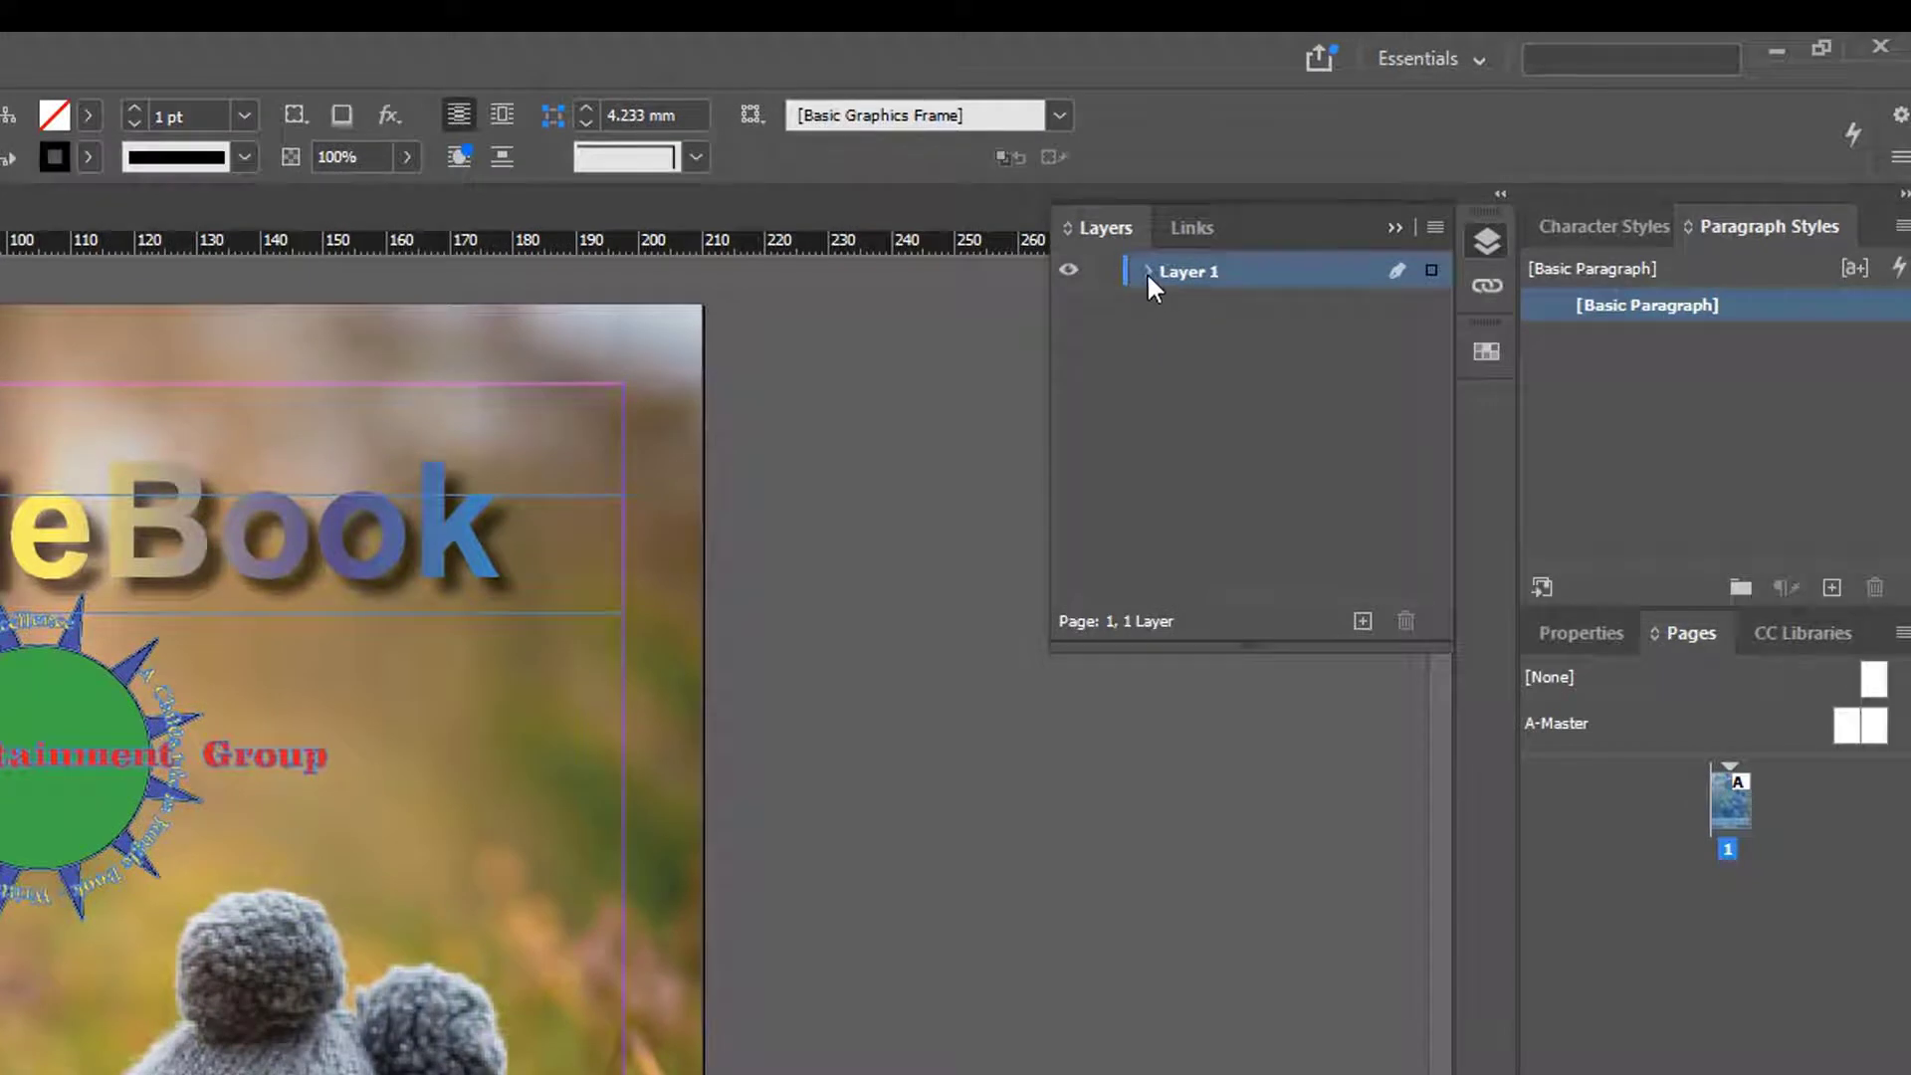
left_click(1148, 270)
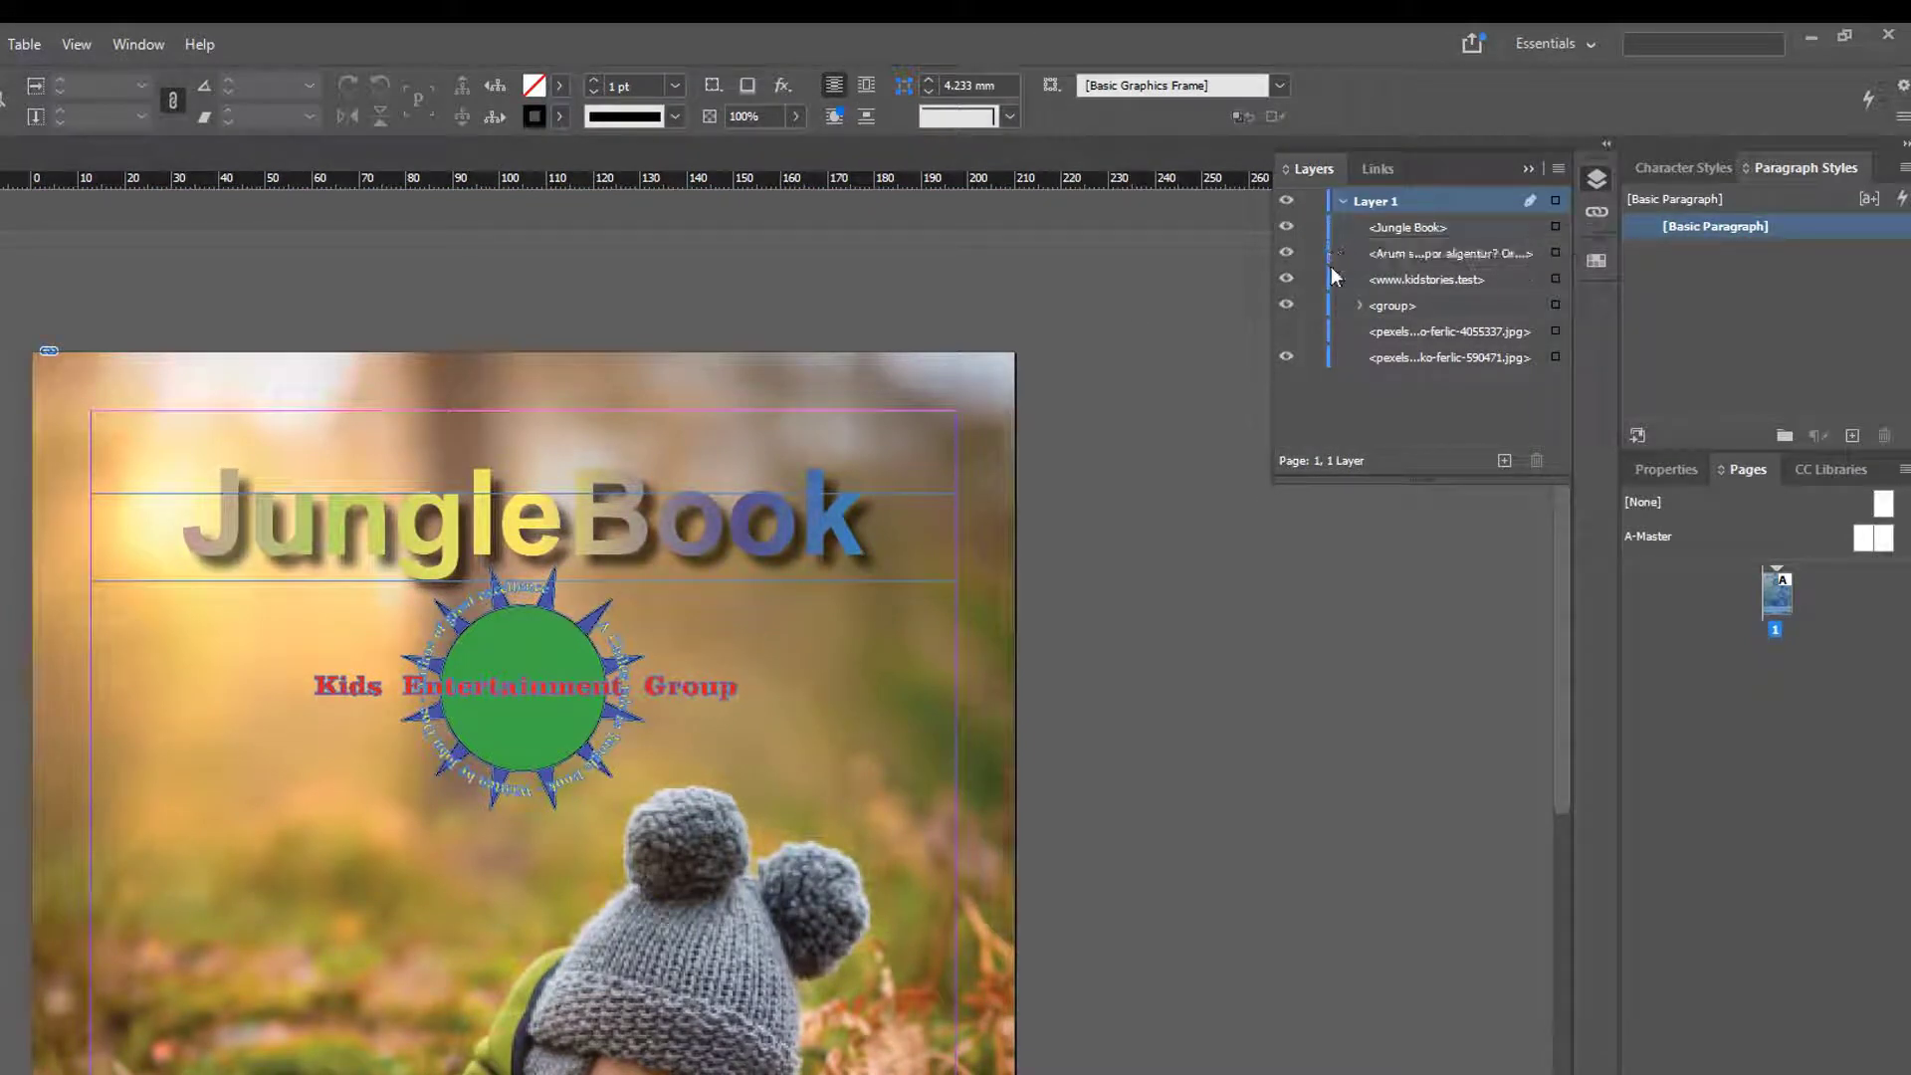
Examine the JungleBook title, the logo group and the body text columns as objects of Layer 1.
left_click(780, 517)
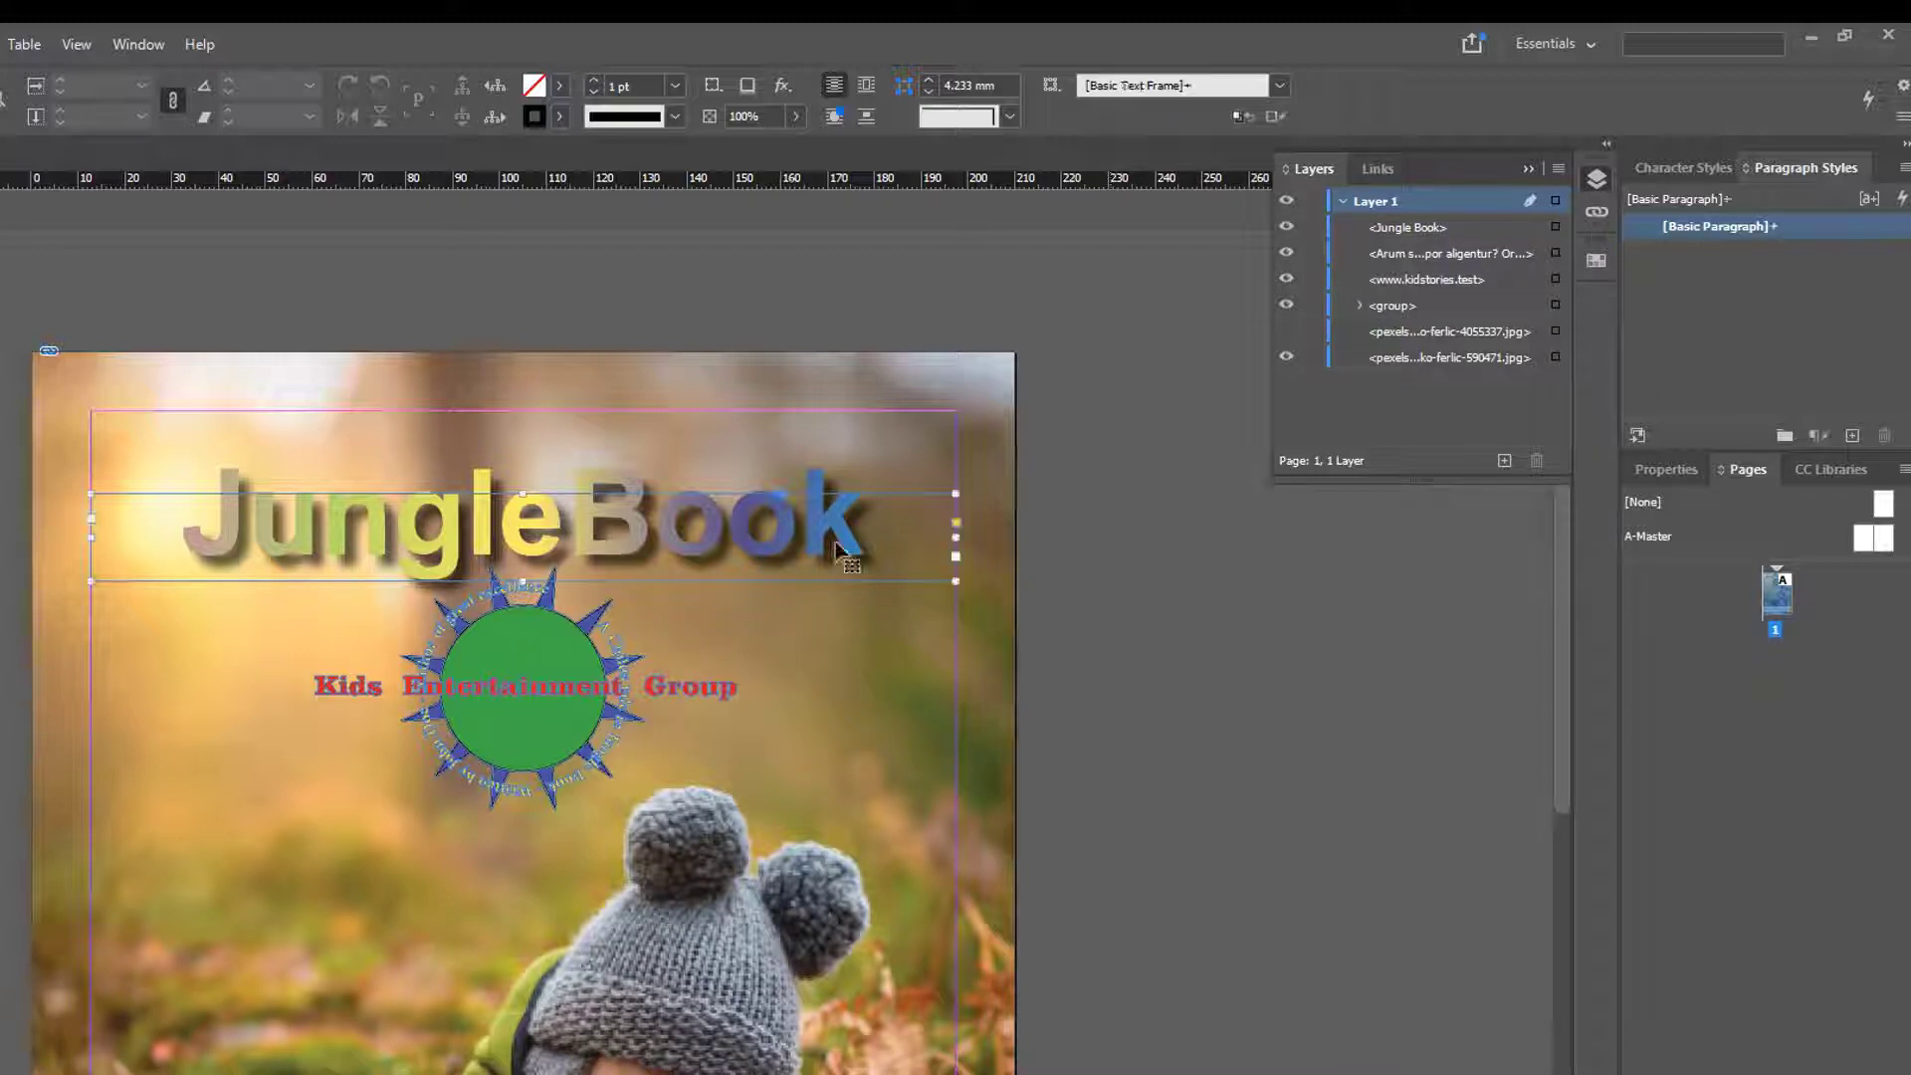
left_click(709, 699)
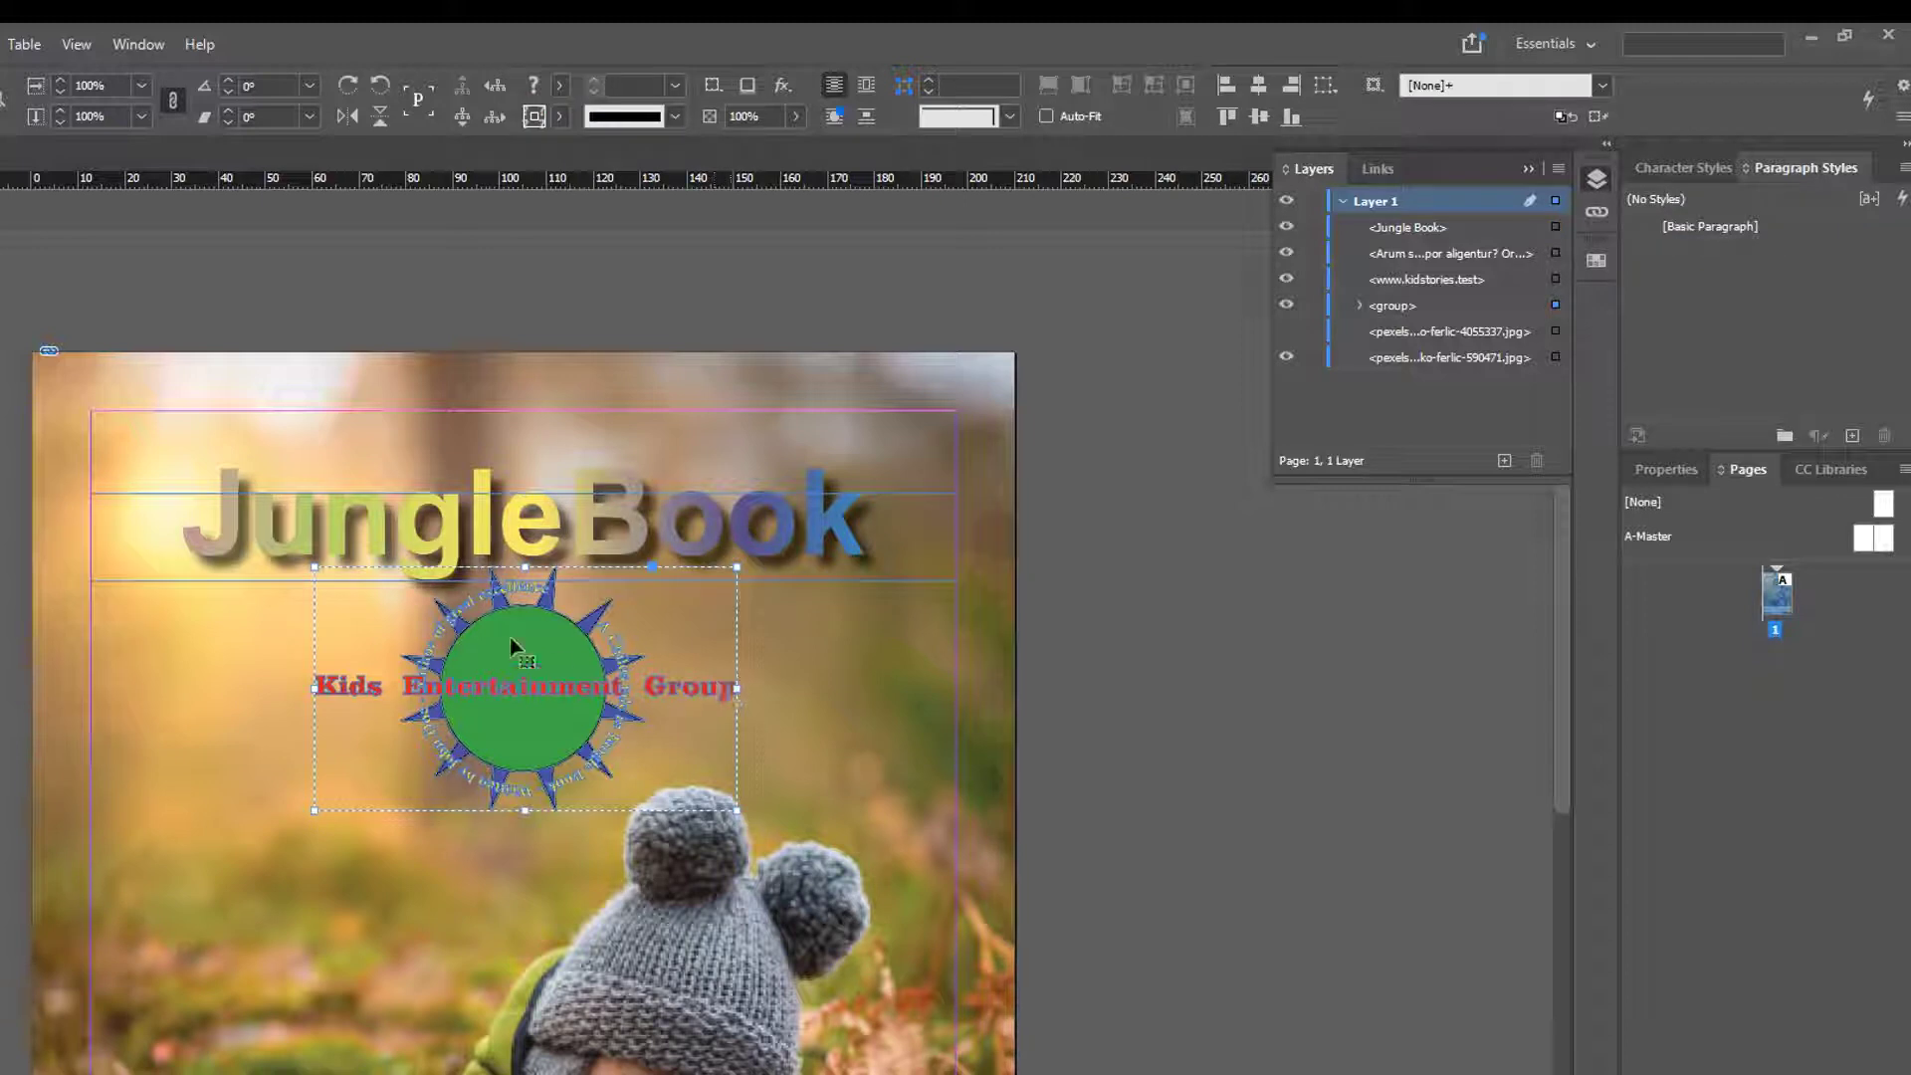
left_click_drag(397, 656, 697, 846)
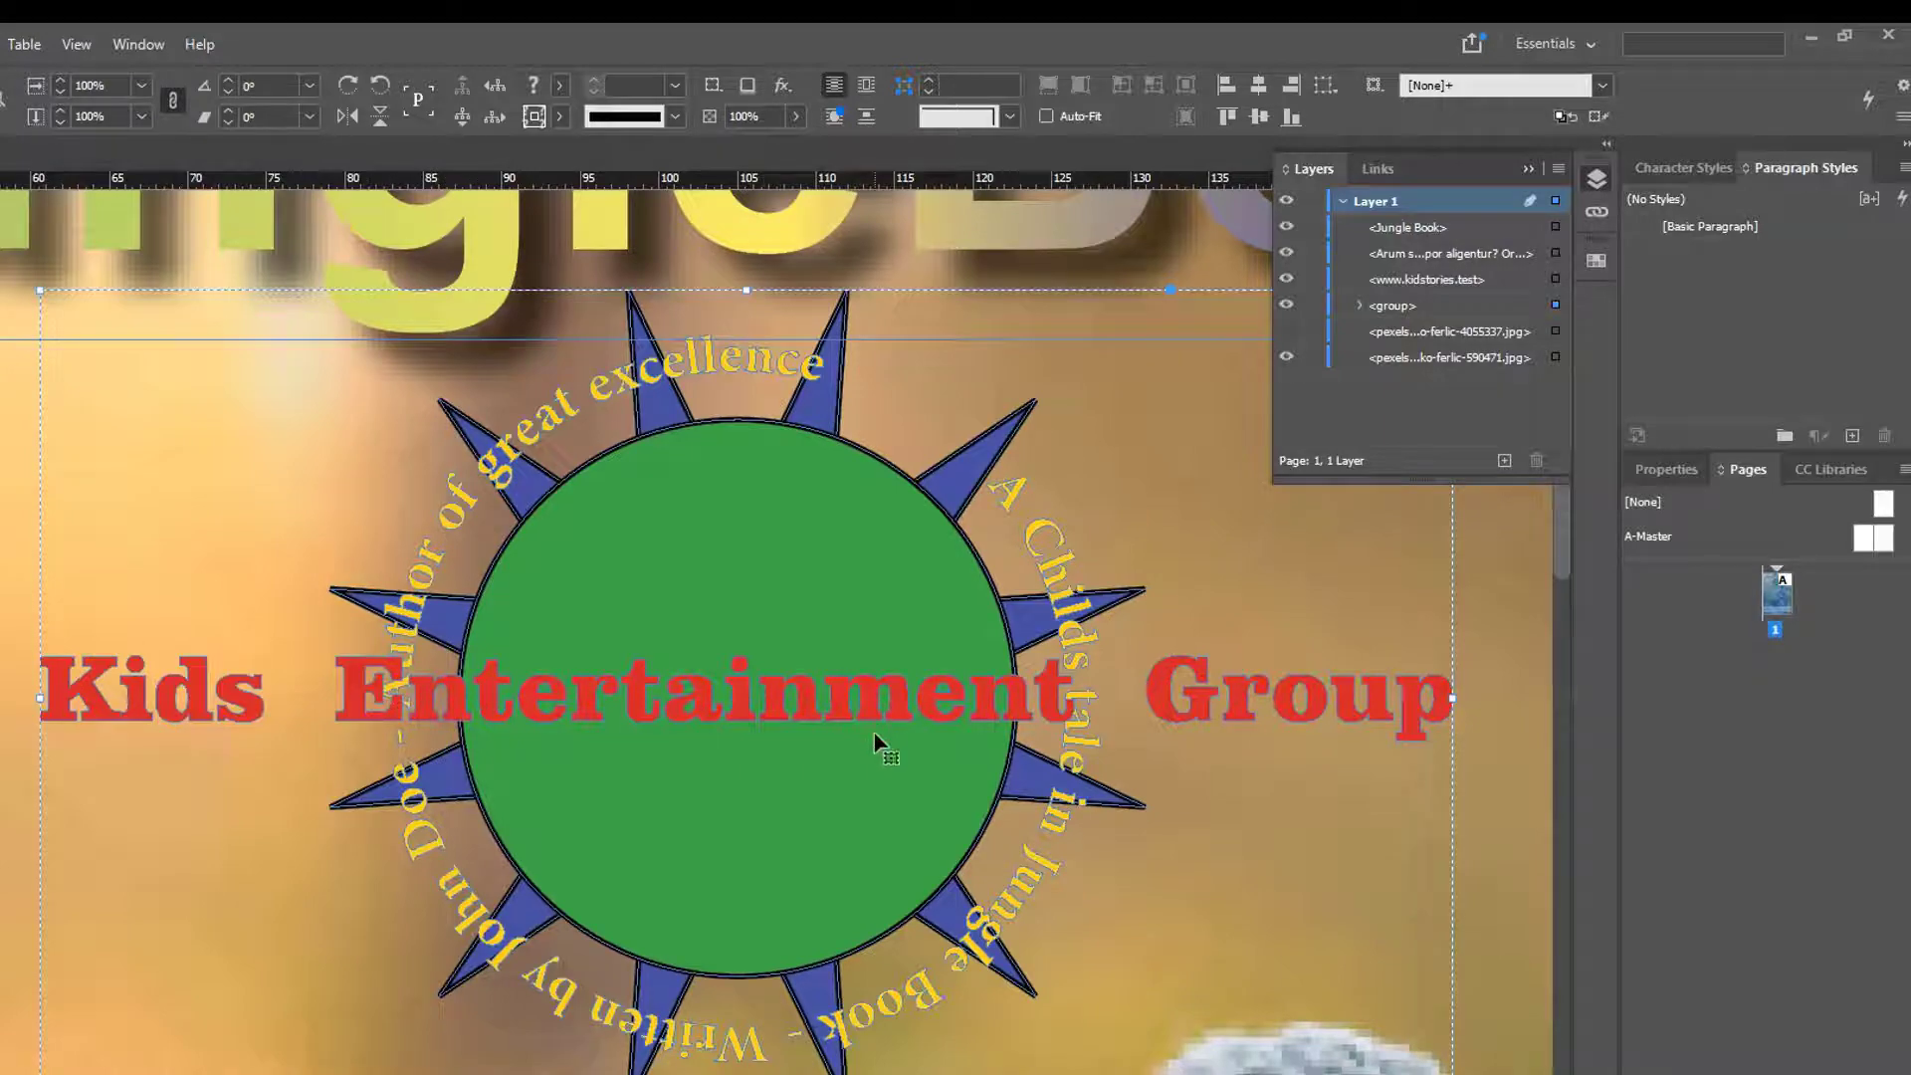
scroll(876, 739, "down", 10)
scroll(868, 733, "down", 10)
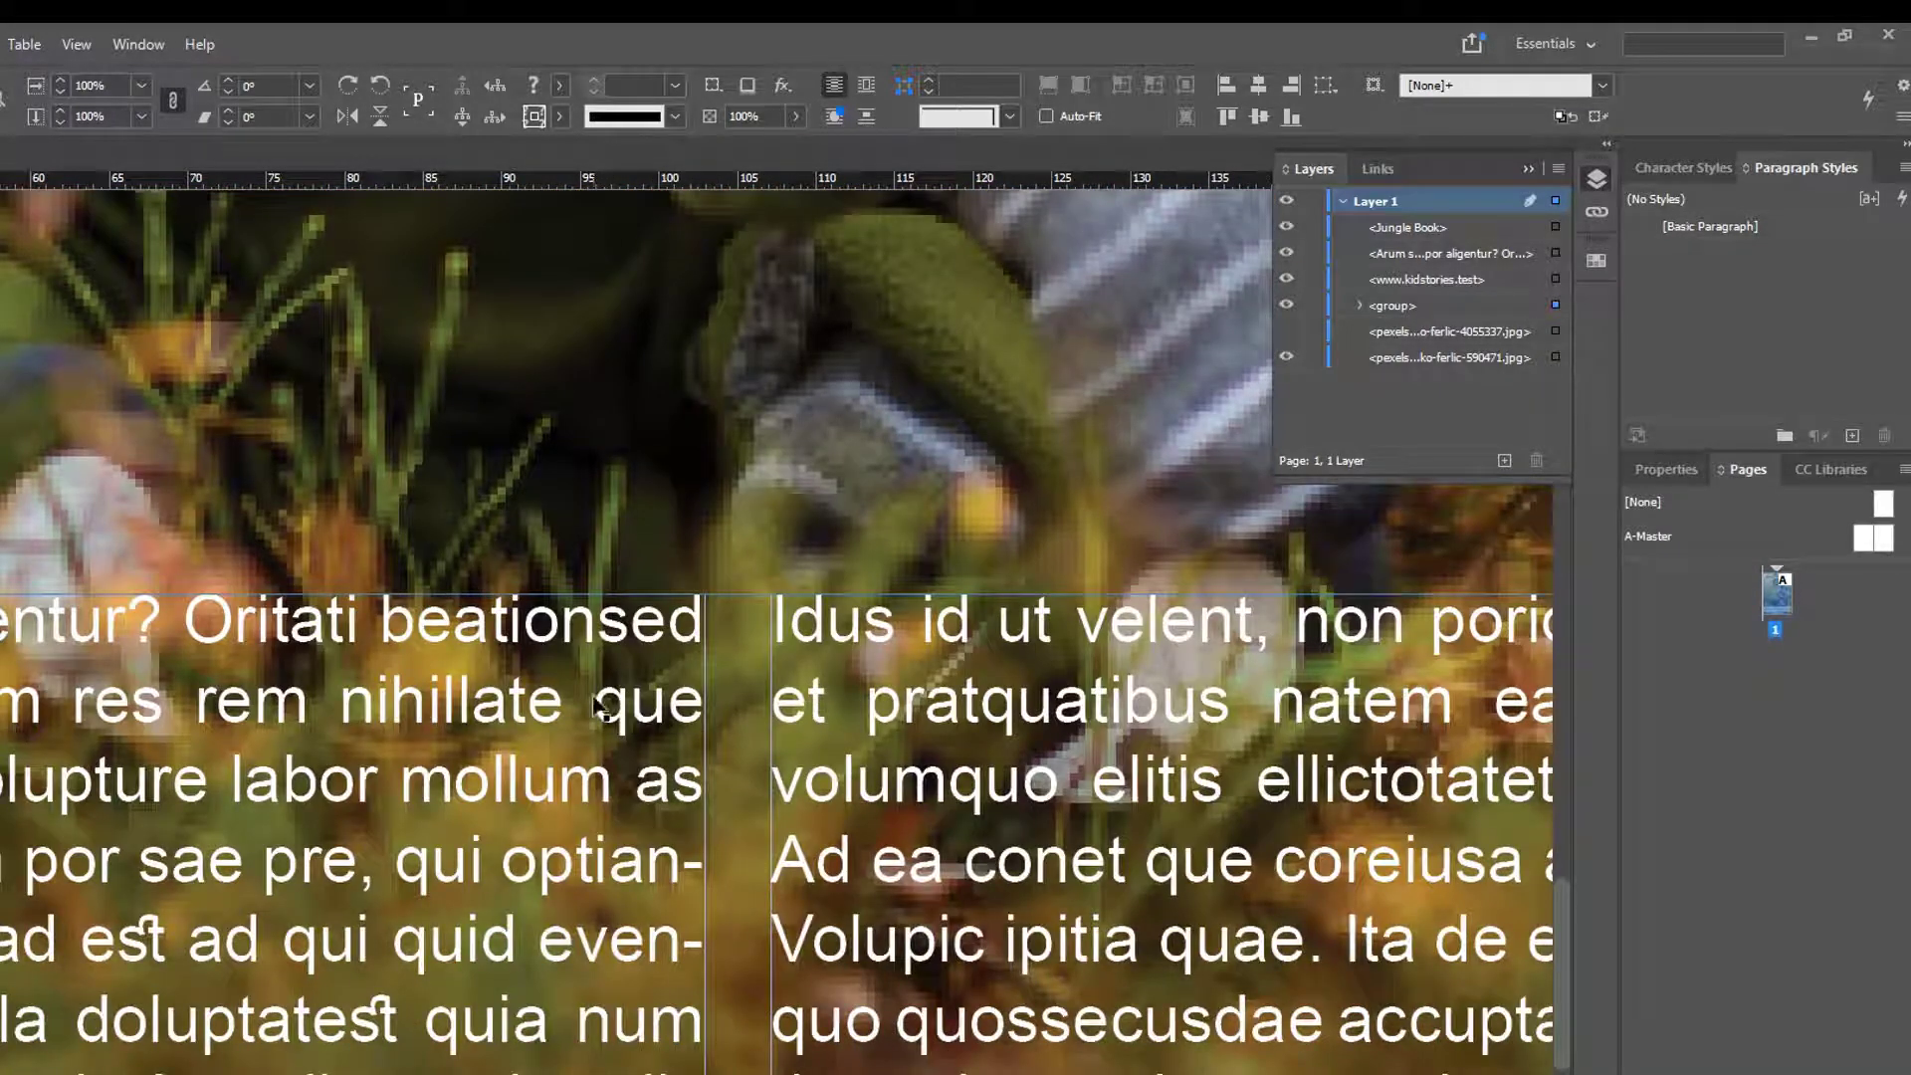
left_click(665, 491, "alt")
left_click(664, 491, "alt")
left_click(665, 491, "alt")
left_click(665, 493, "alt")
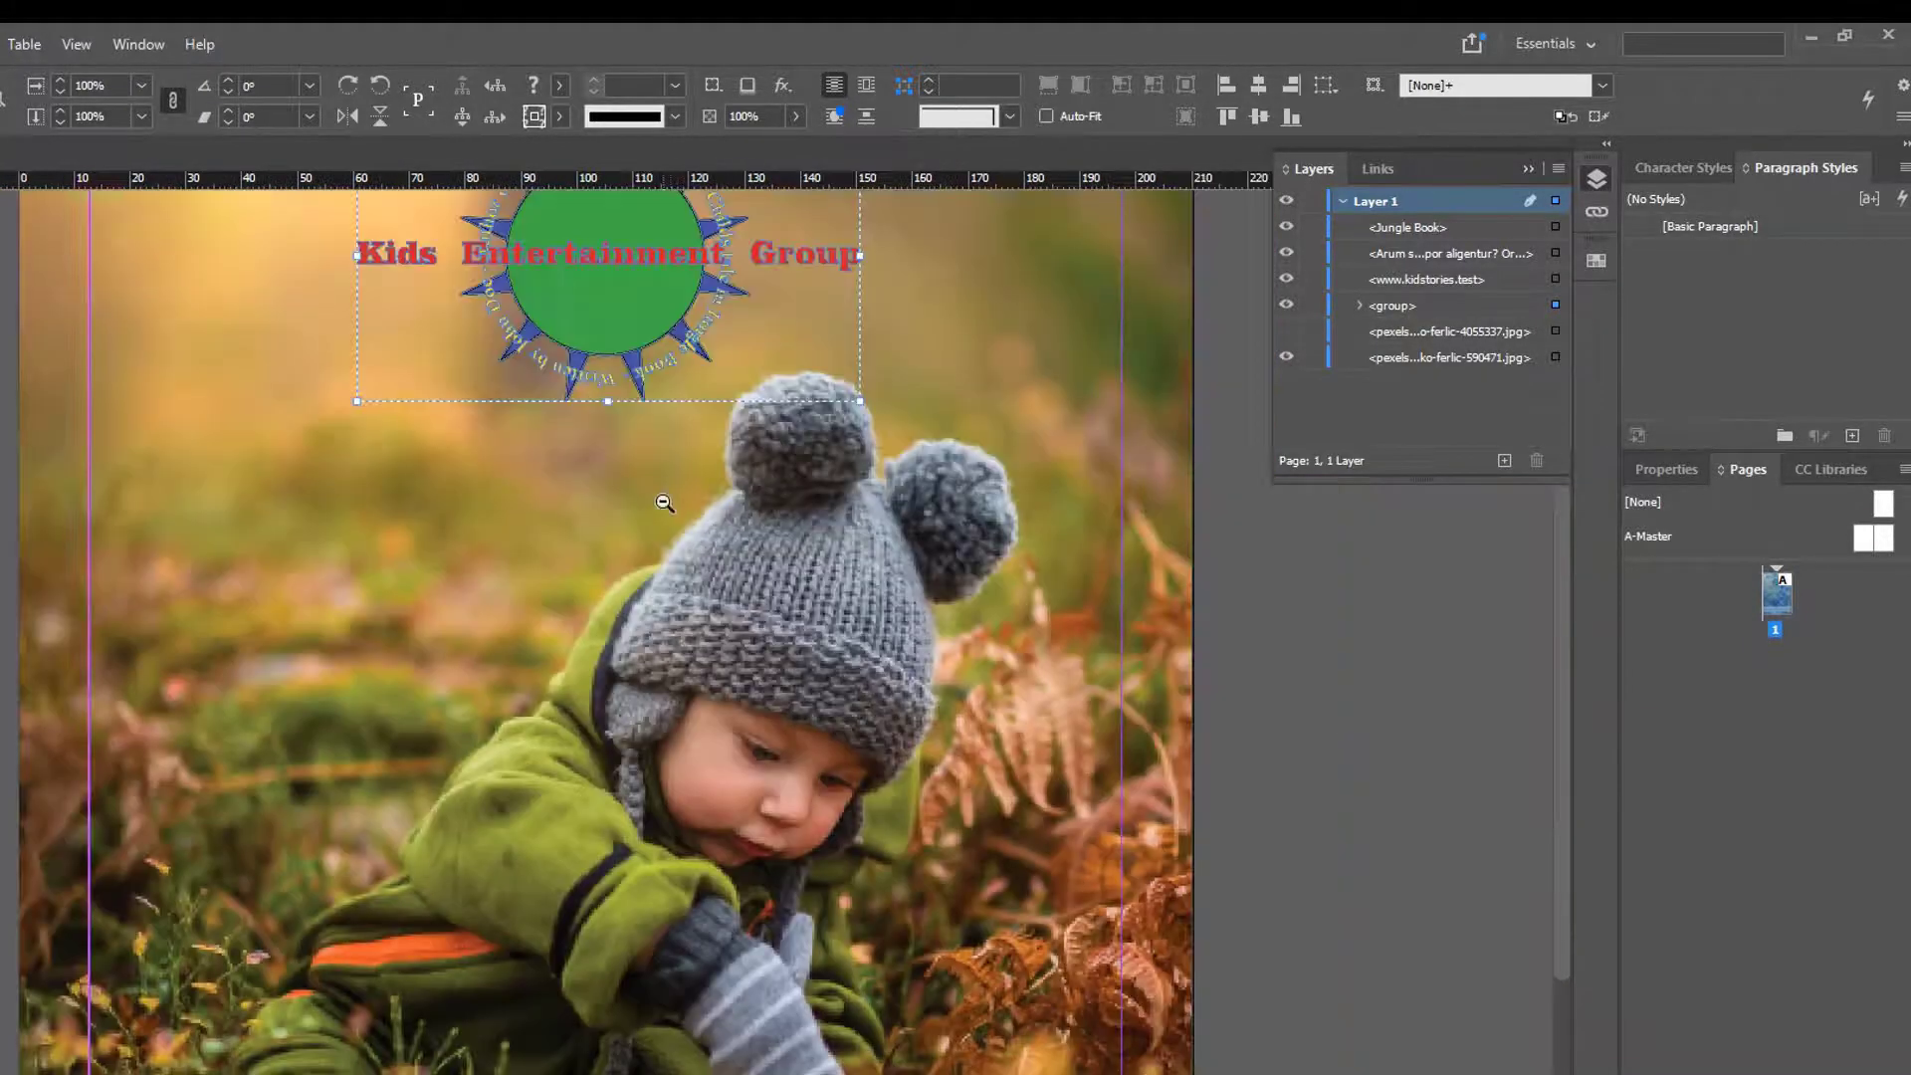
left_click(678, 558, "alt")
left_click(677, 558, "alt")
left_click_drag(716, 729, 691, 637)
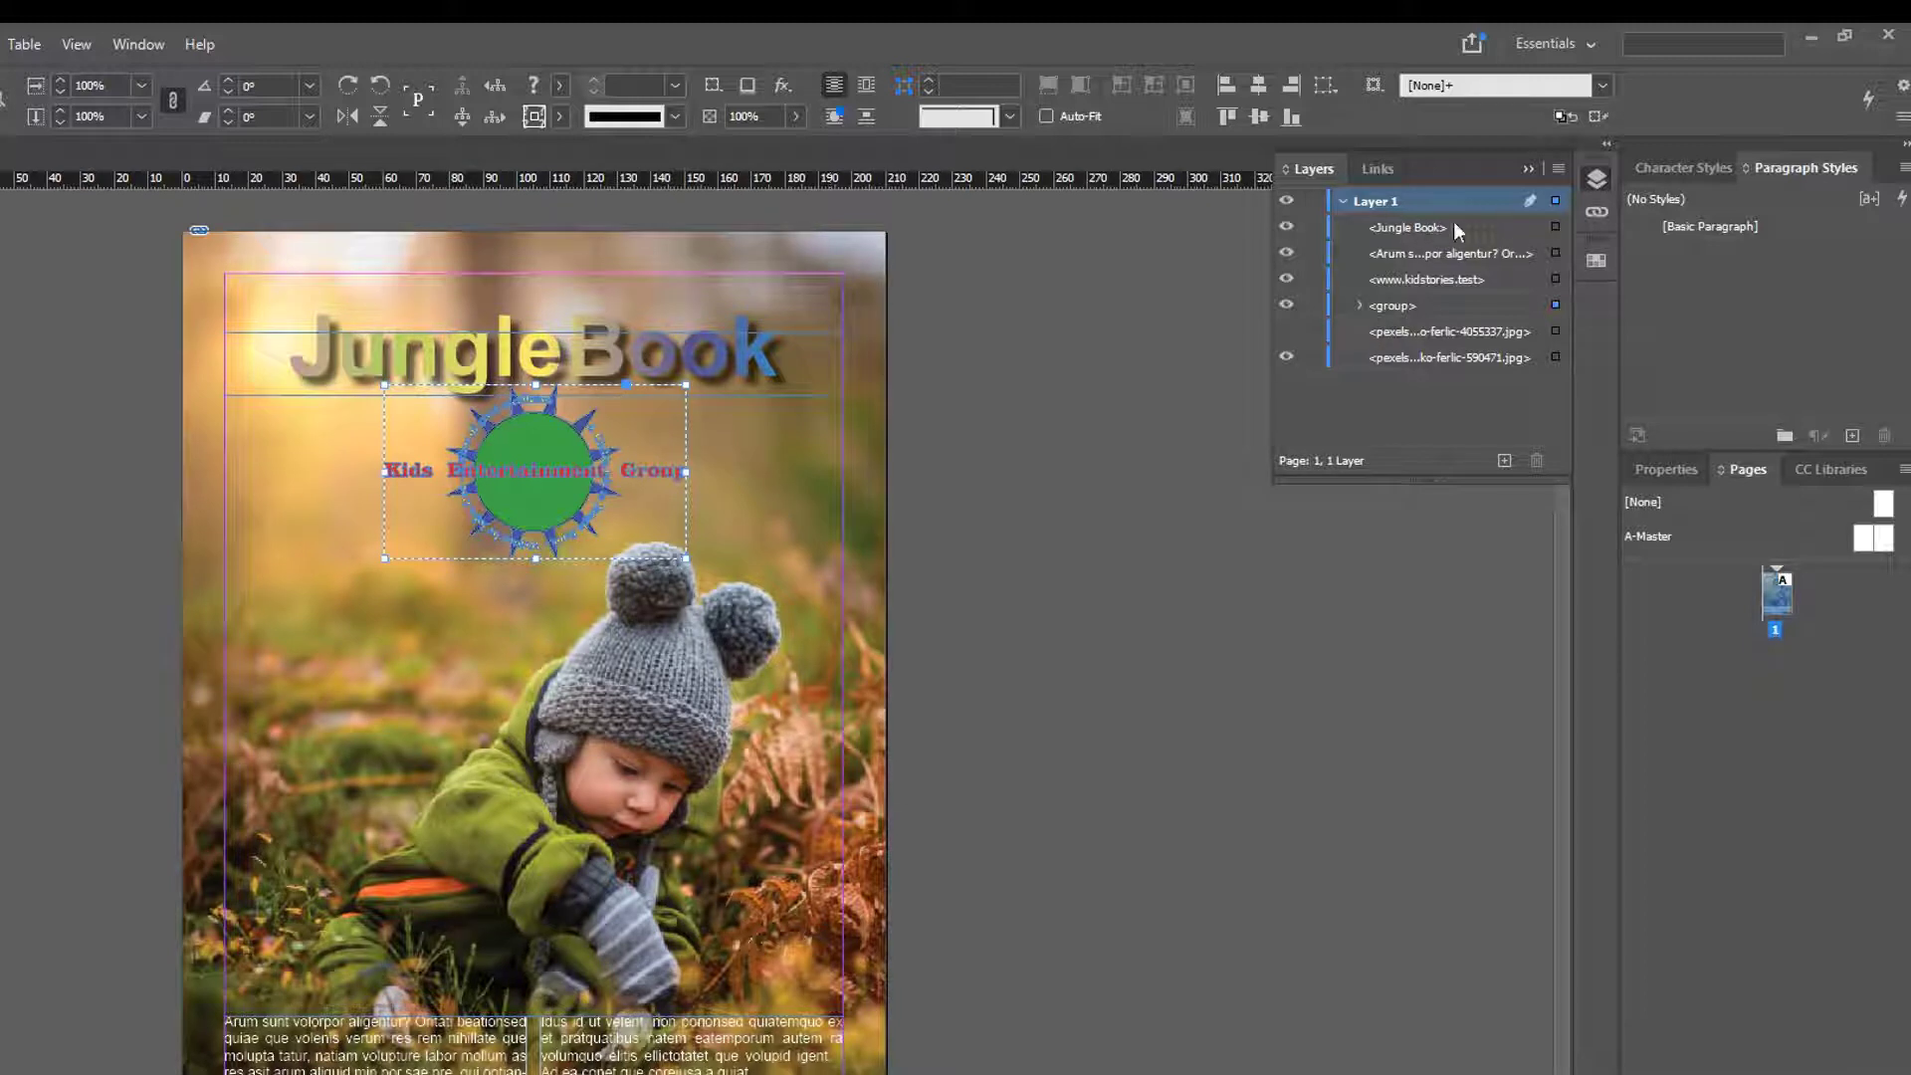
Collapse Layer 1 and add a new layer above it.
left_click(1345, 200)
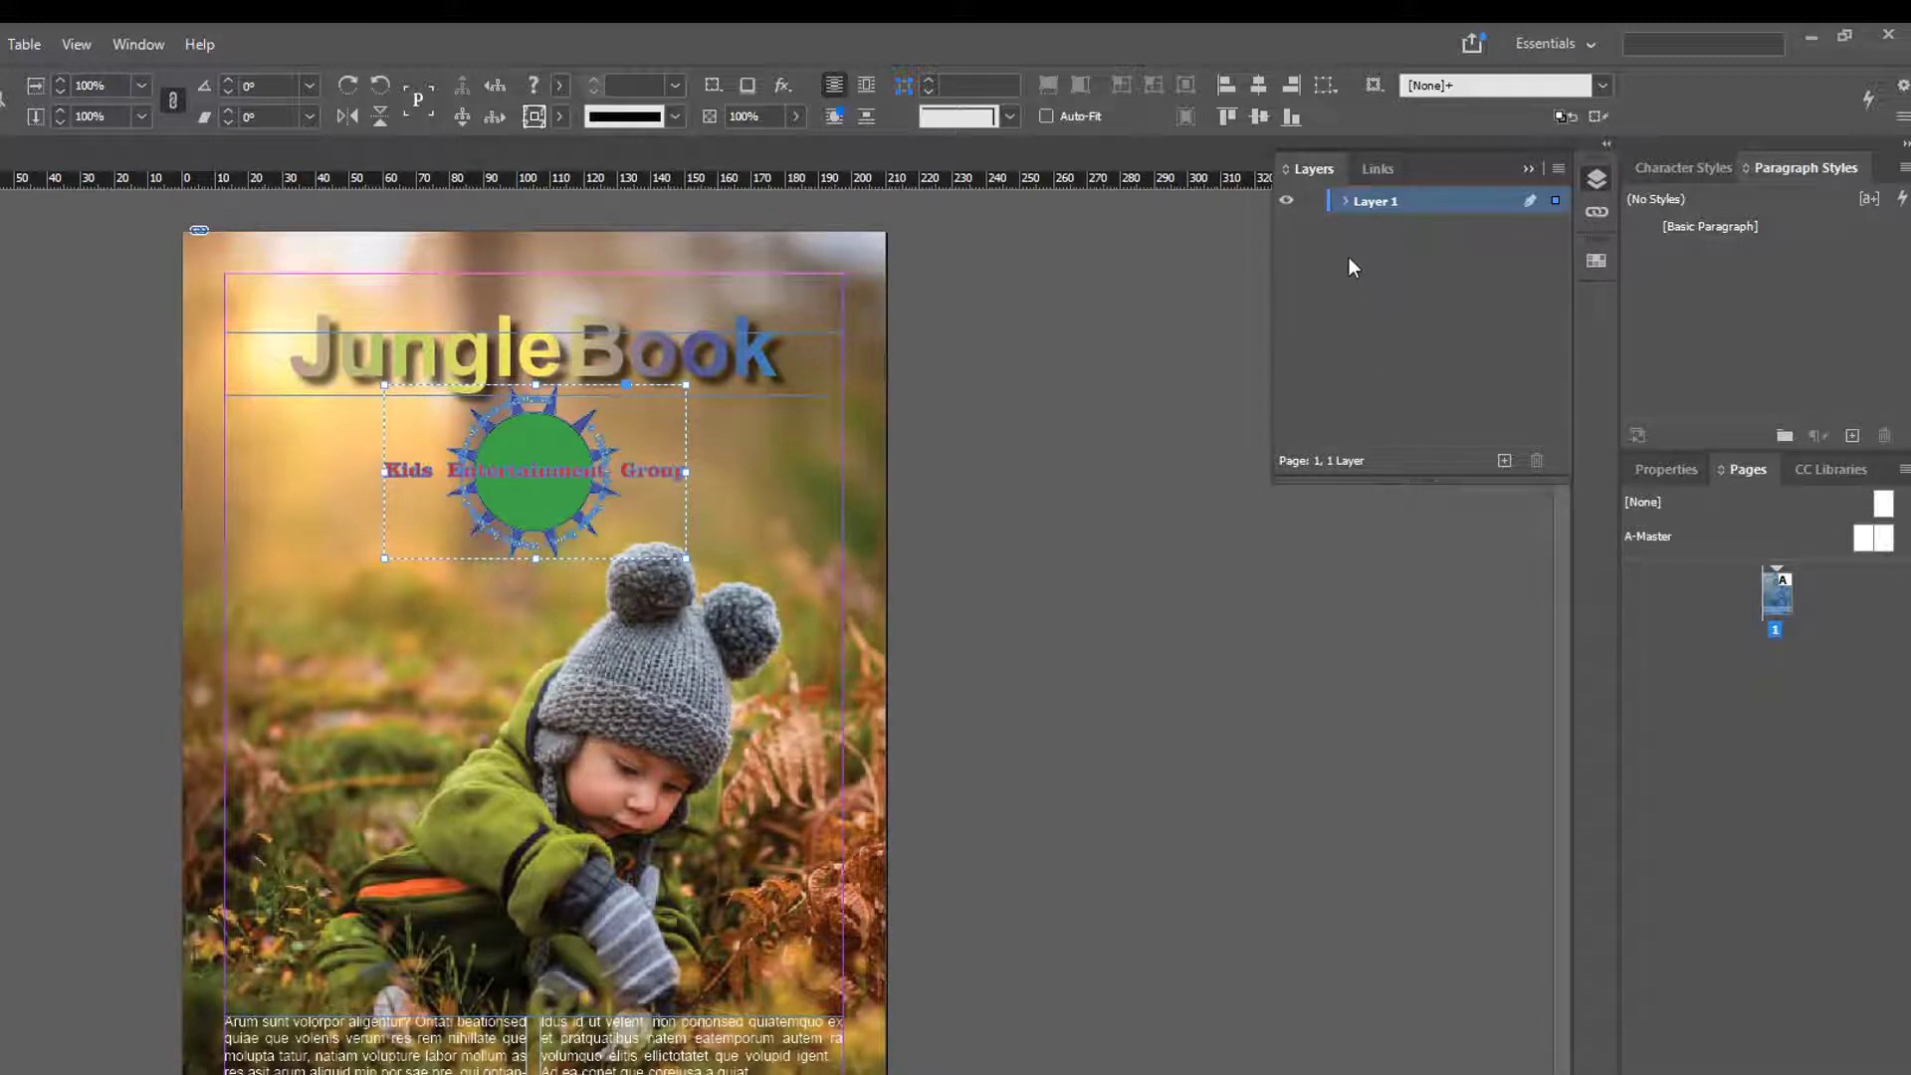
left_click(1503, 461)
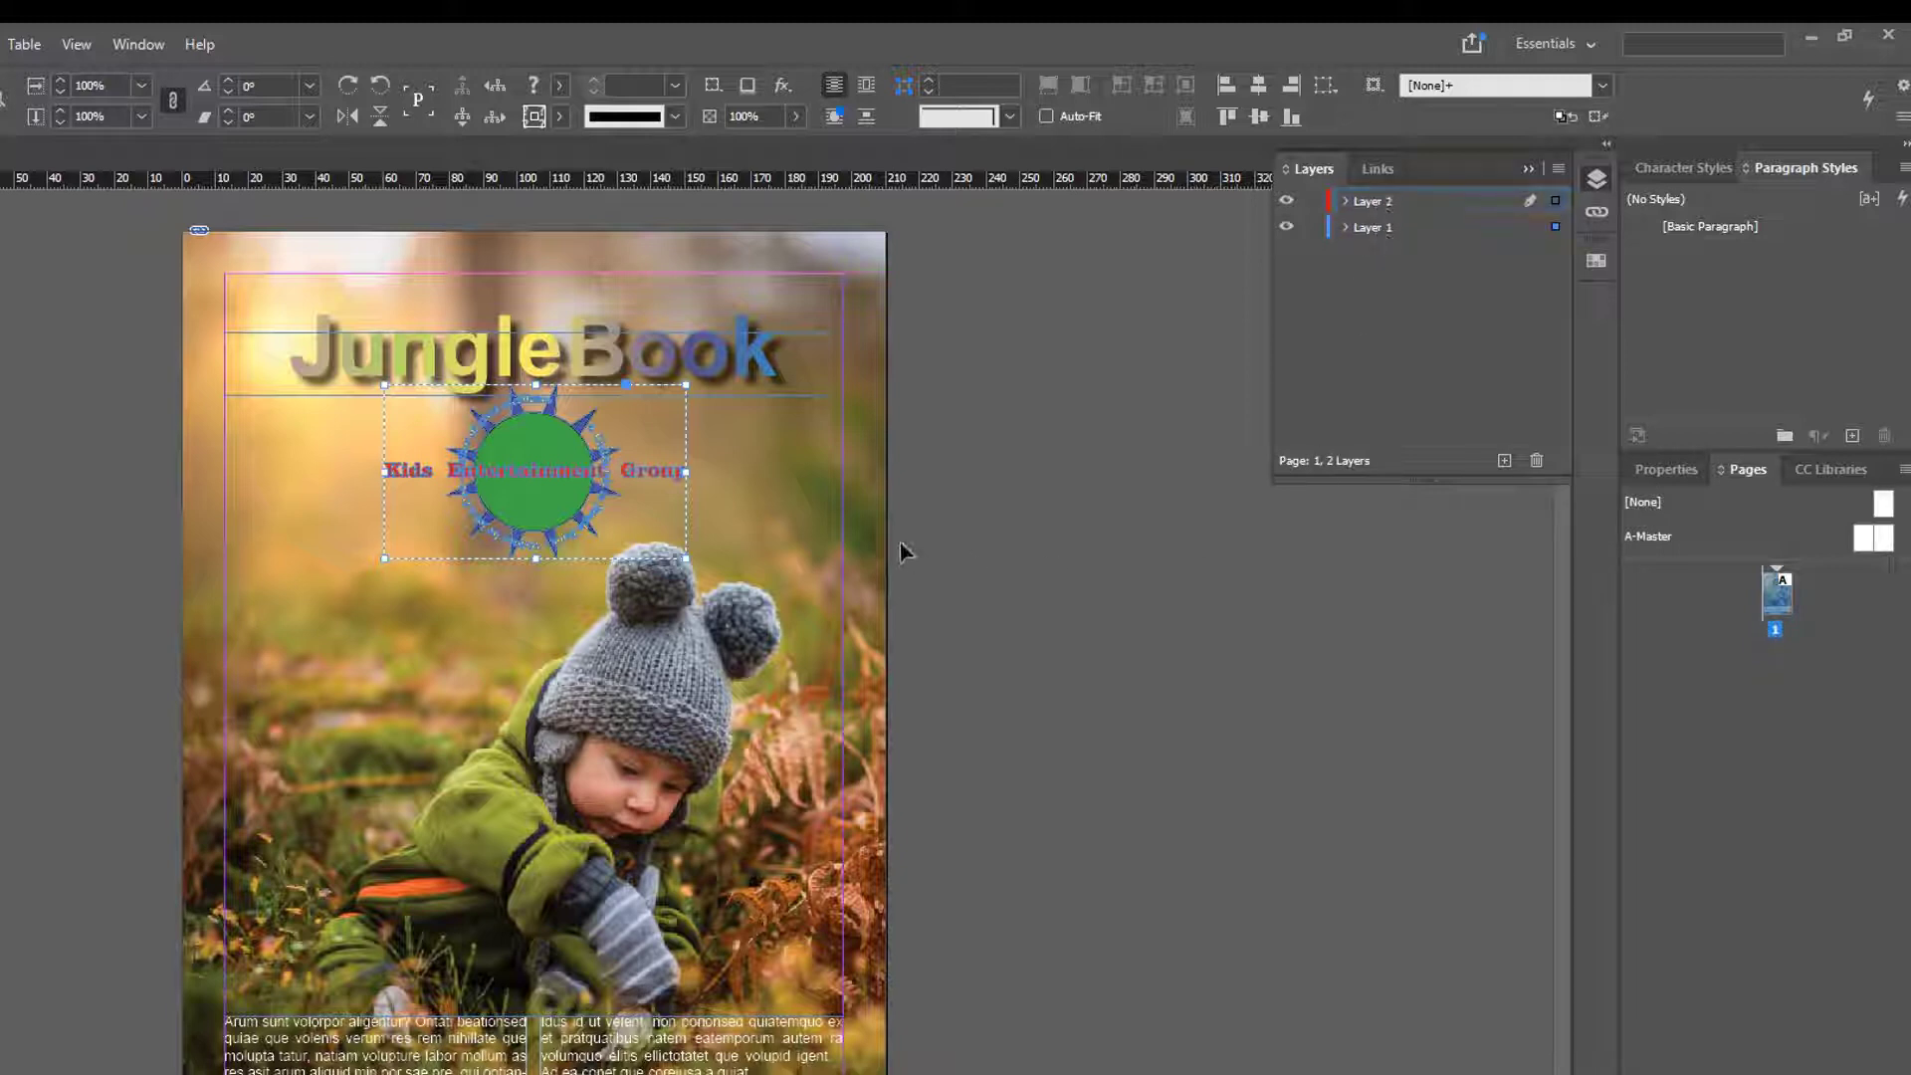
Rename Layer 1 as Background directly in the layer list, and undo that rename.
left_click(1373, 235)
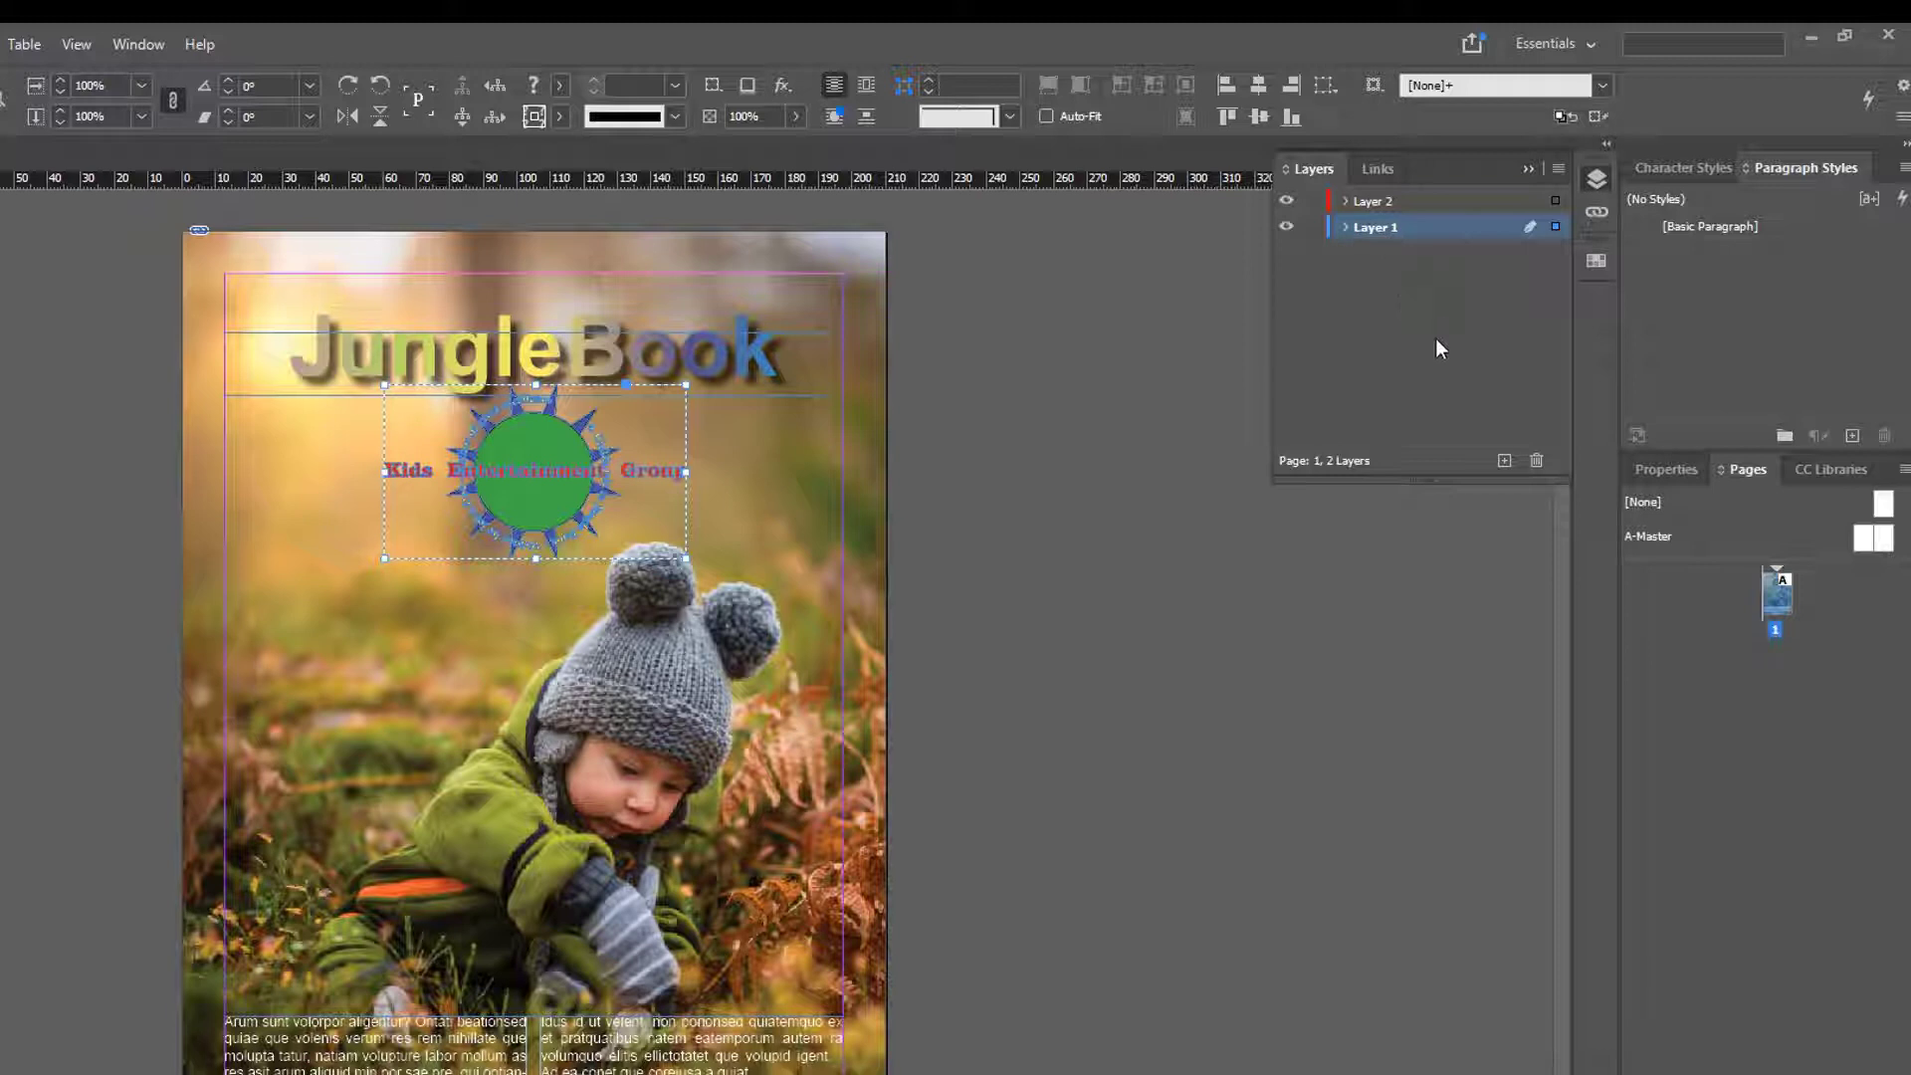
double_click(1403, 226)
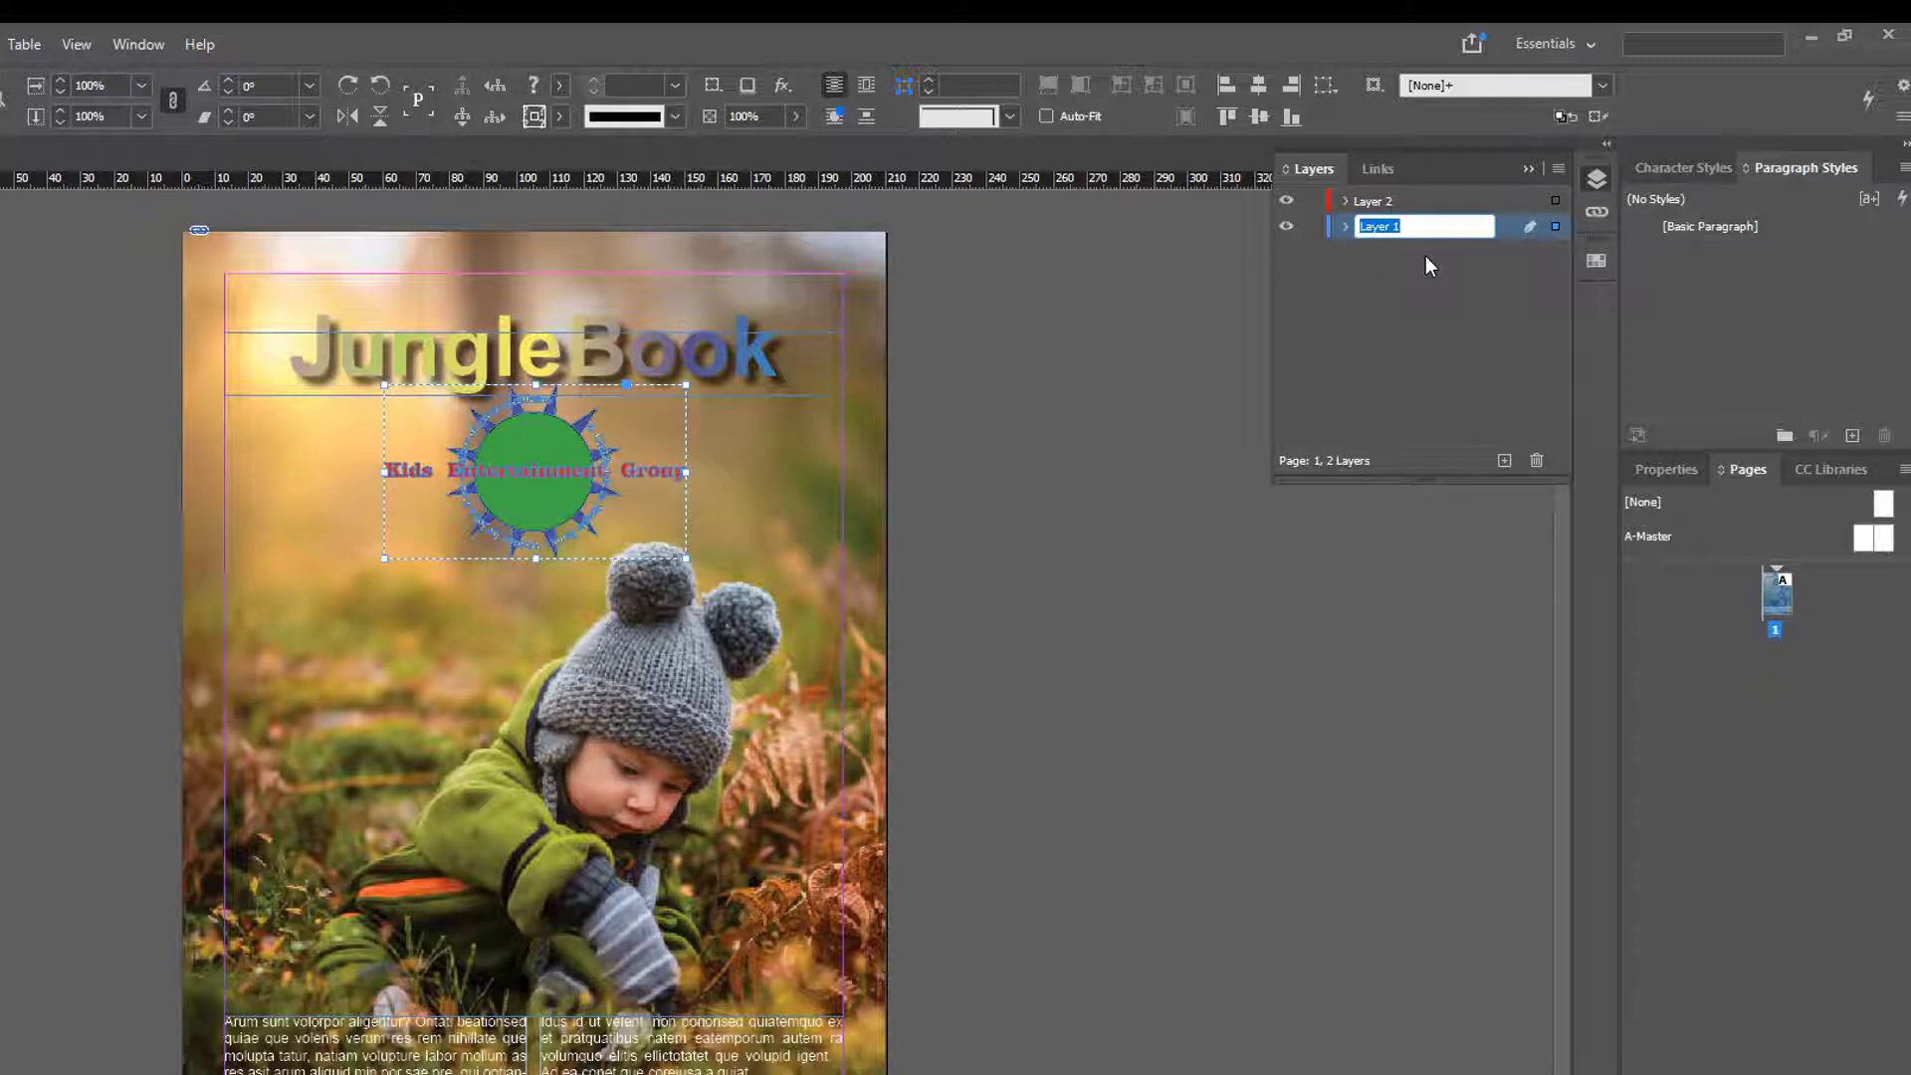
type("Ba")
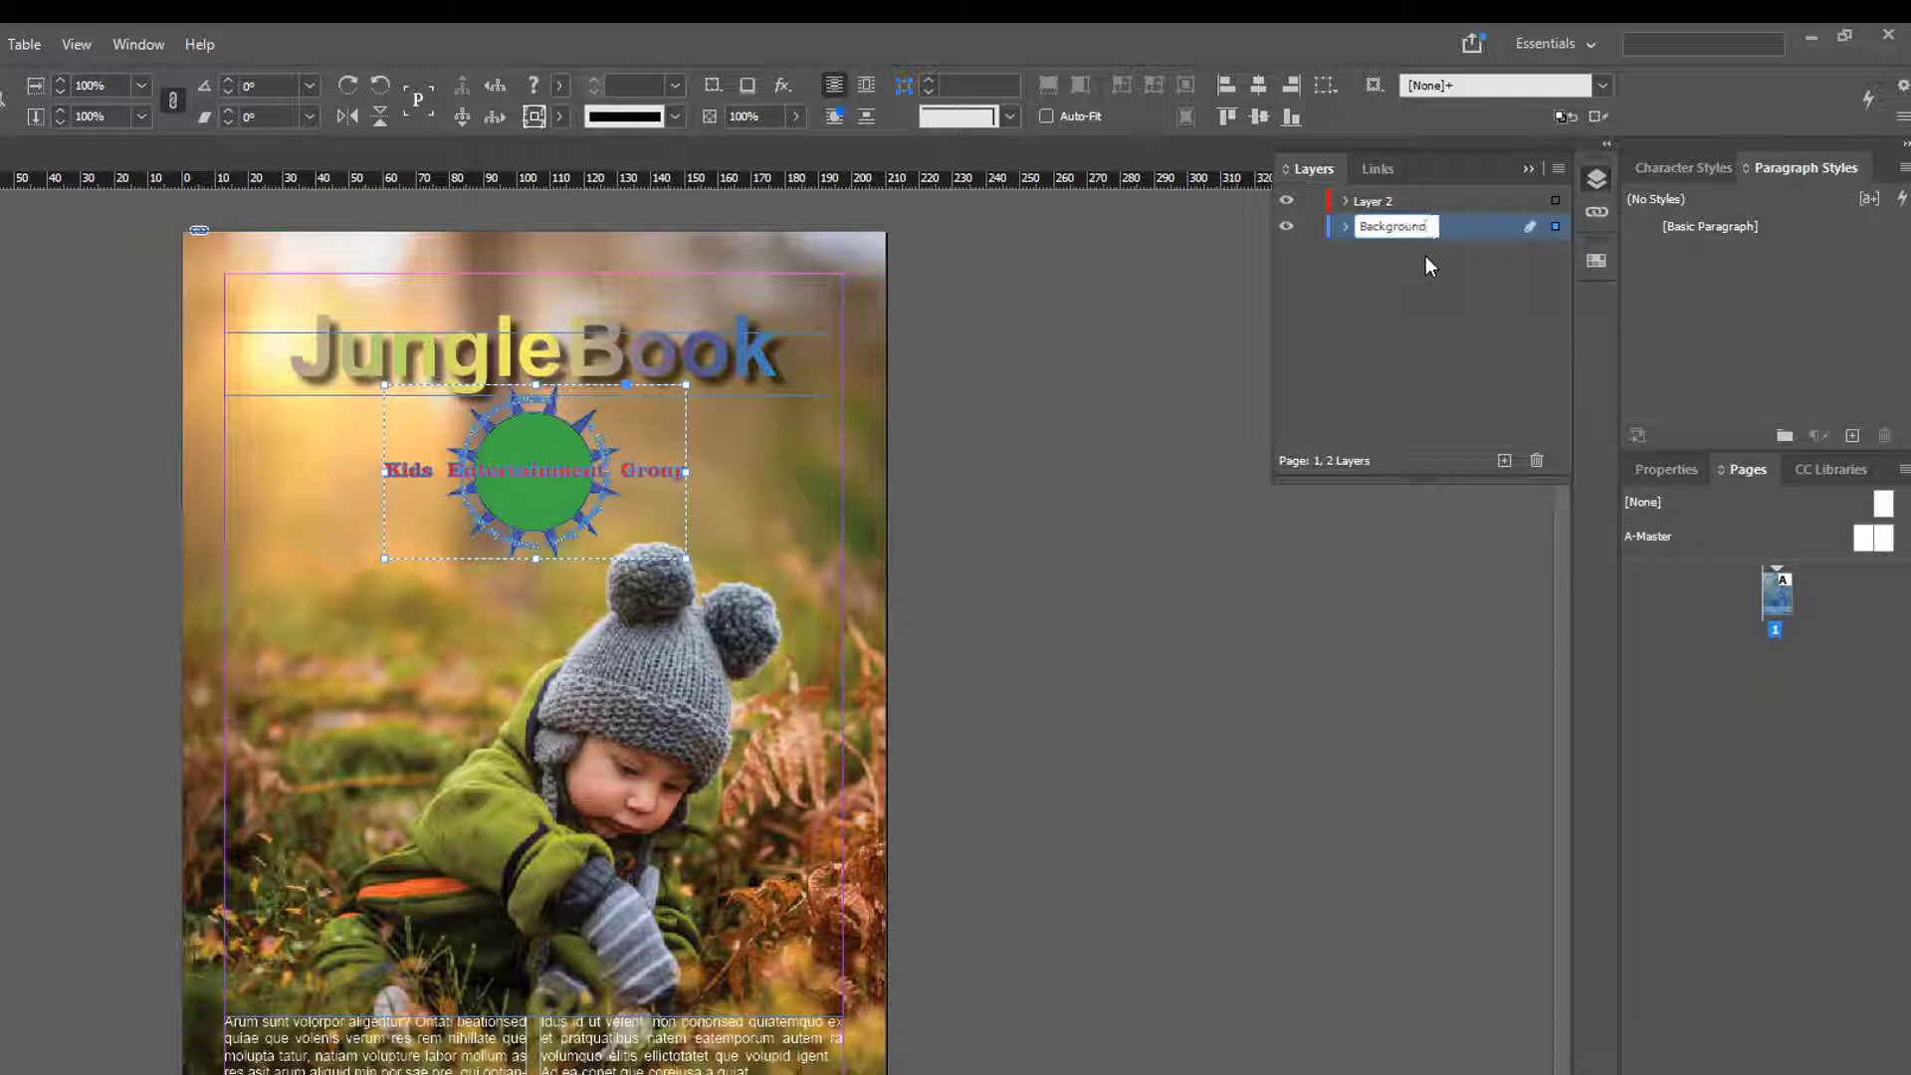
type("ckground")
left_click(1441, 337)
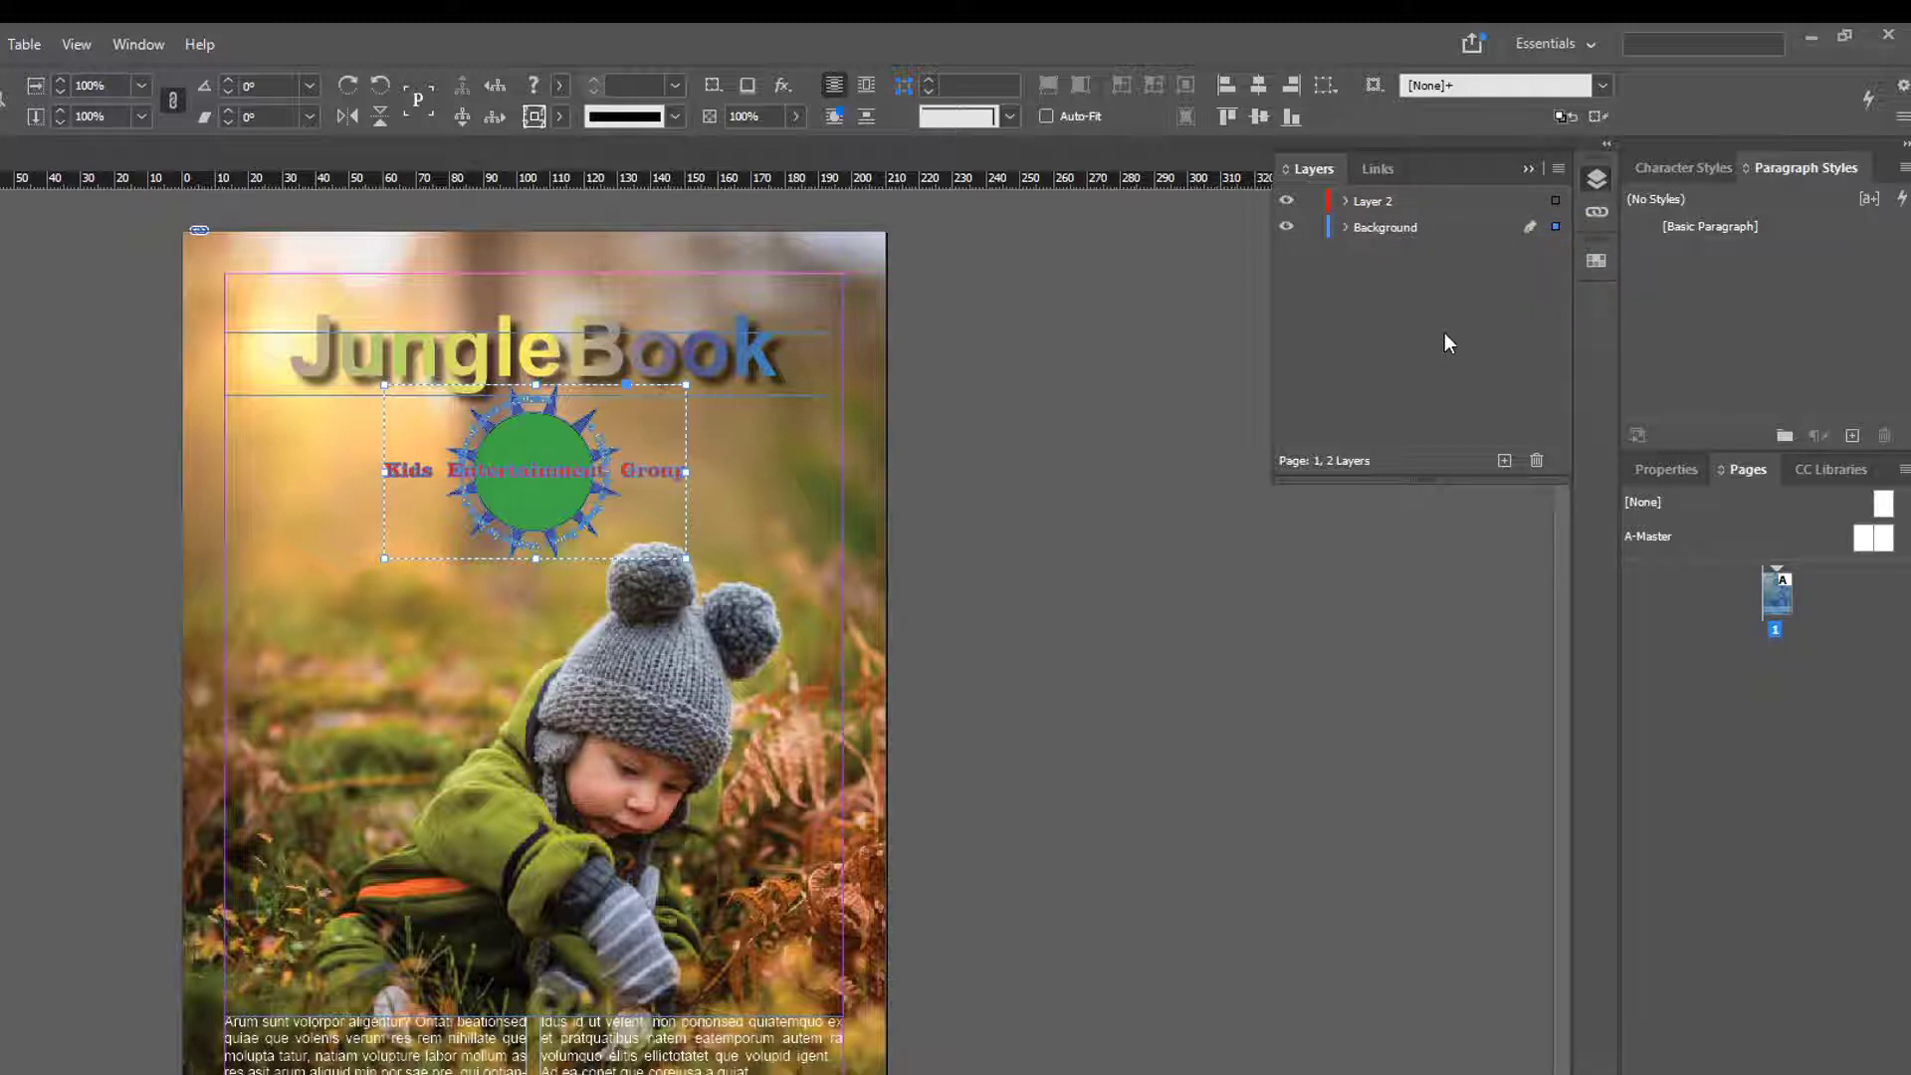
key("ctrl+z")
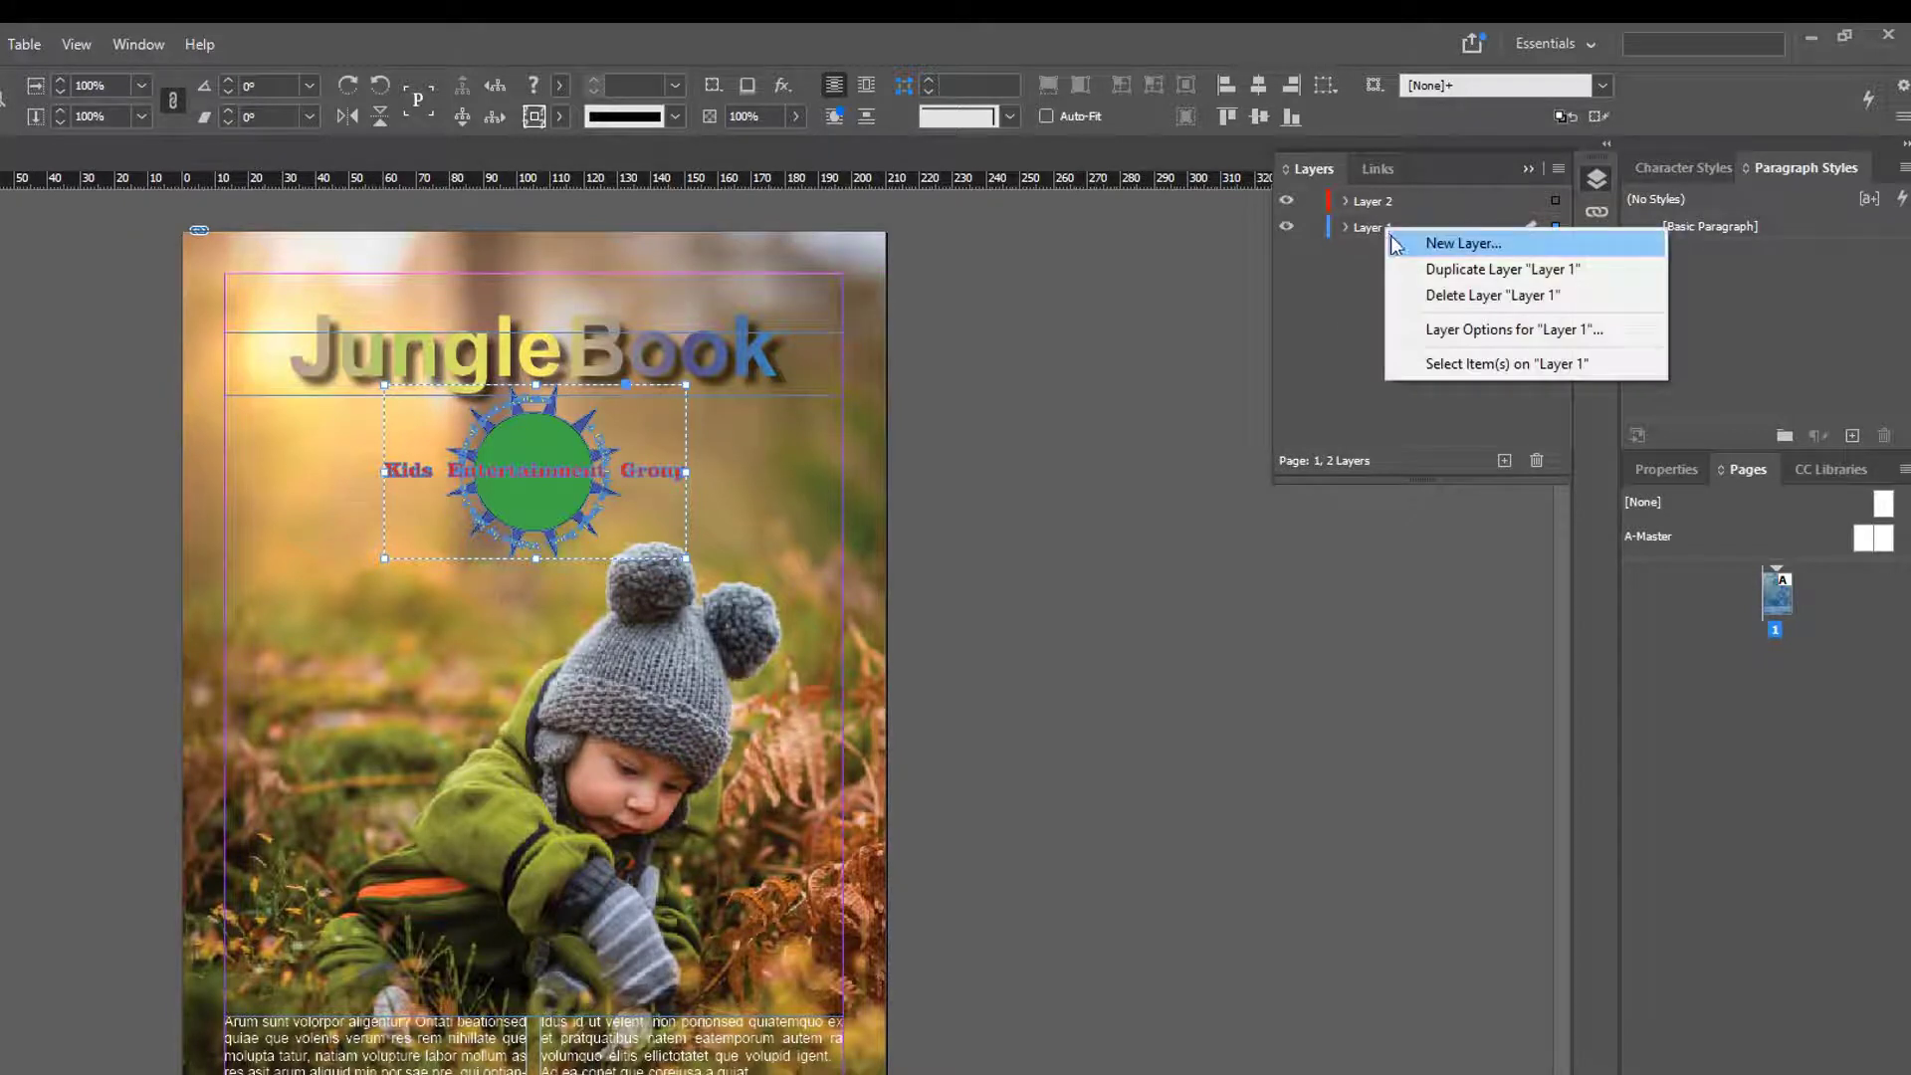
Rename Layer 1 as Background through its layer options, keeping the Light Blue color.
left_click(1491, 330)
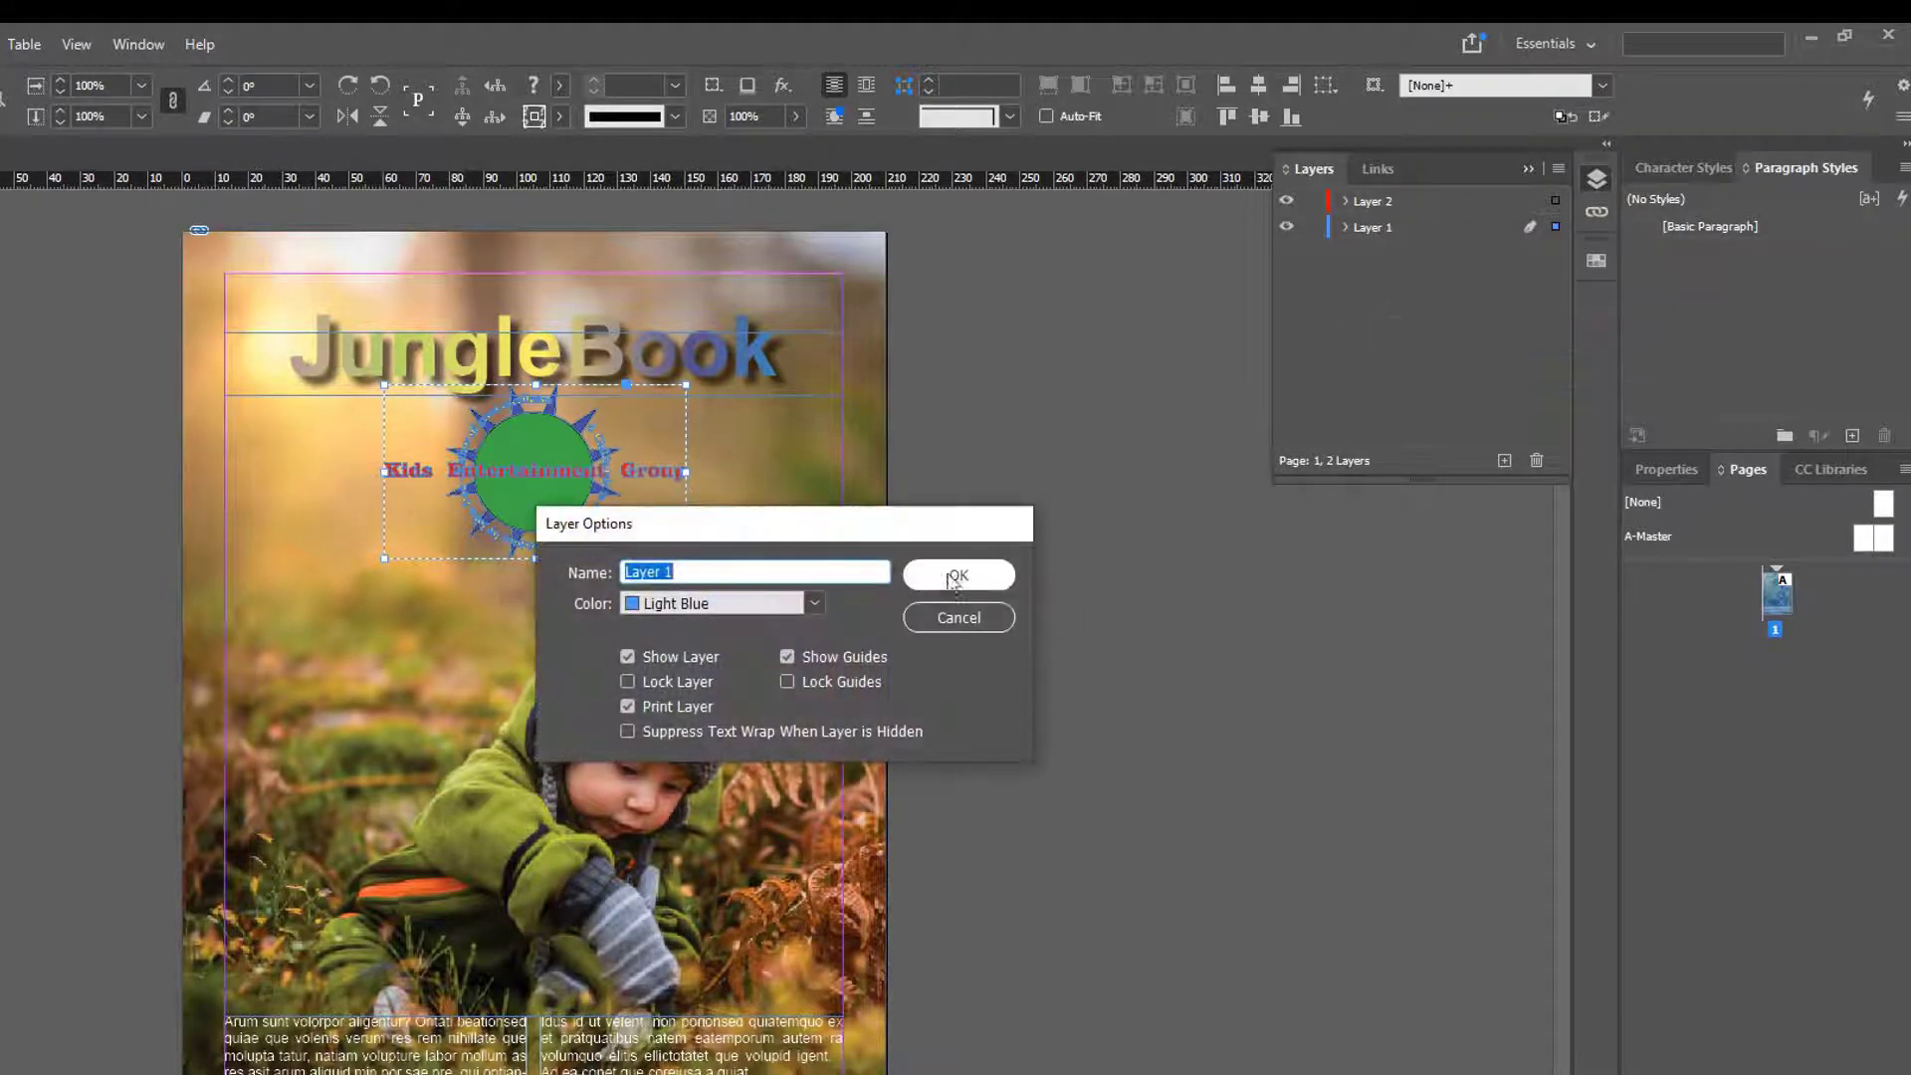
left_click_drag(742, 523, 1031, 574)
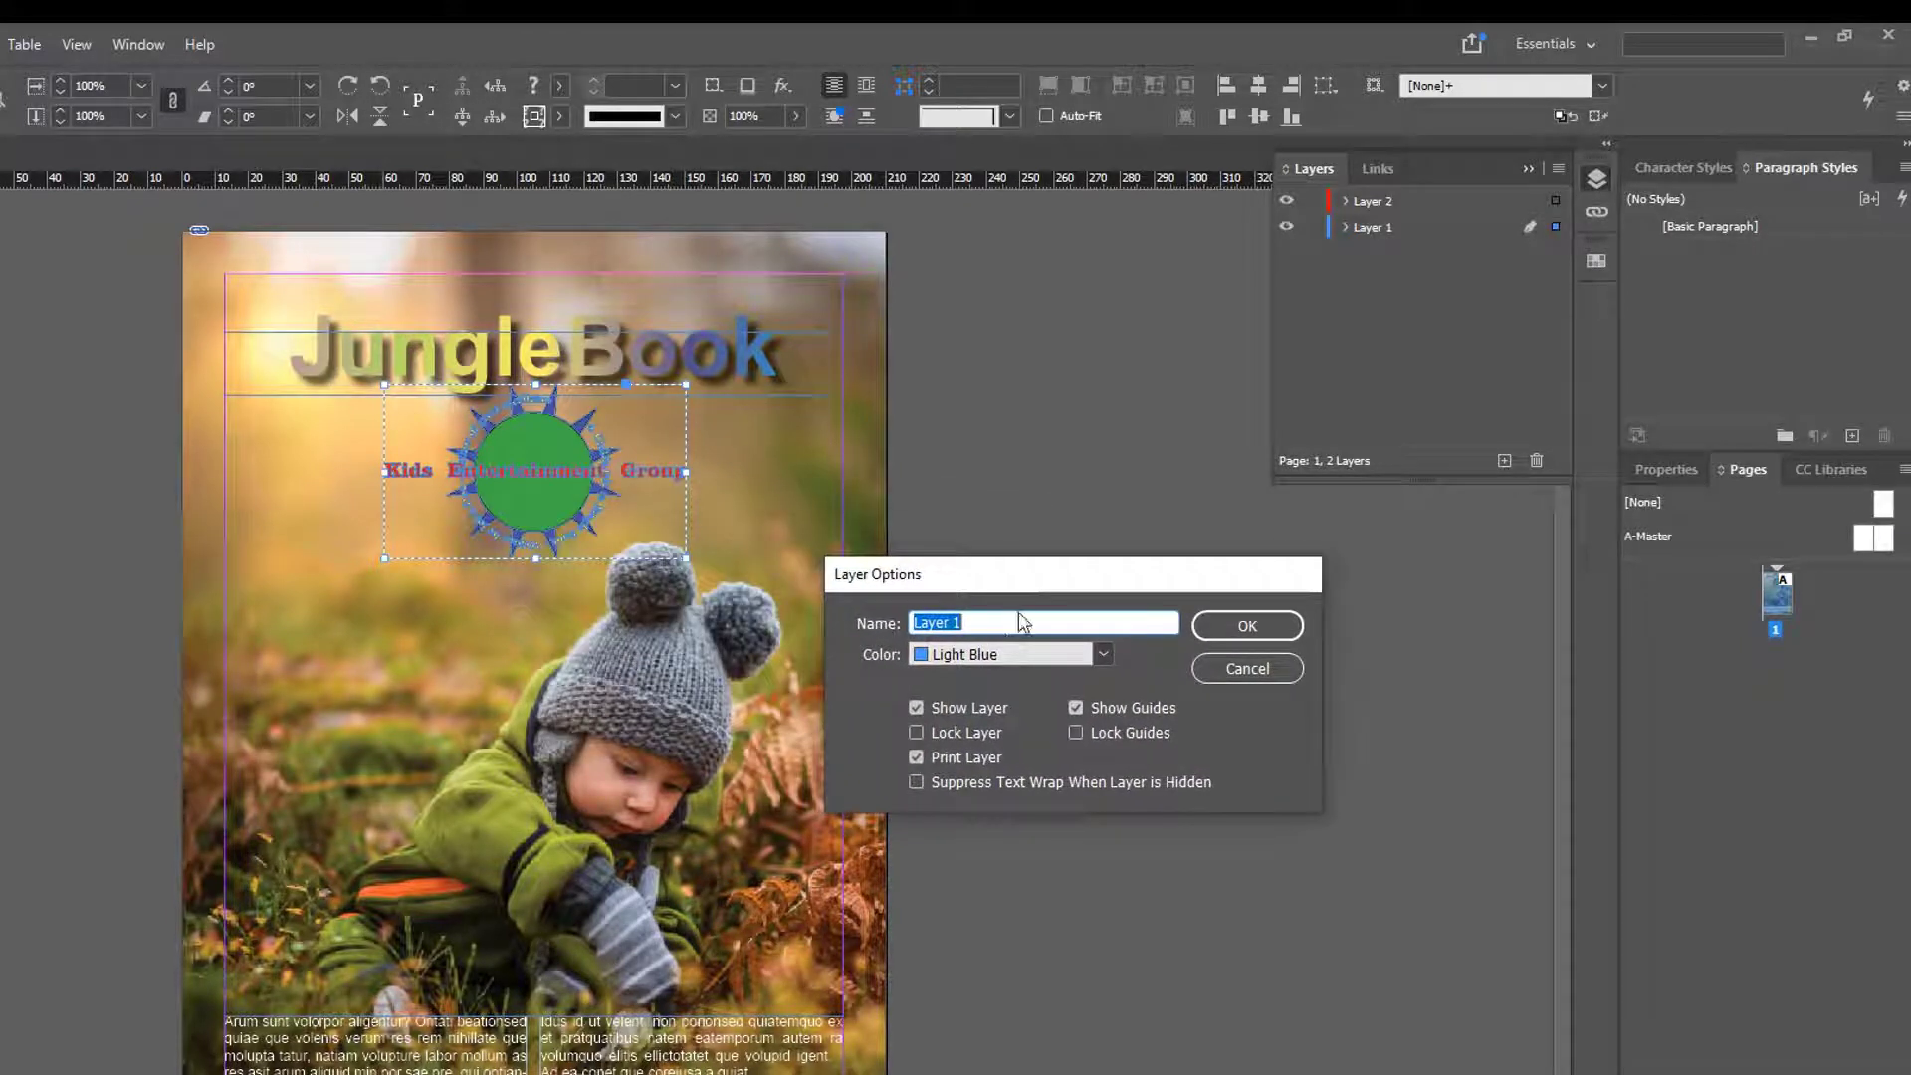
type("Background")
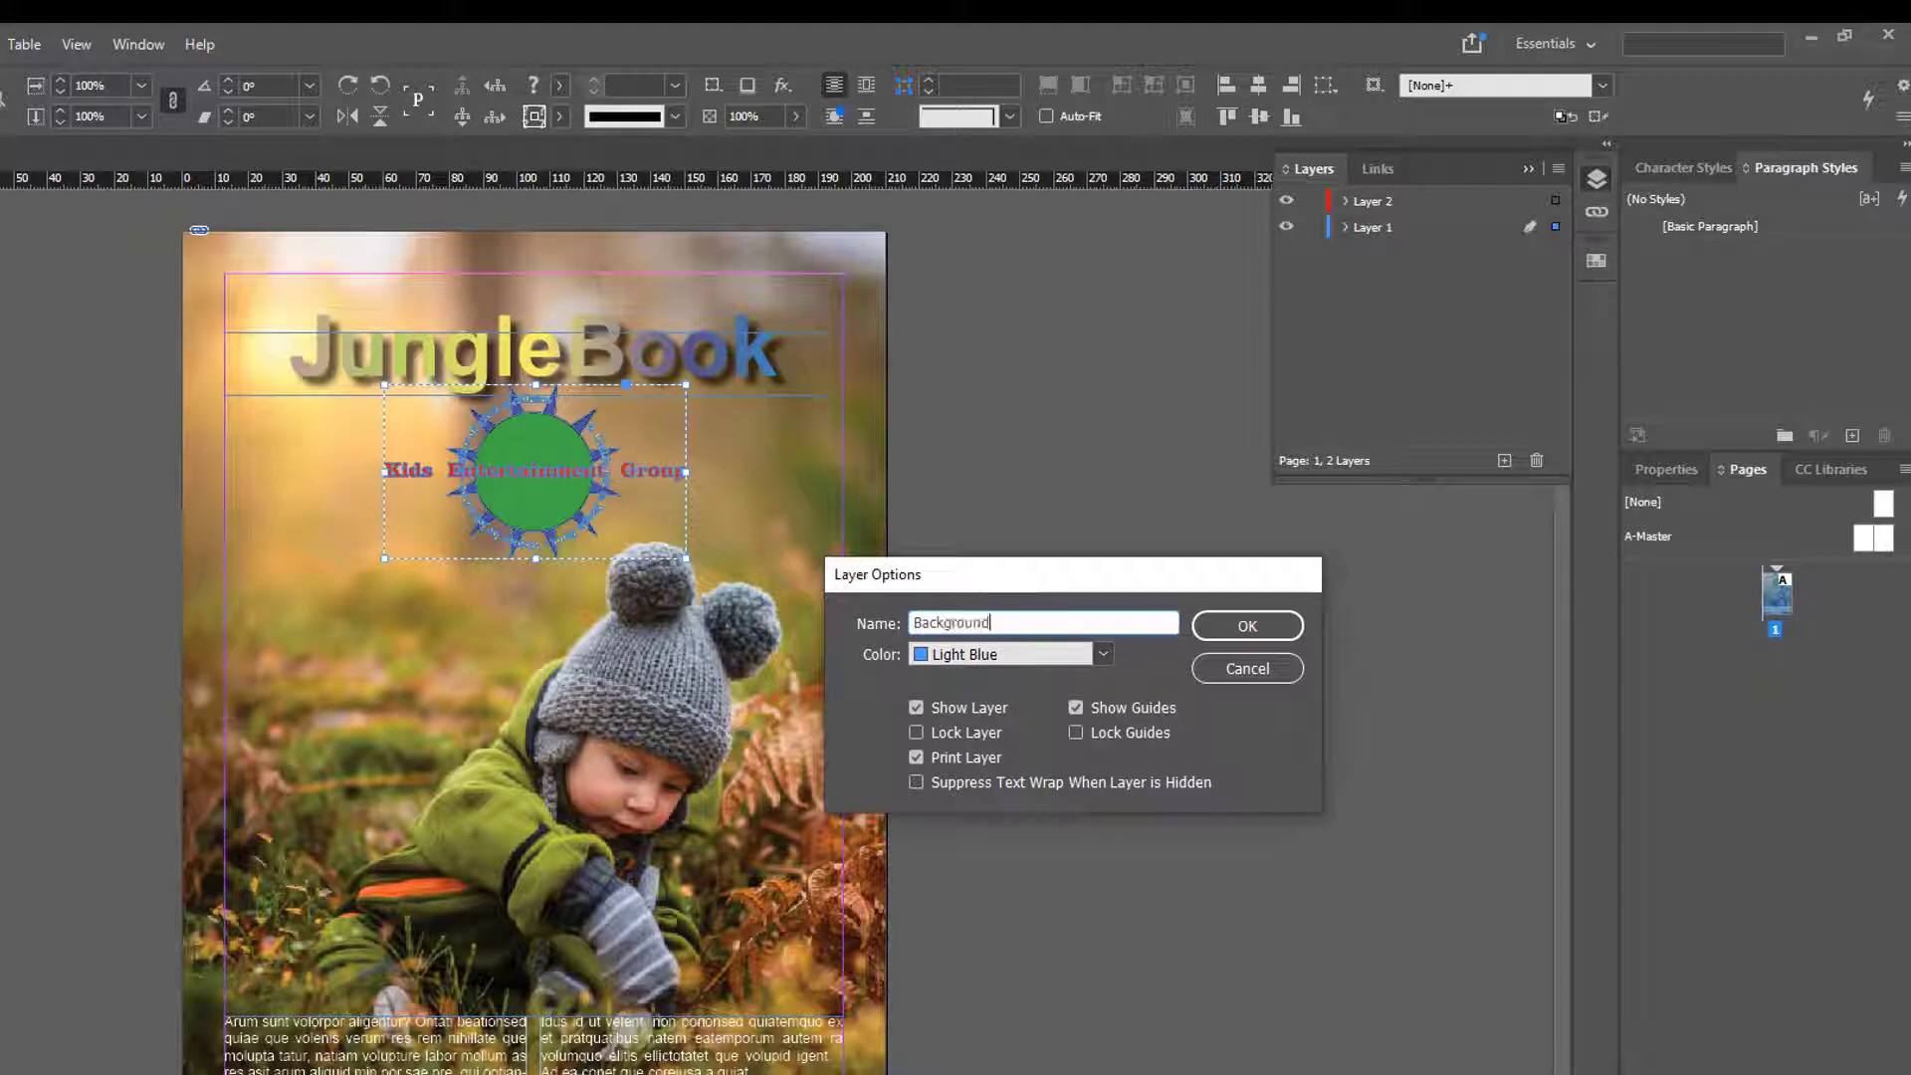
left_click(1245, 627)
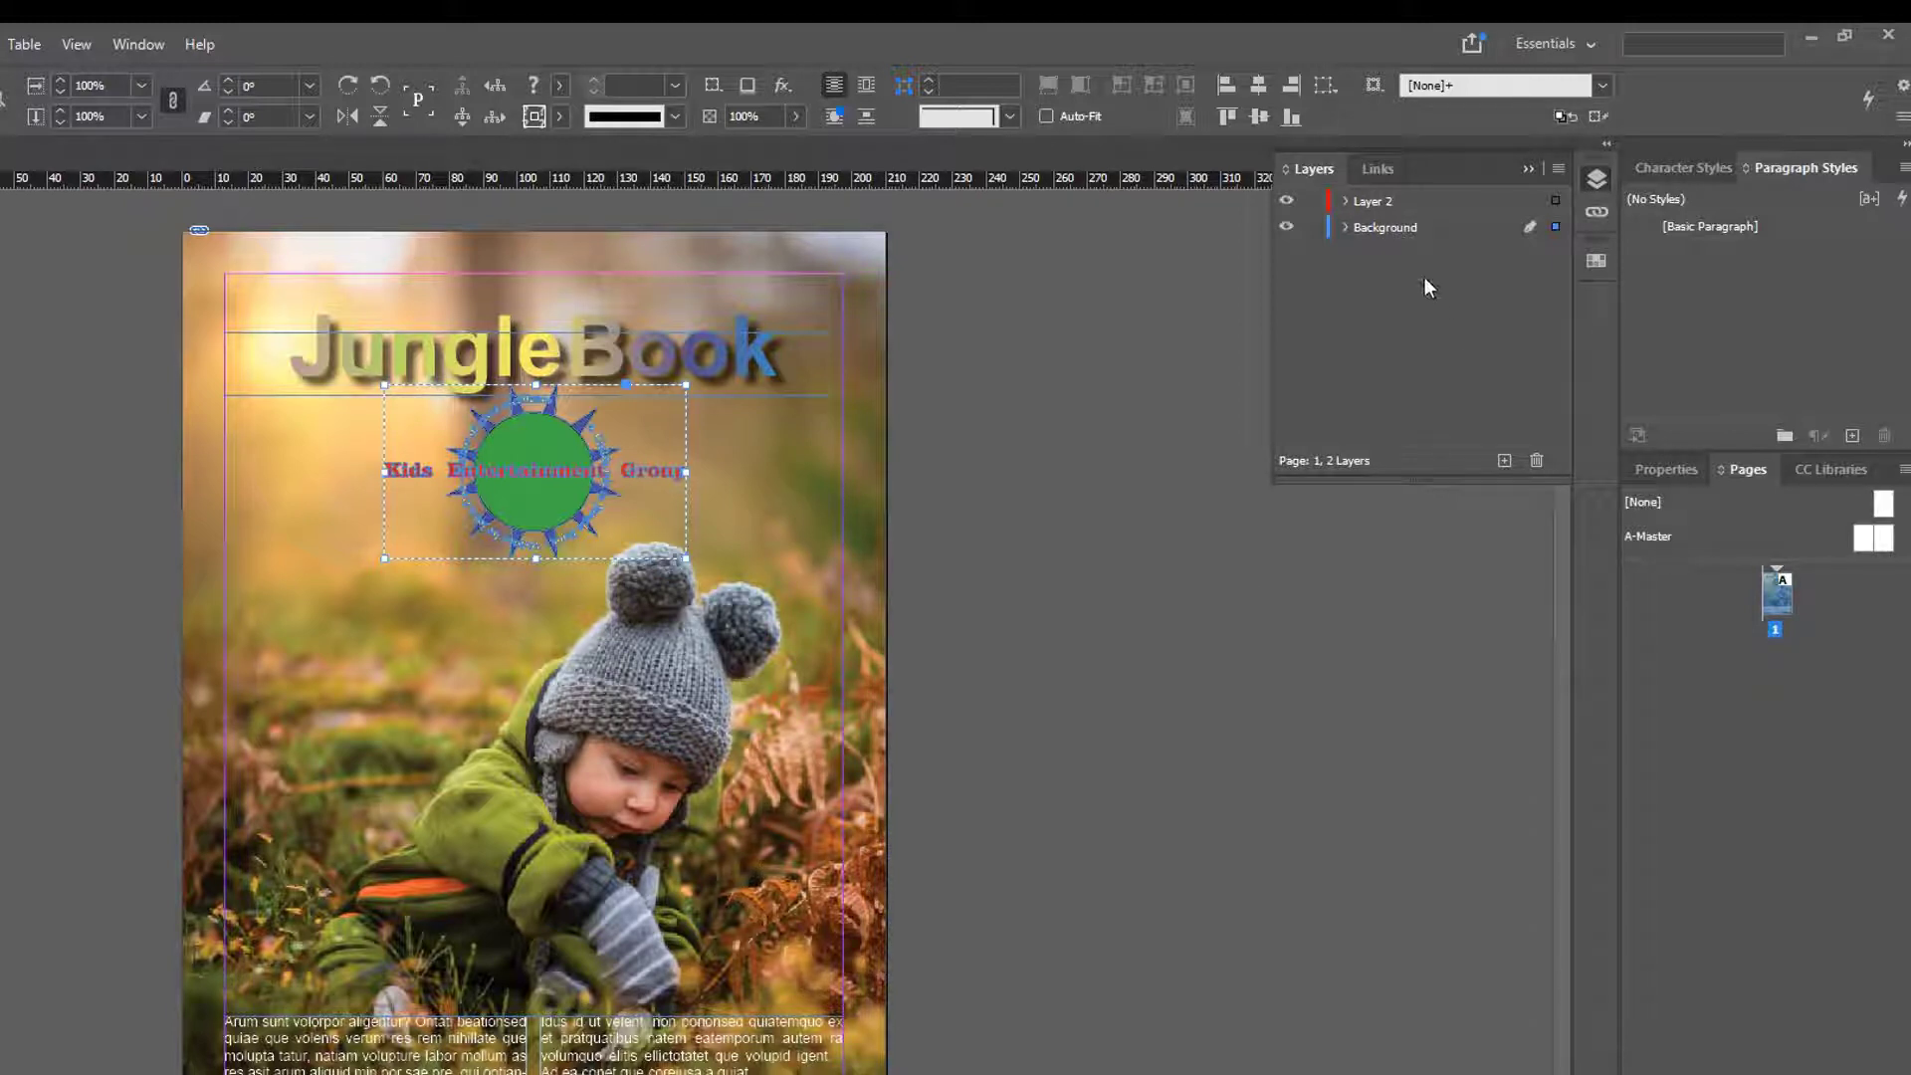
Rename Layer 2 as Text.
left_click(1382, 204)
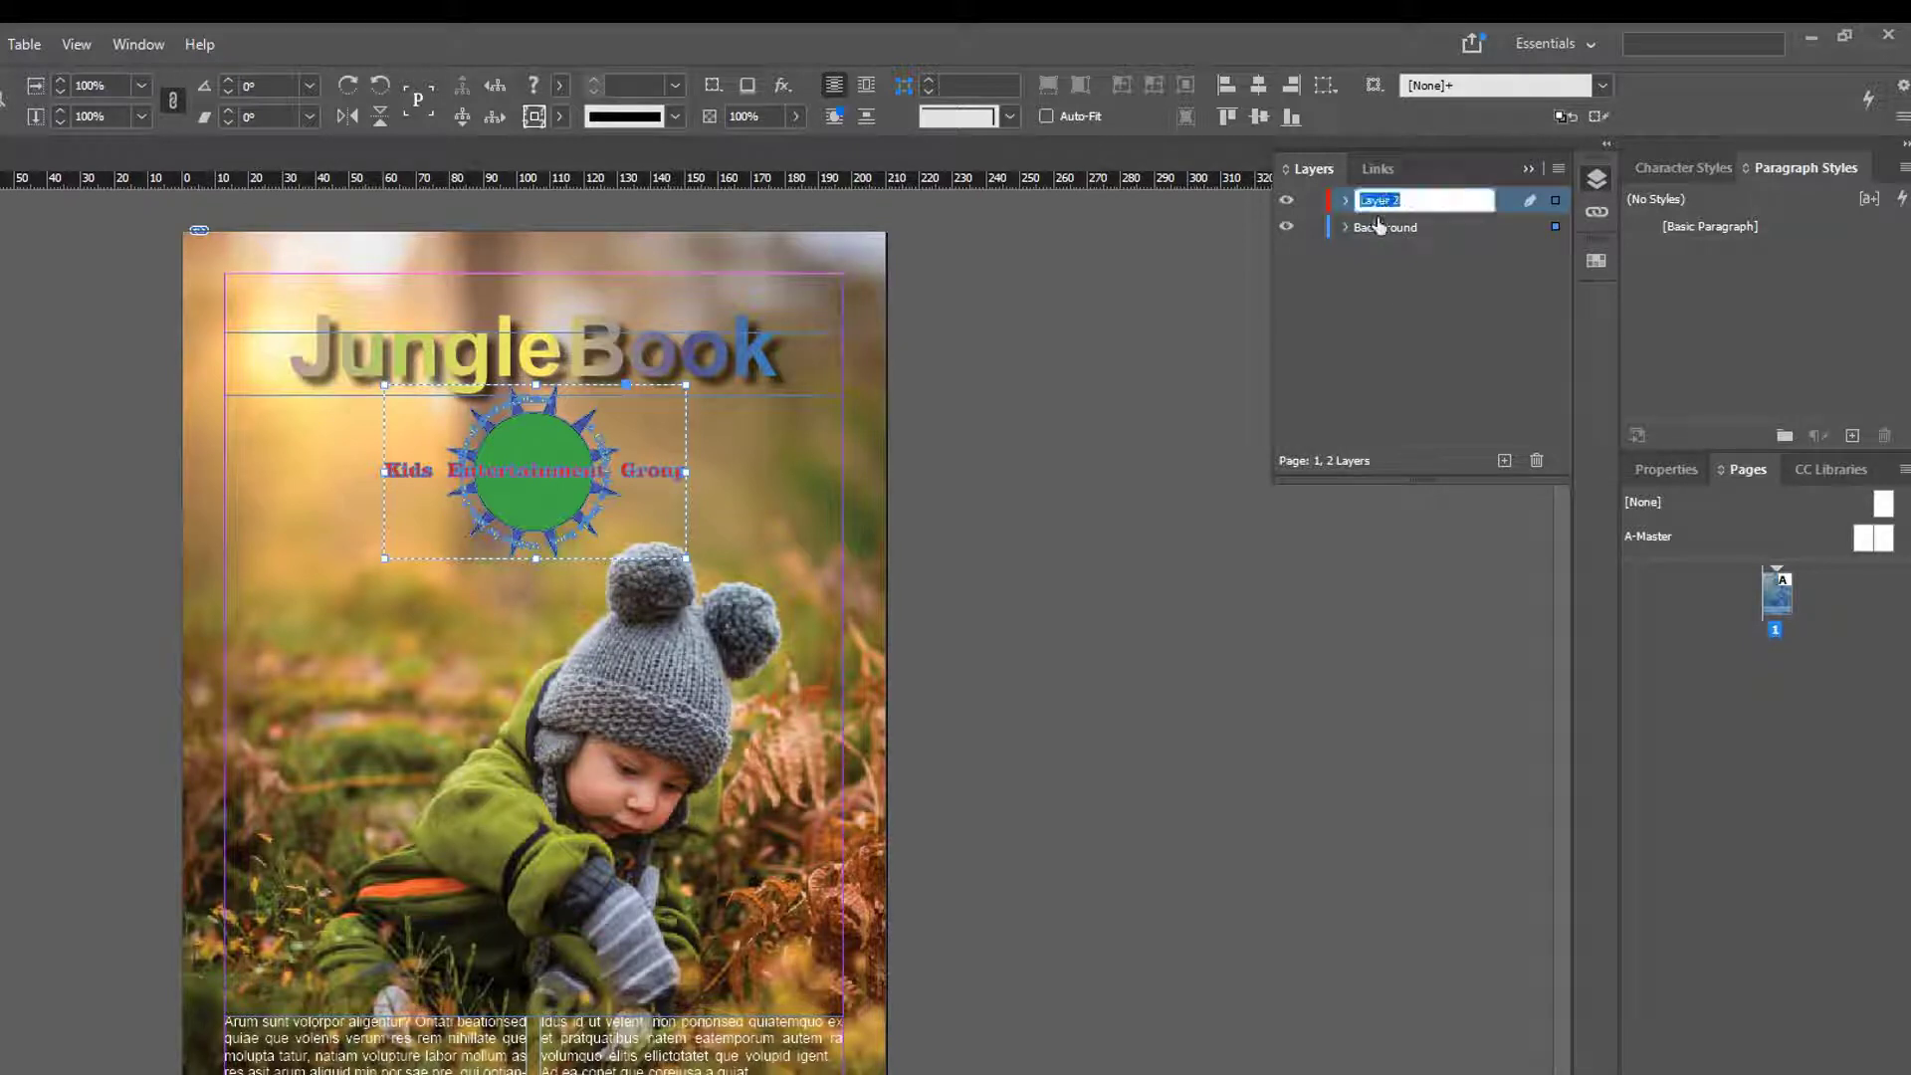
type("TYext")
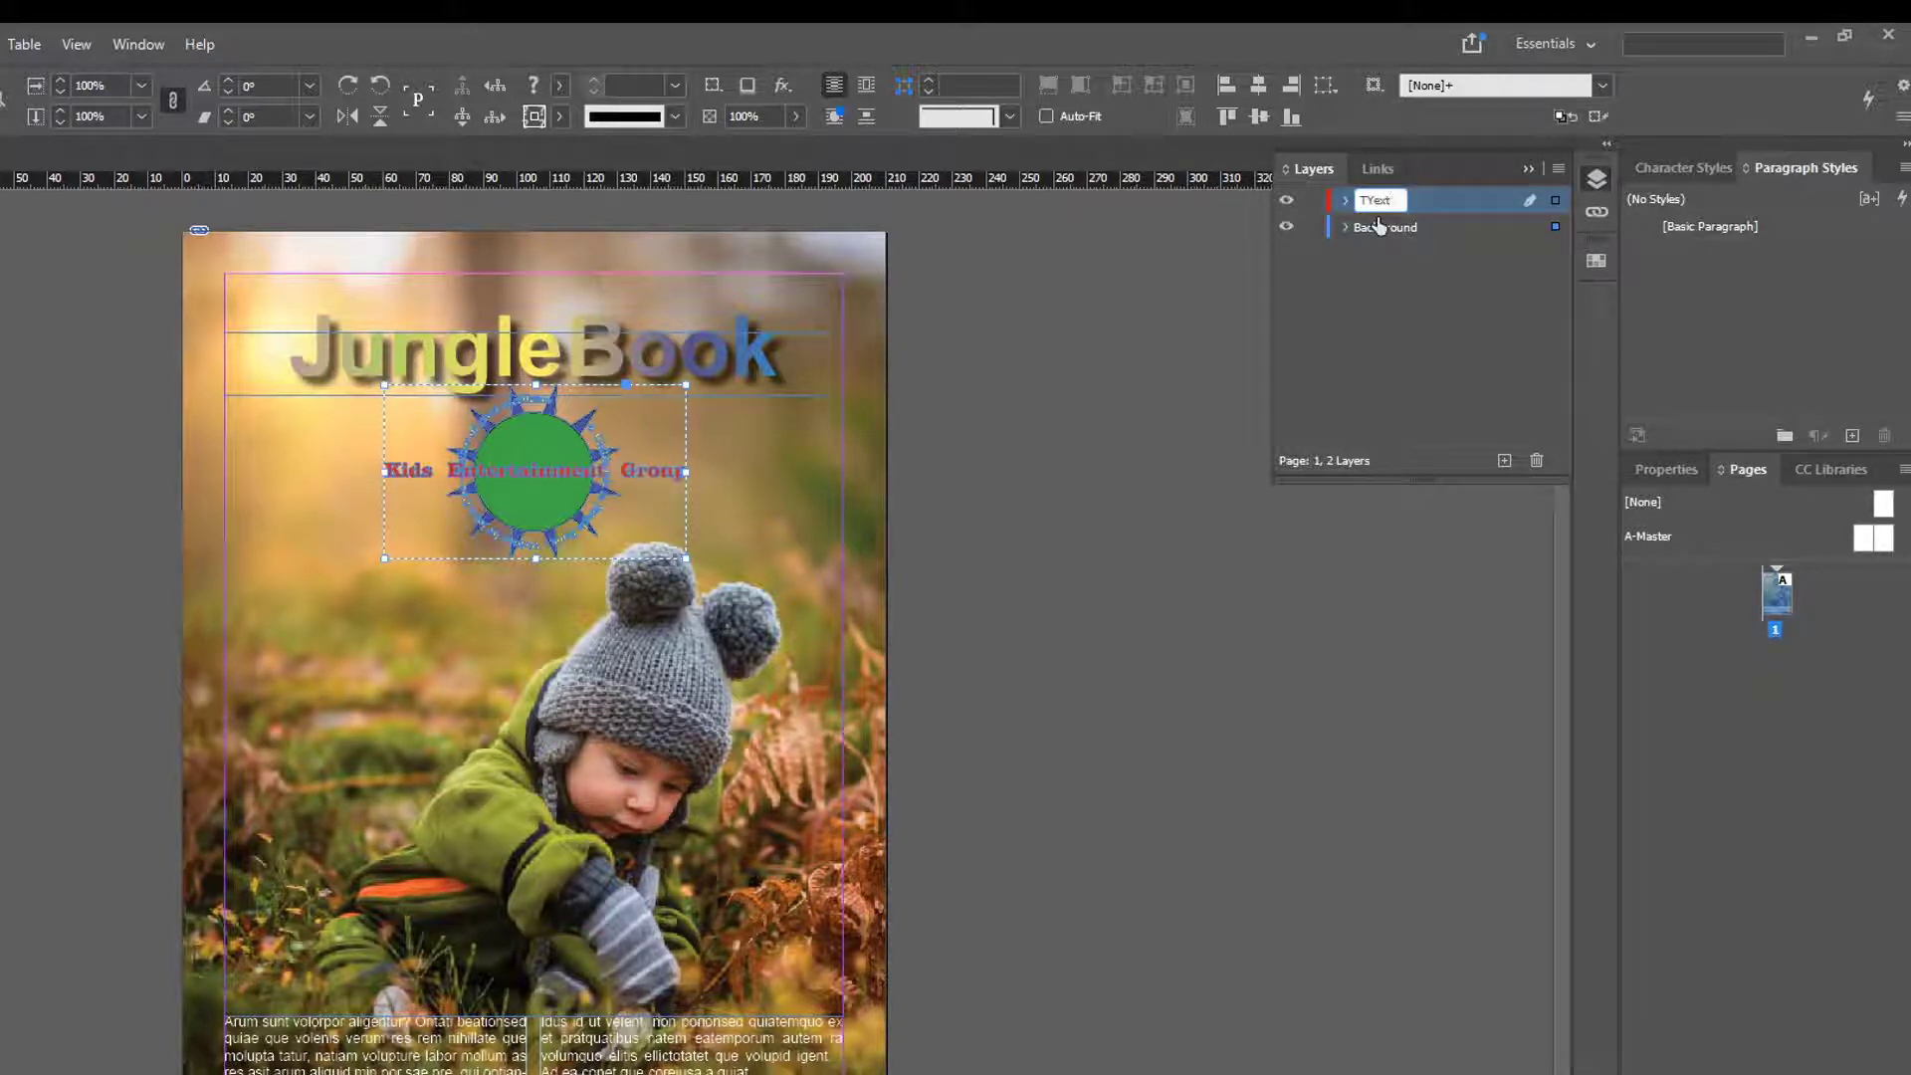
key("BackSpace")
key("BackSpace")
key("BackSpace")
key("BackSpace")
key("BackSpace")
type("Text")
key("Return")
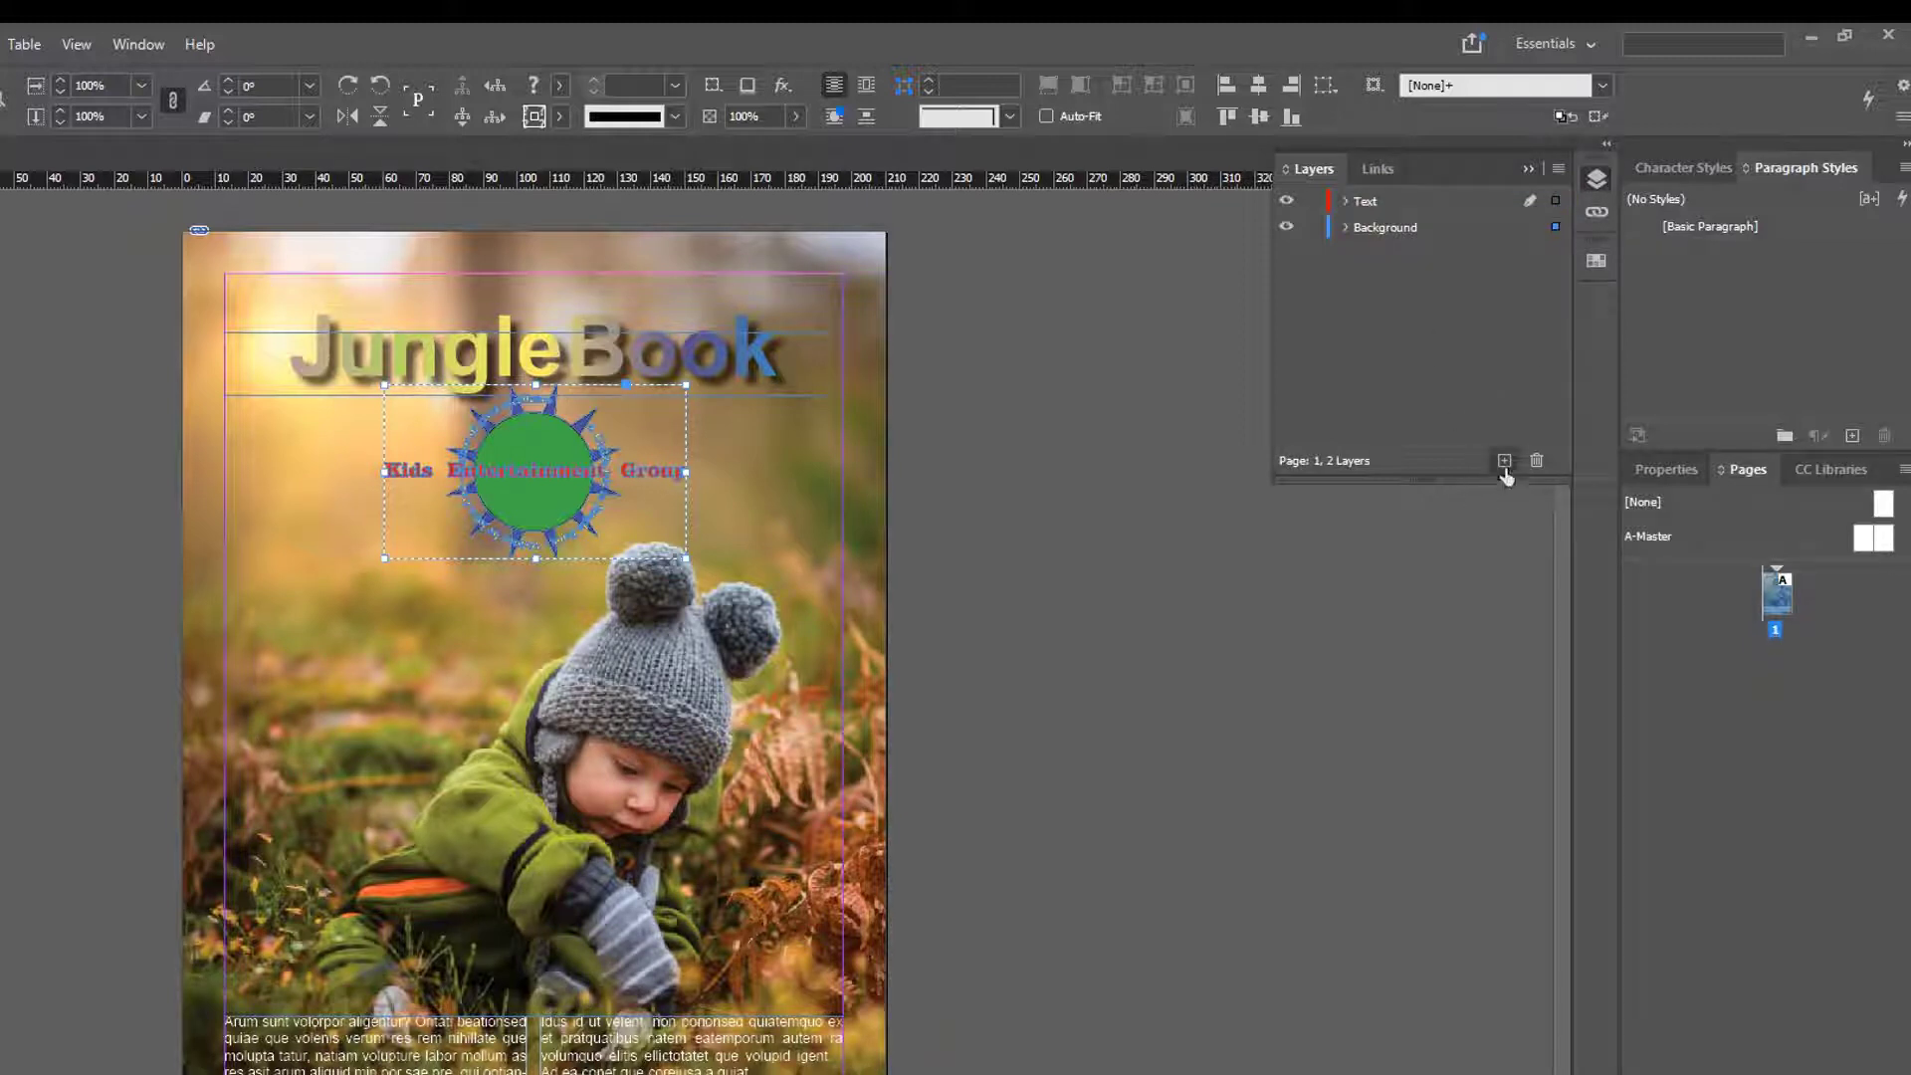
Add a third layer above the Text layer.
left_click(1504, 460)
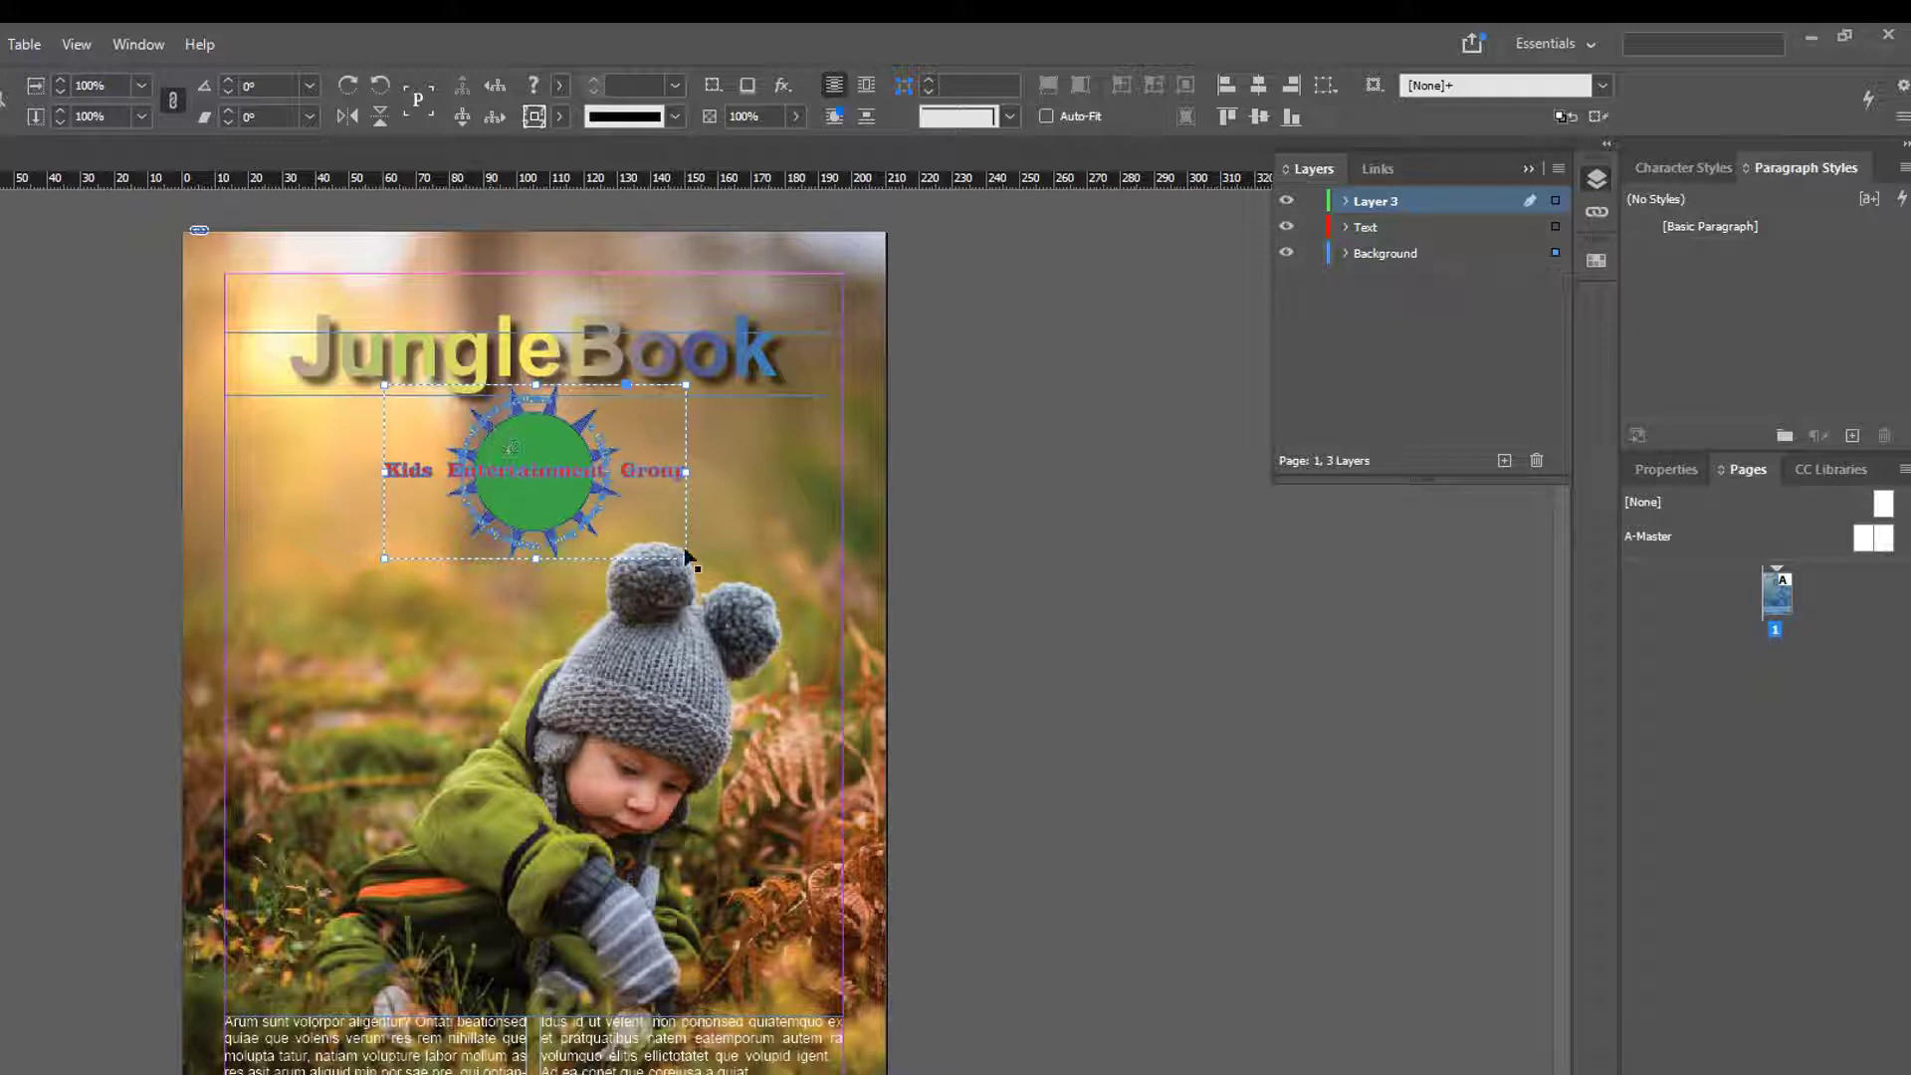
left_click(1384, 207)
left_click(1423, 324)
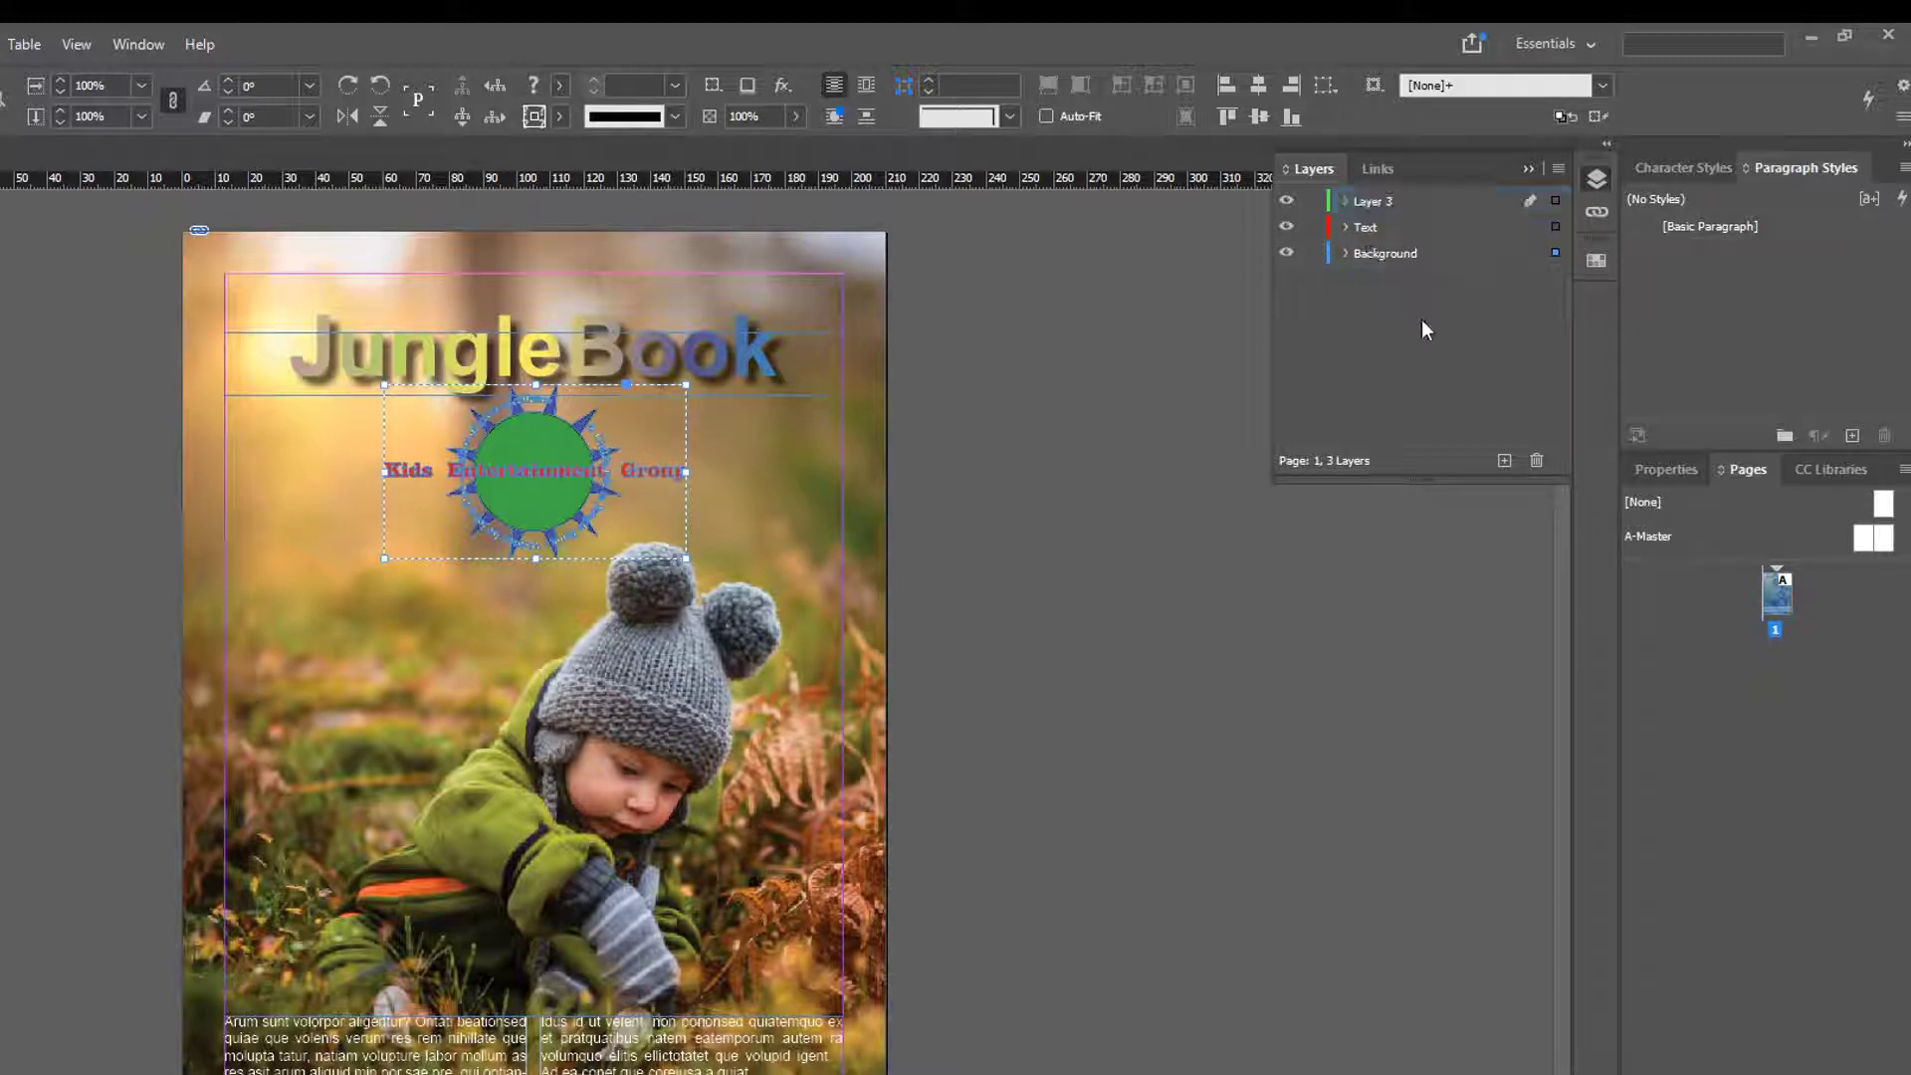
Rename Layer 3 as Graphics and Shapes.
left_click(1383, 207)
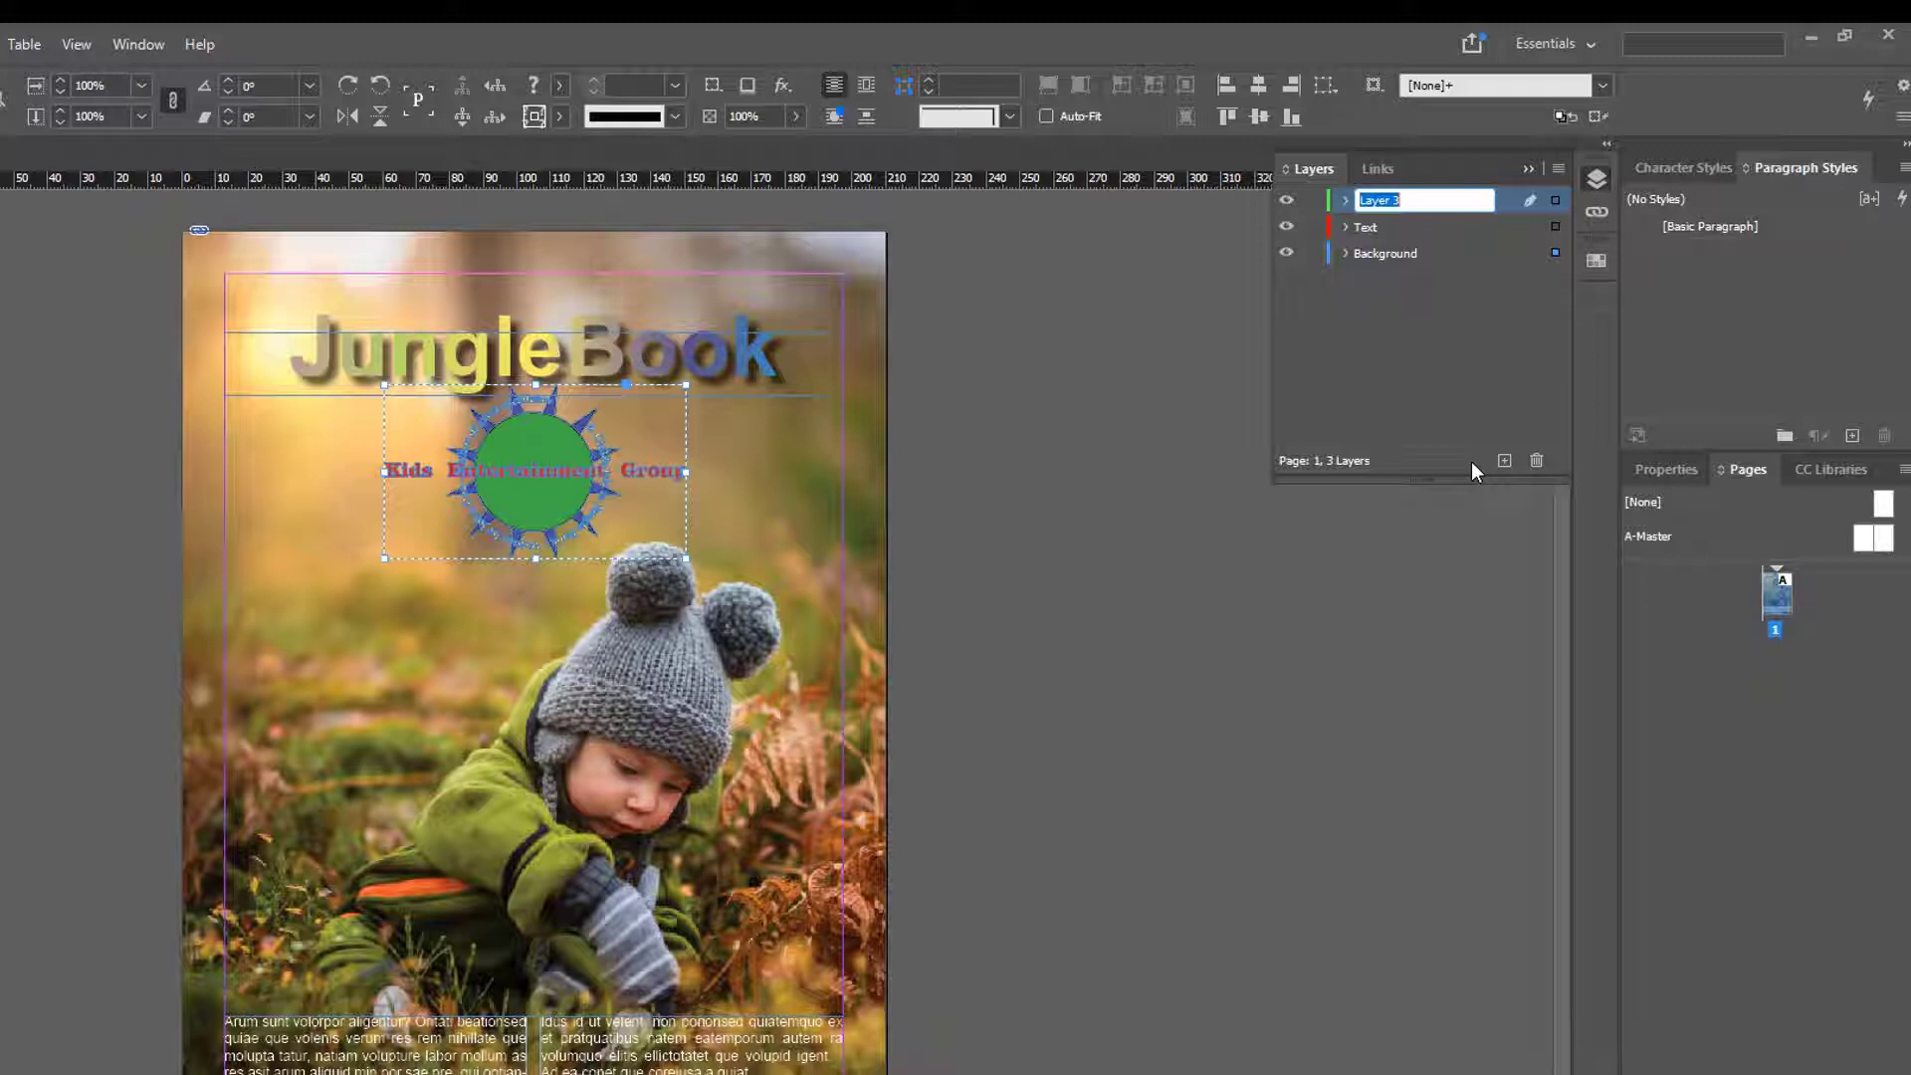
type("Graph")
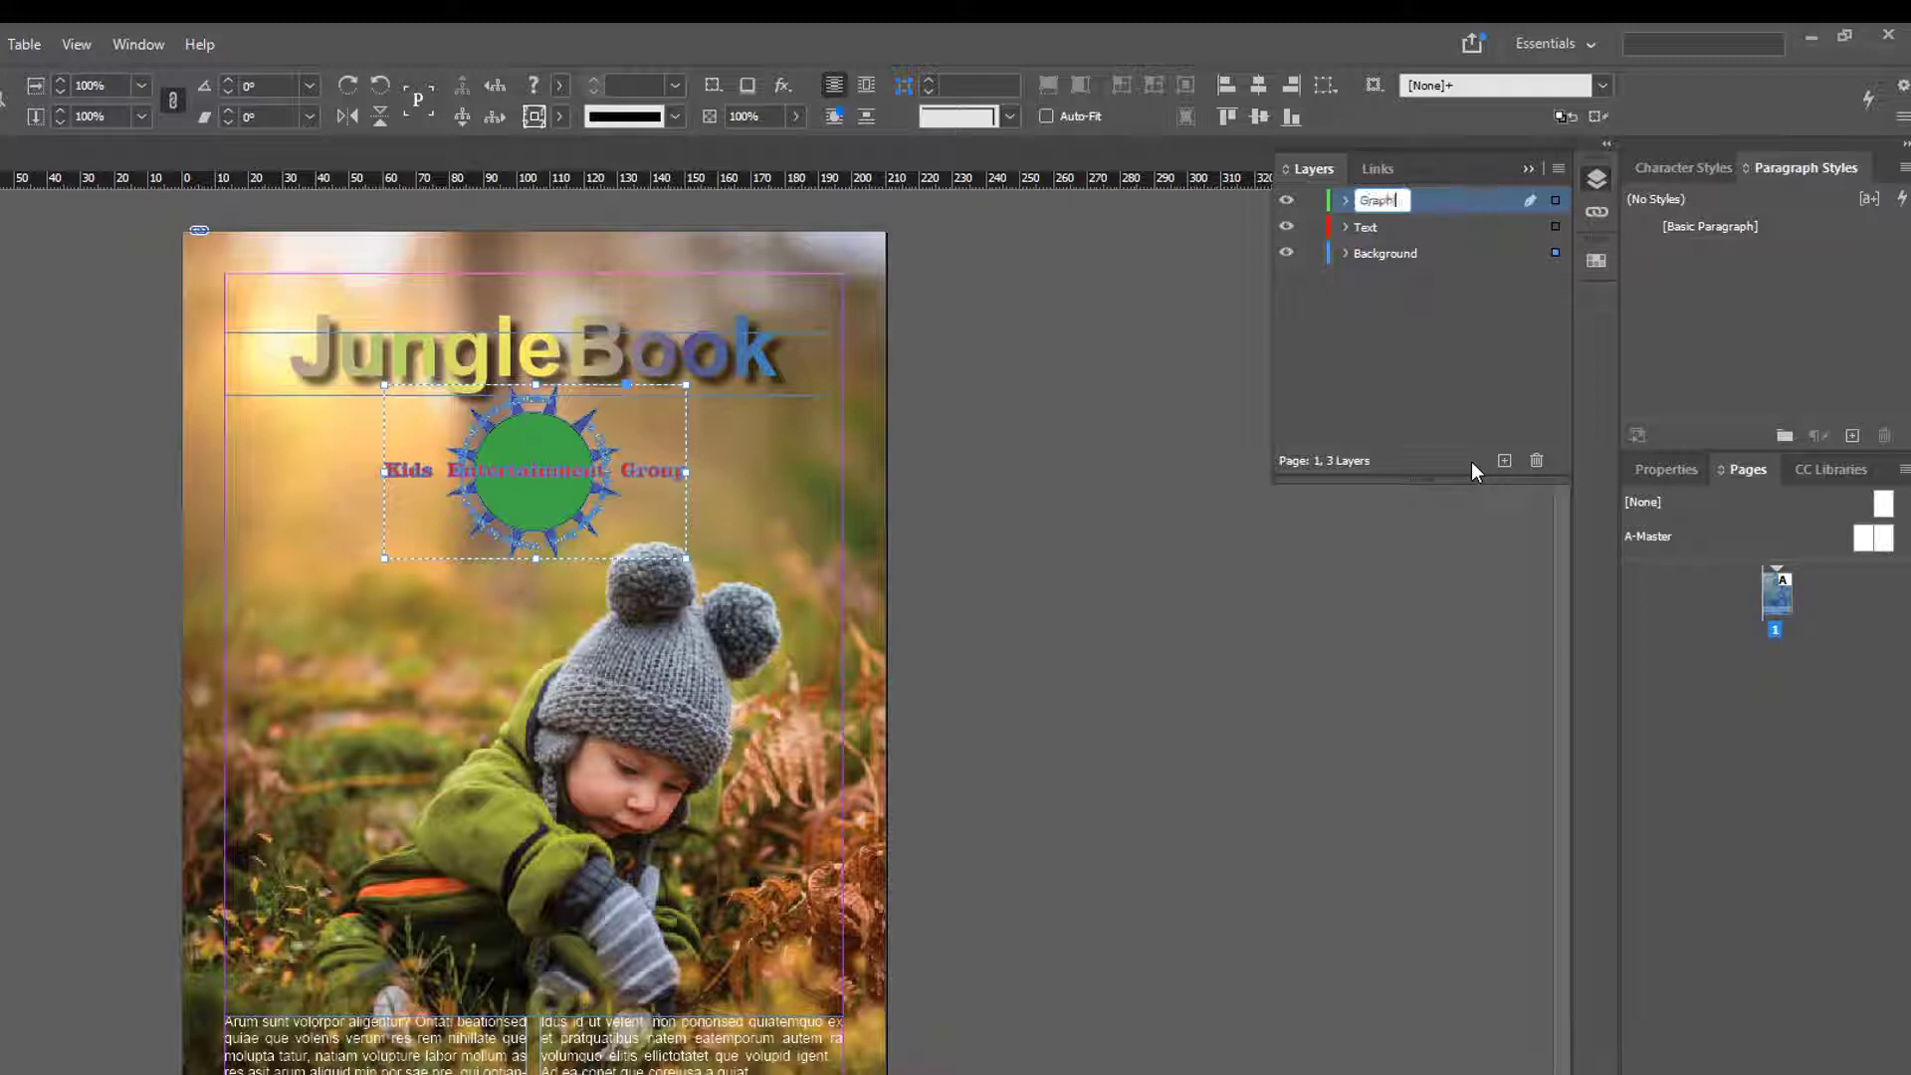
type("ics and Shapes")
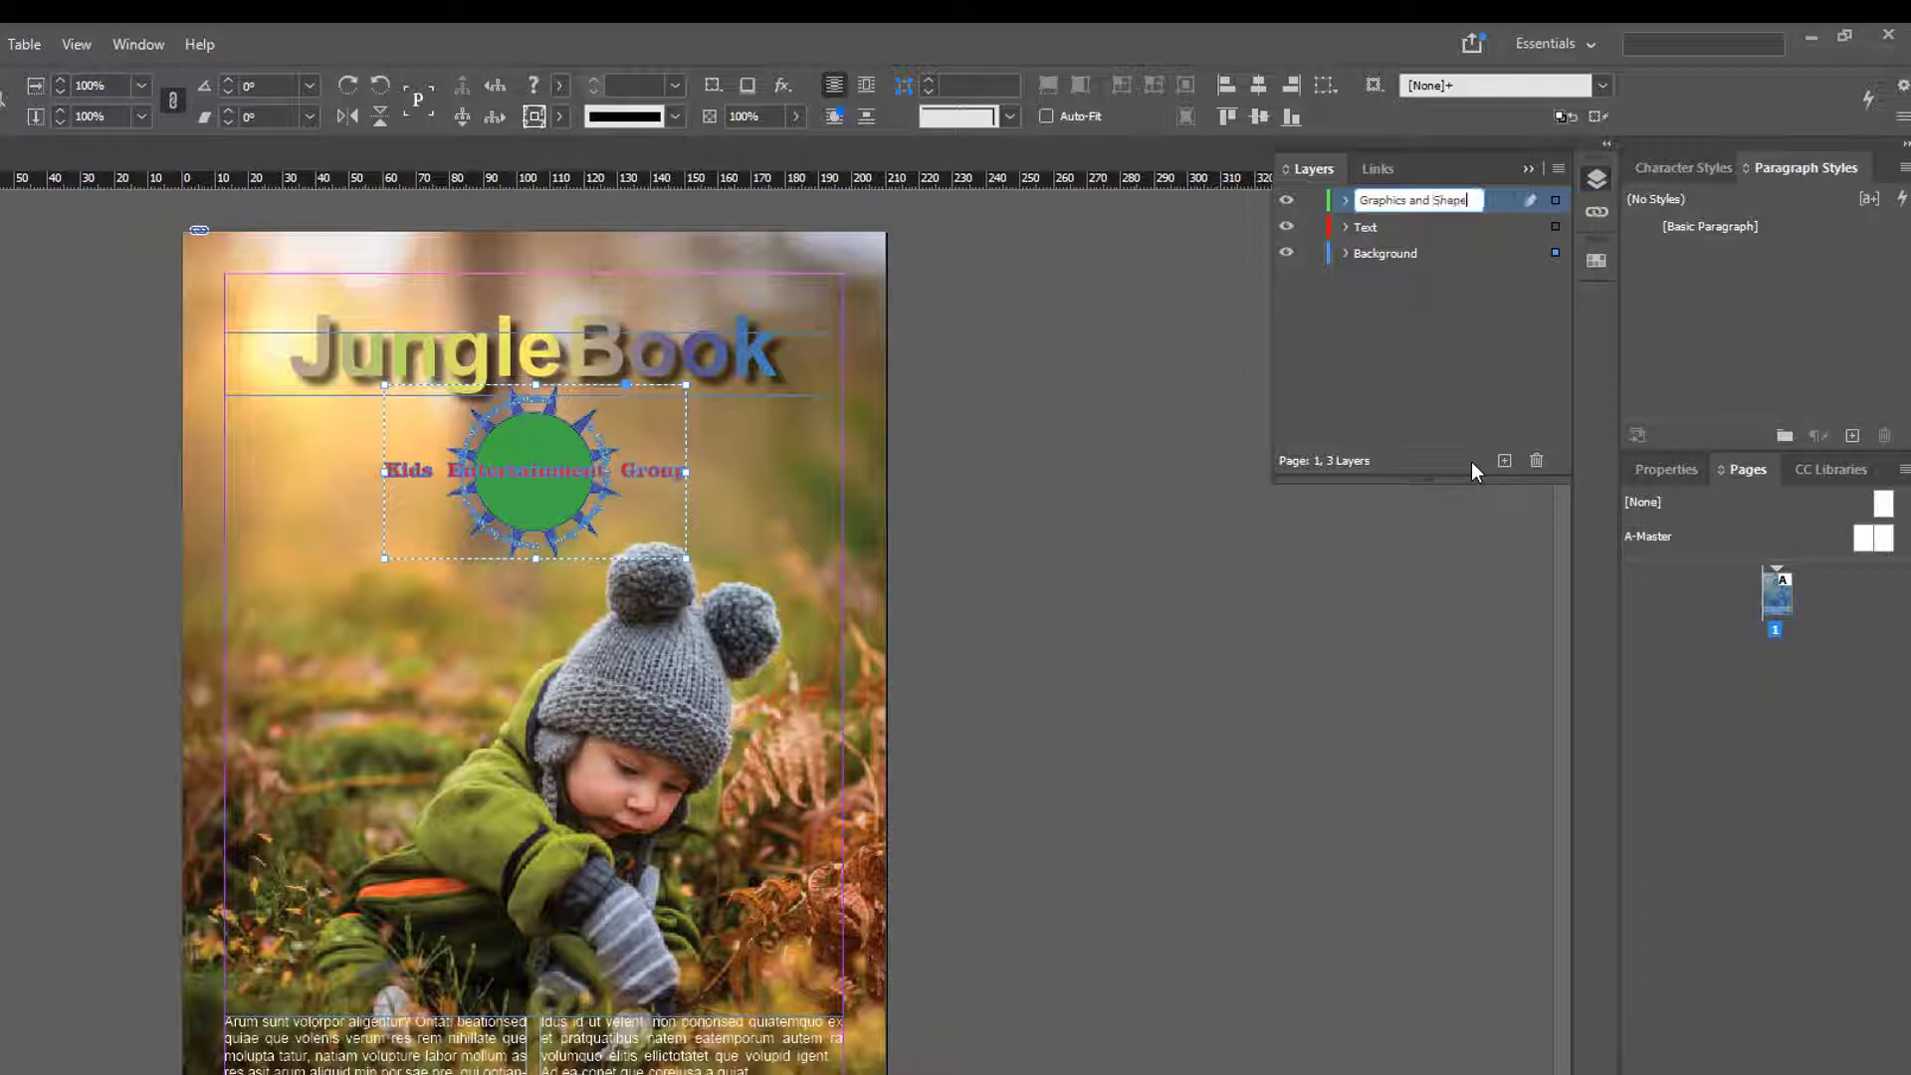
left_click(1457, 360)
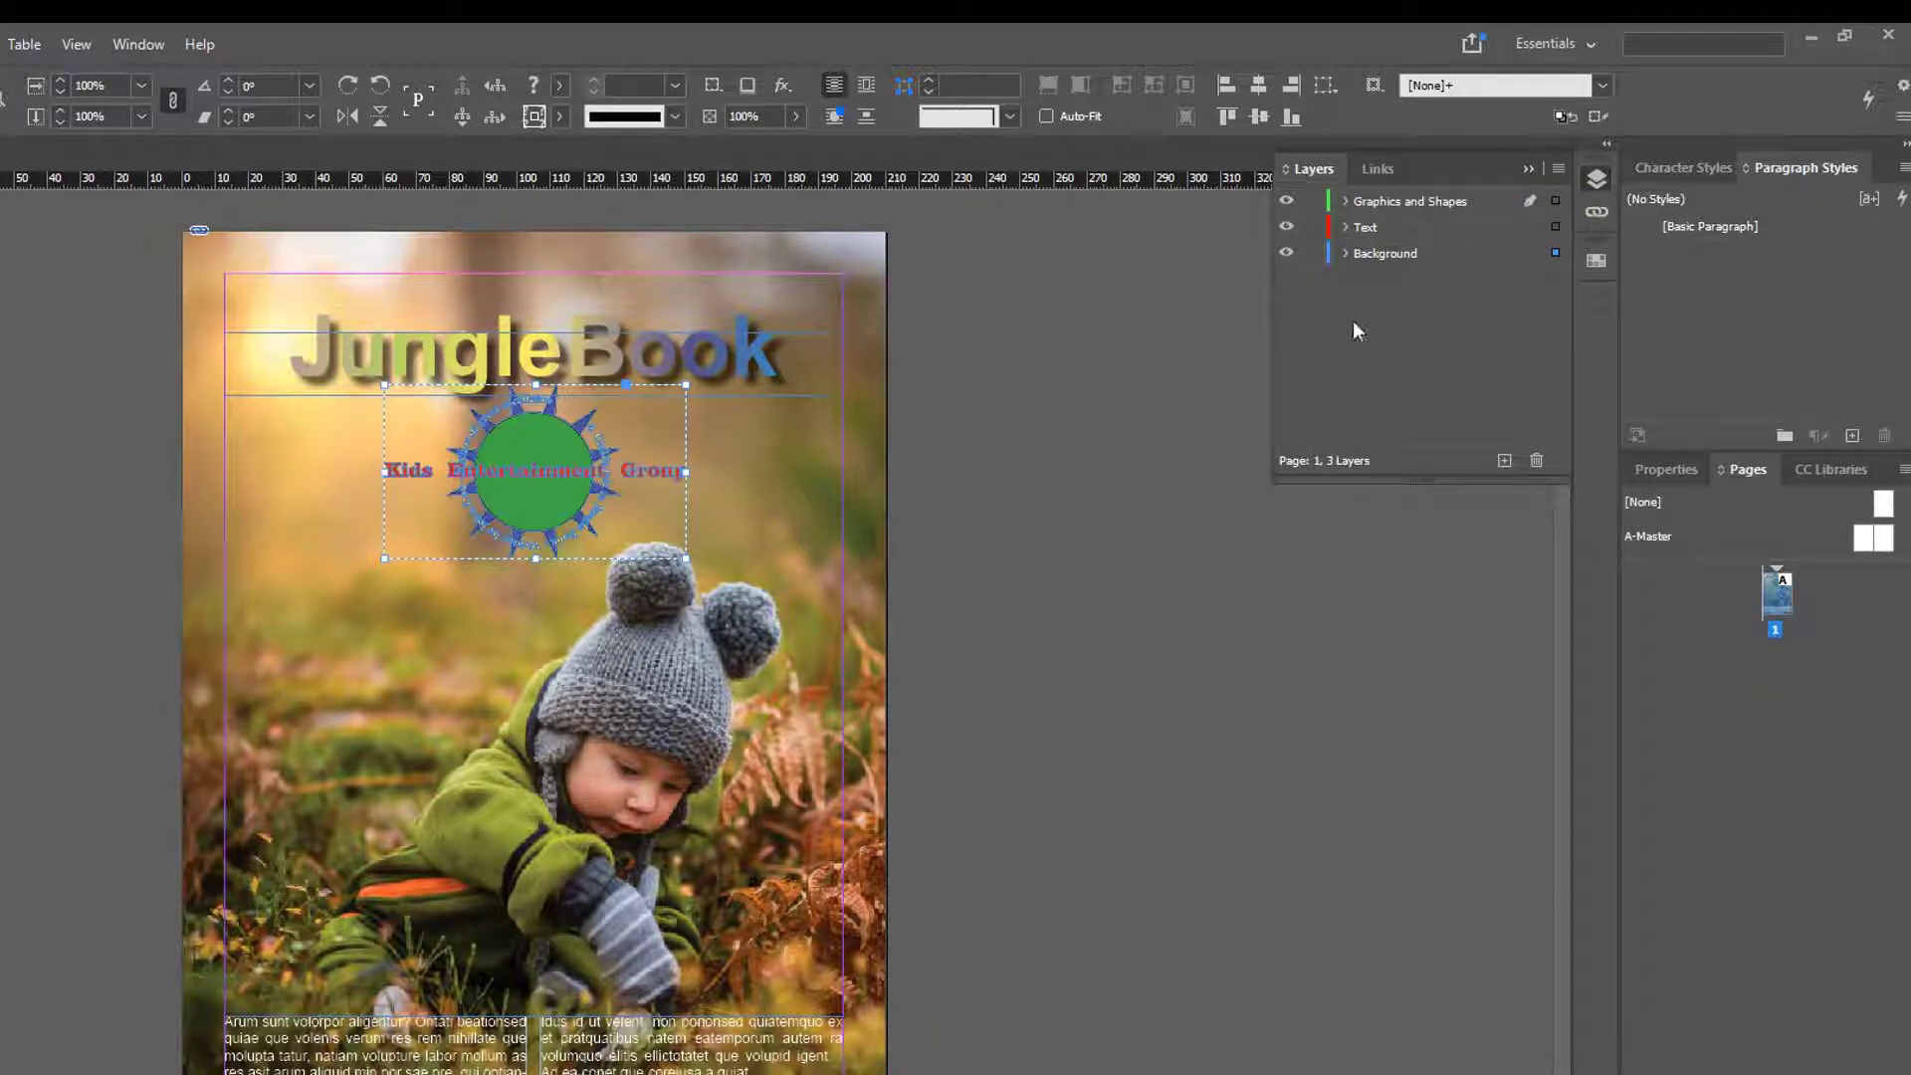
Move the JungleBook title, the two-column body text and the web address frame together from the Background layer to the Text layer.
left_click(1050, 416)
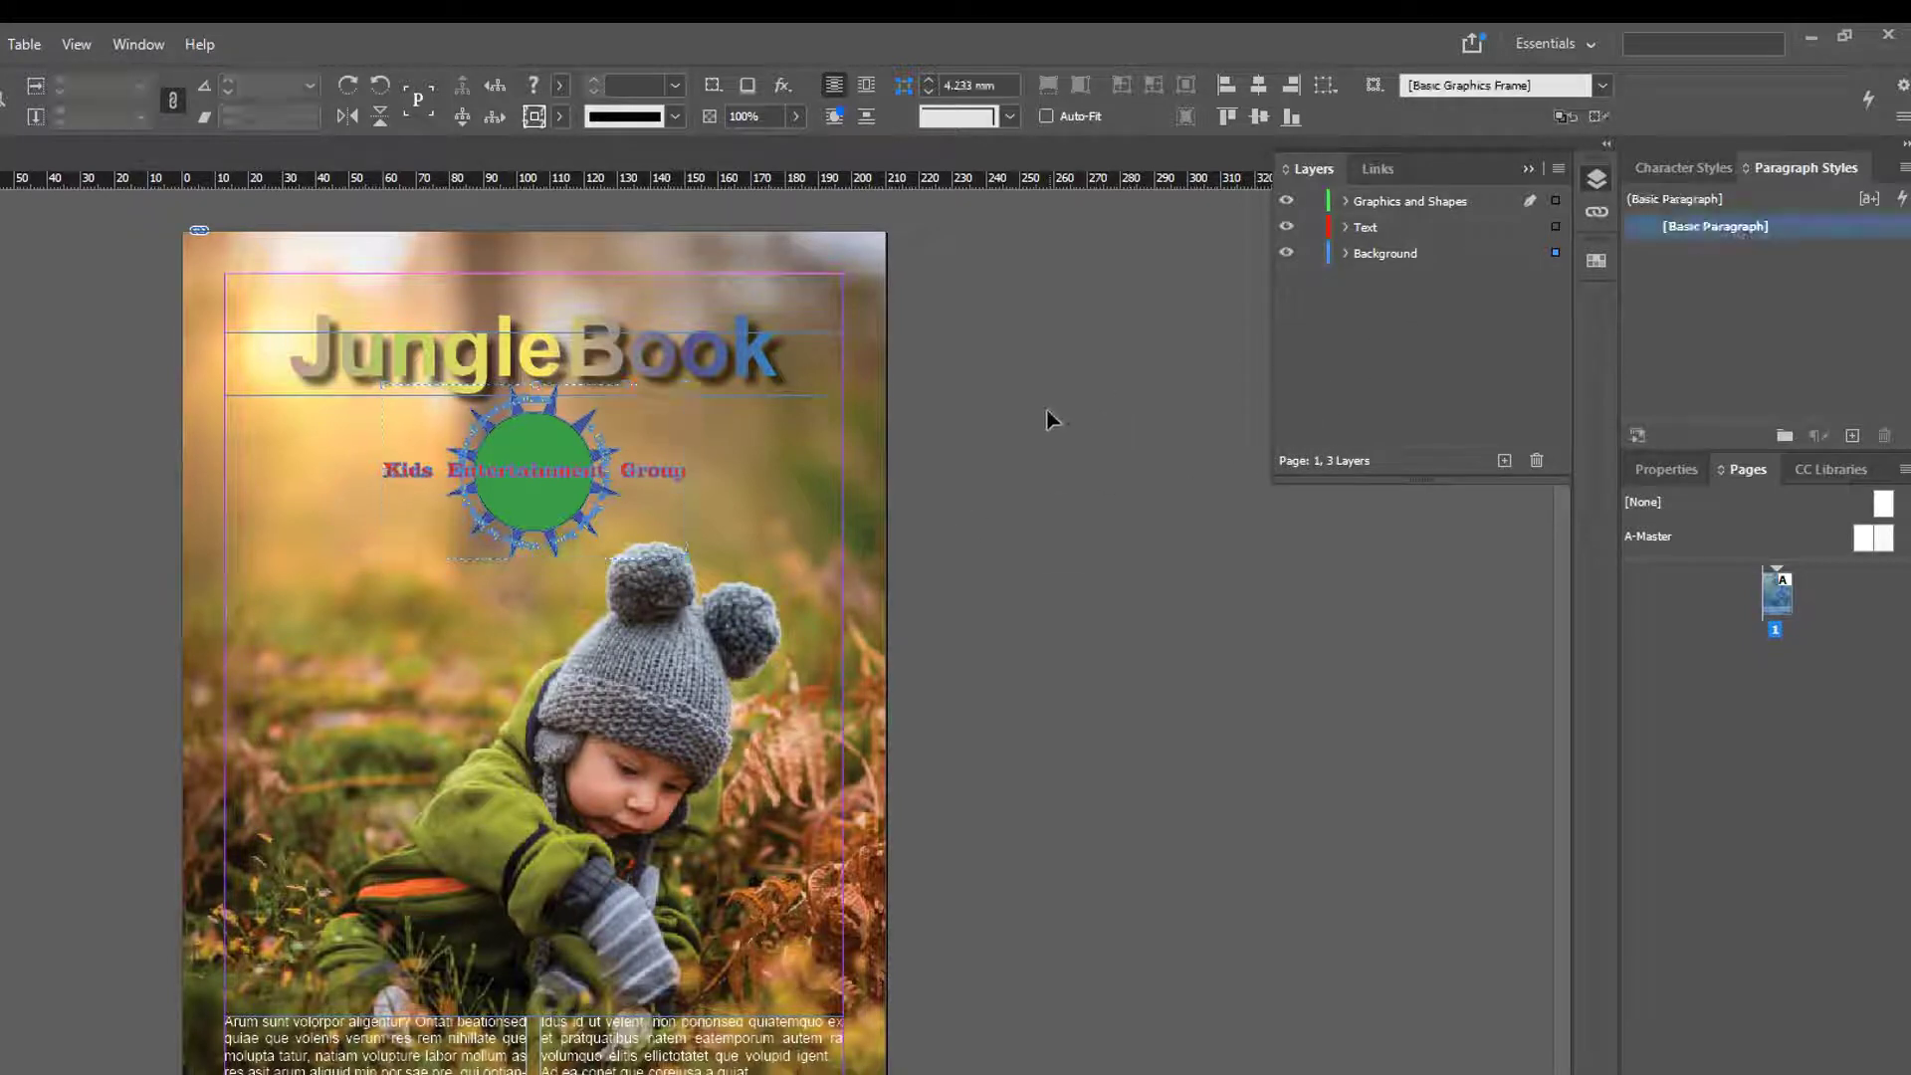
left_click(604, 370)
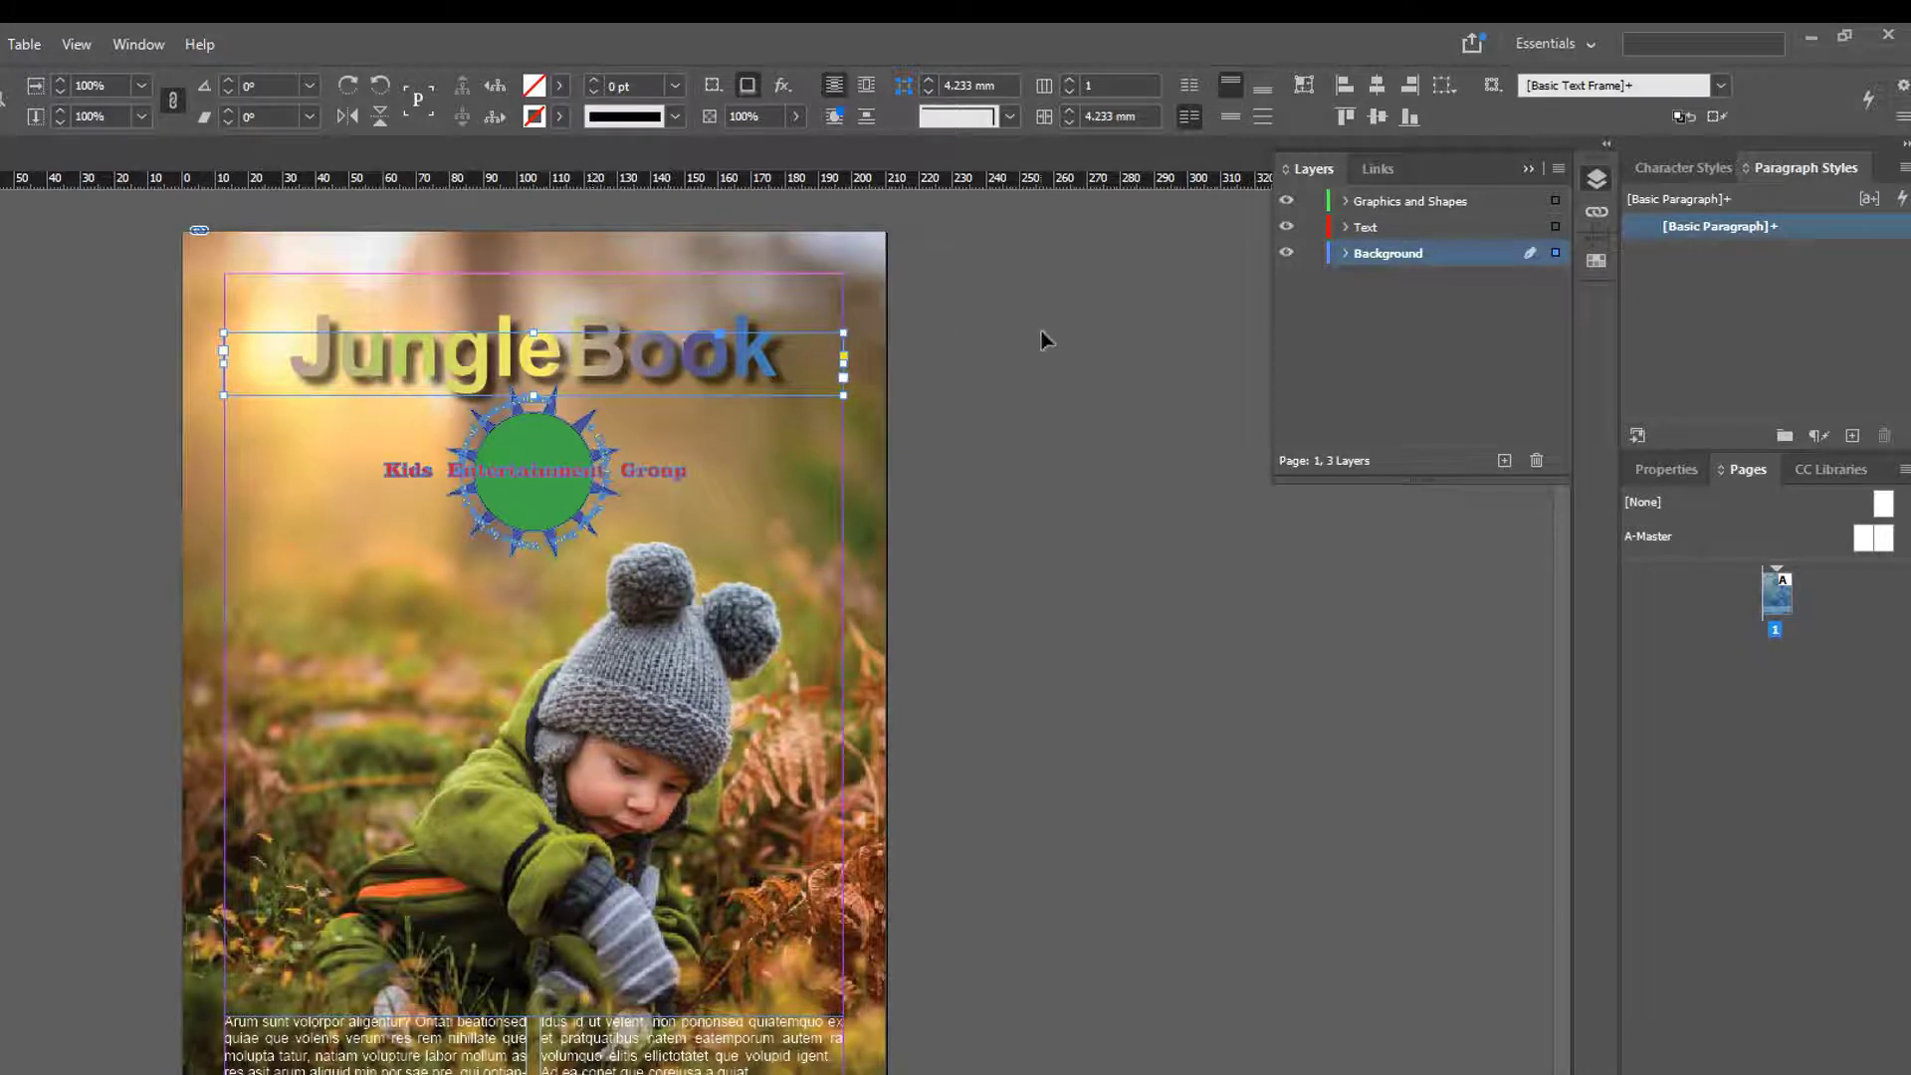
left_click(1345, 254)
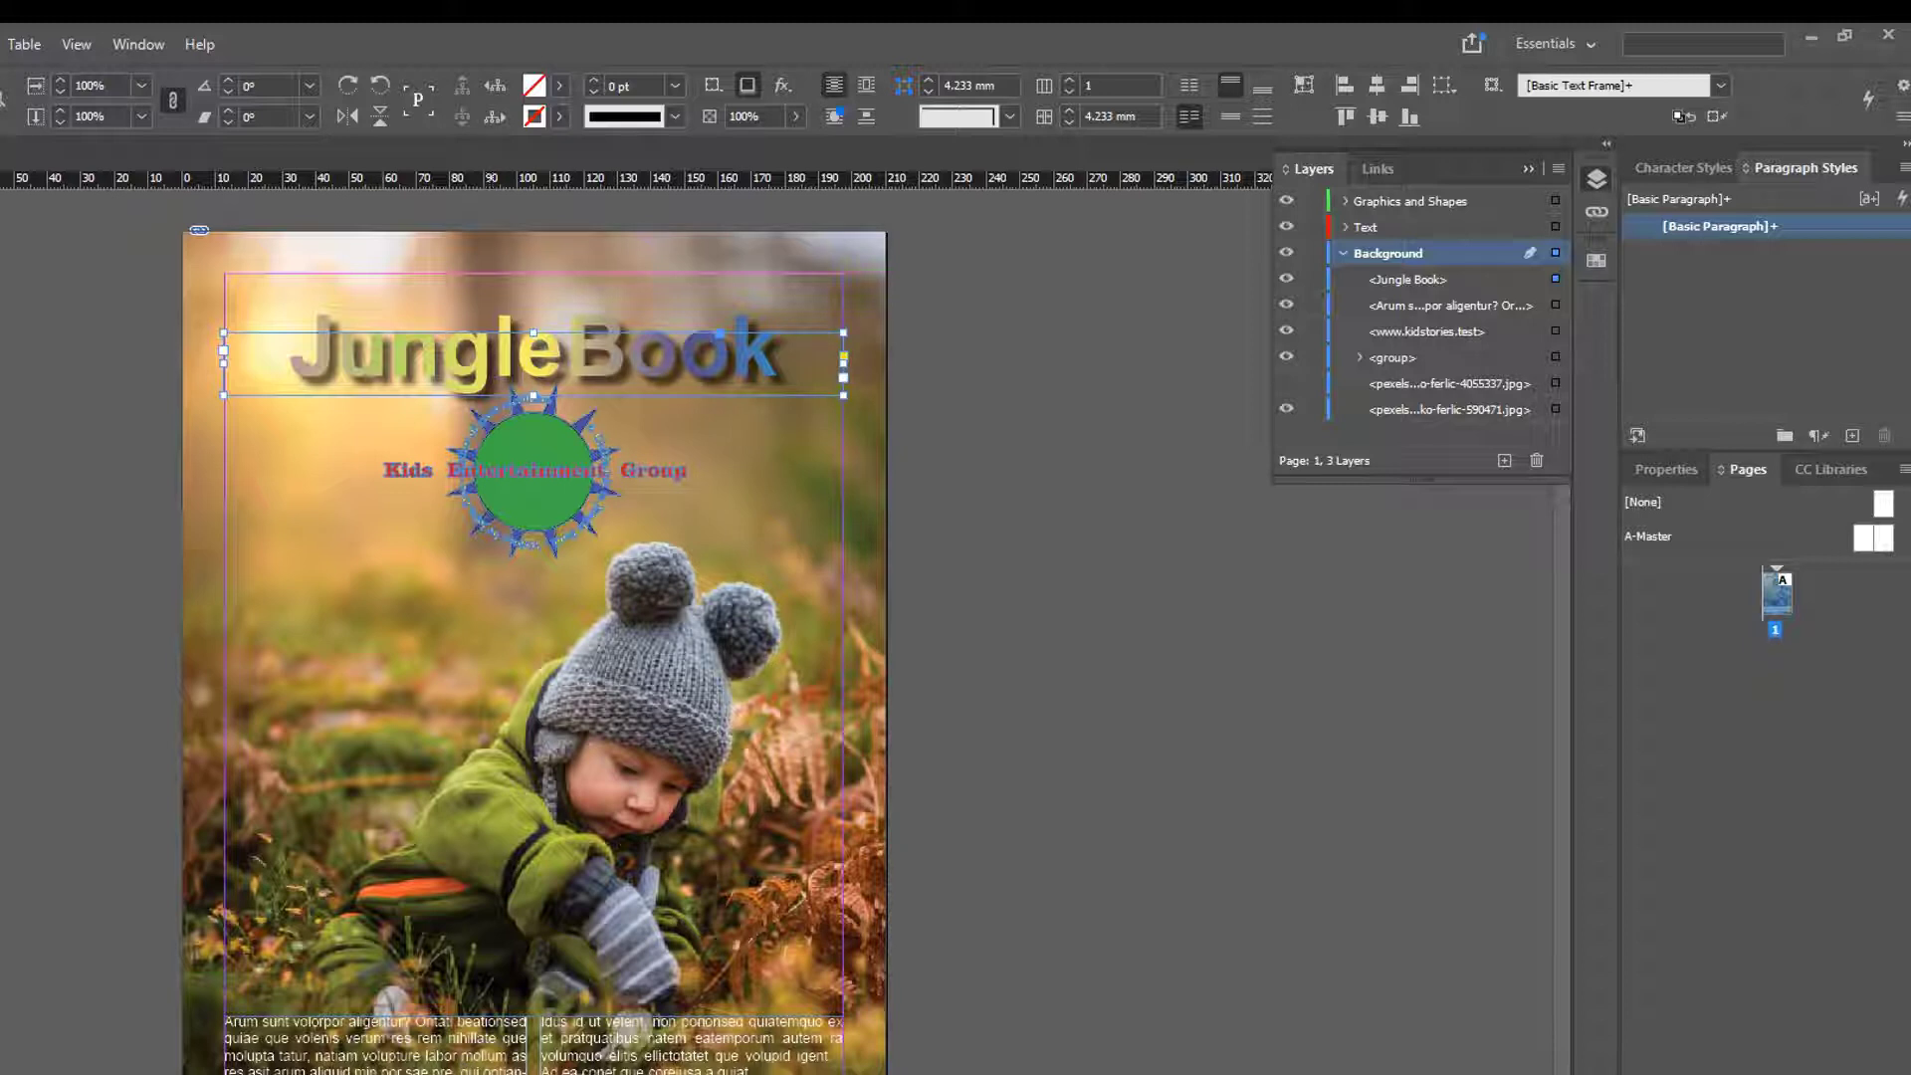
left_click(445, 1067, "shift")
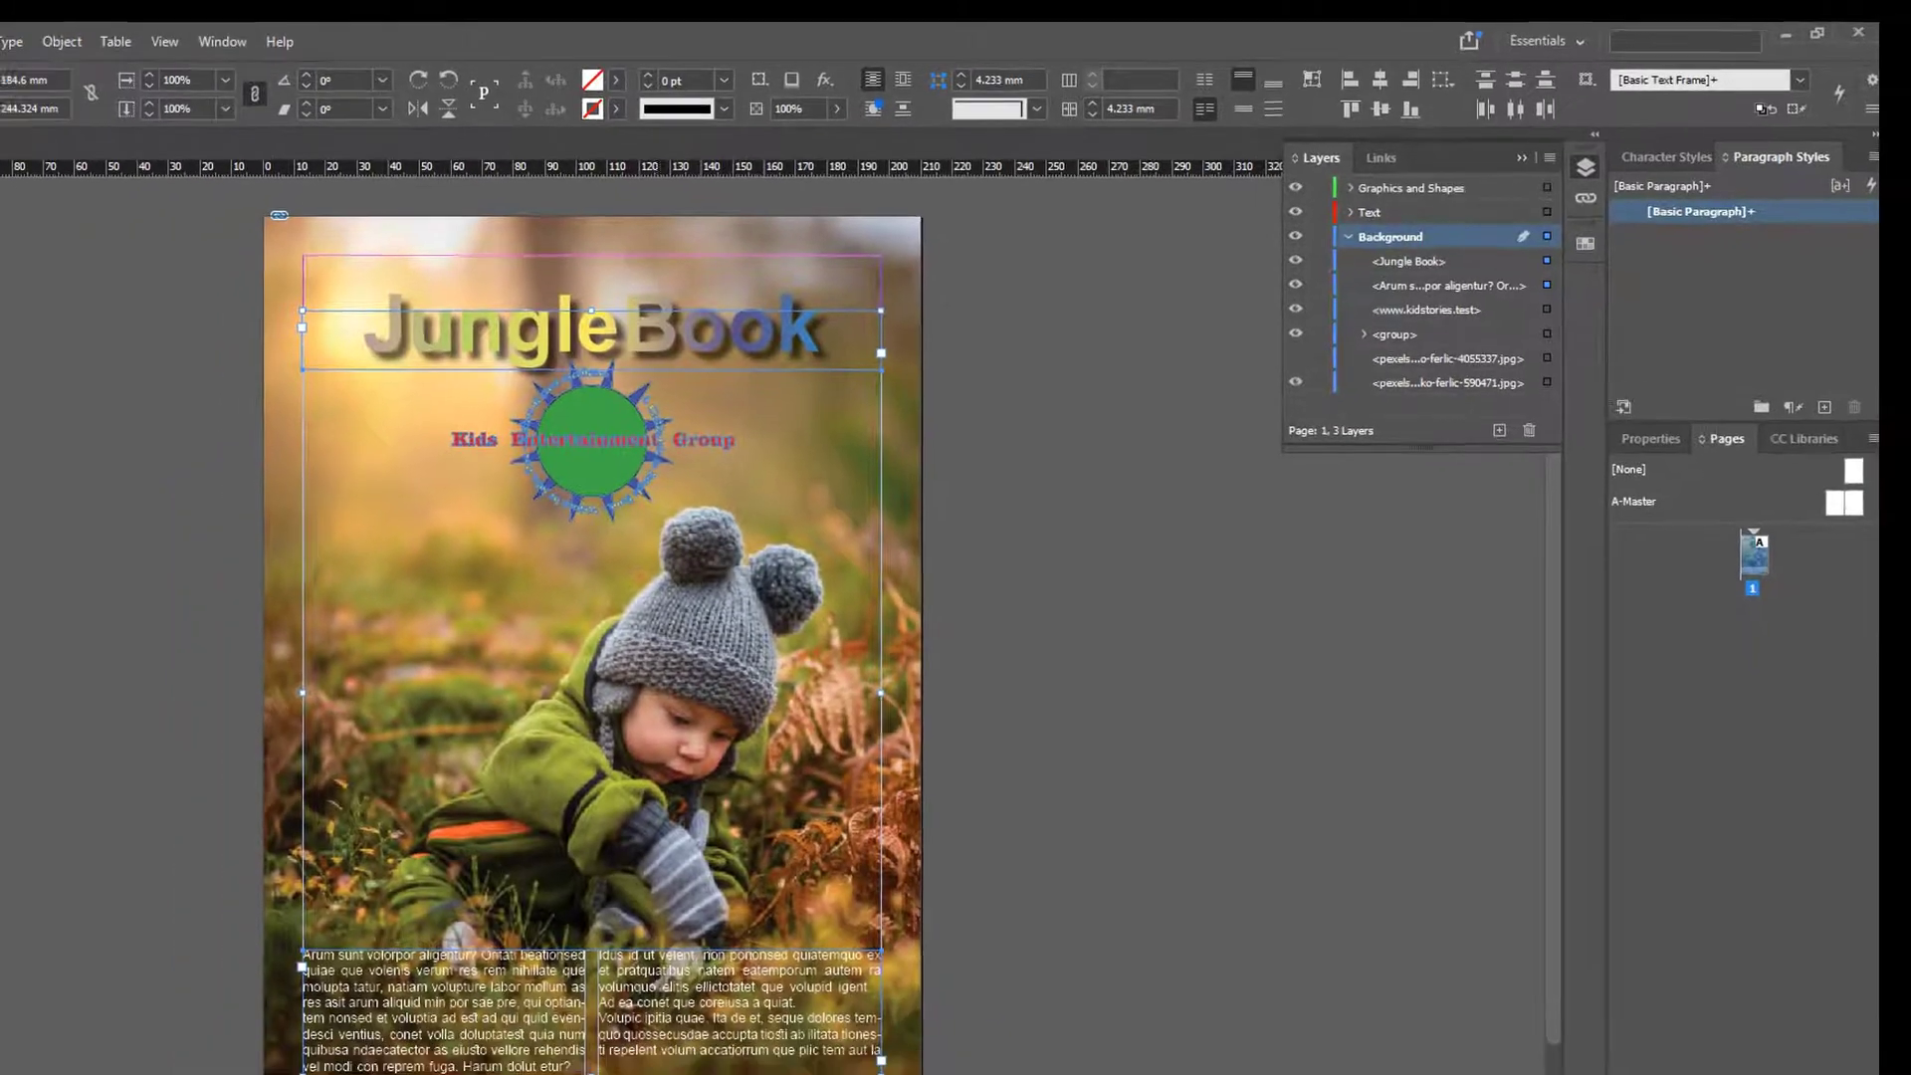
left_click(694, 1049, "shift")
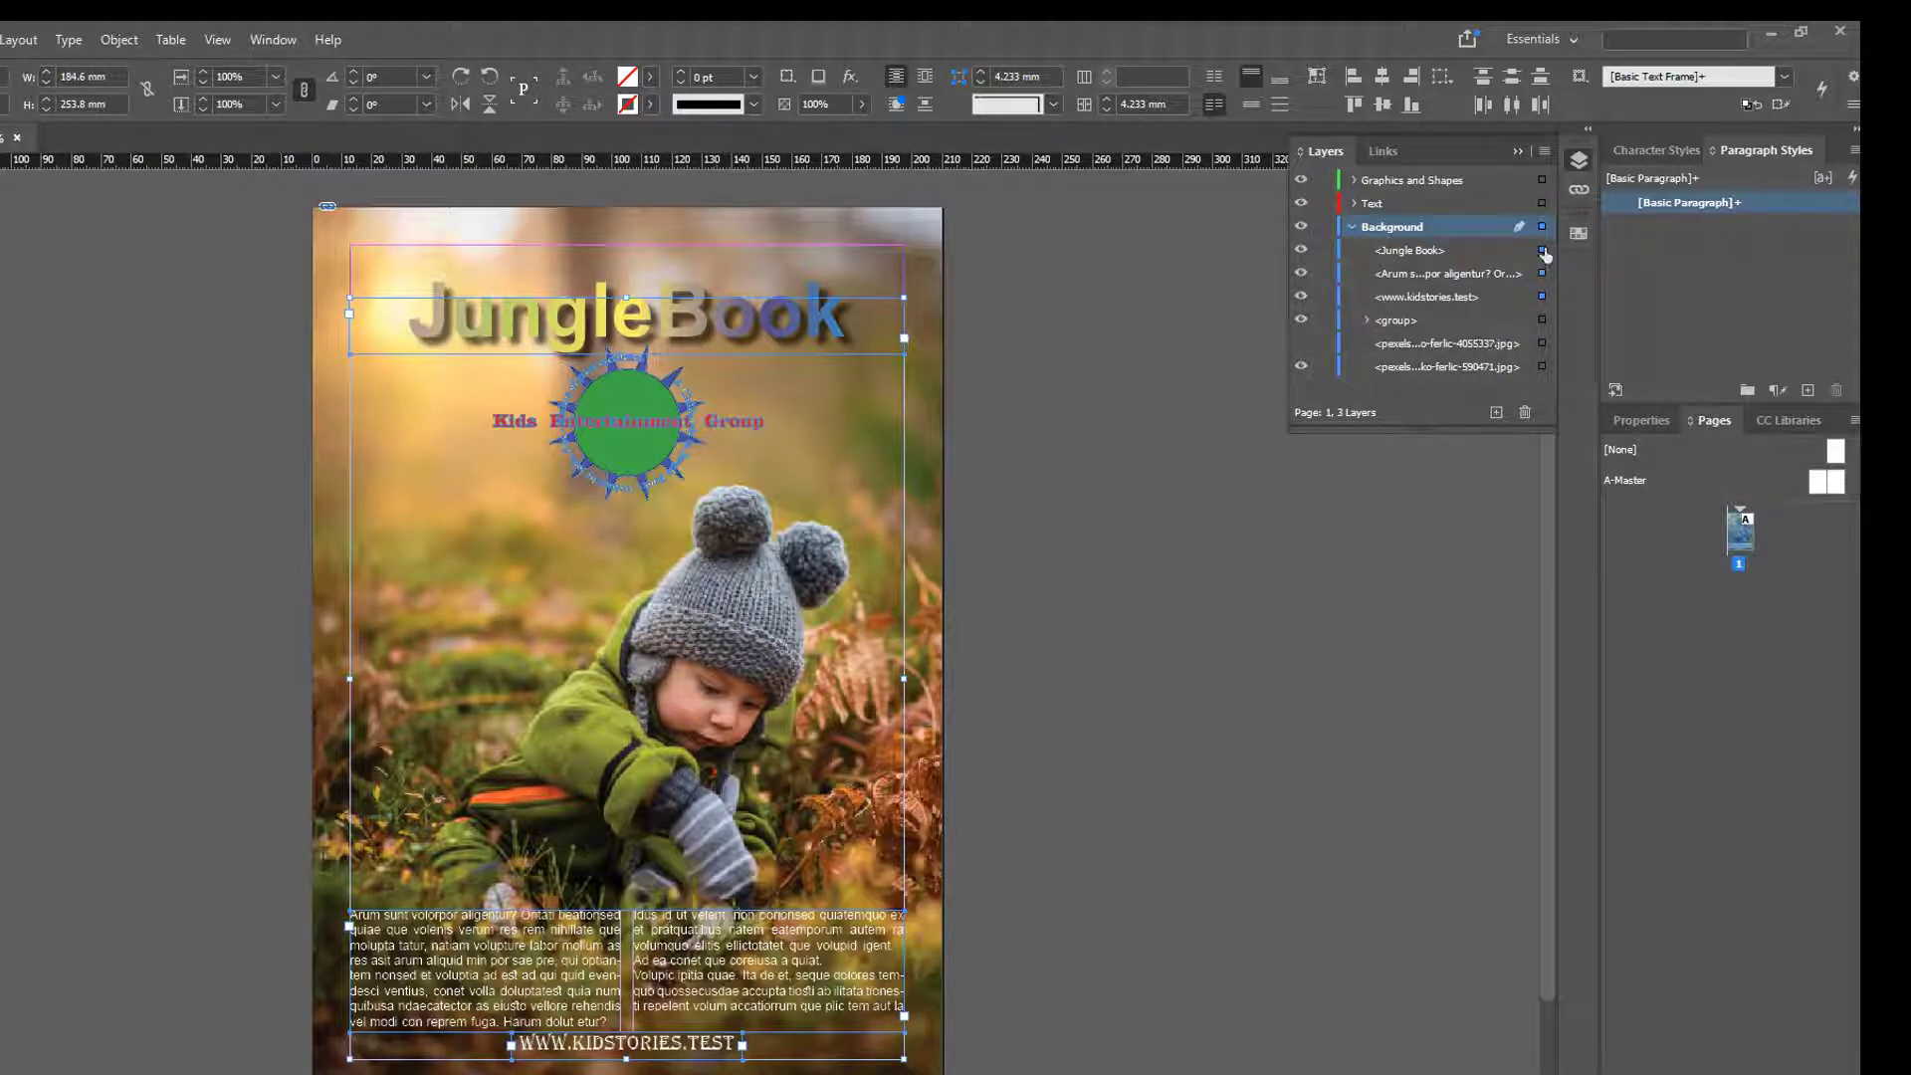
left_click(1351, 226)
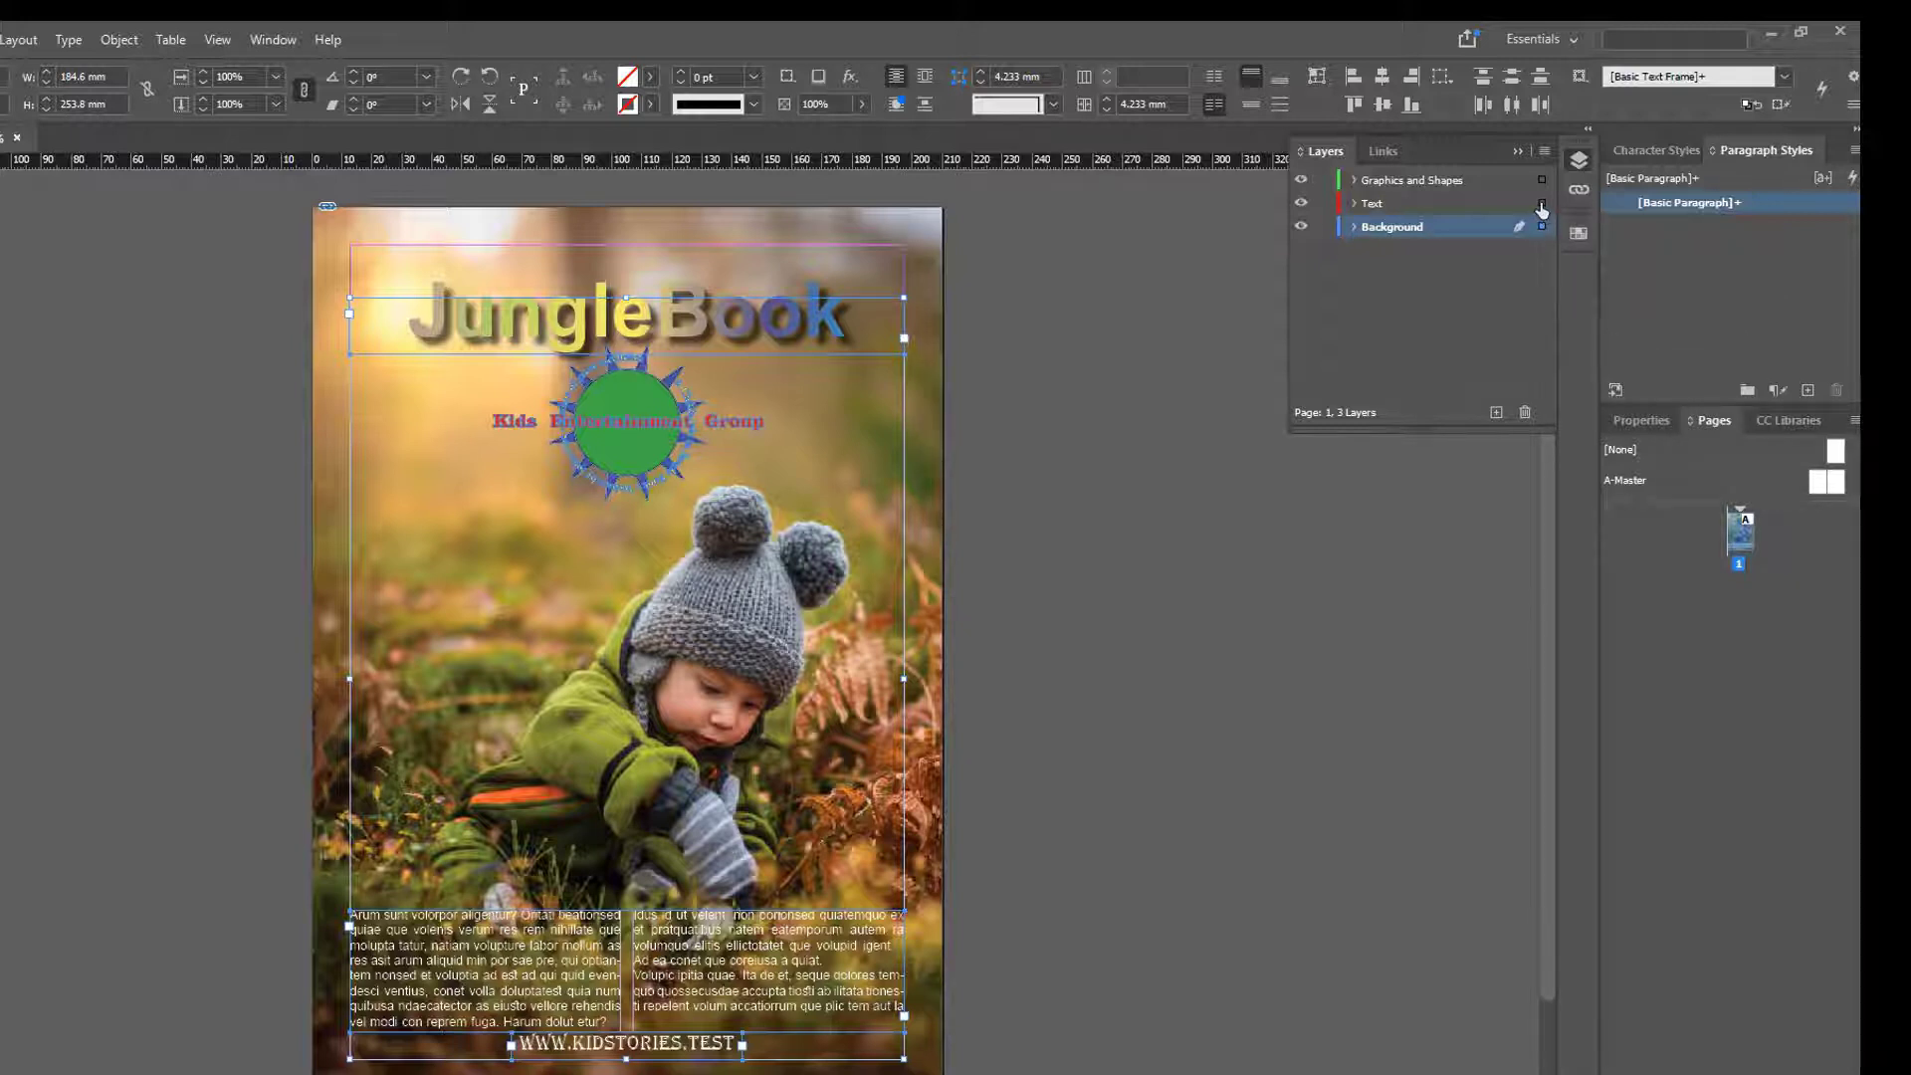
left_click_drag(1541, 207, 1541, 204)
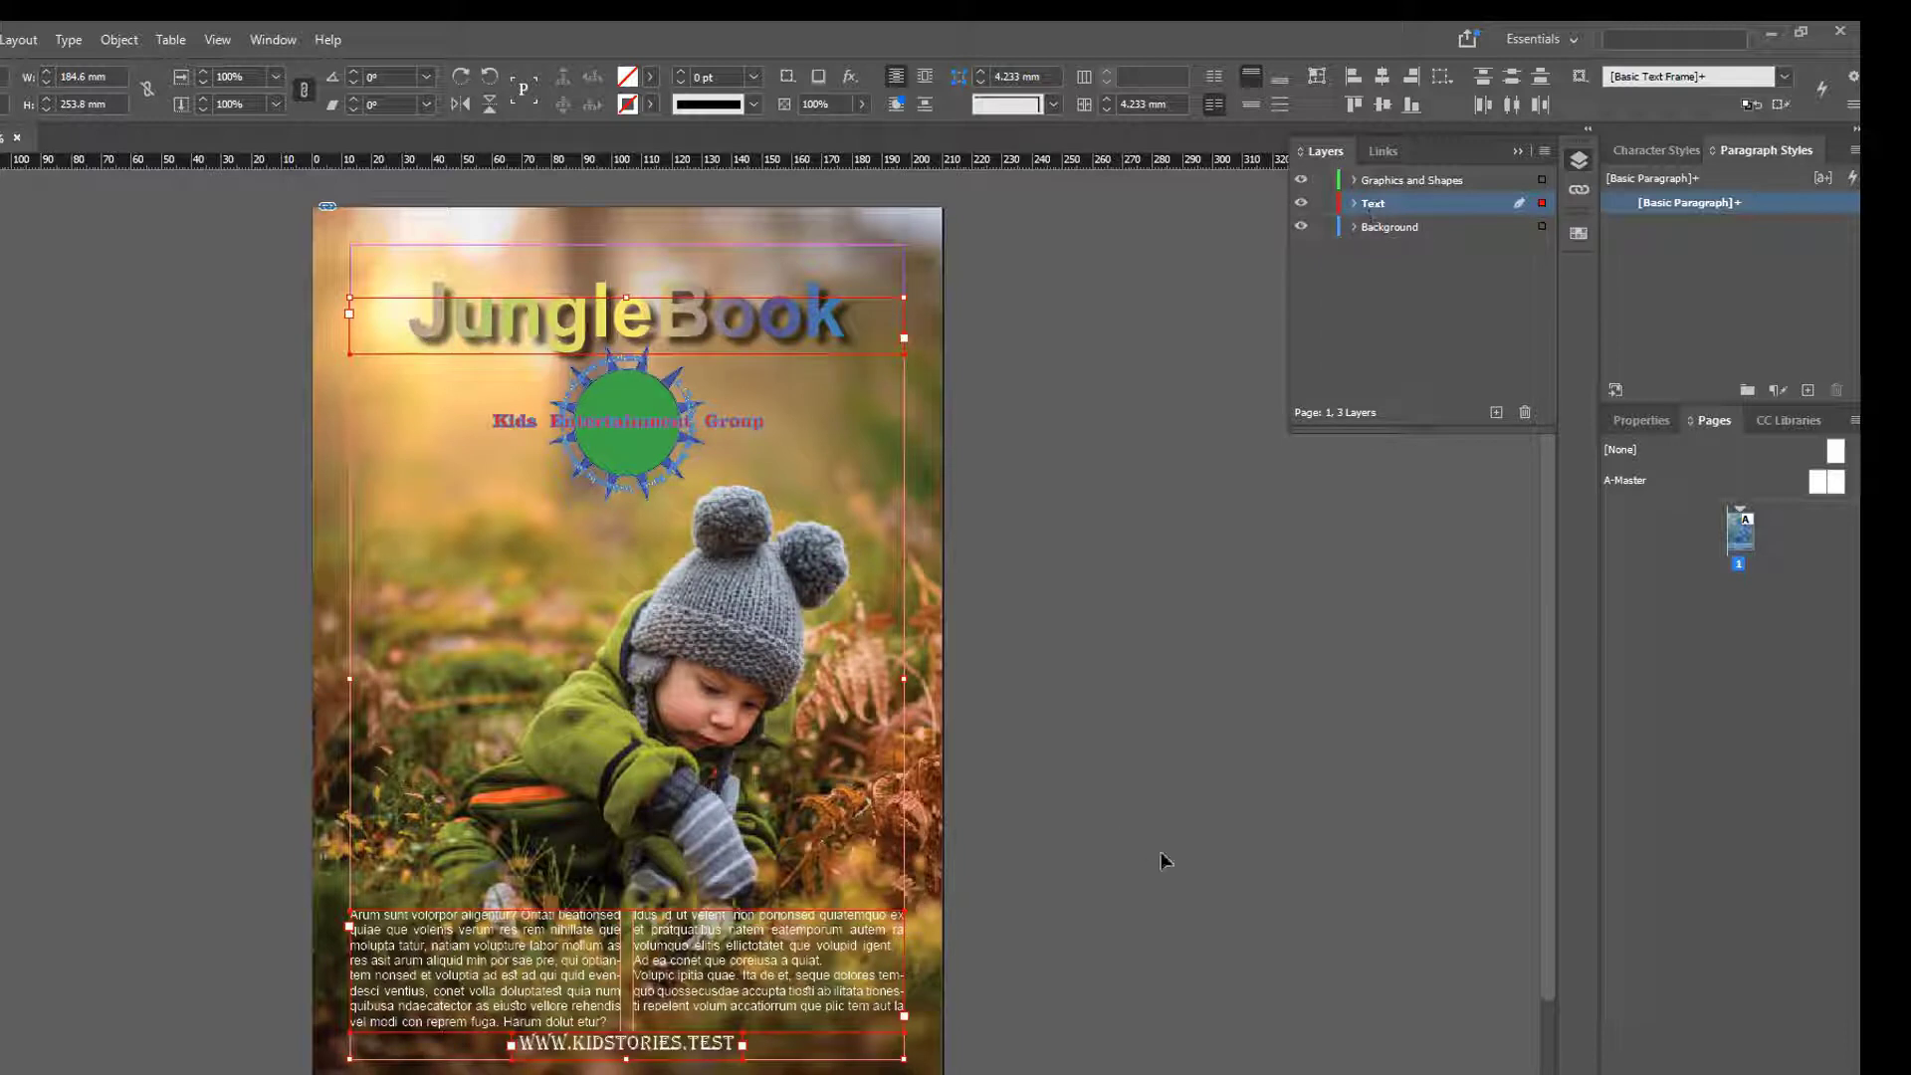
left_click(1135, 828)
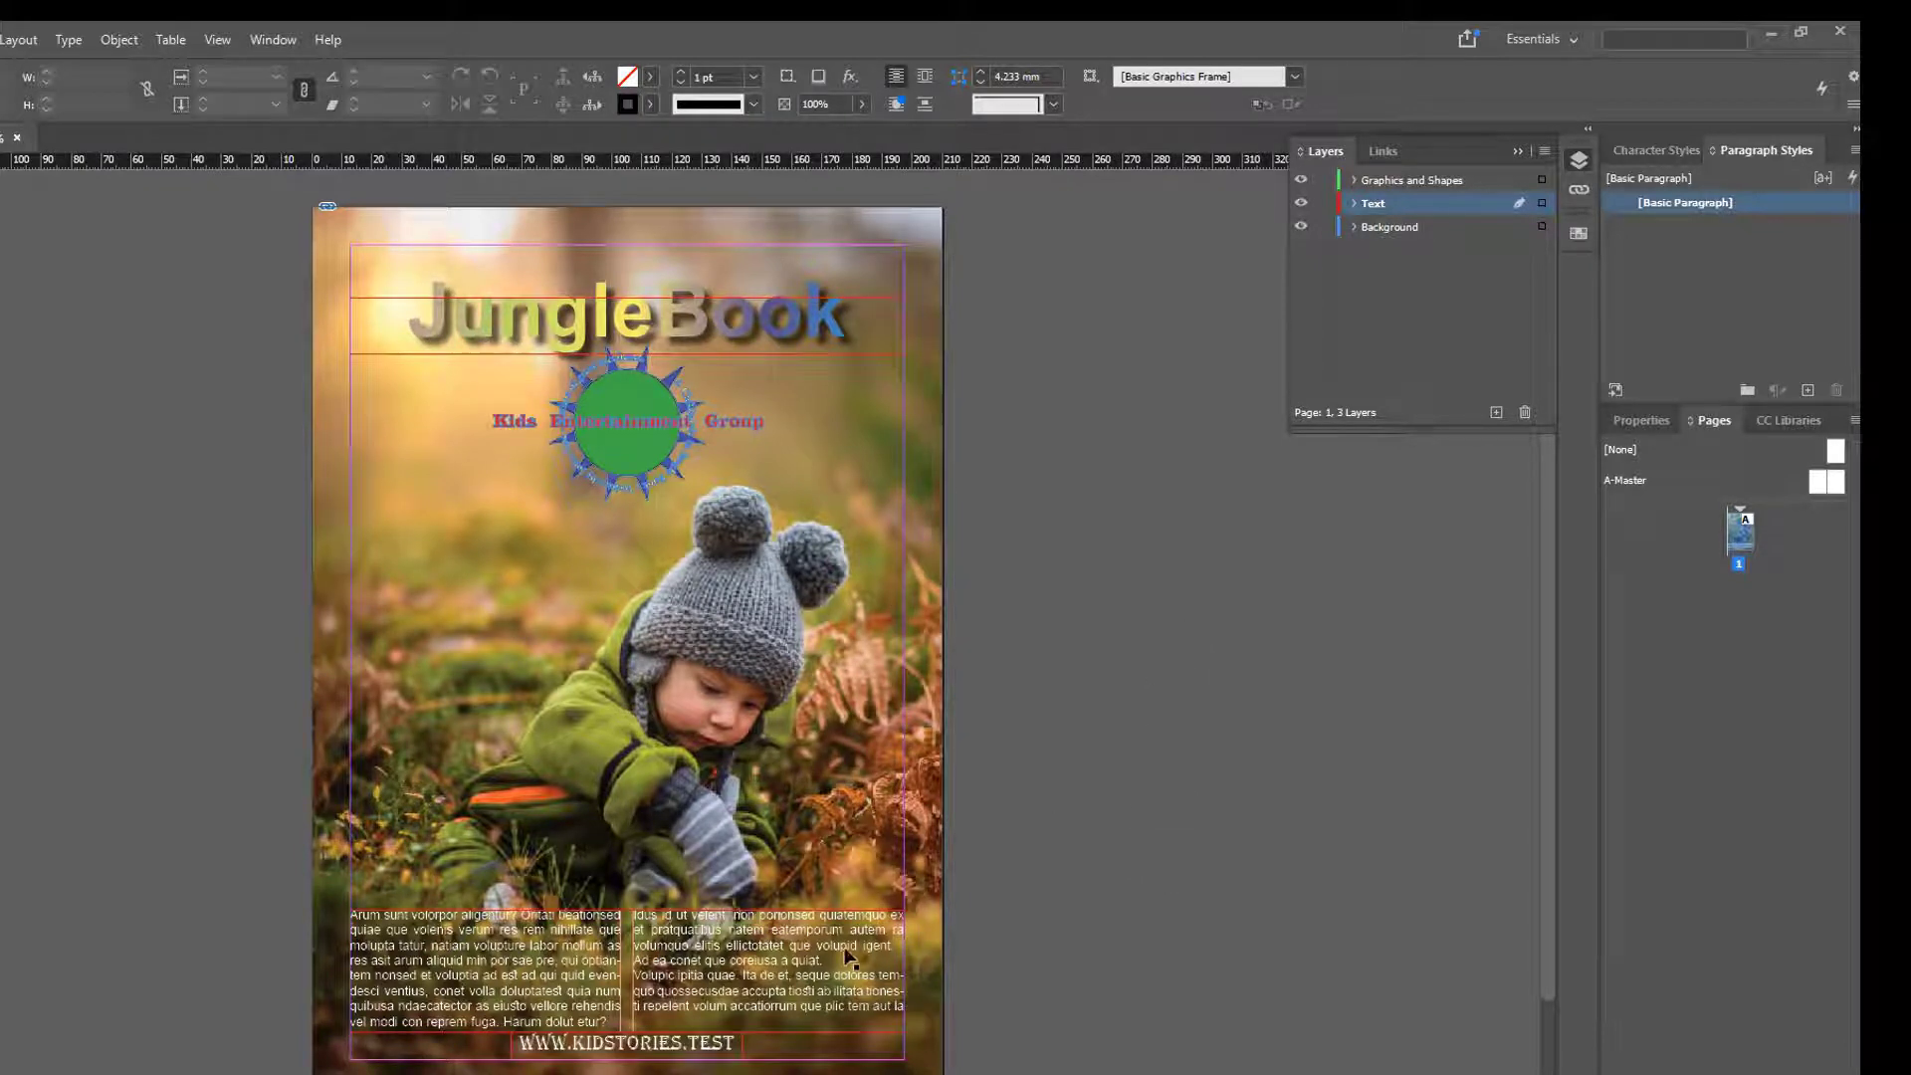
Check the layer assignment of the body text, web address and title frames on the page and in the Text layer's contents.
left_click(836, 951)
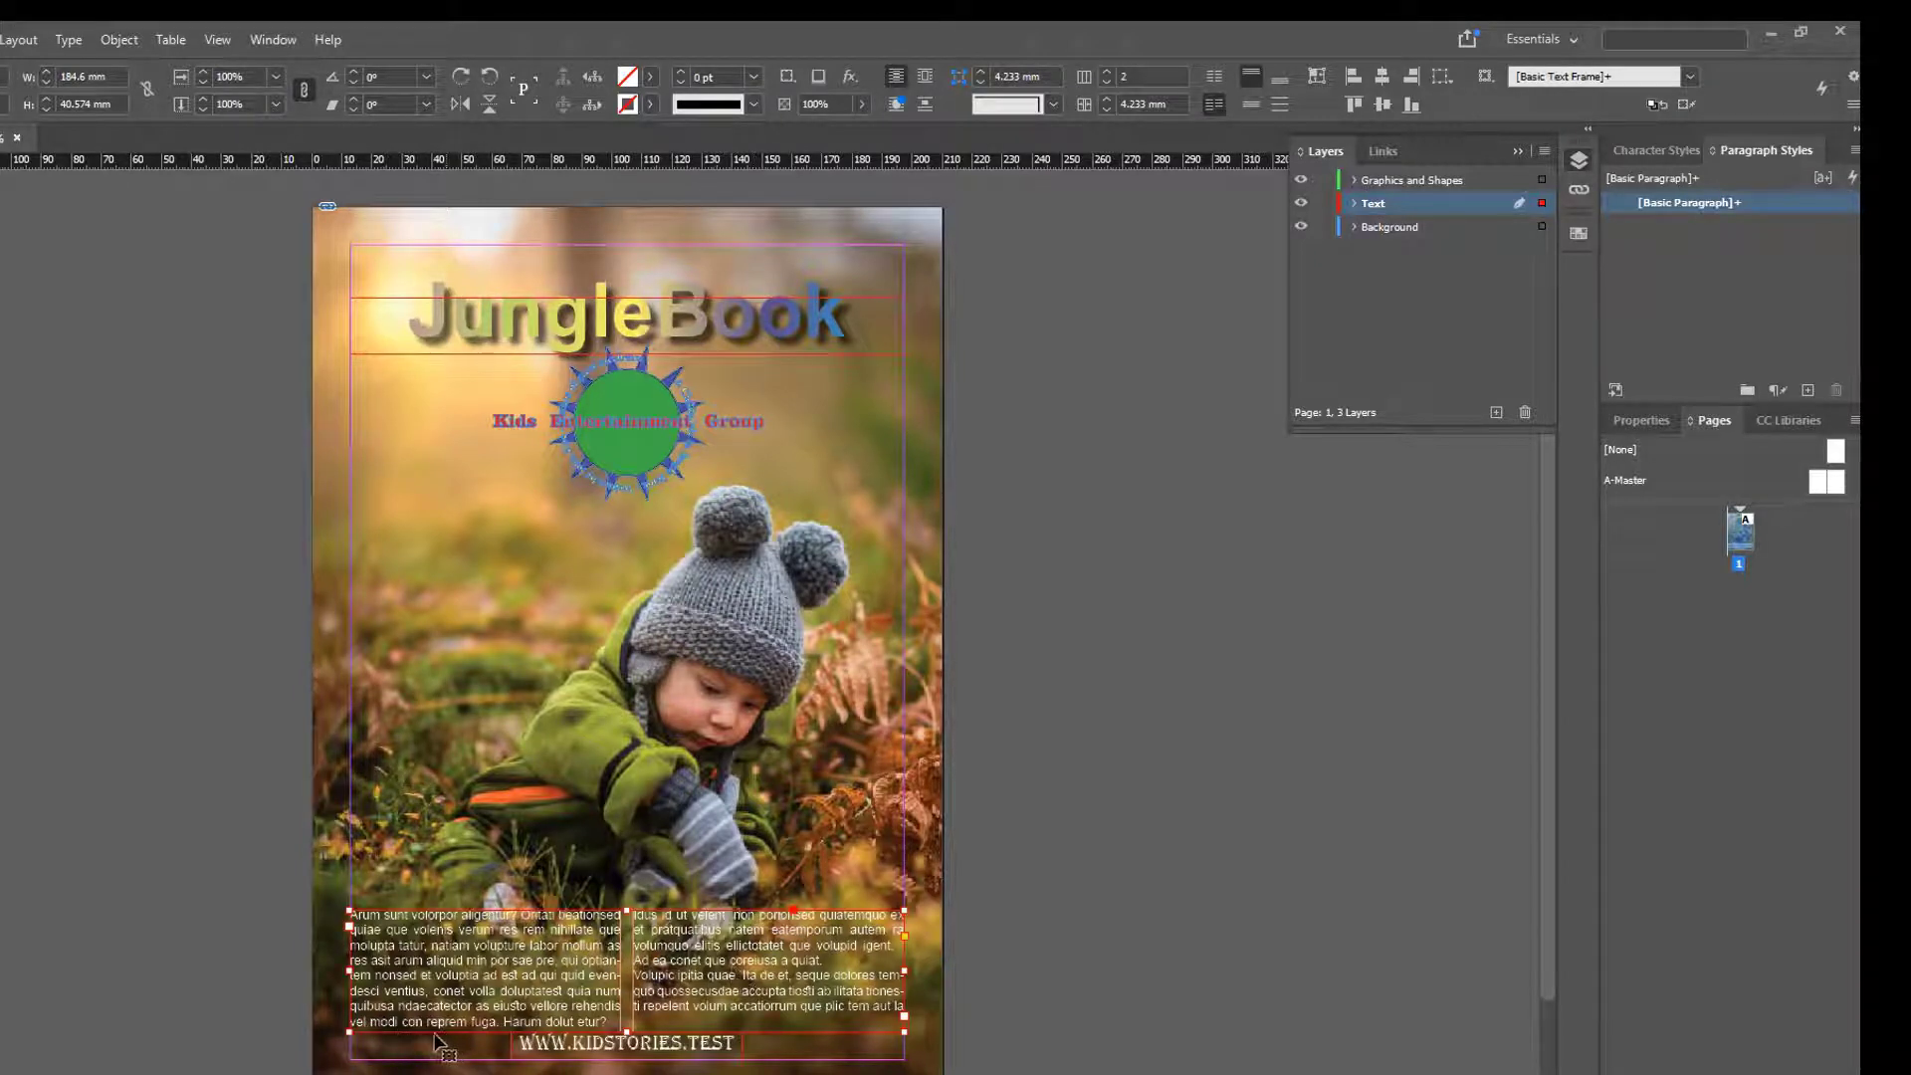
left_click(652, 1053)
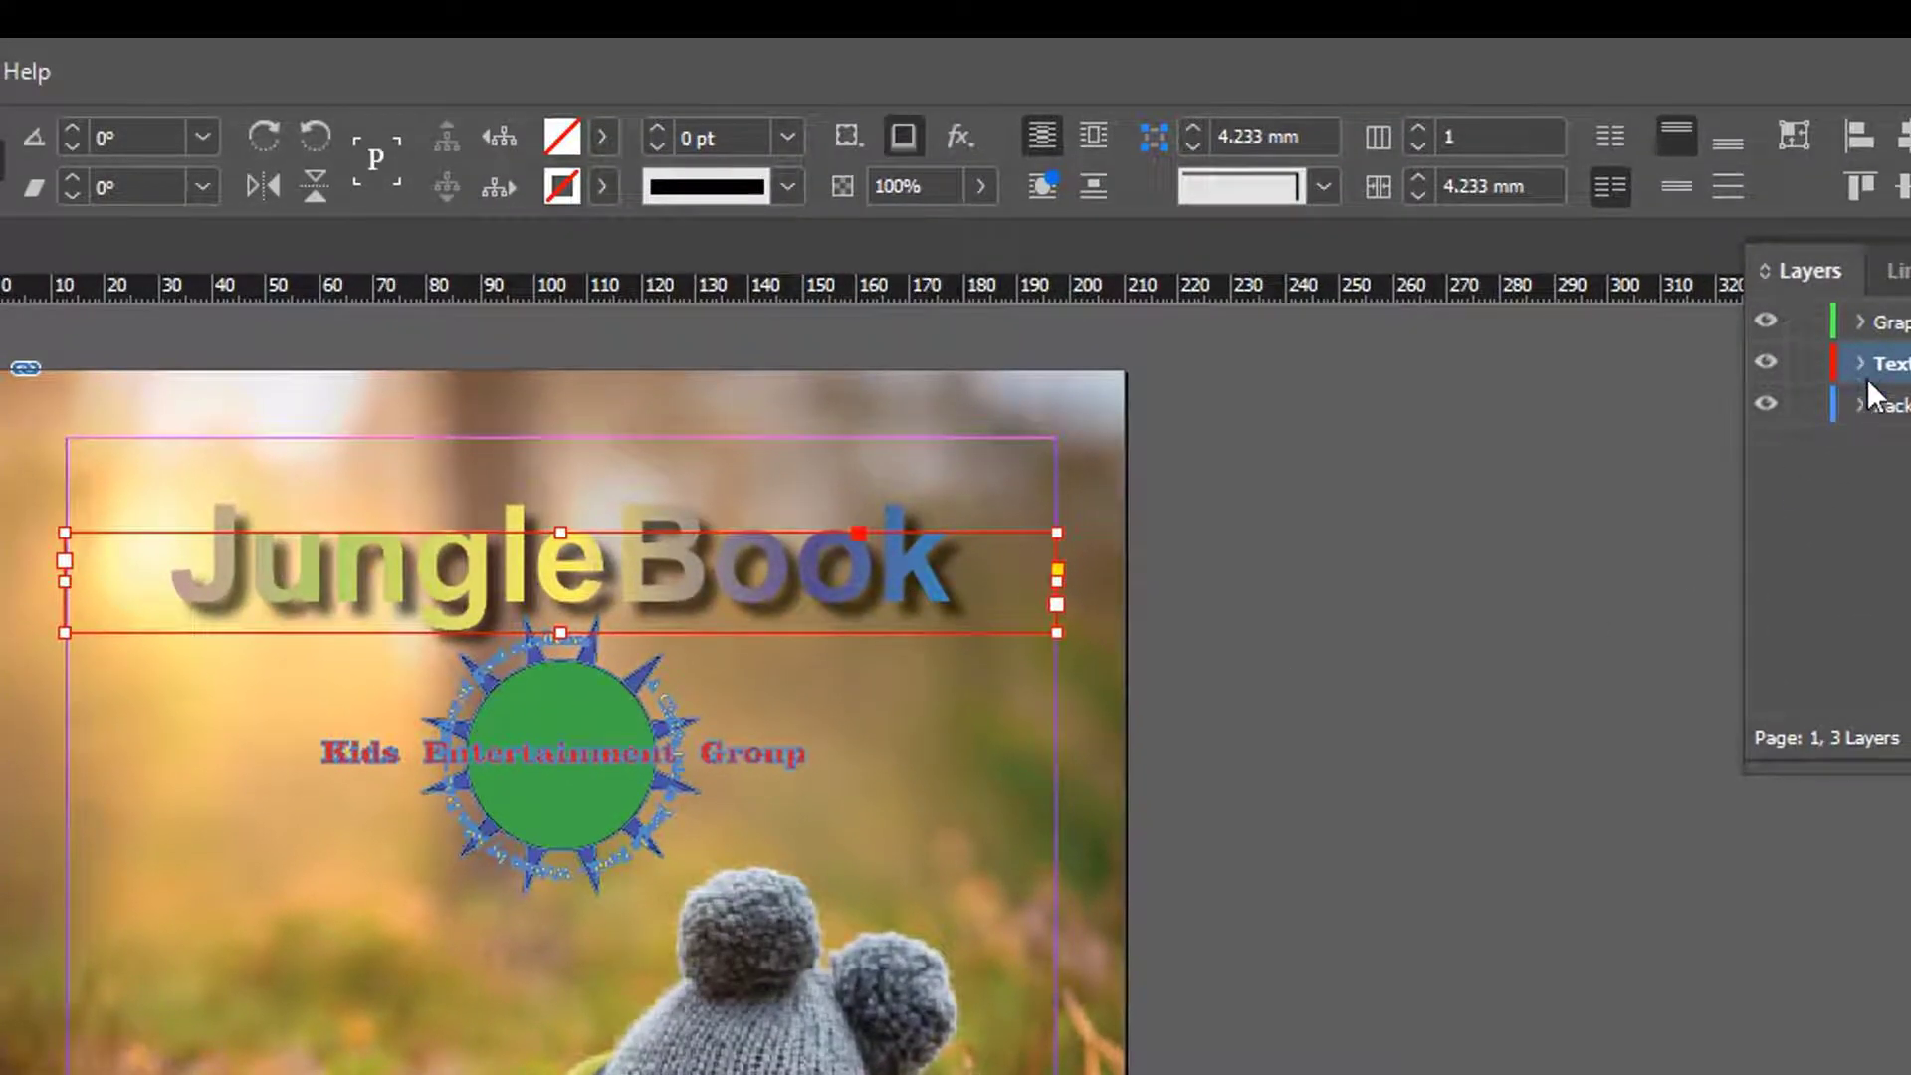
left_click(1859, 363)
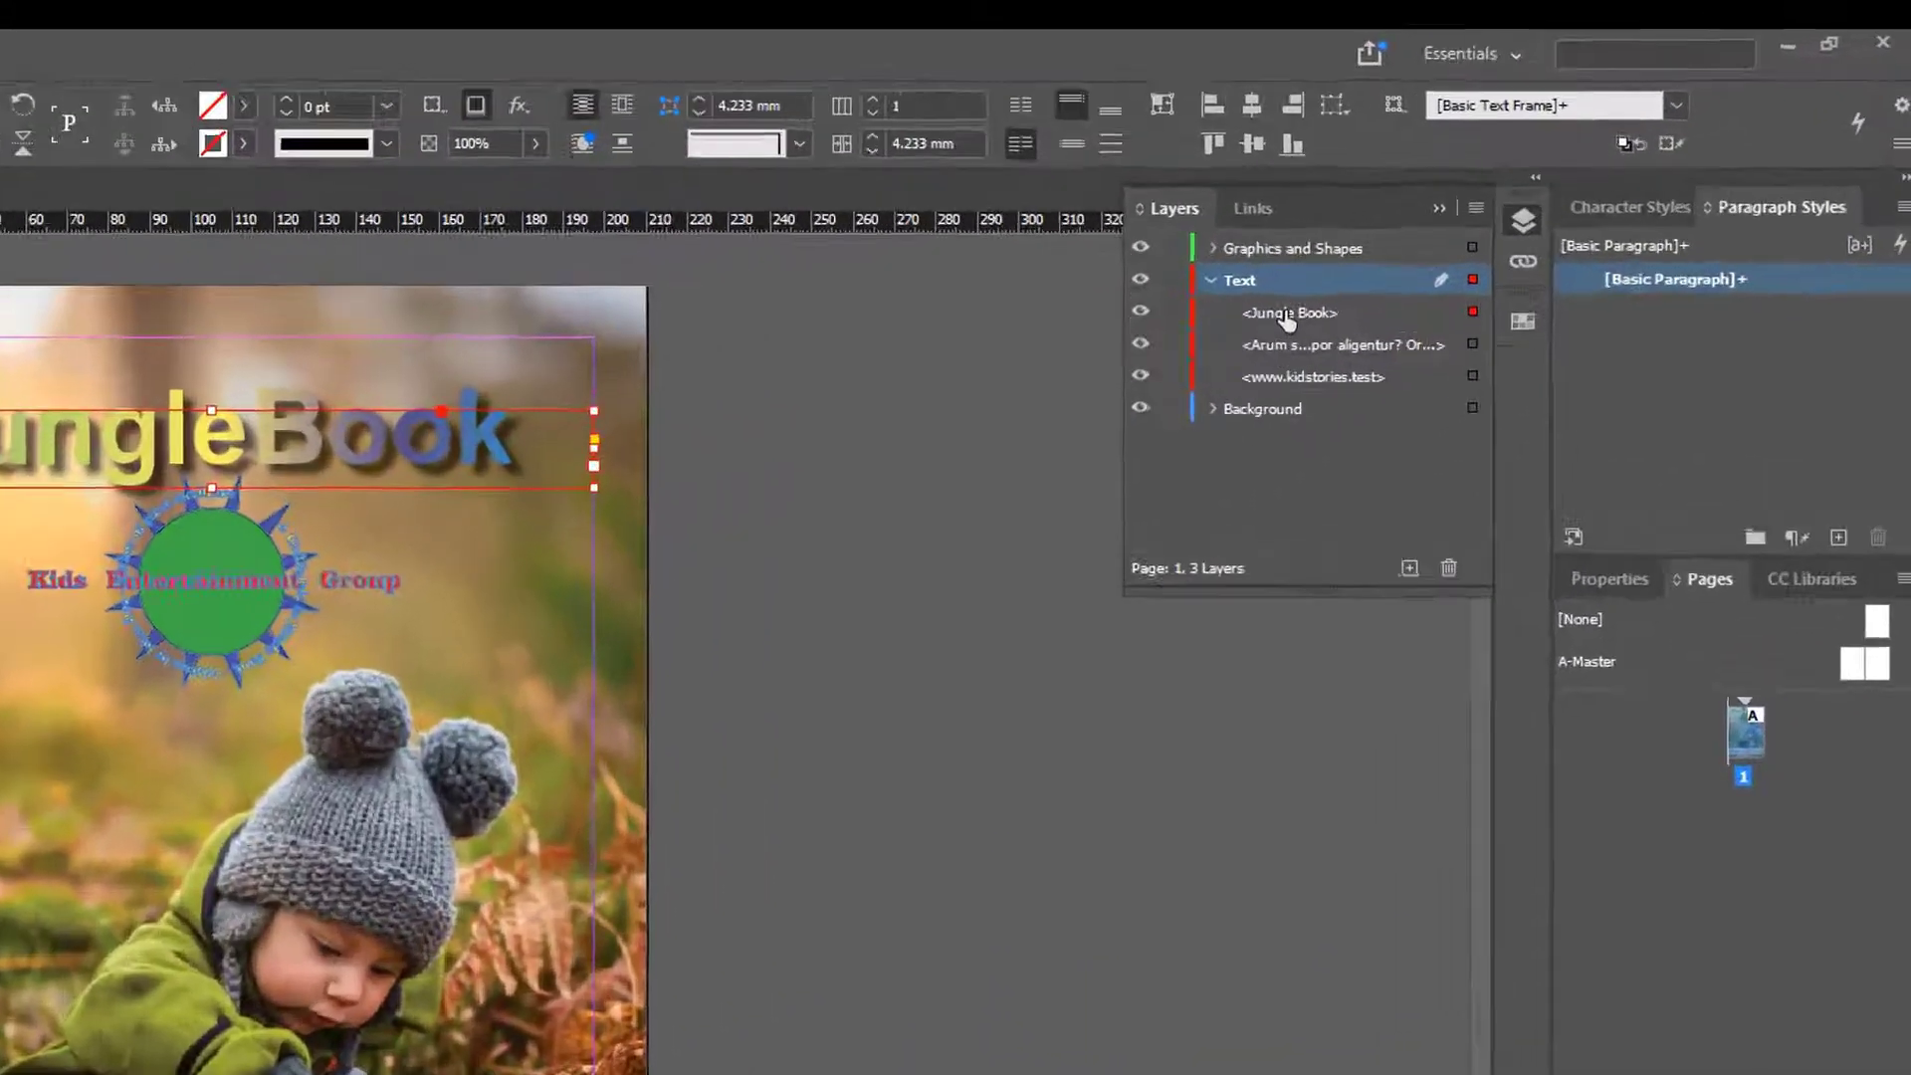
left_click(1474, 214)
left_click(1480, 240)
left_click(1483, 258)
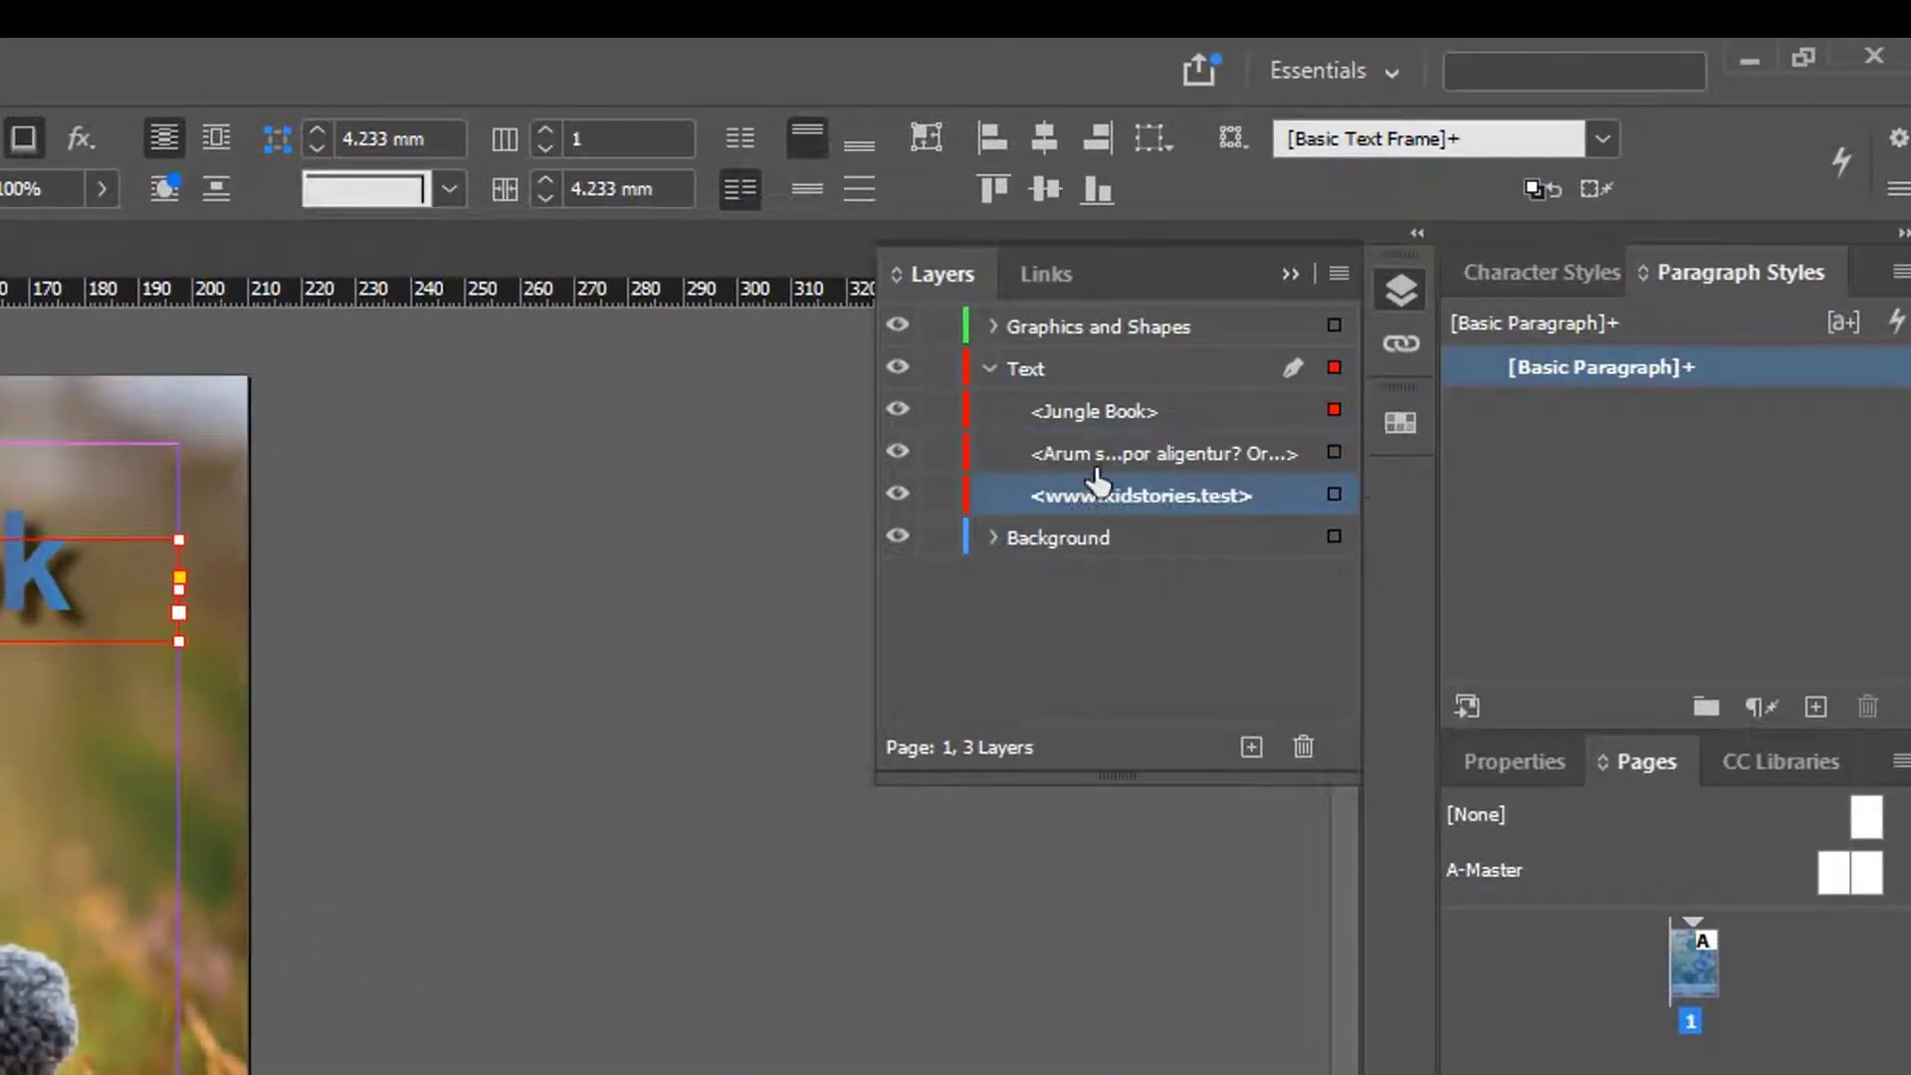
left_click(1095, 453)
left_click(1045, 411)
left_click(991, 367)
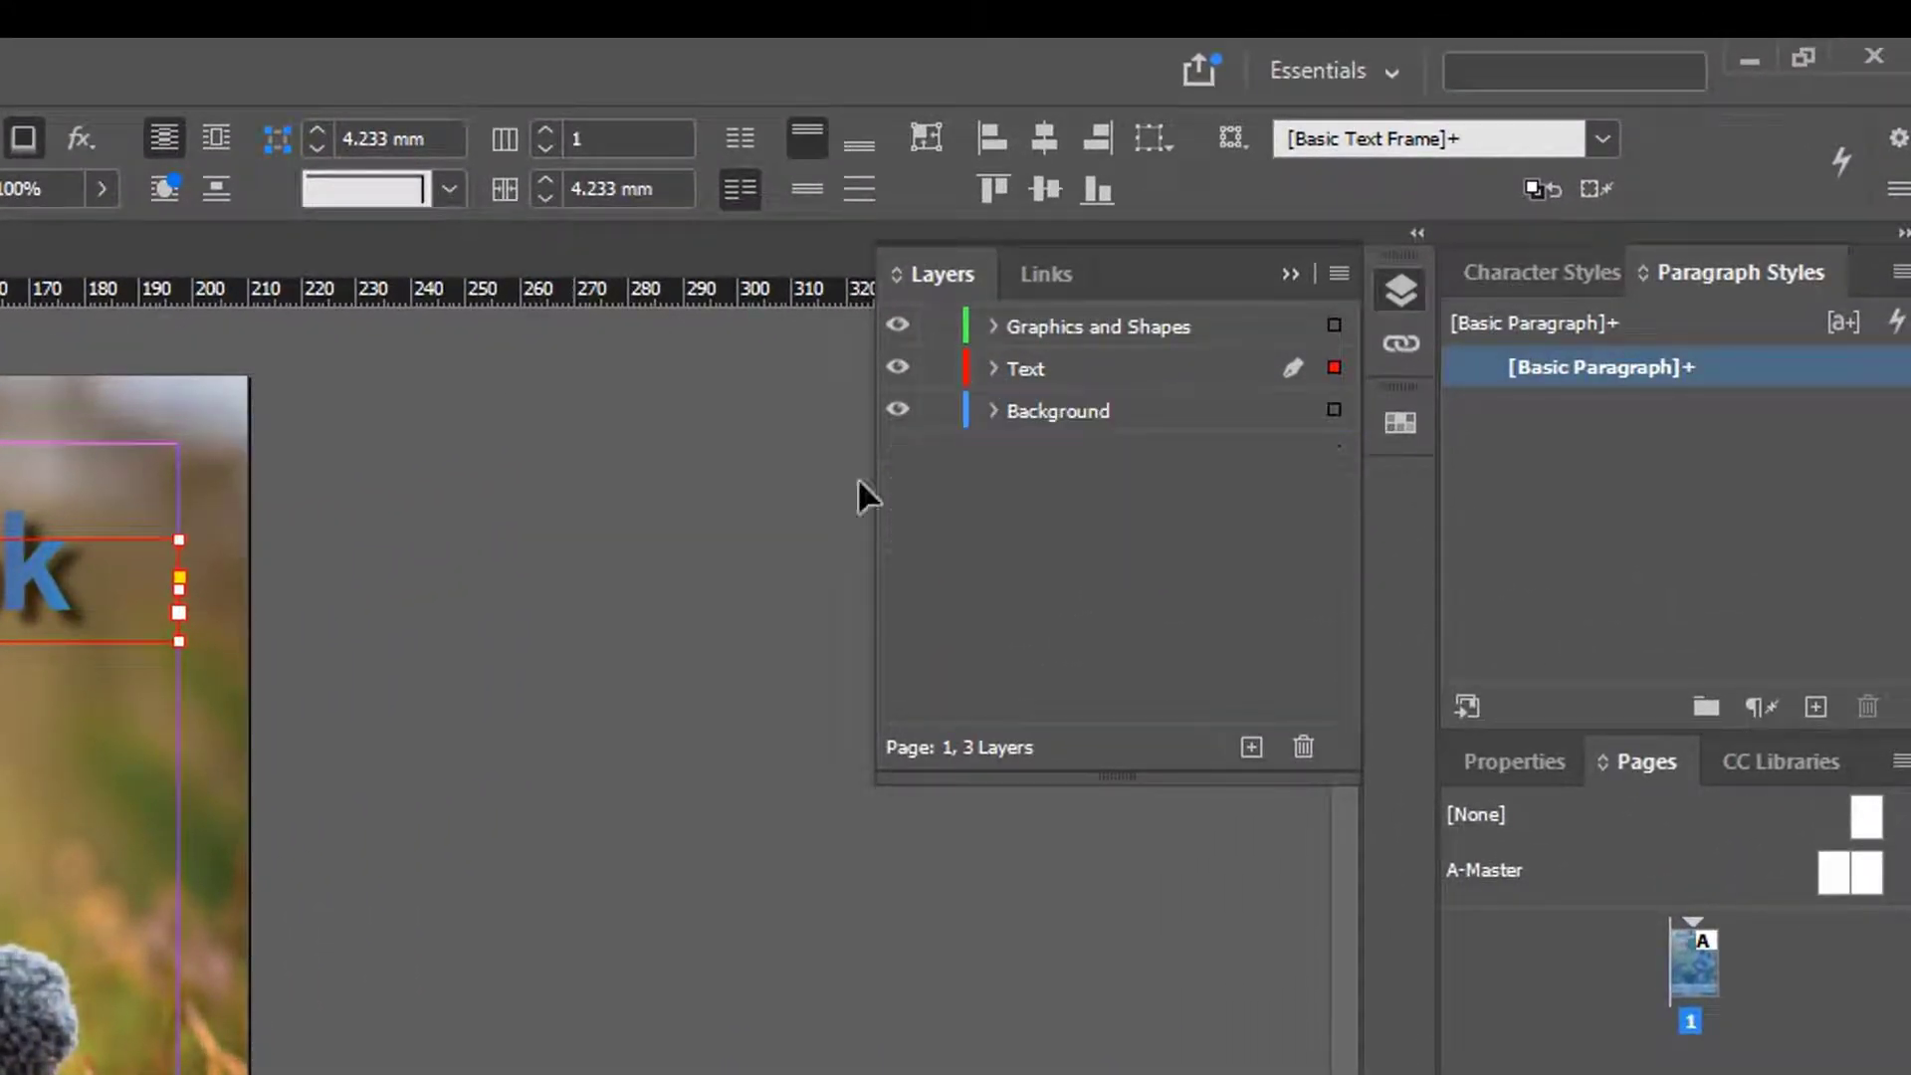
Move the grouped Kids Entertainment Group emblem from the Background layer to the Graphics and Shapes layer, and inspect that layer's contents.
left_click(992, 411)
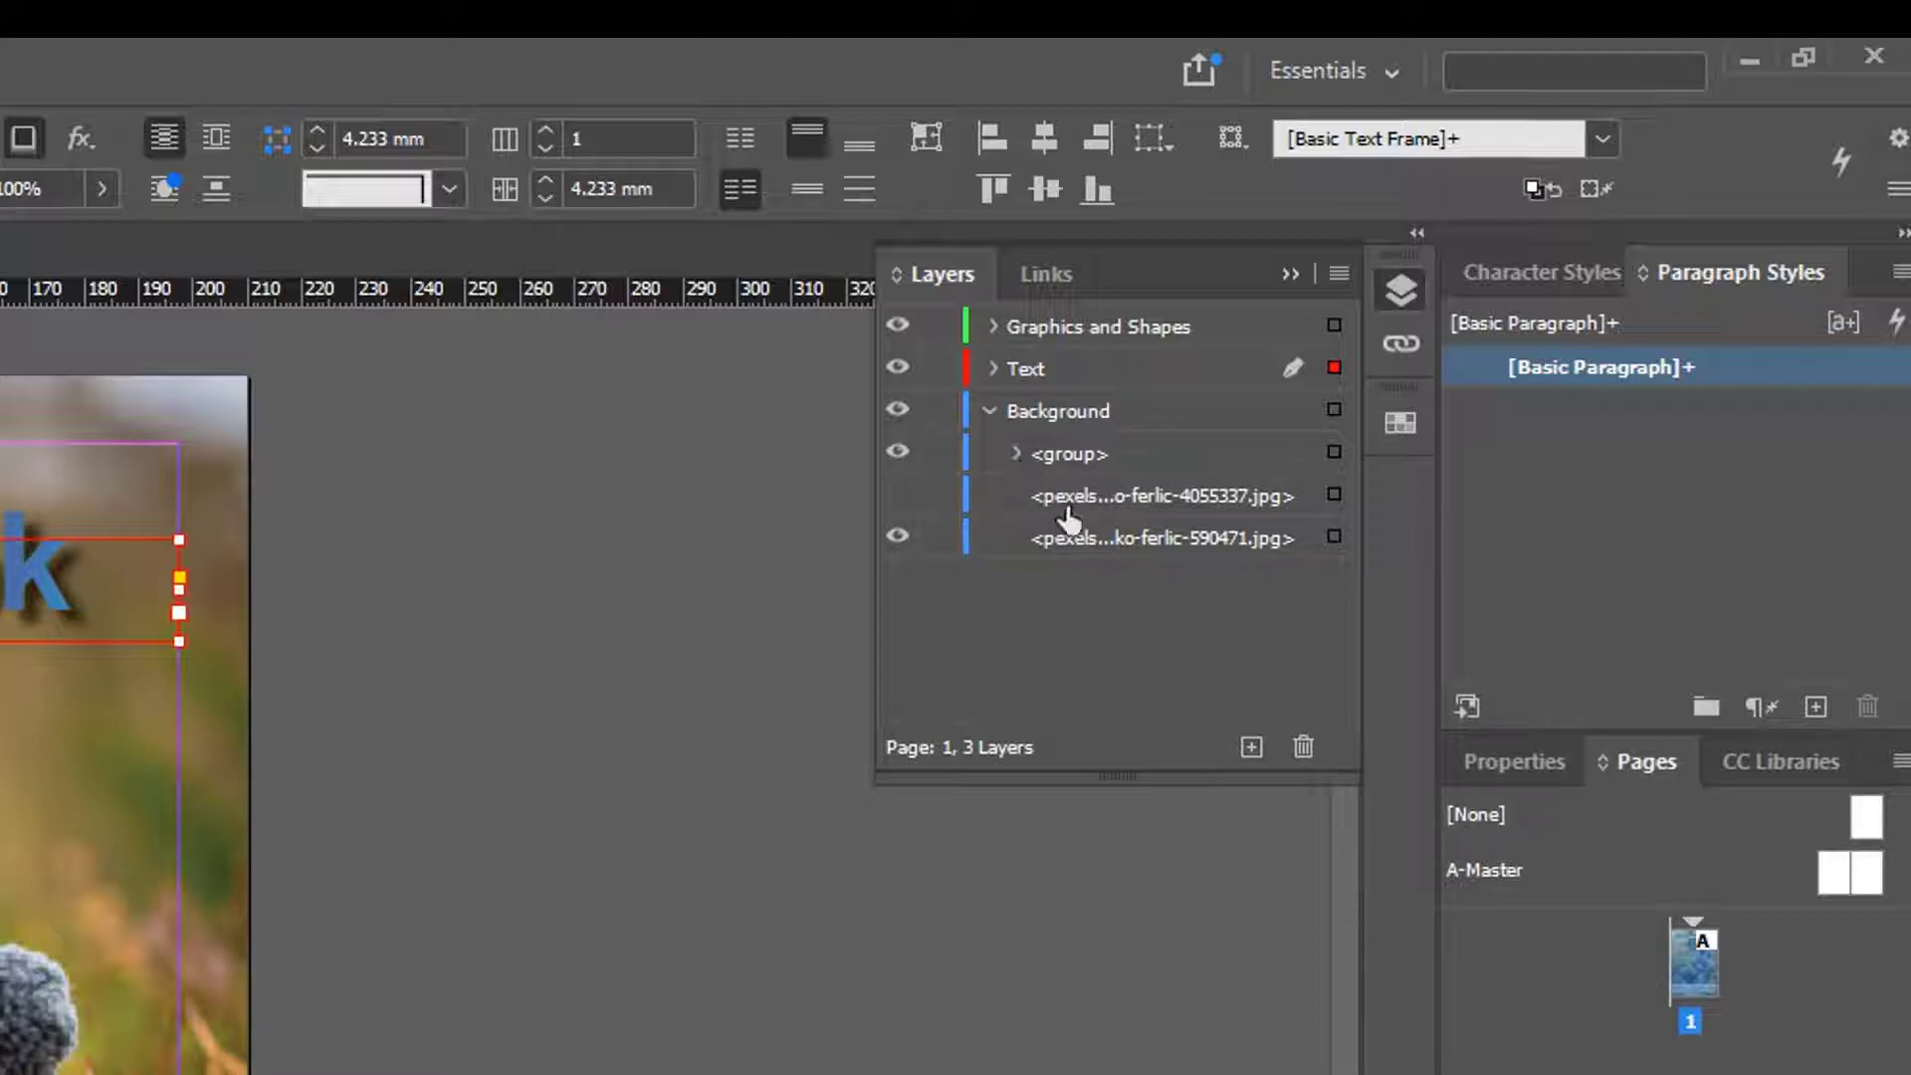
left_click(73, 623)
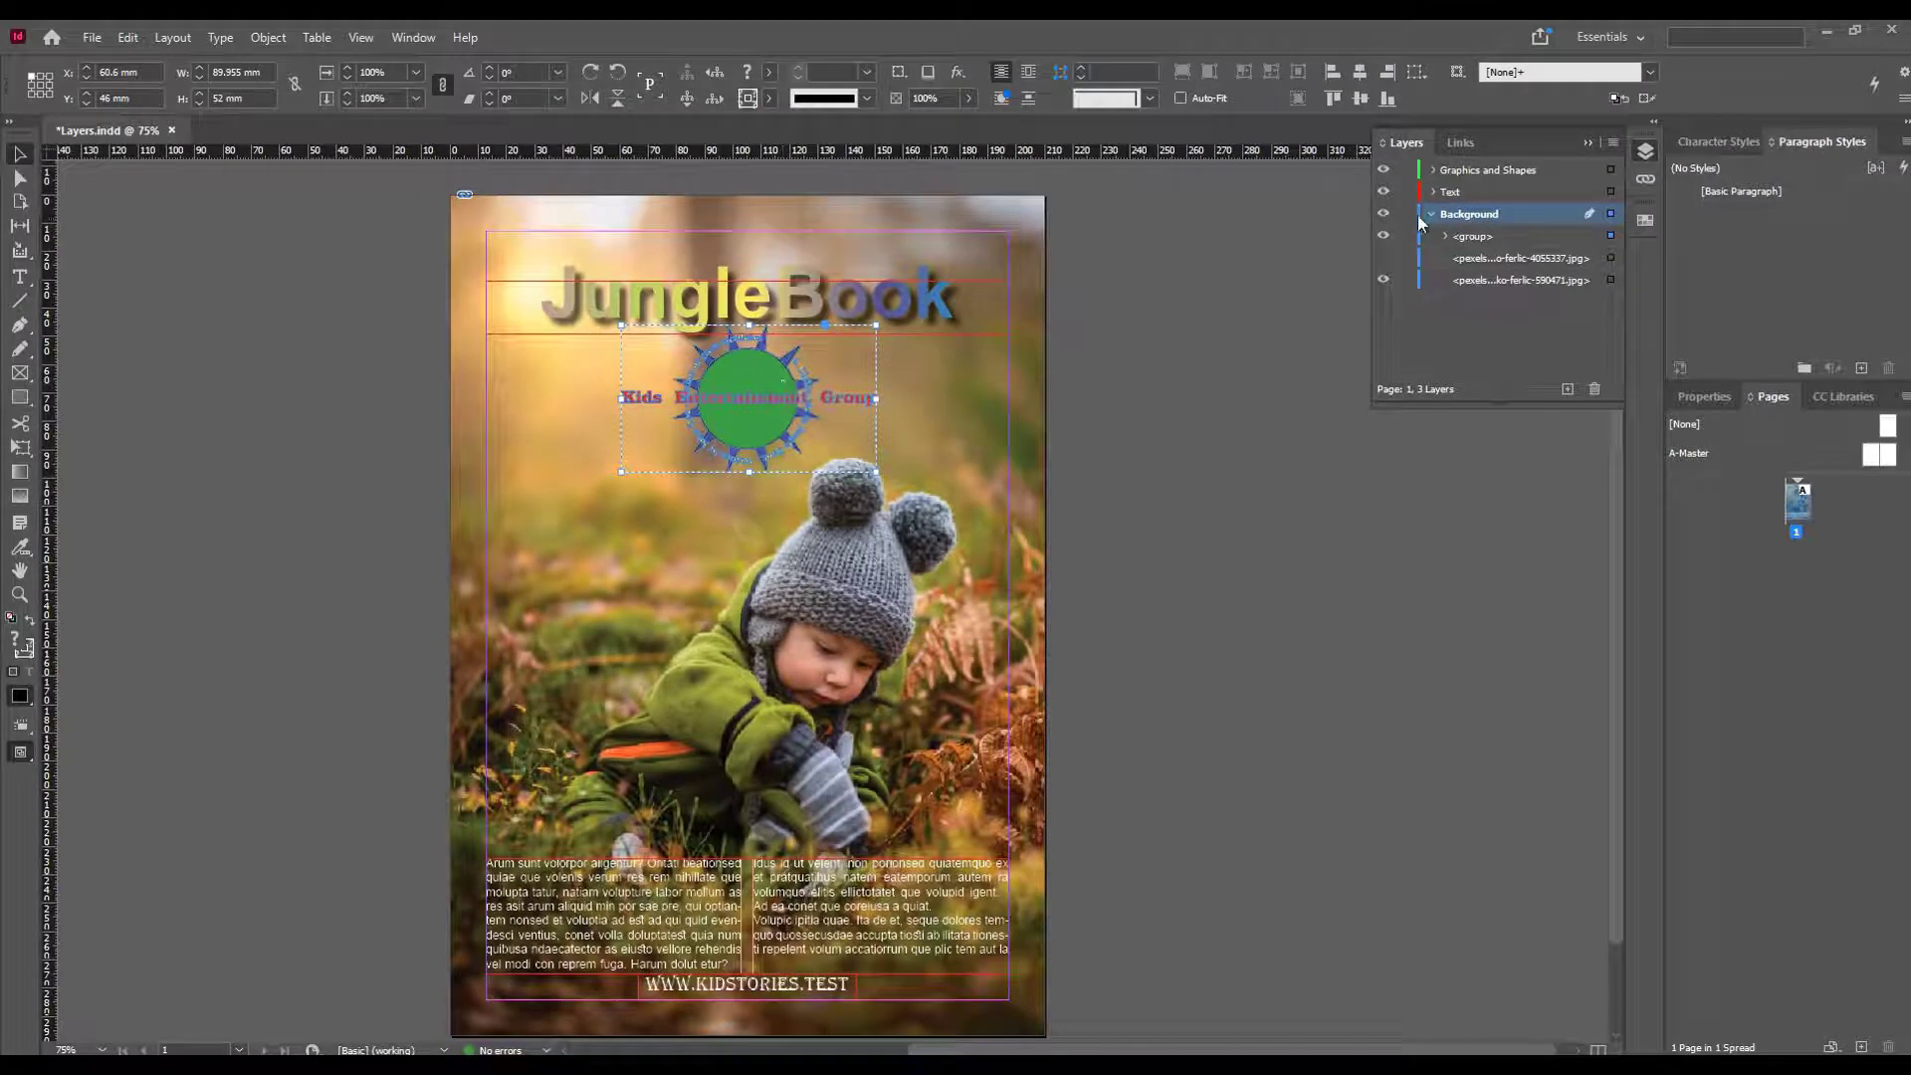
left_click(1473, 239)
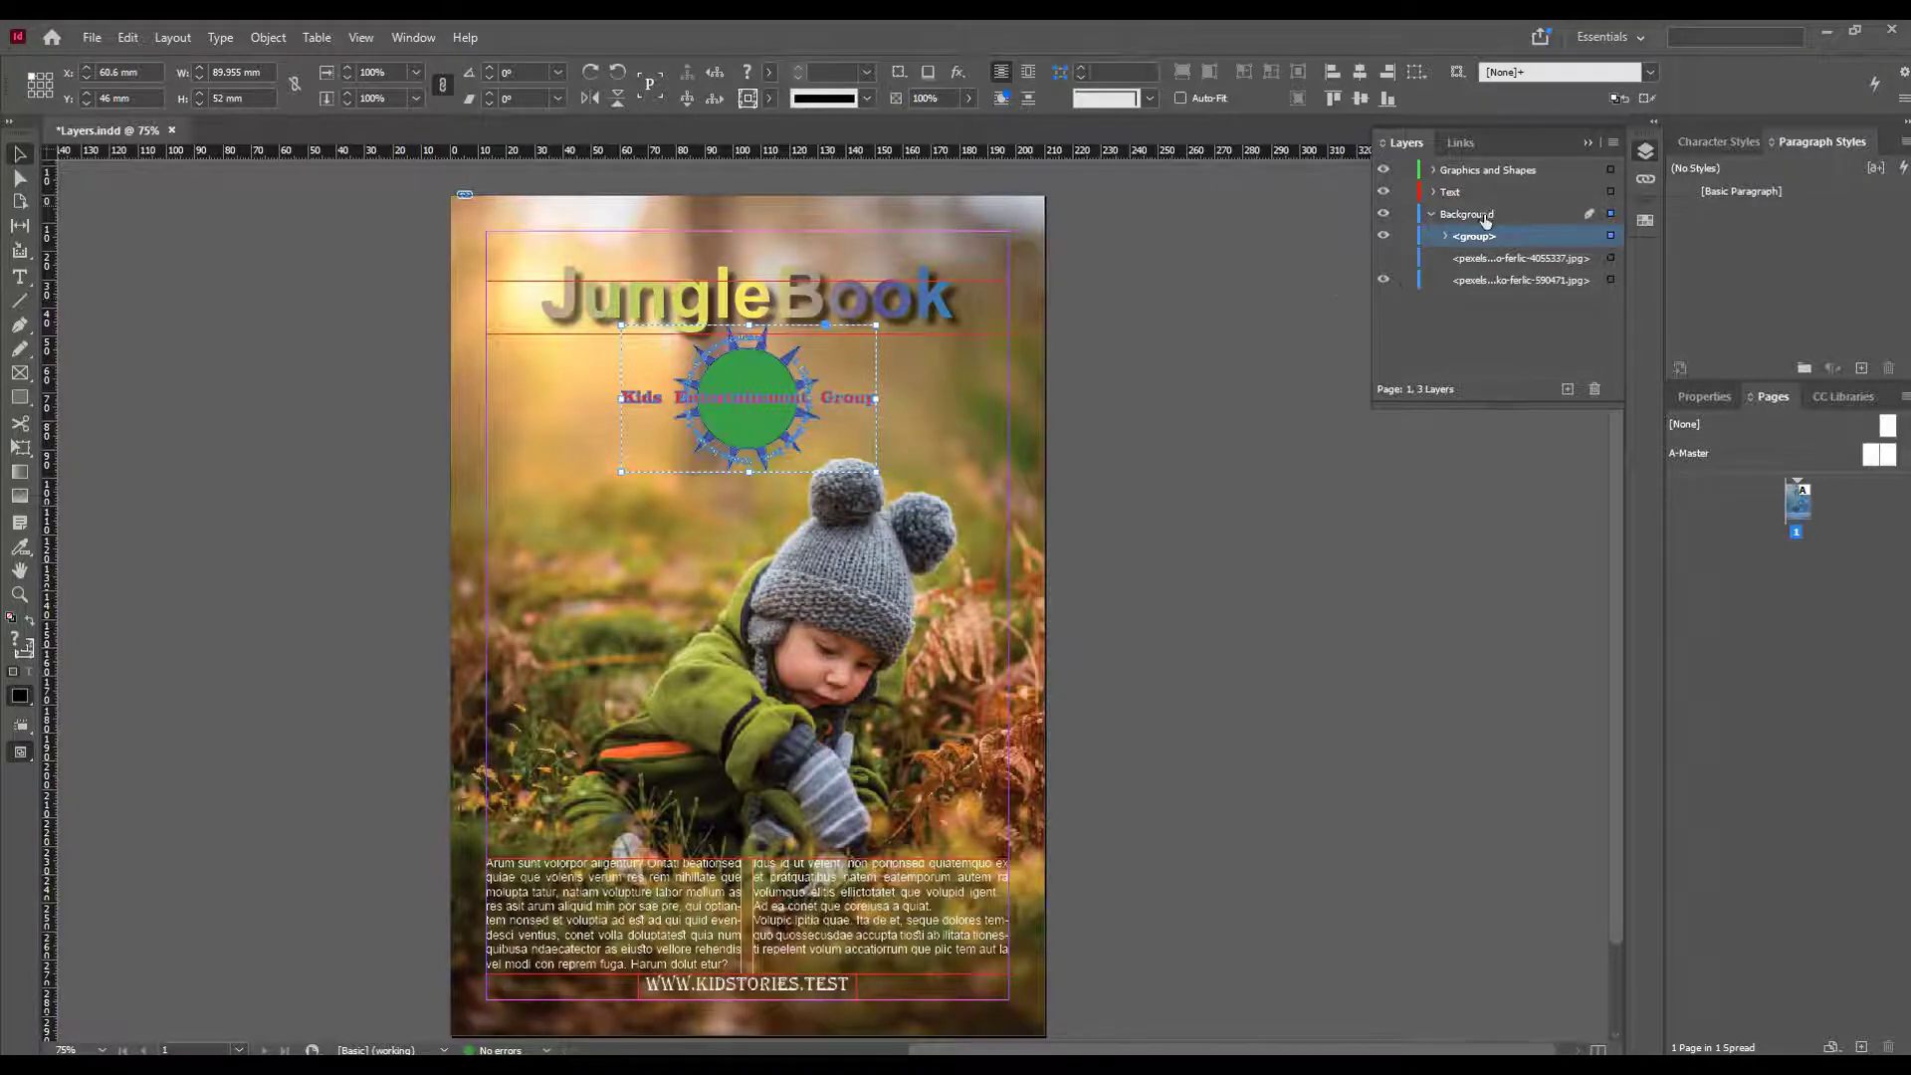
left_click(1432, 214)
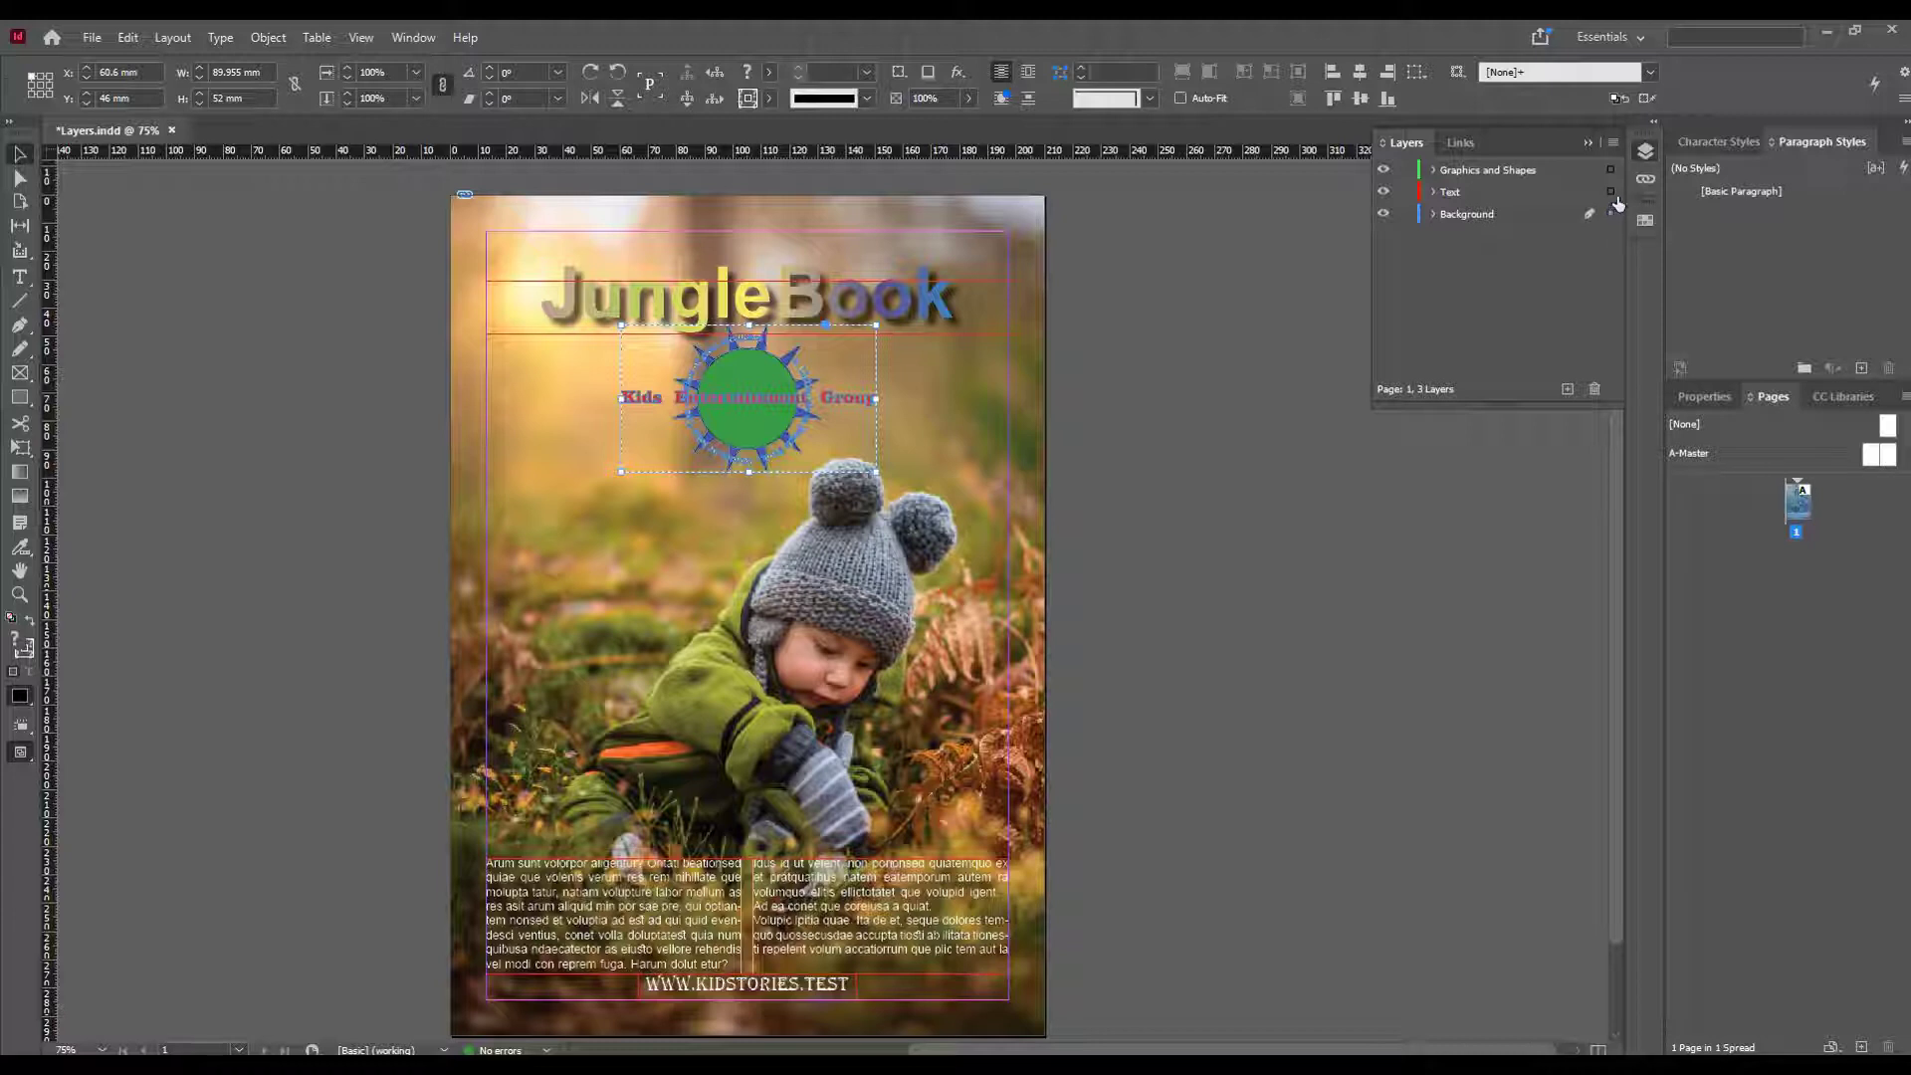
left_click_drag(1610, 175, 1610, 170)
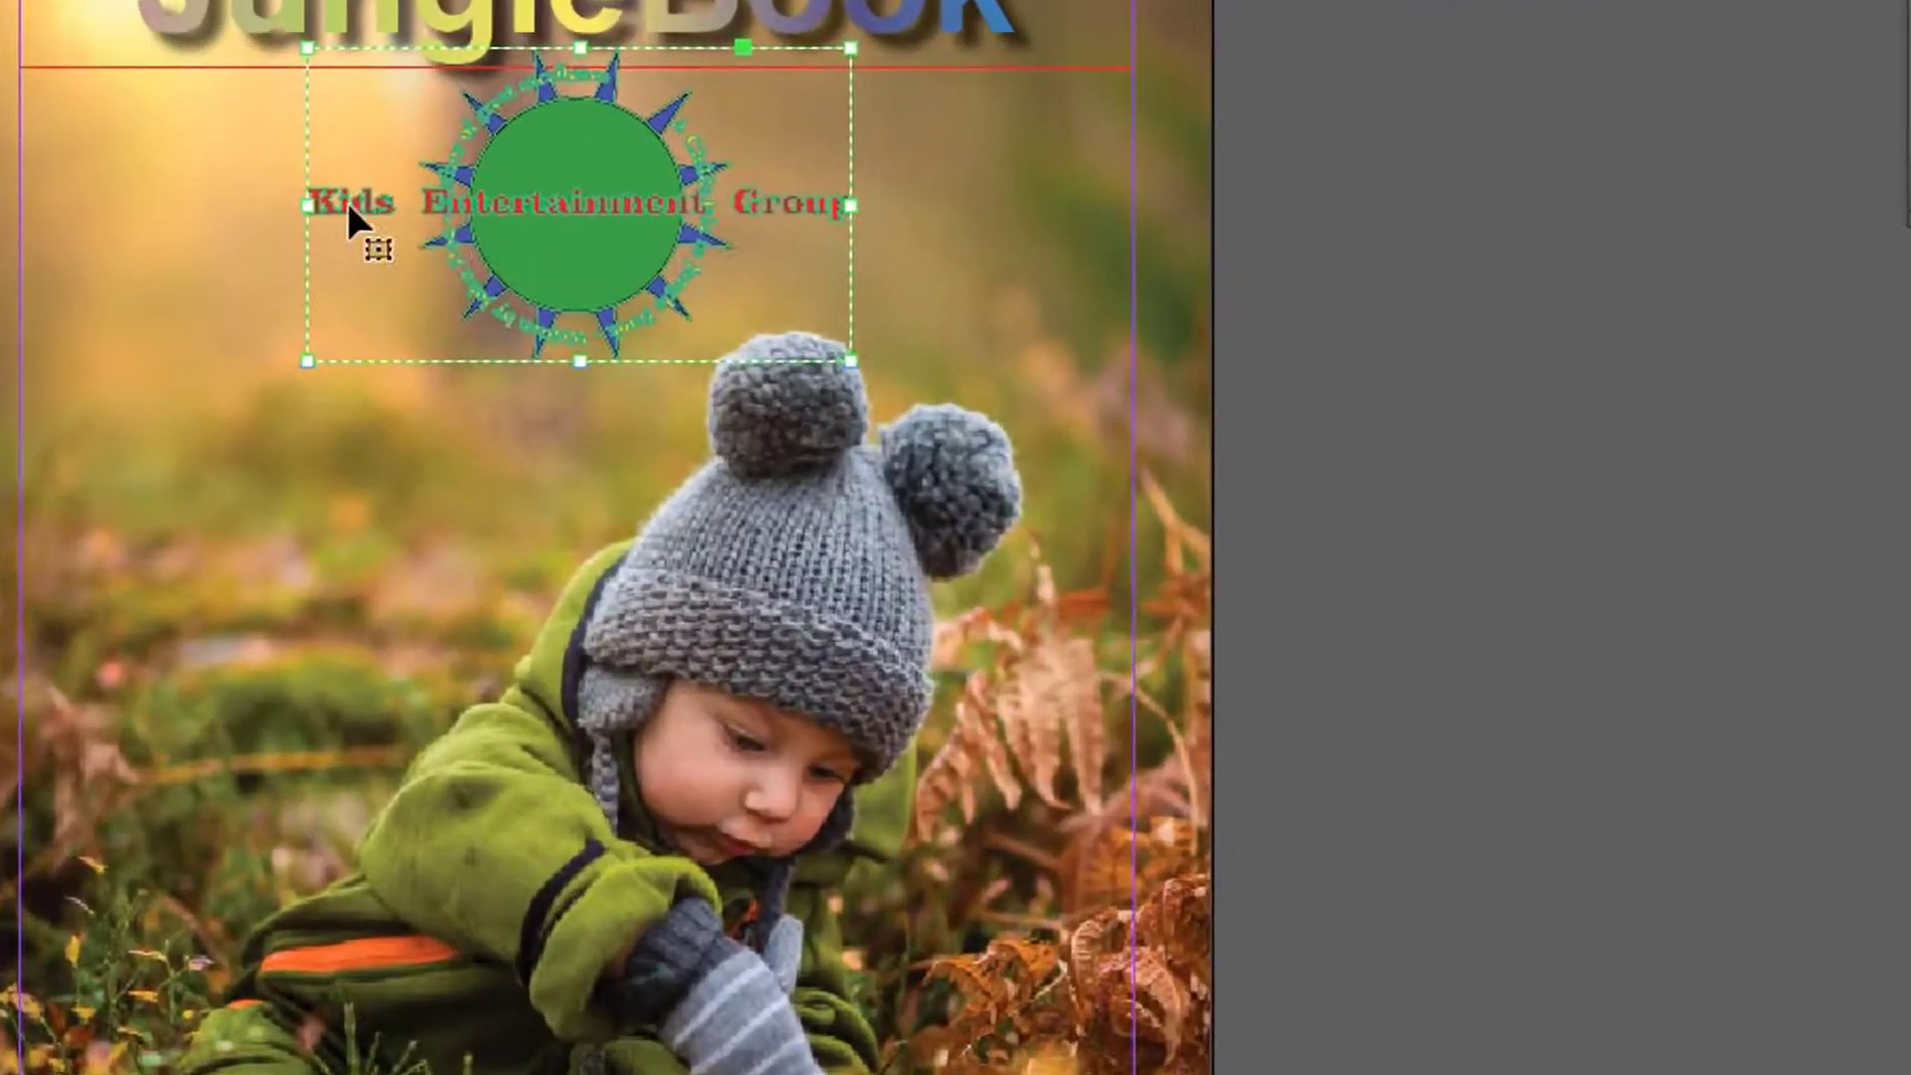
left_click(987, 281)
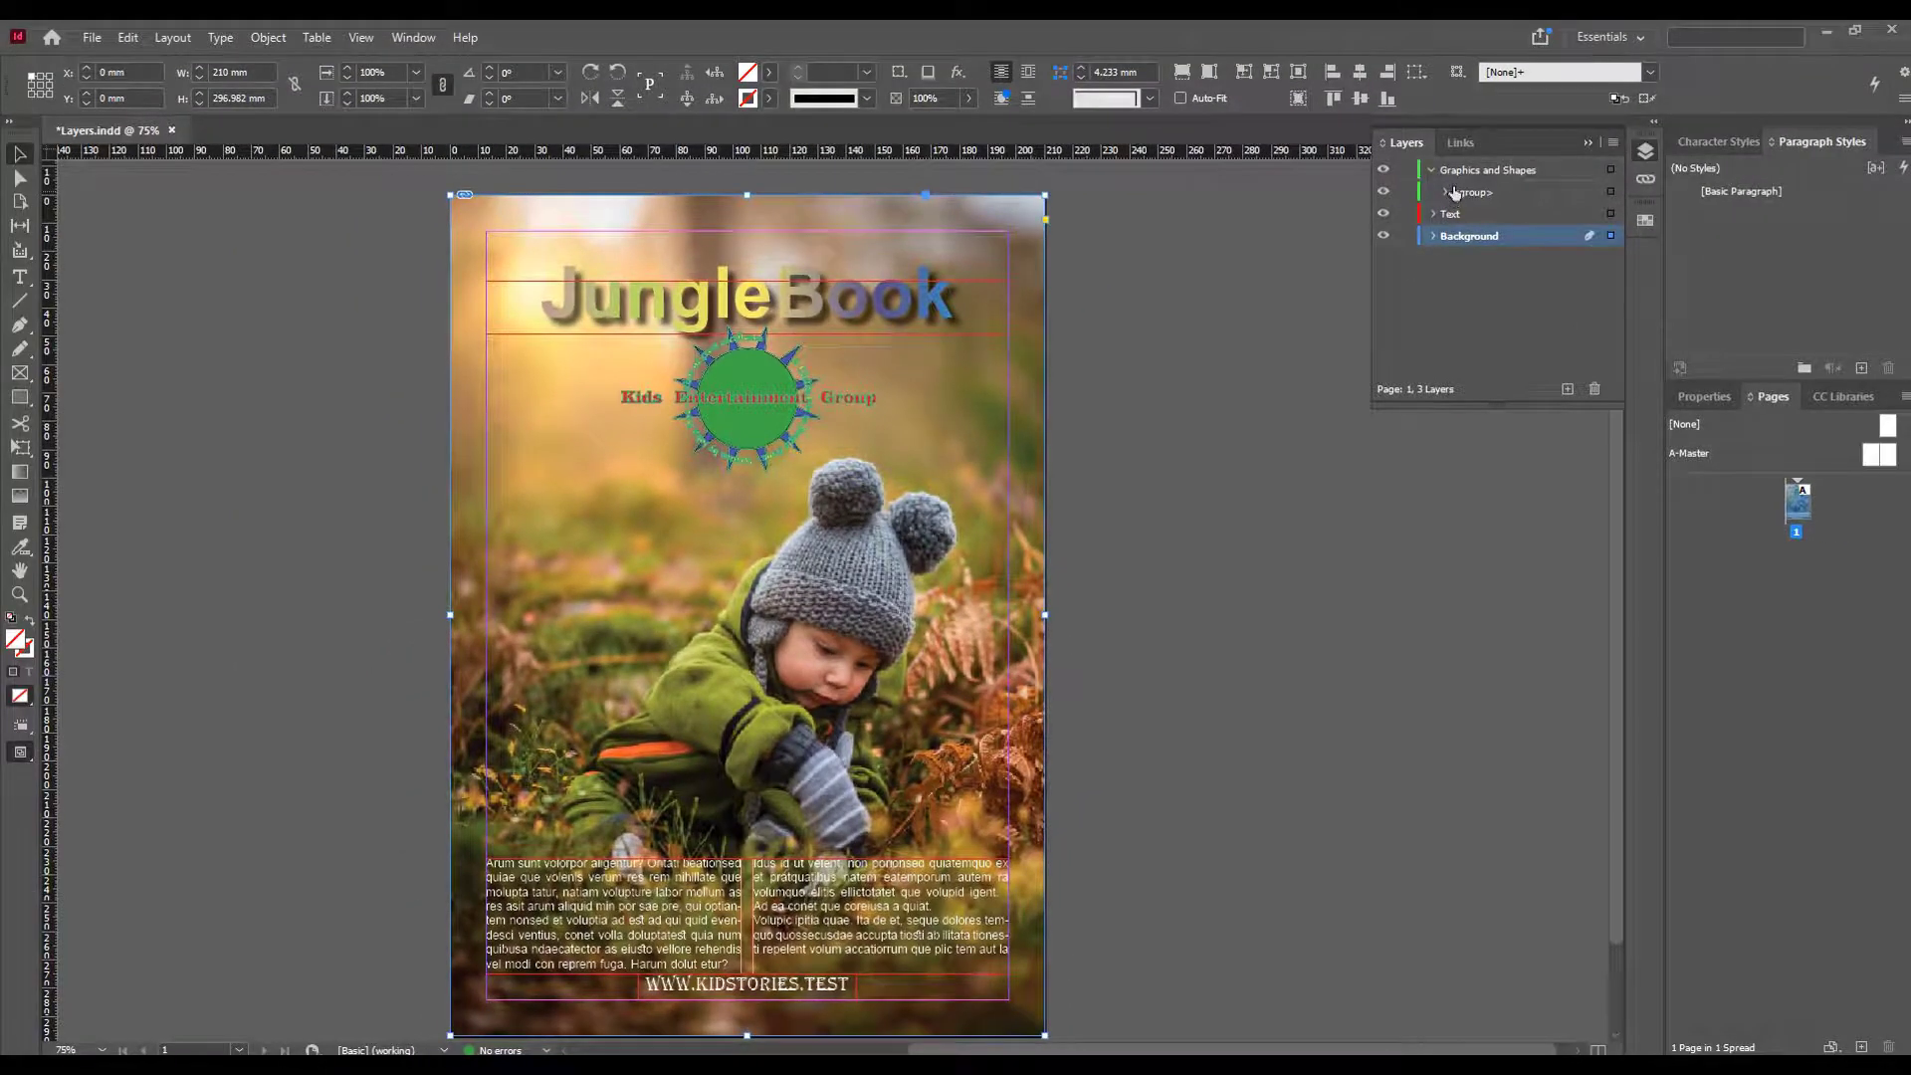
left_click(1432, 171)
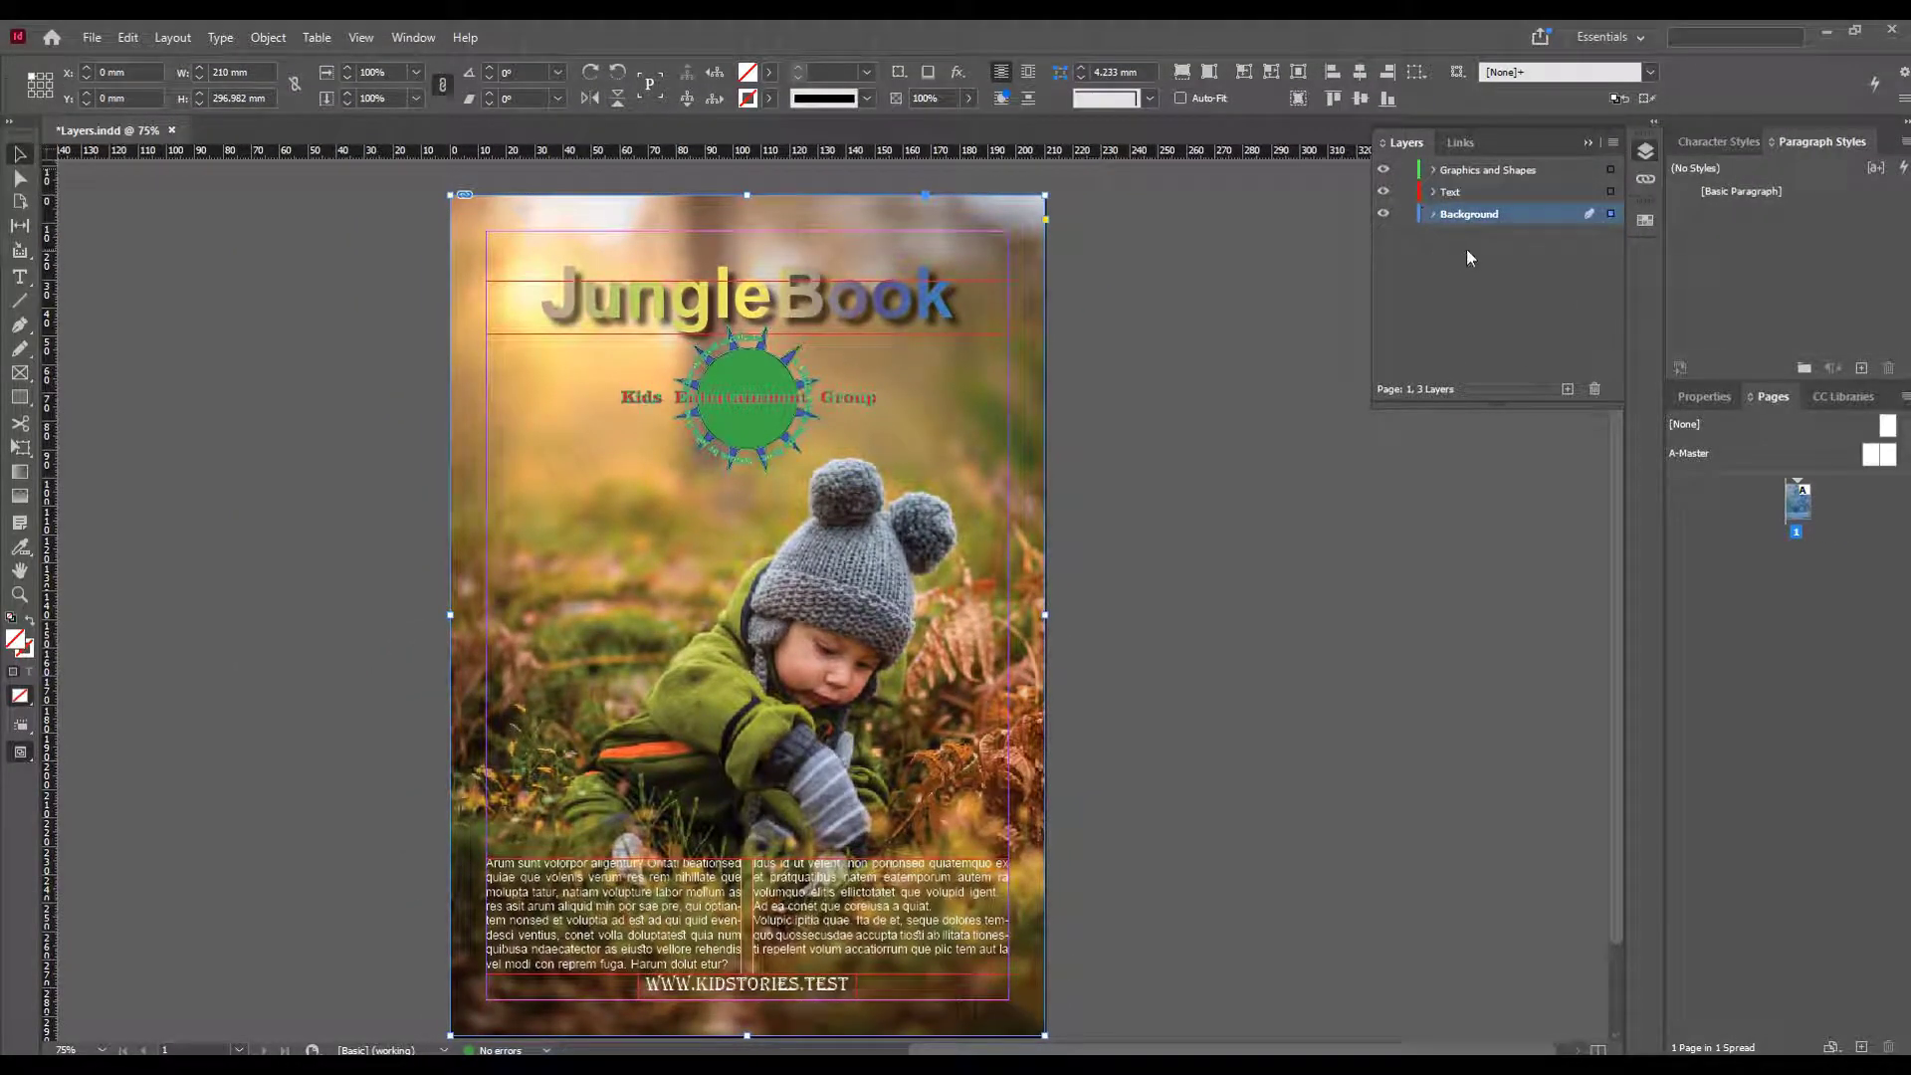
left_click(1481, 290)
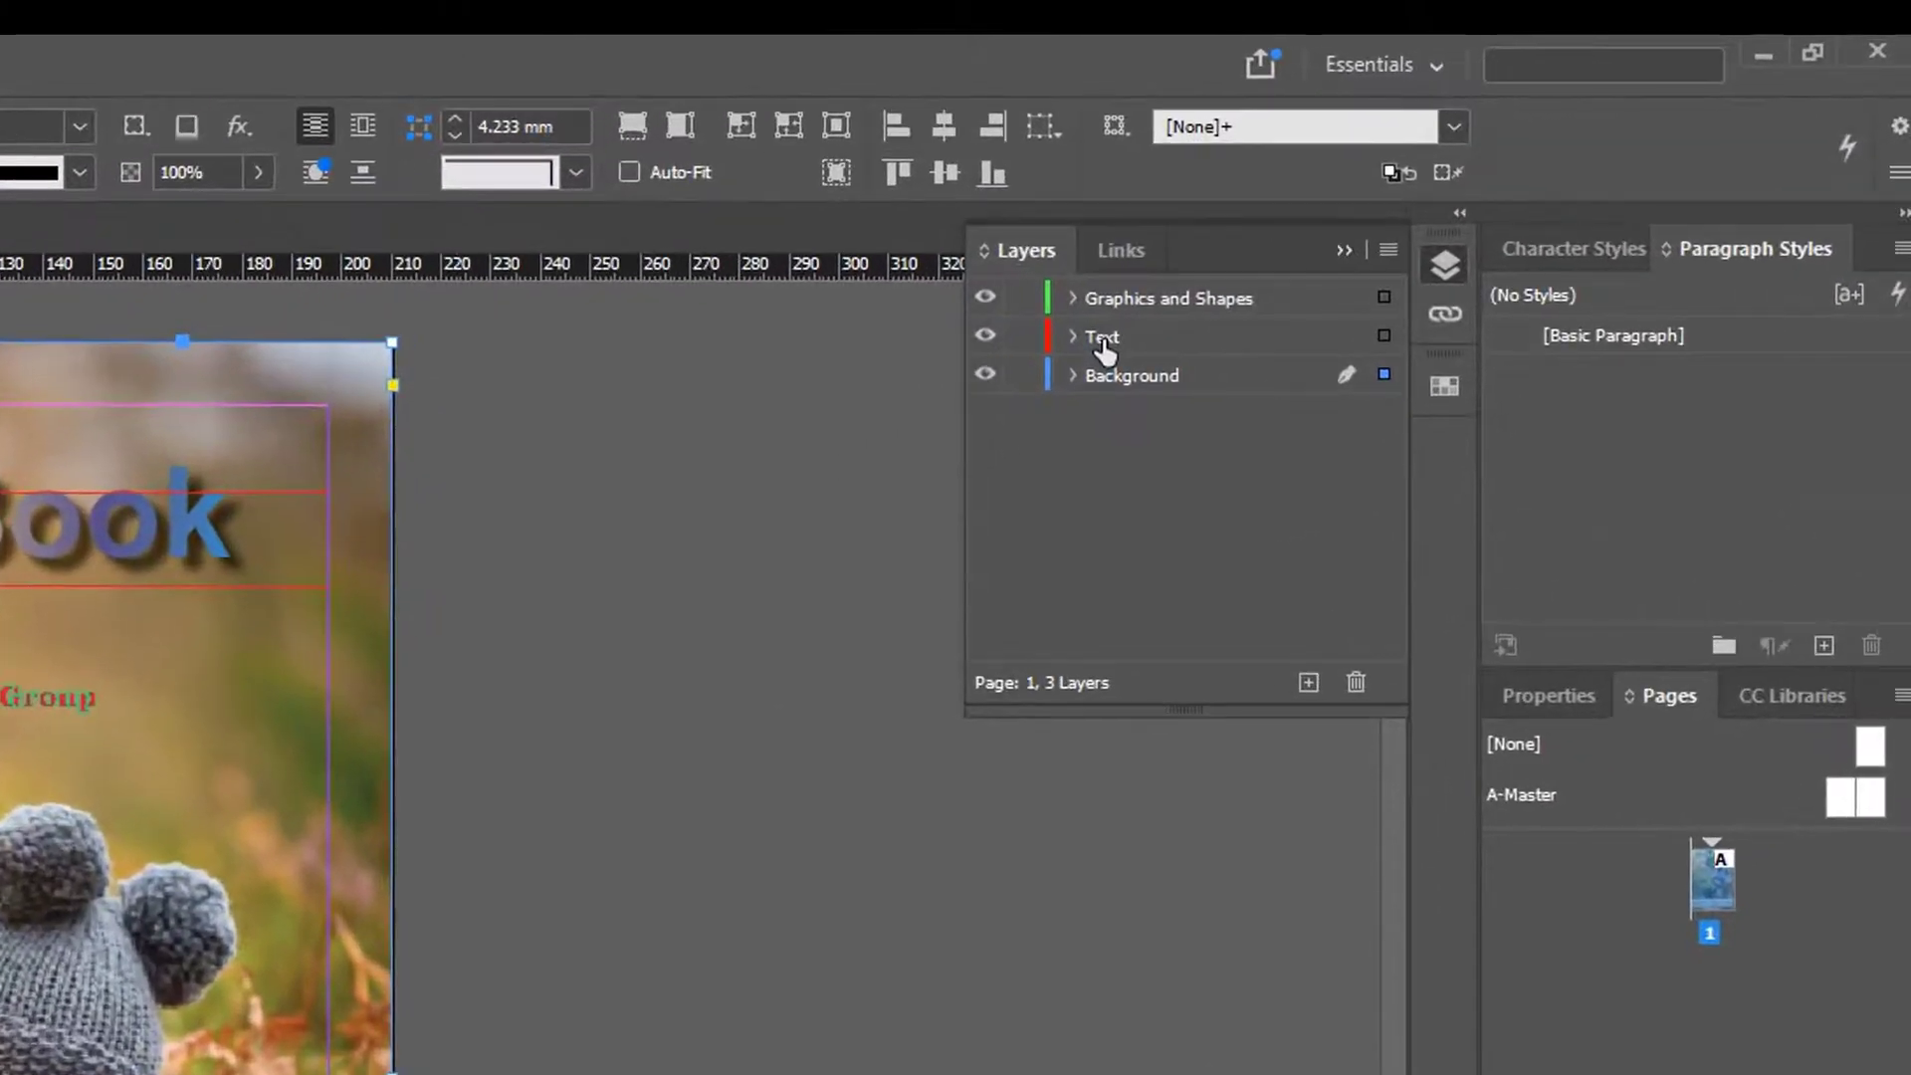
Select all items on the Text layer, delete them, undo the deletion and clear the selection.
right_click(1450, 192)
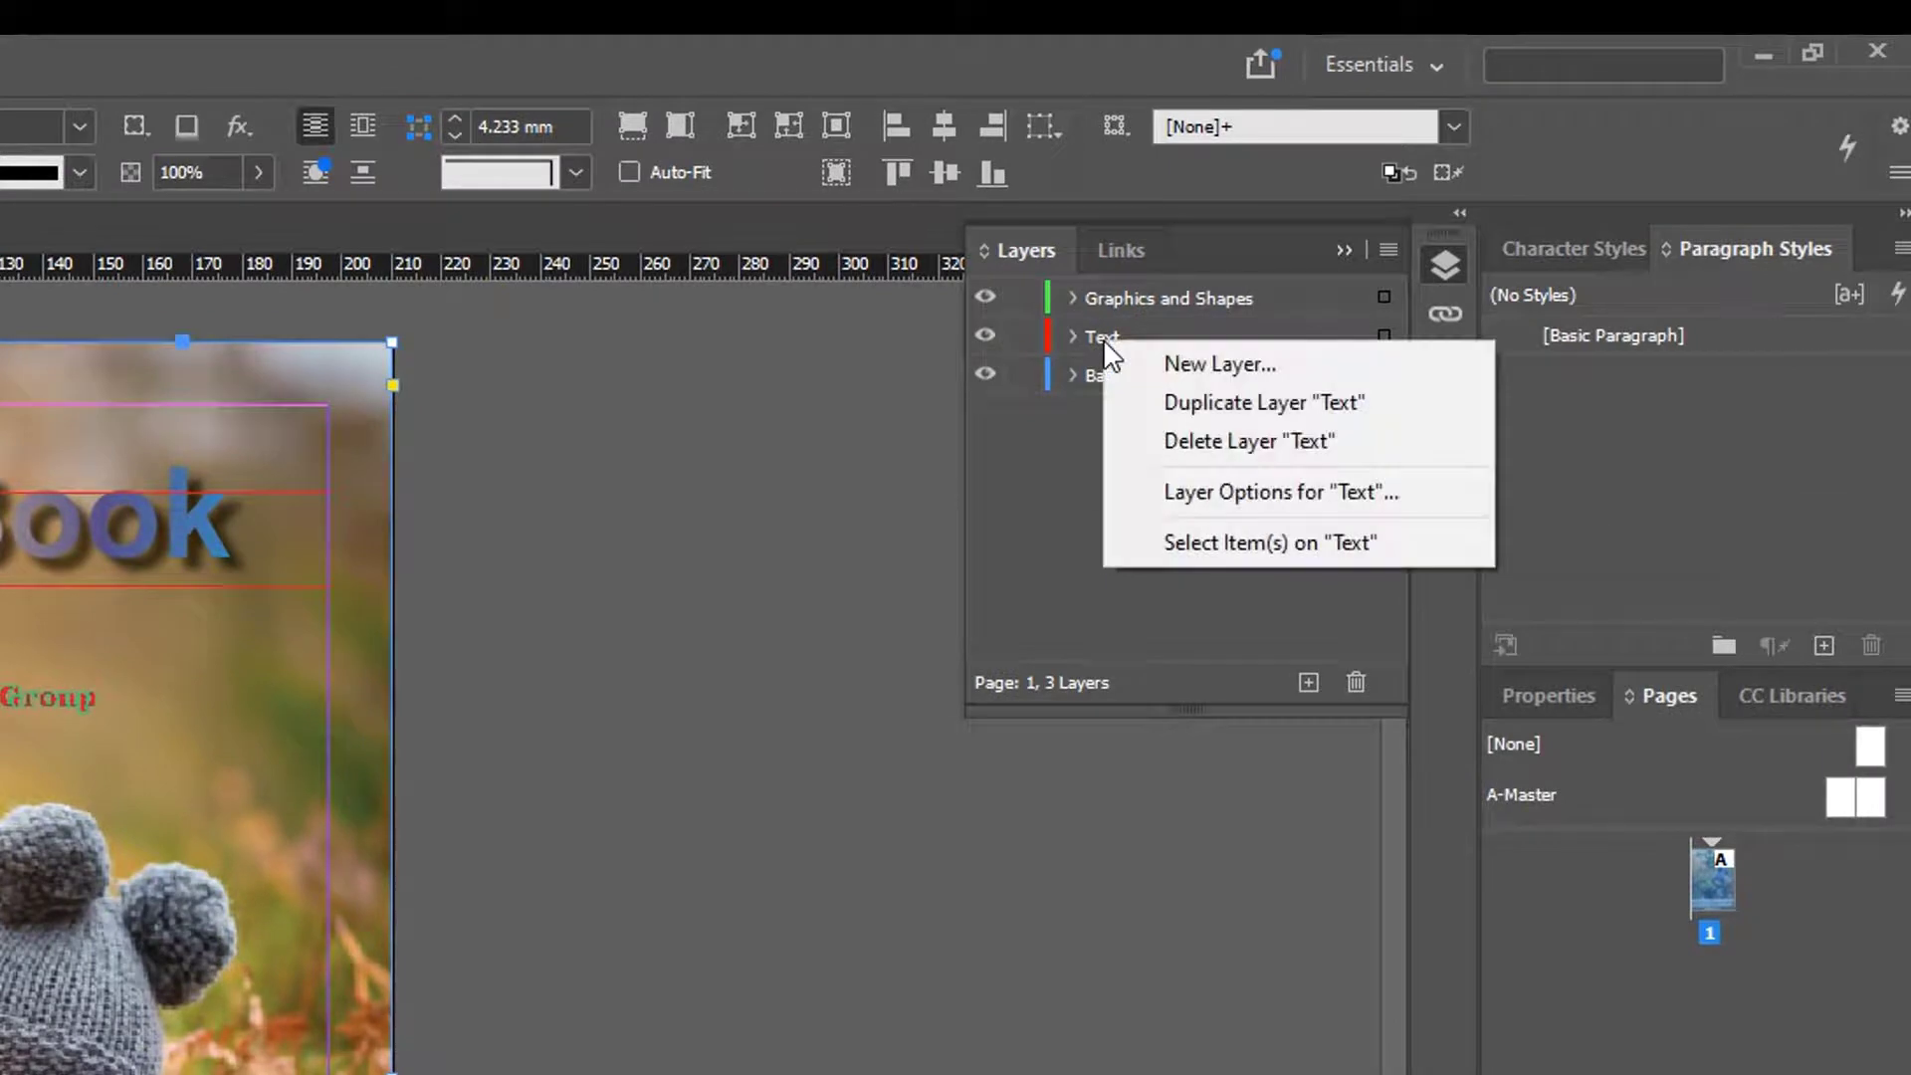
left_click(1246, 545)
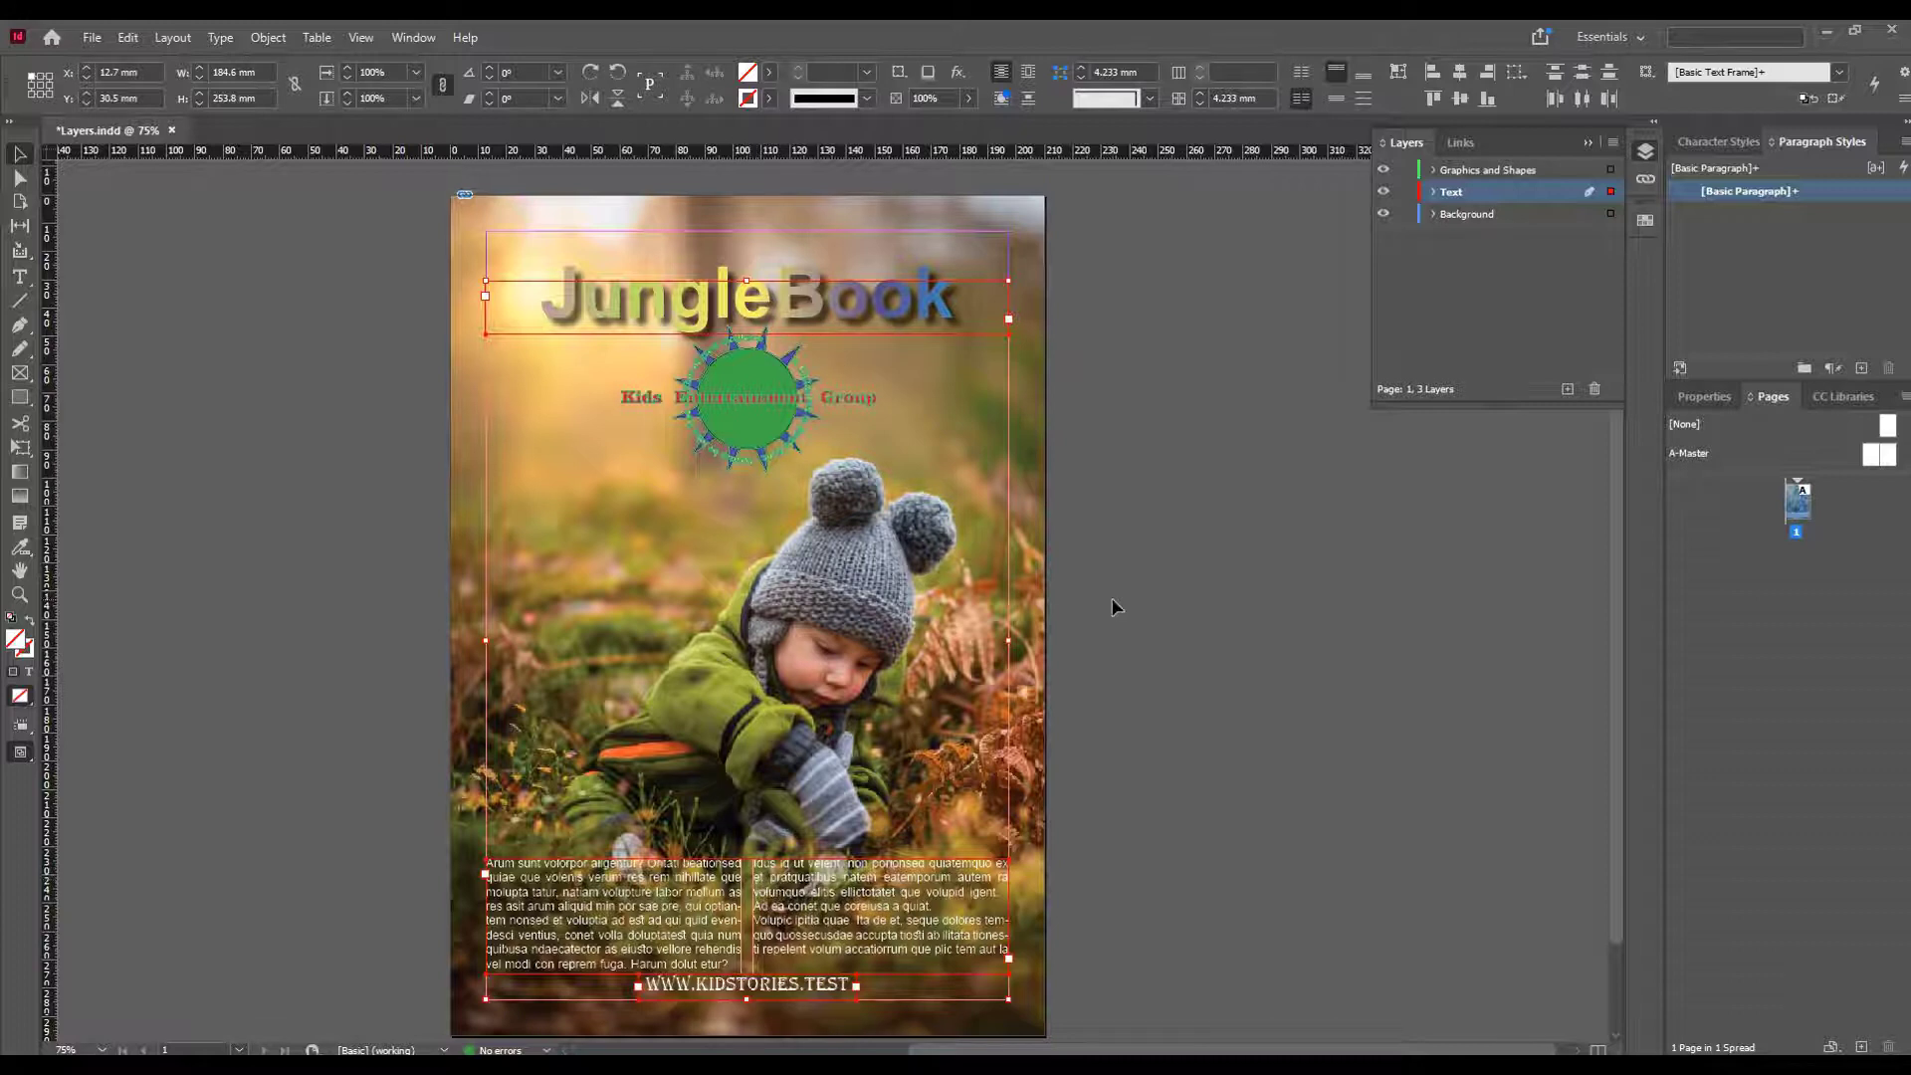
key("Delete")
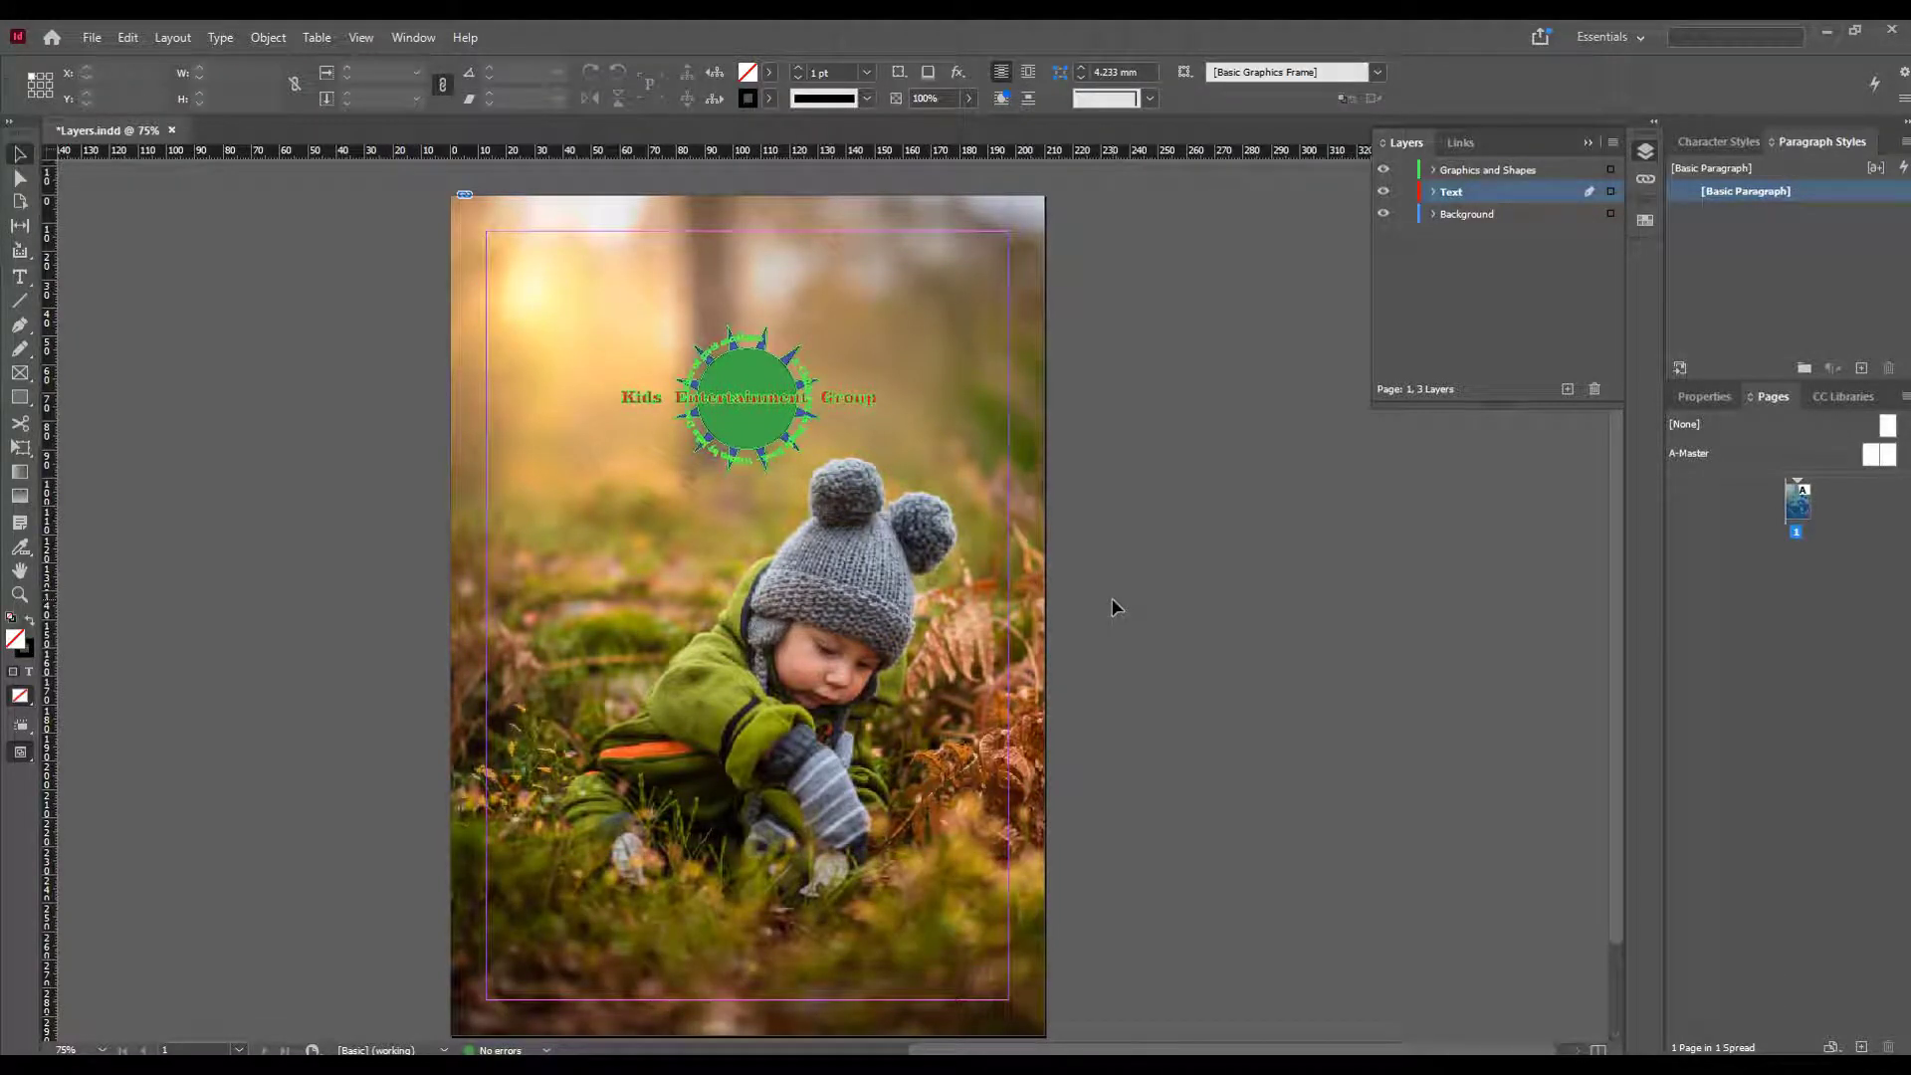
key("ctrl+z")
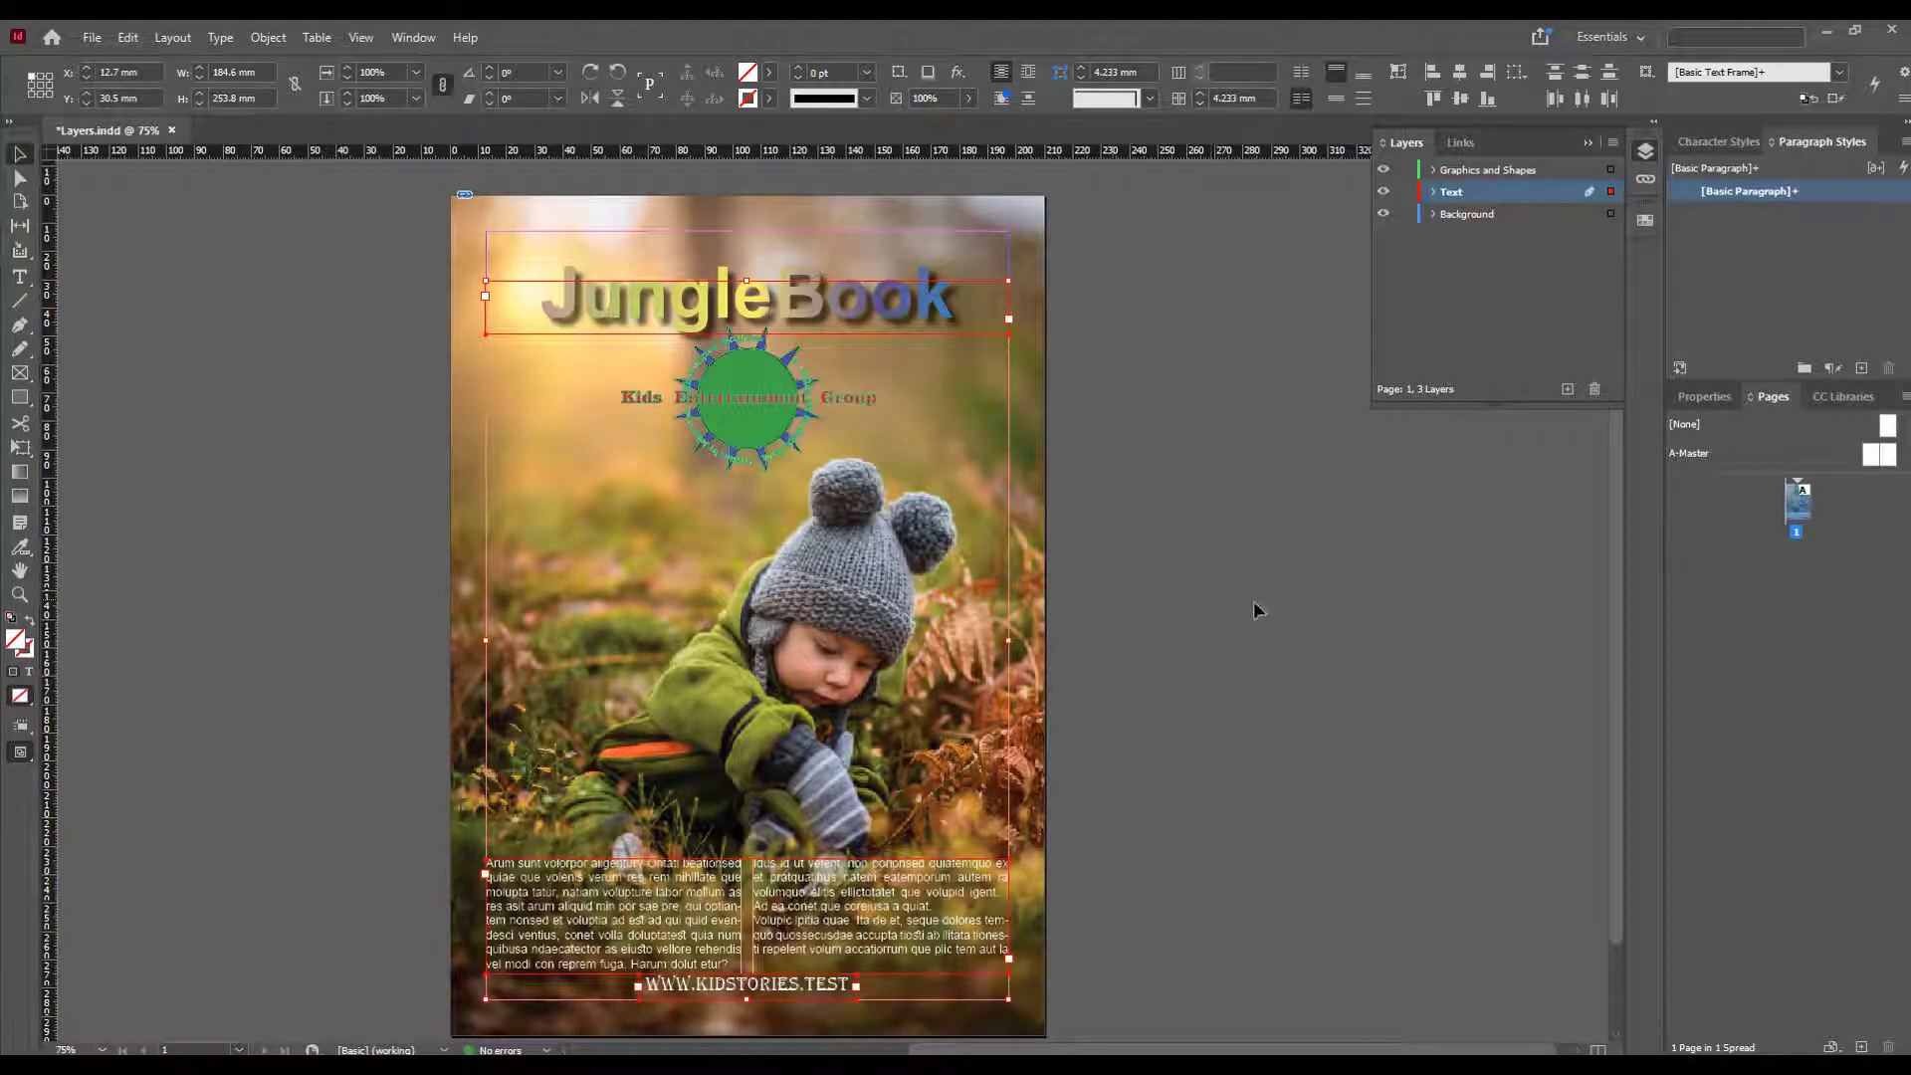
left_click(1461, 289)
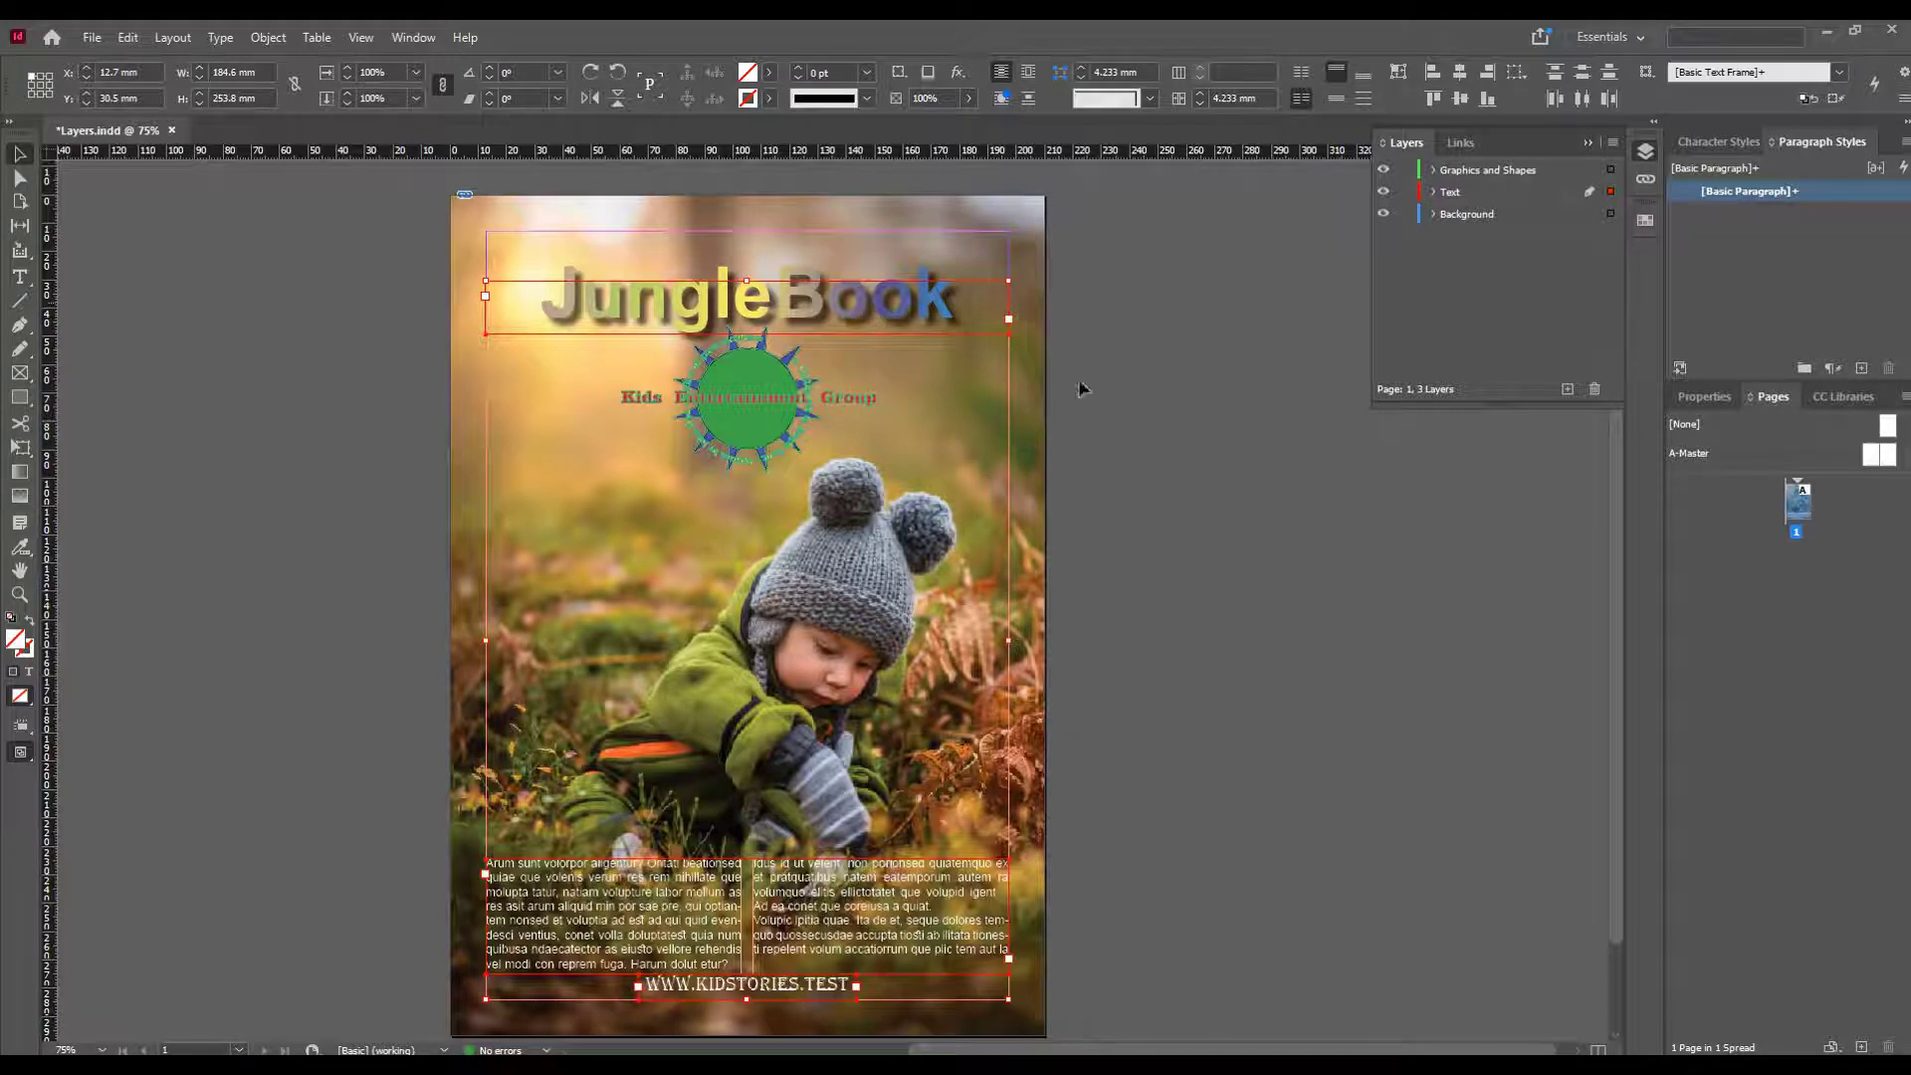
left_click(1141, 392)
Shift the JungleBook title to about X 36 mm and the background photo to about X 69 mm, undoing each move.
left_click(858, 306)
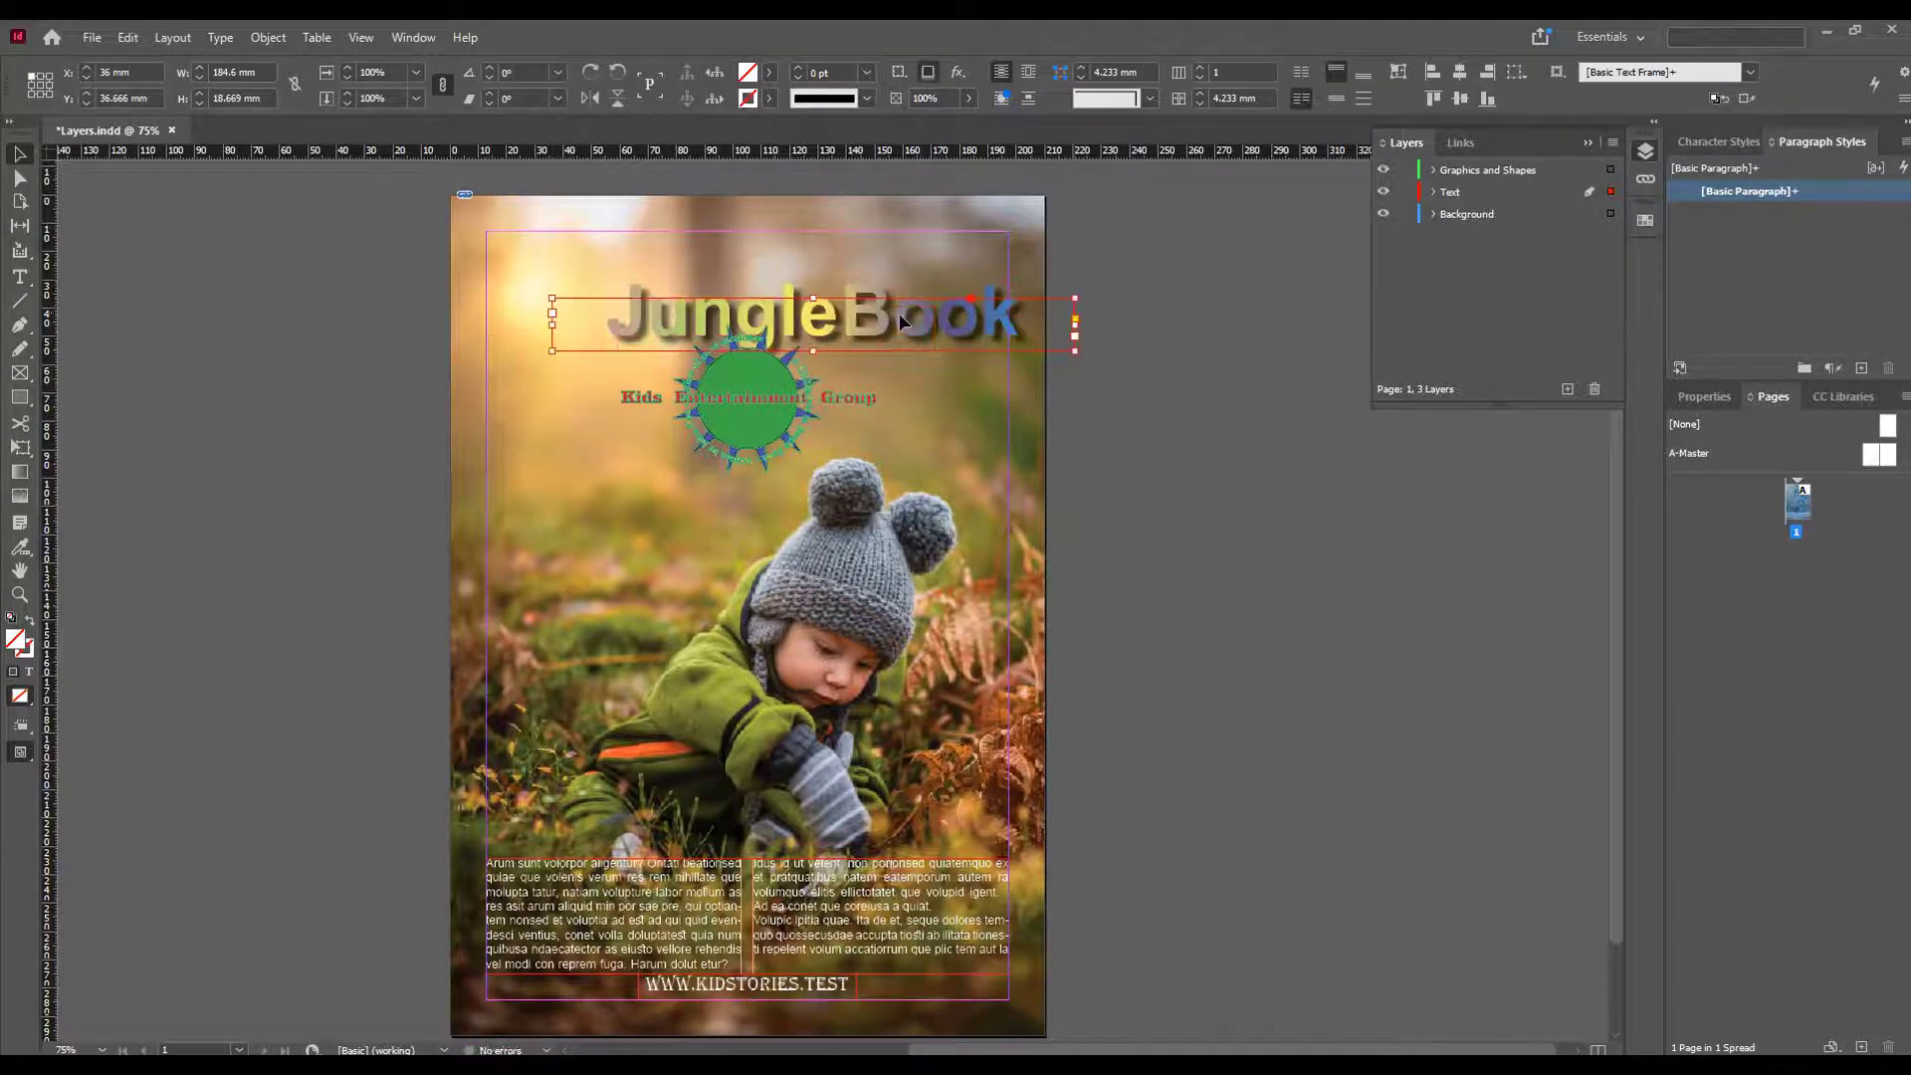
mouse_move(858, 306)
left_mouse_down()
mouse_move(776, 328)
mouse_move(901, 316)
mouse_move(851, 304)
left_mouse_up()
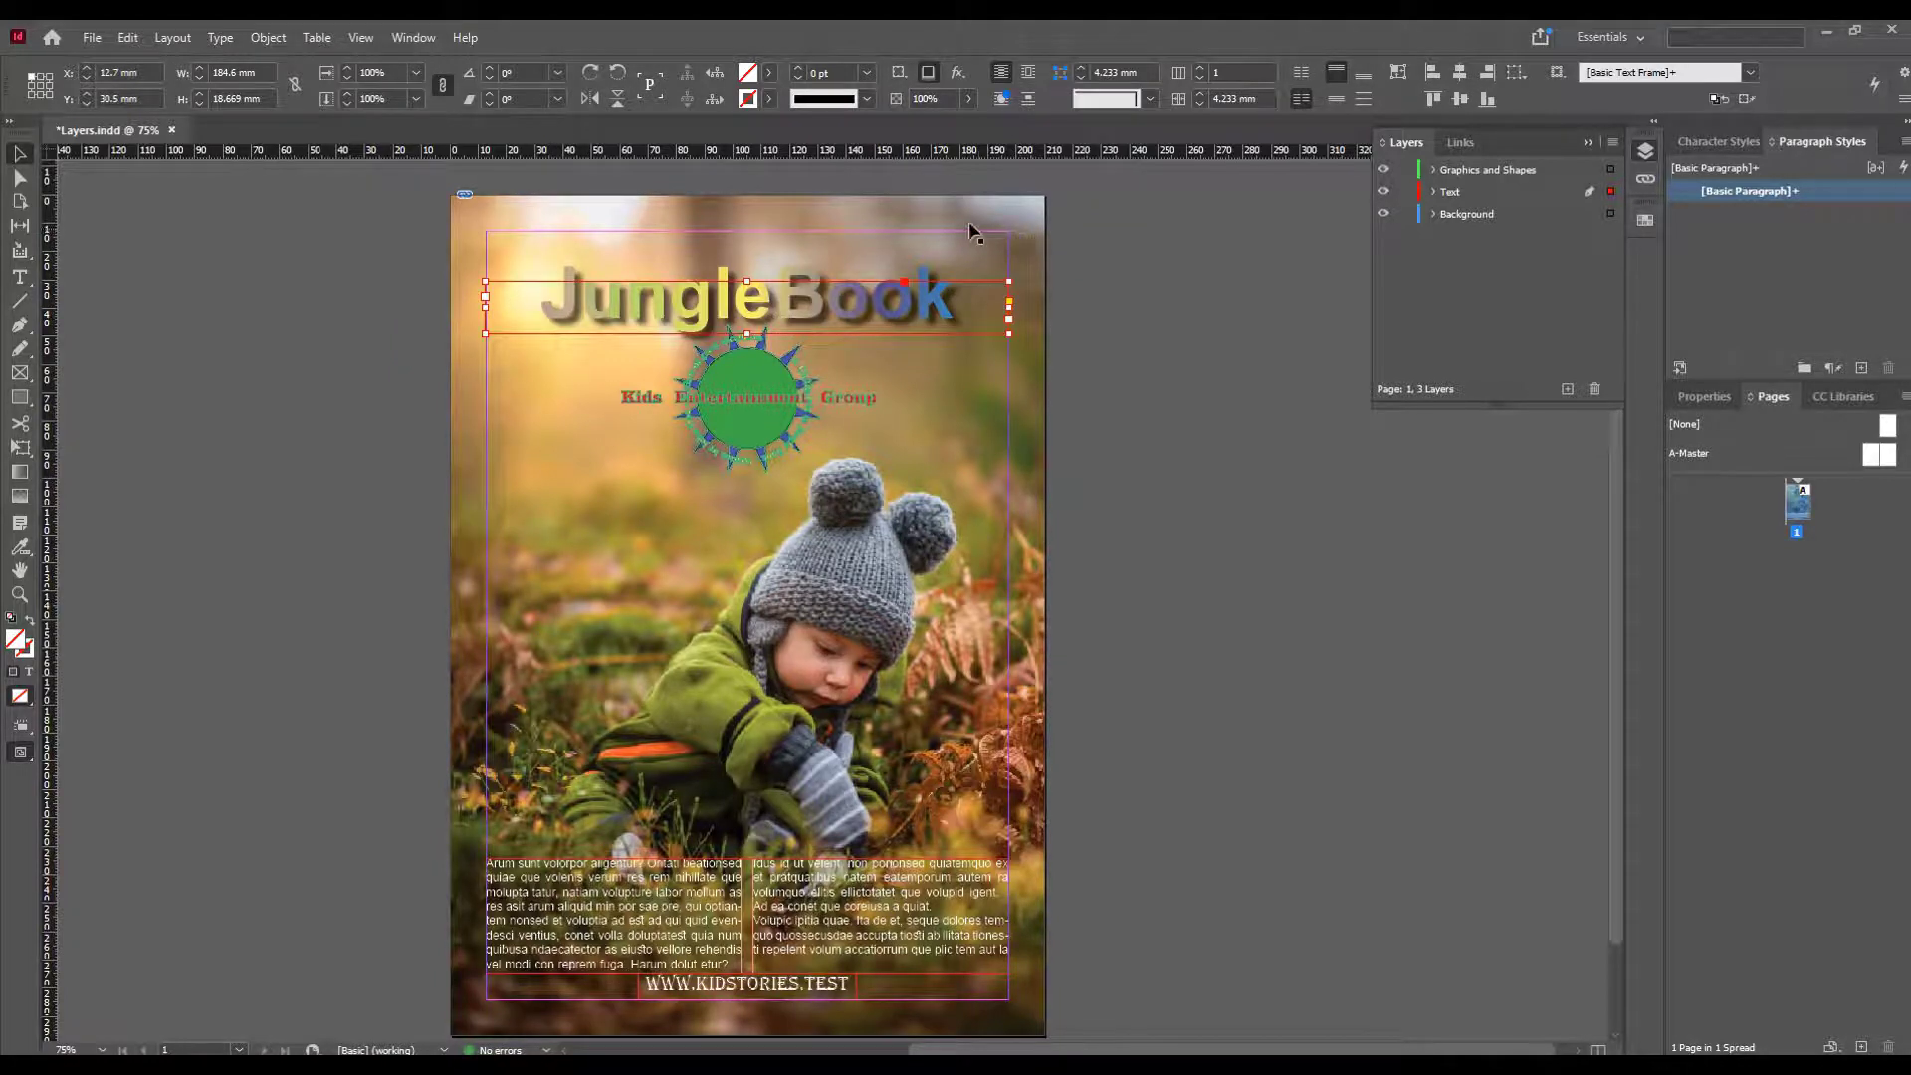
left_click_drag(974, 227, 1167, 245)
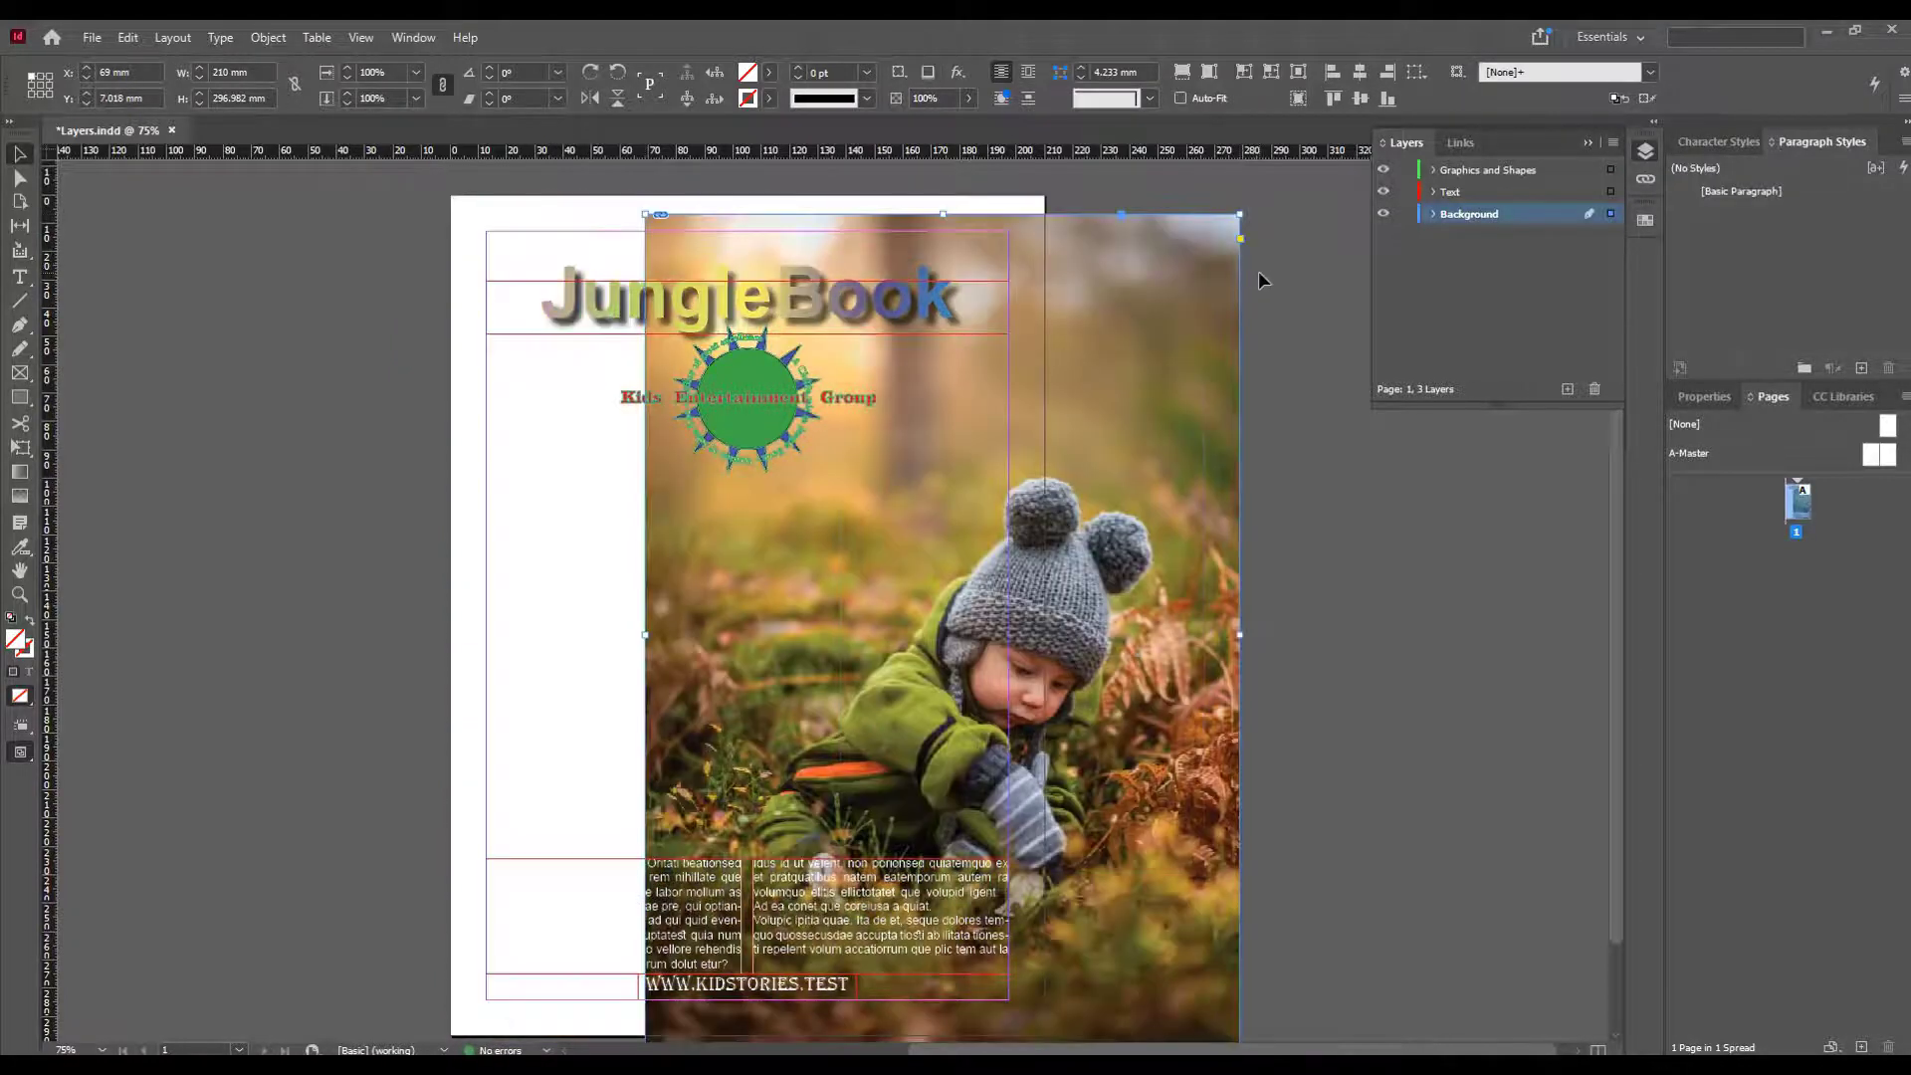
key("ctrl+z")
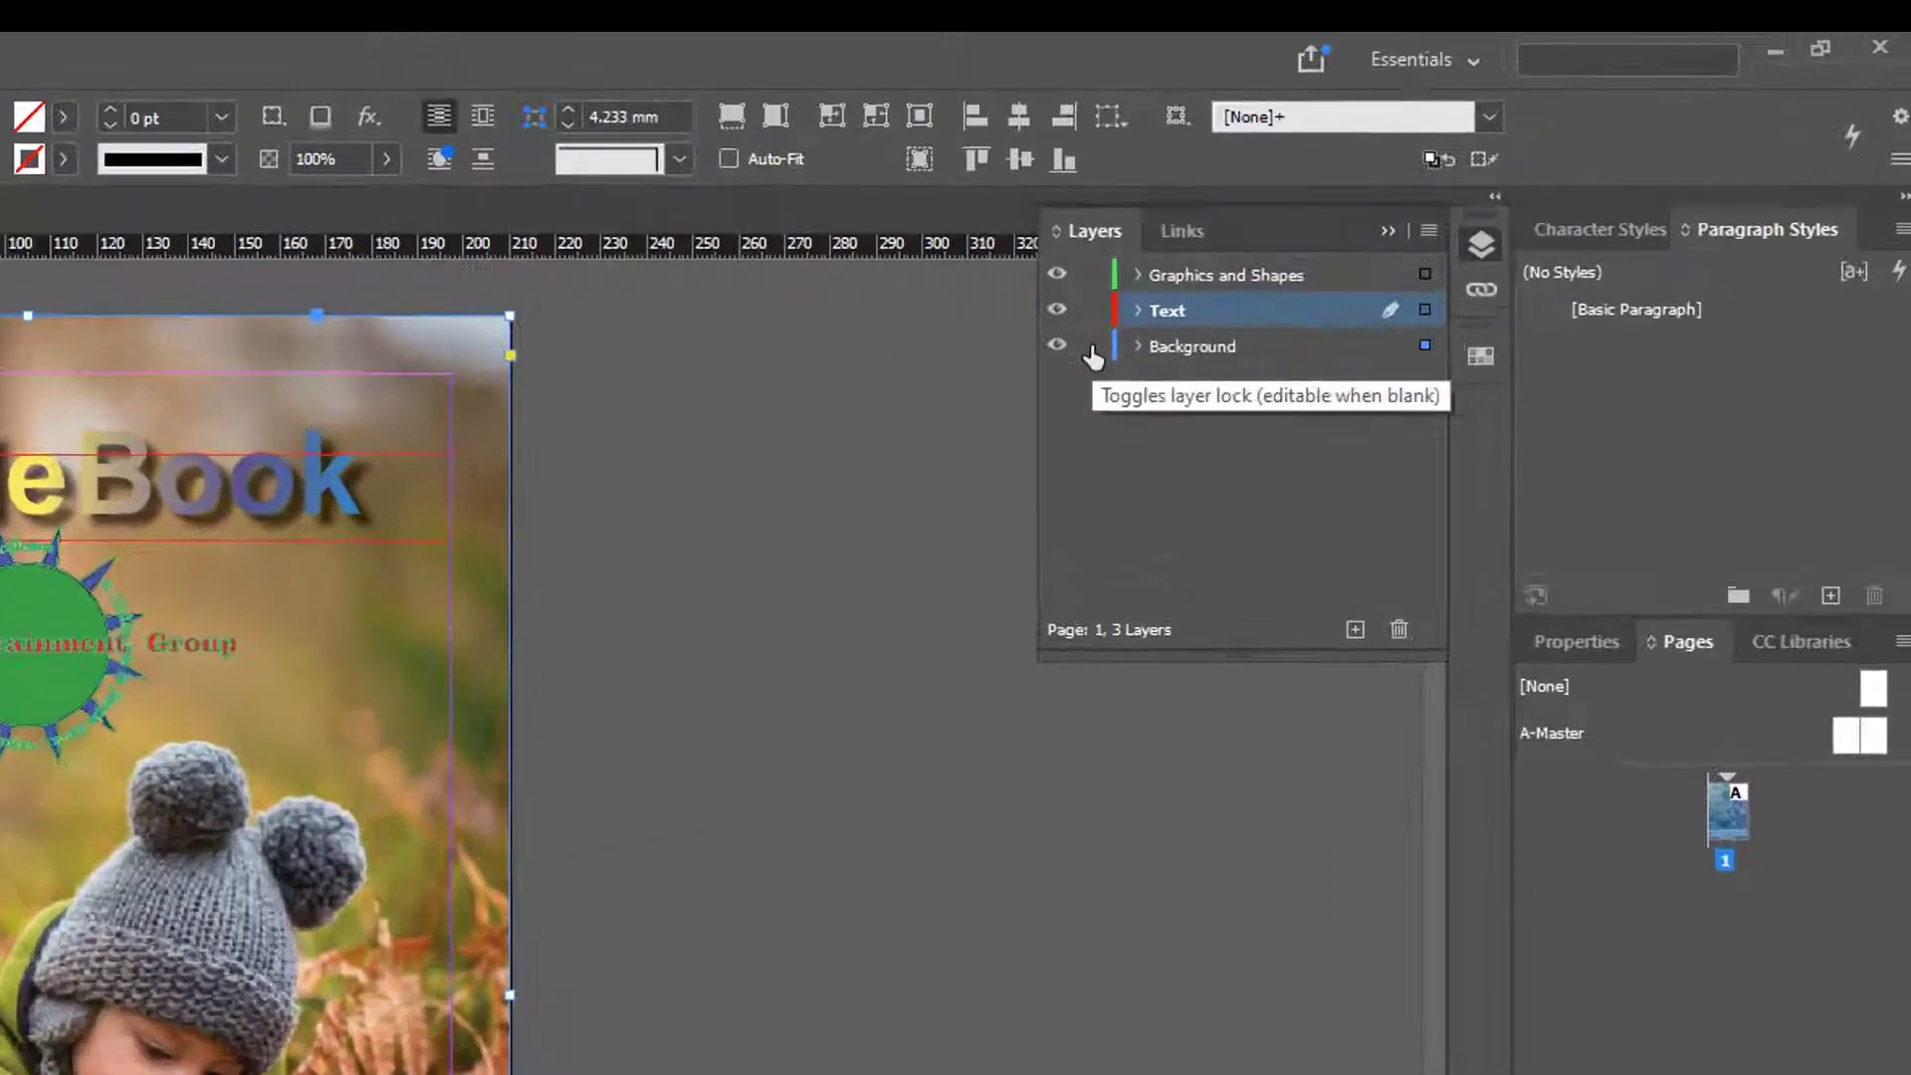
Lock the Background layer to protect the cover photo against editing.
left_click(1403, 215)
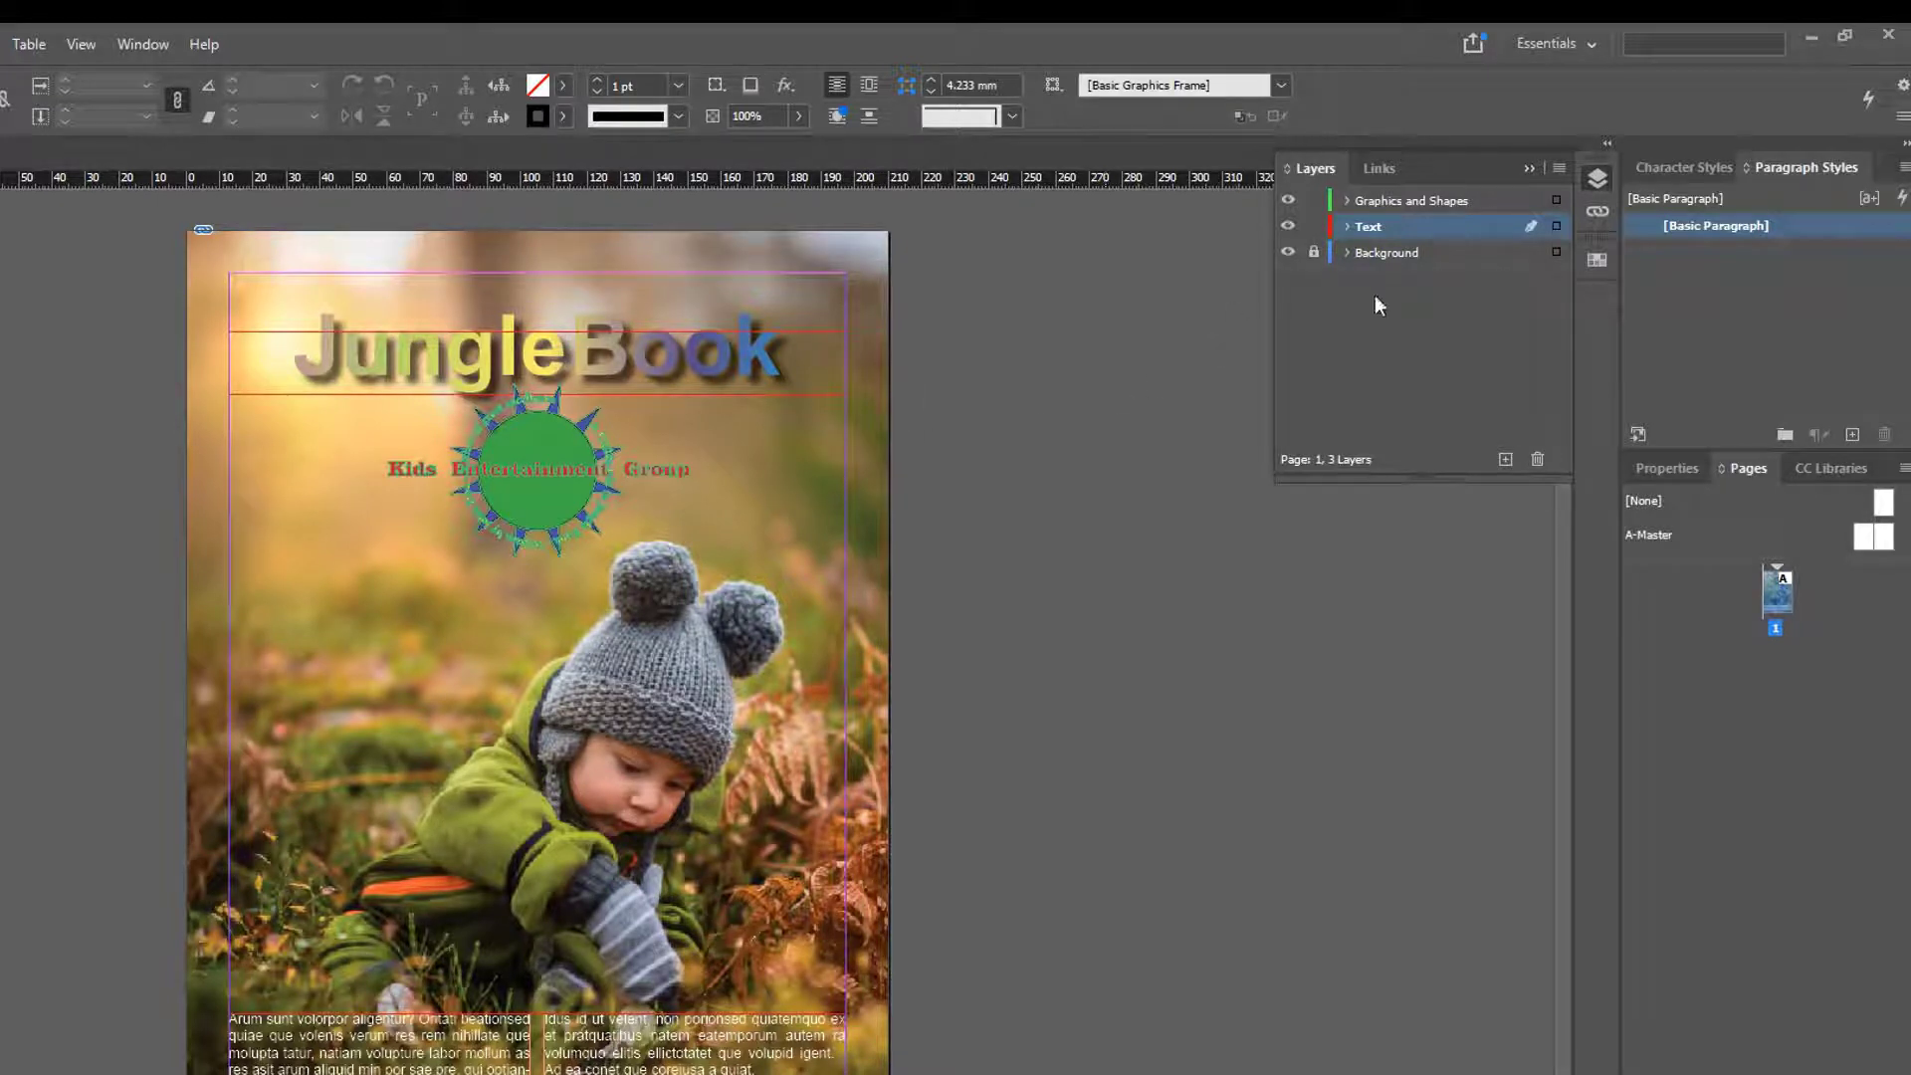
Expand the Background layer and toggle the visibility of its two photos to preview the swing photo, restoring the shrubs photo.
left_click(1346, 254)
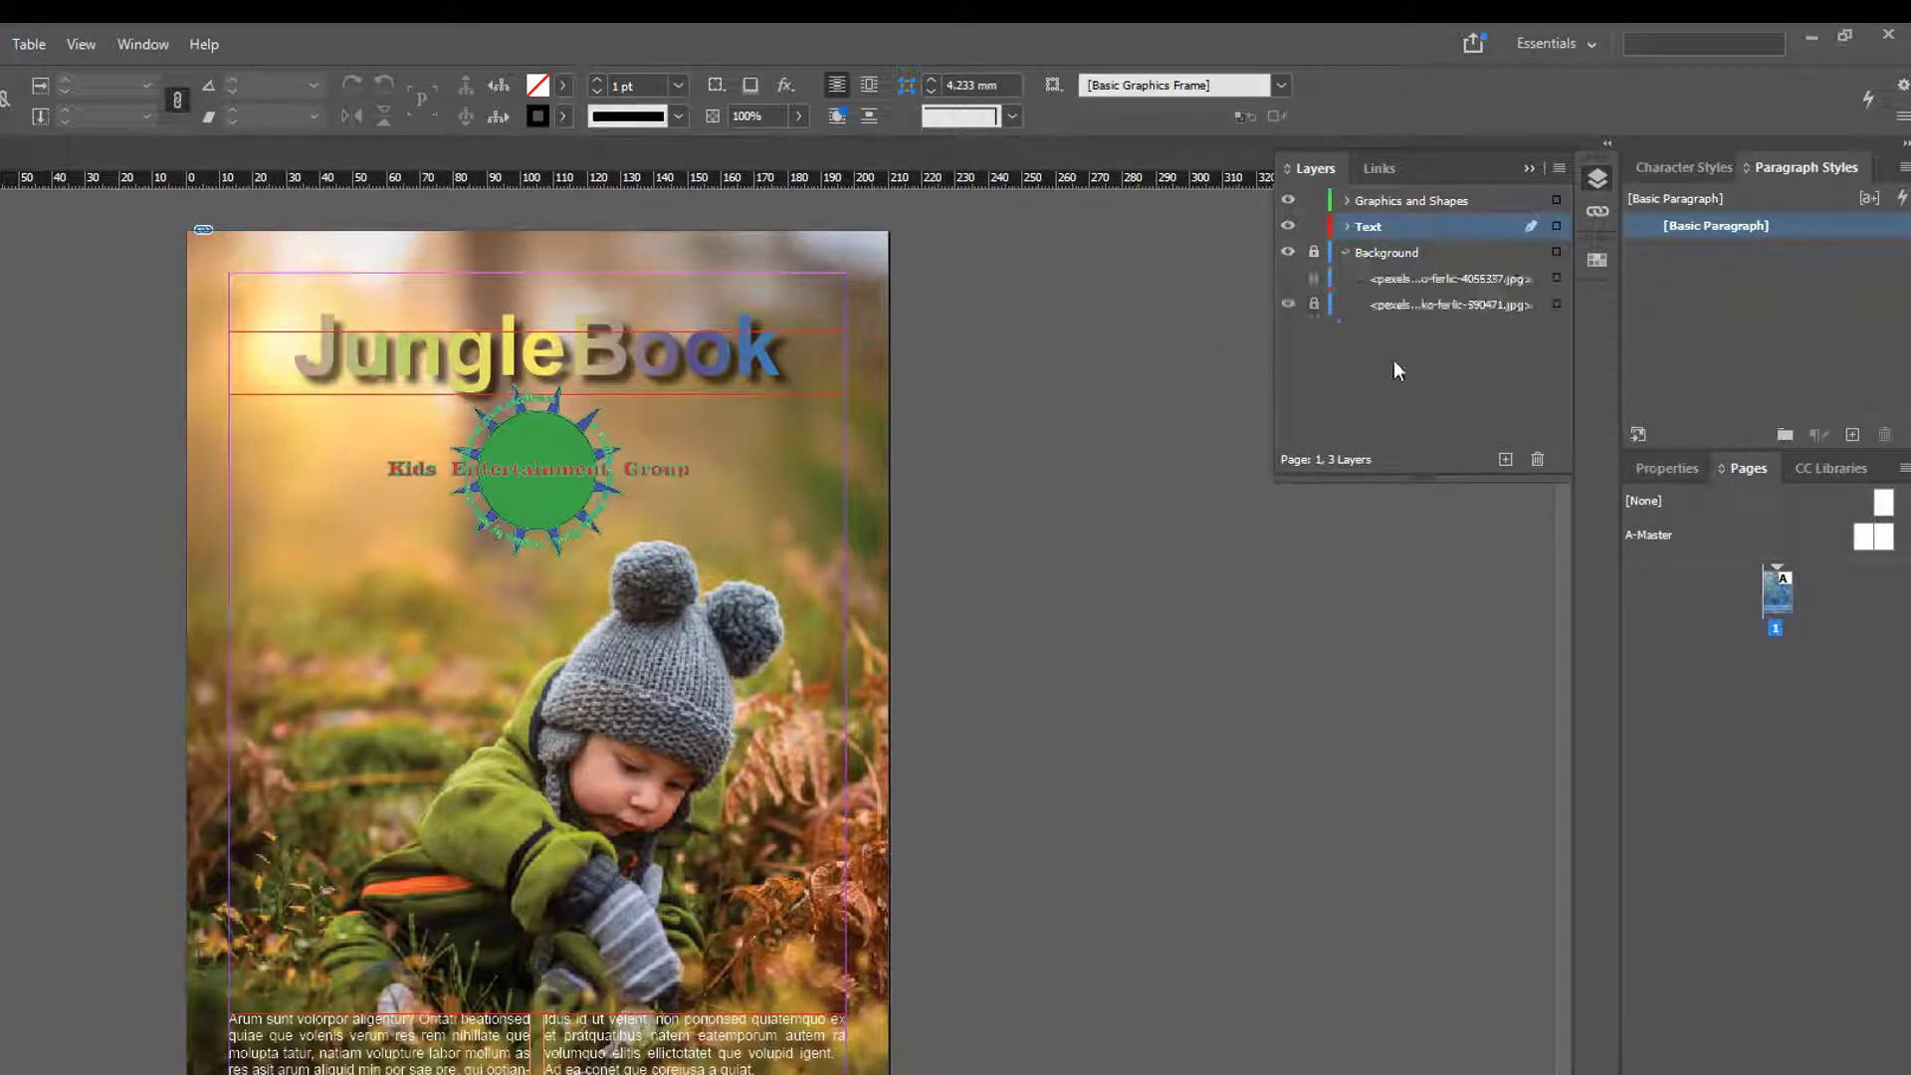
left_click(1441, 306)
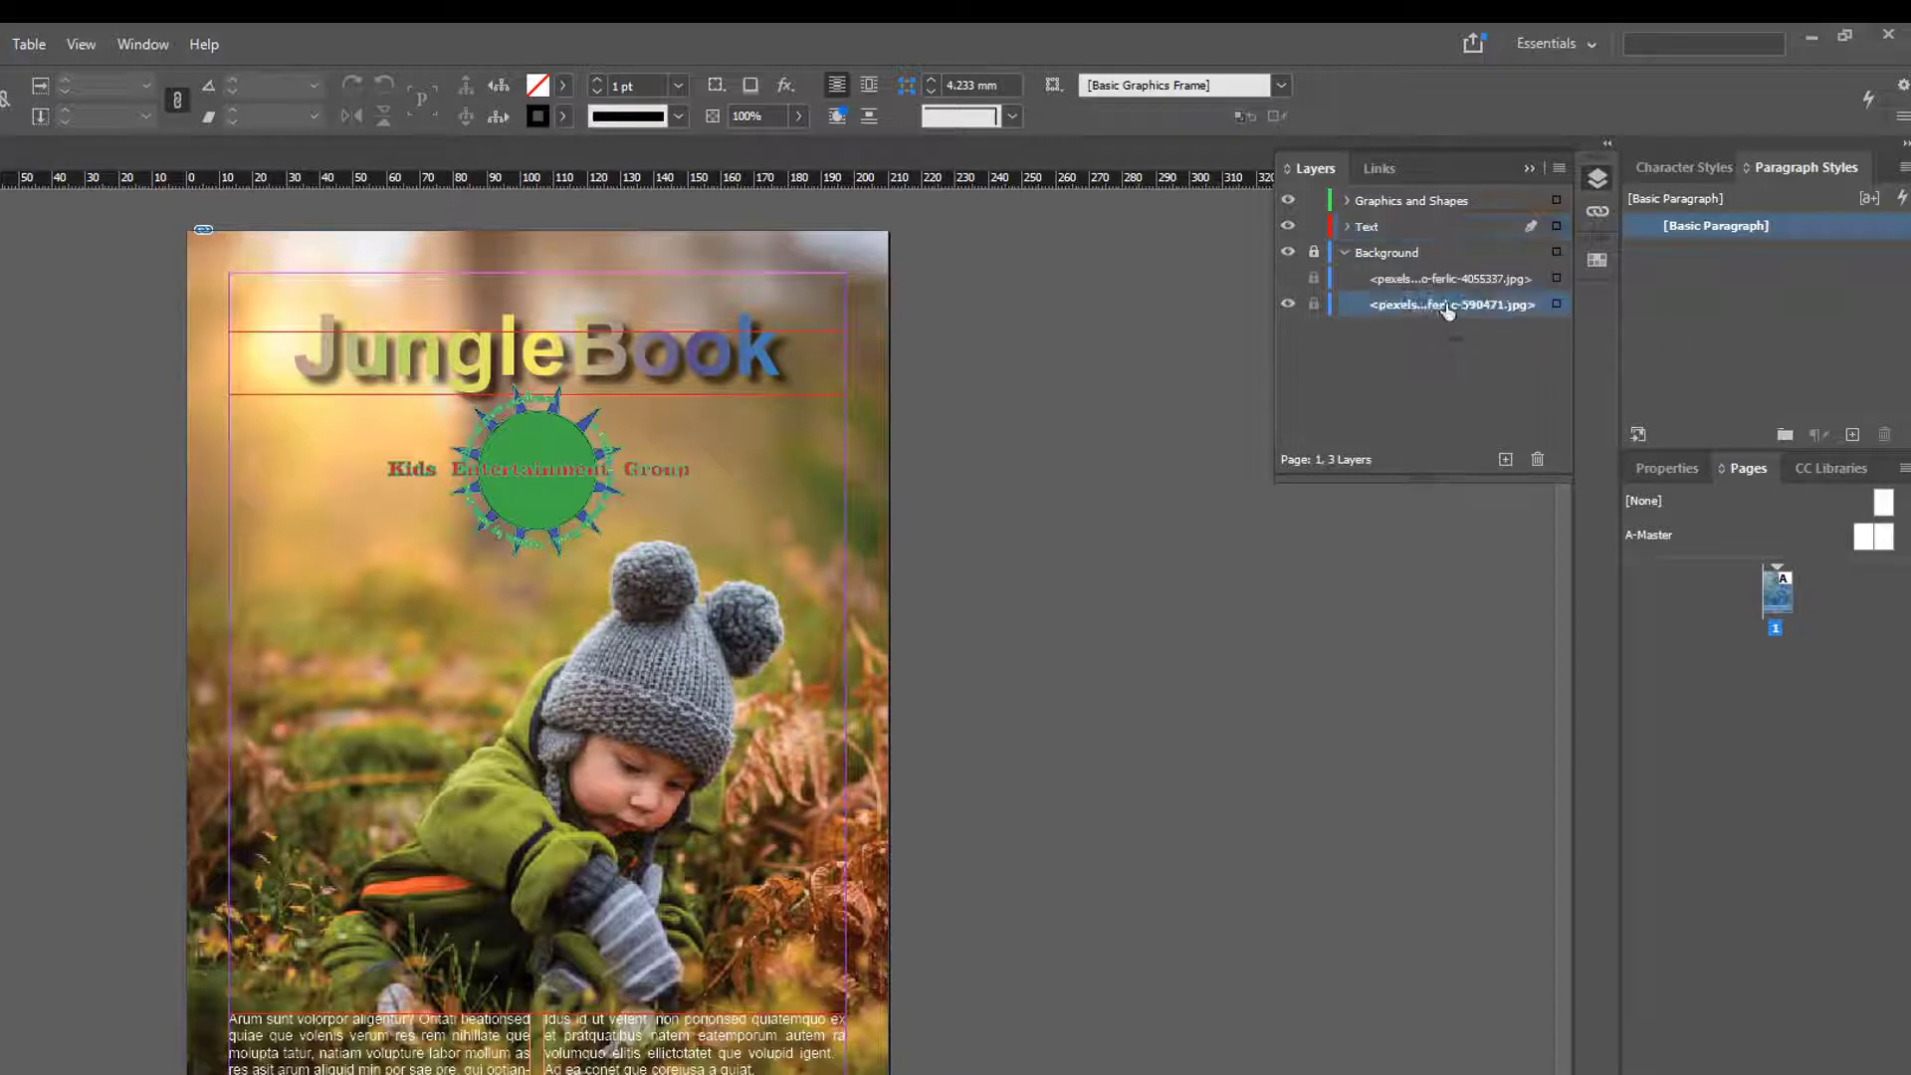
left_click(1288, 306)
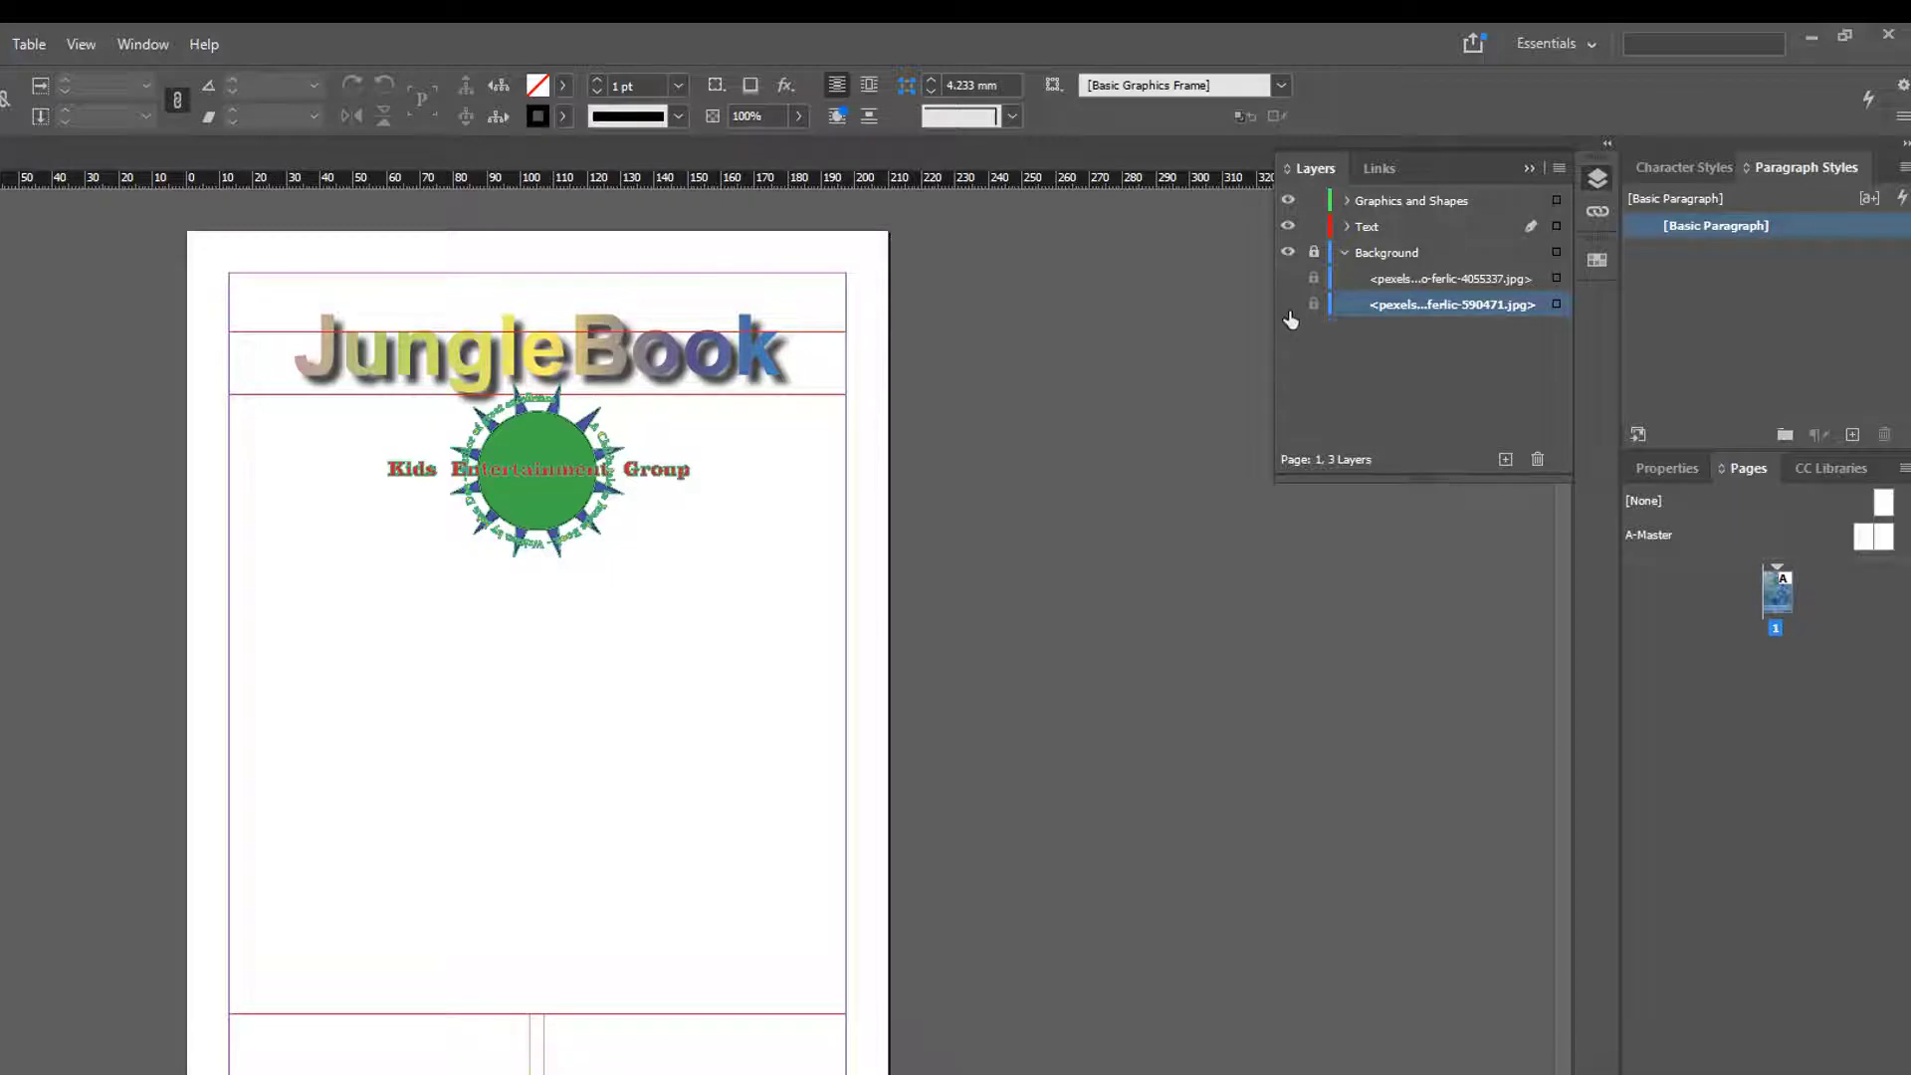
left_click(1289, 279)
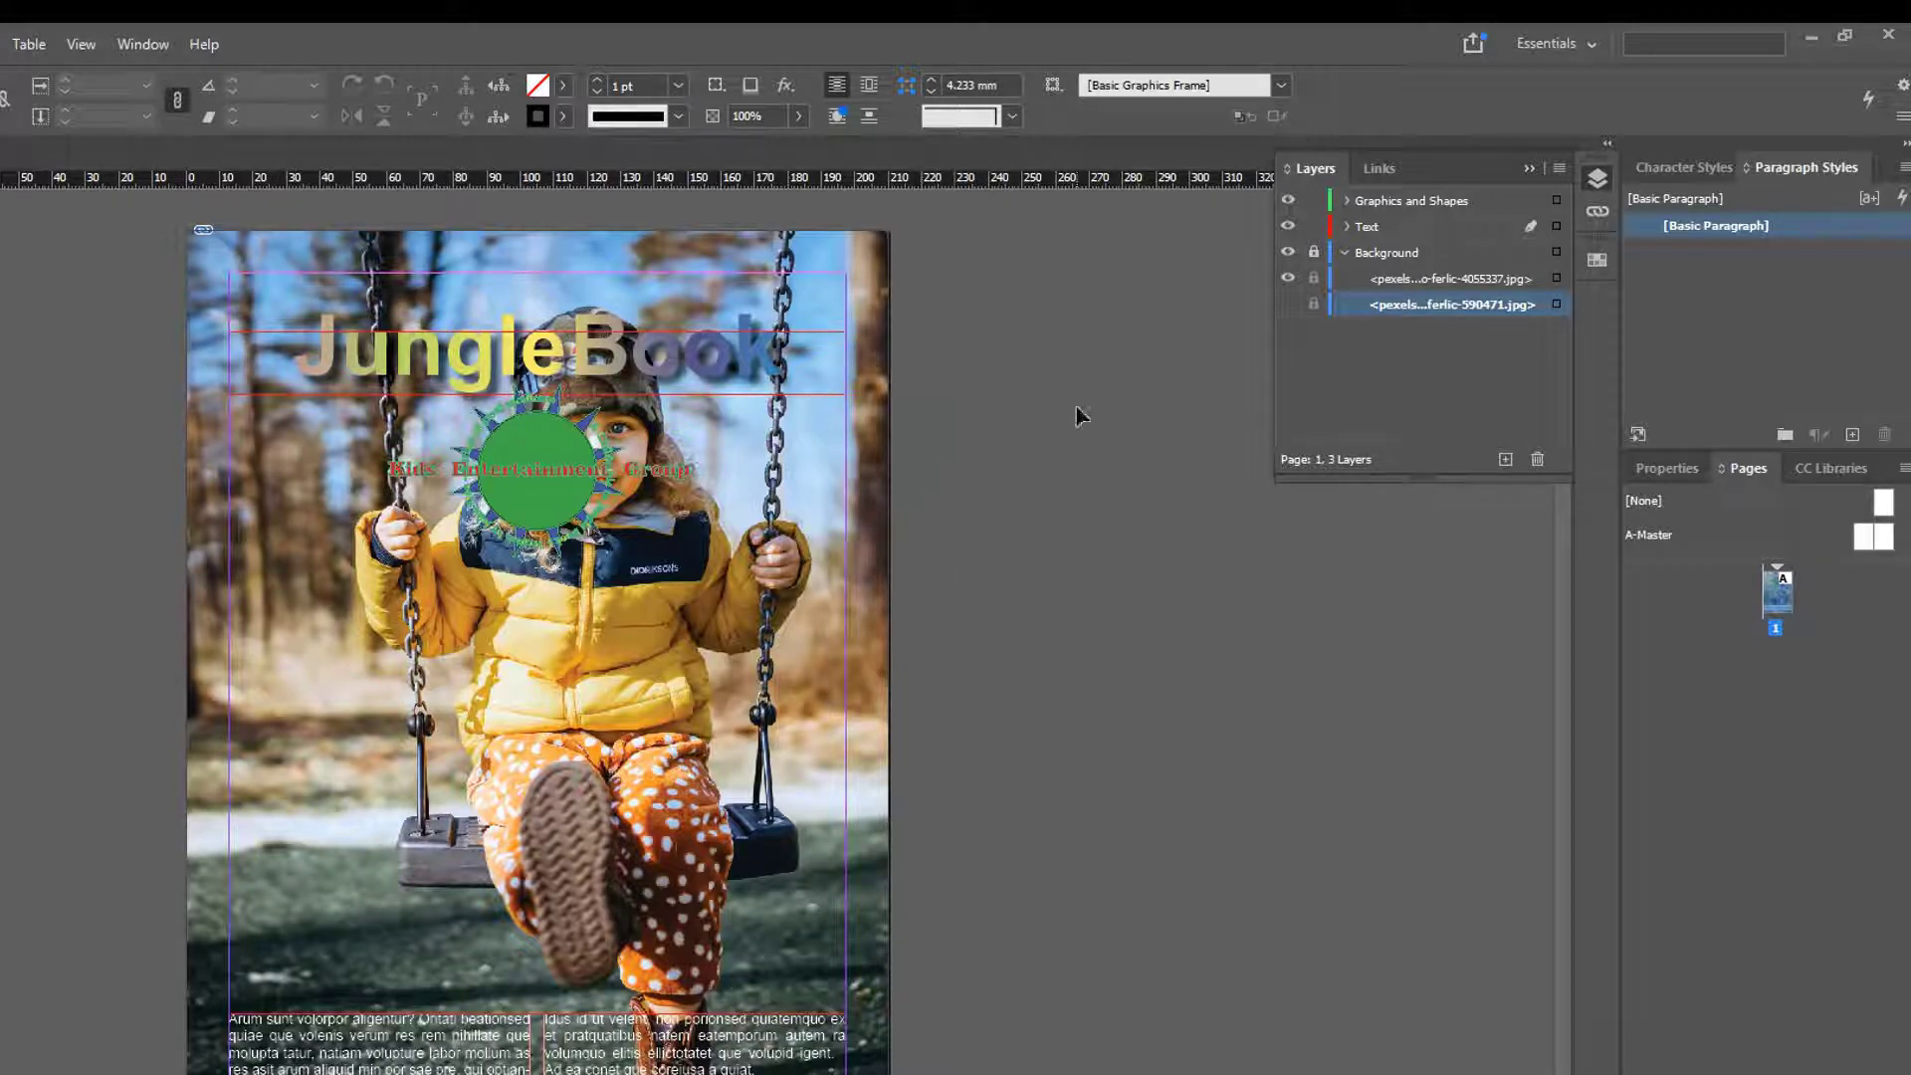
left_click(1288, 279)
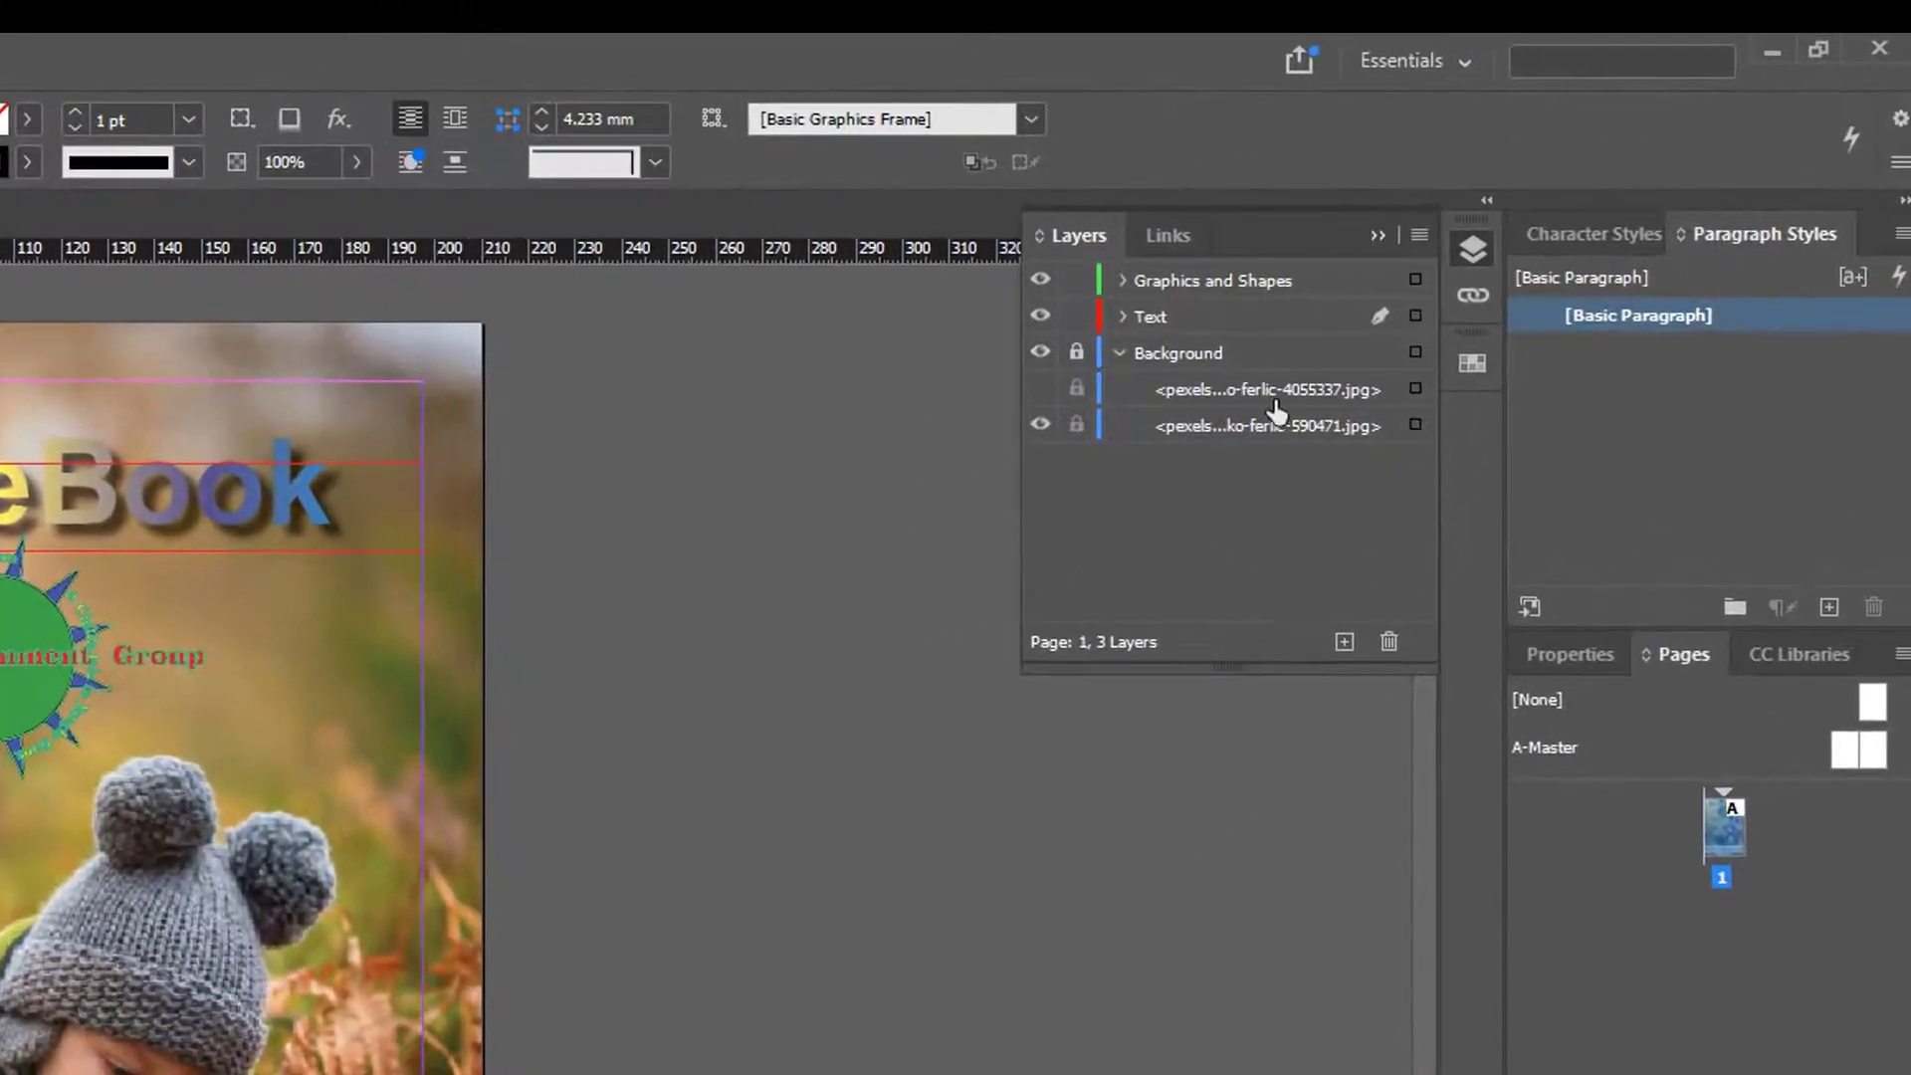
left_click(1222, 391)
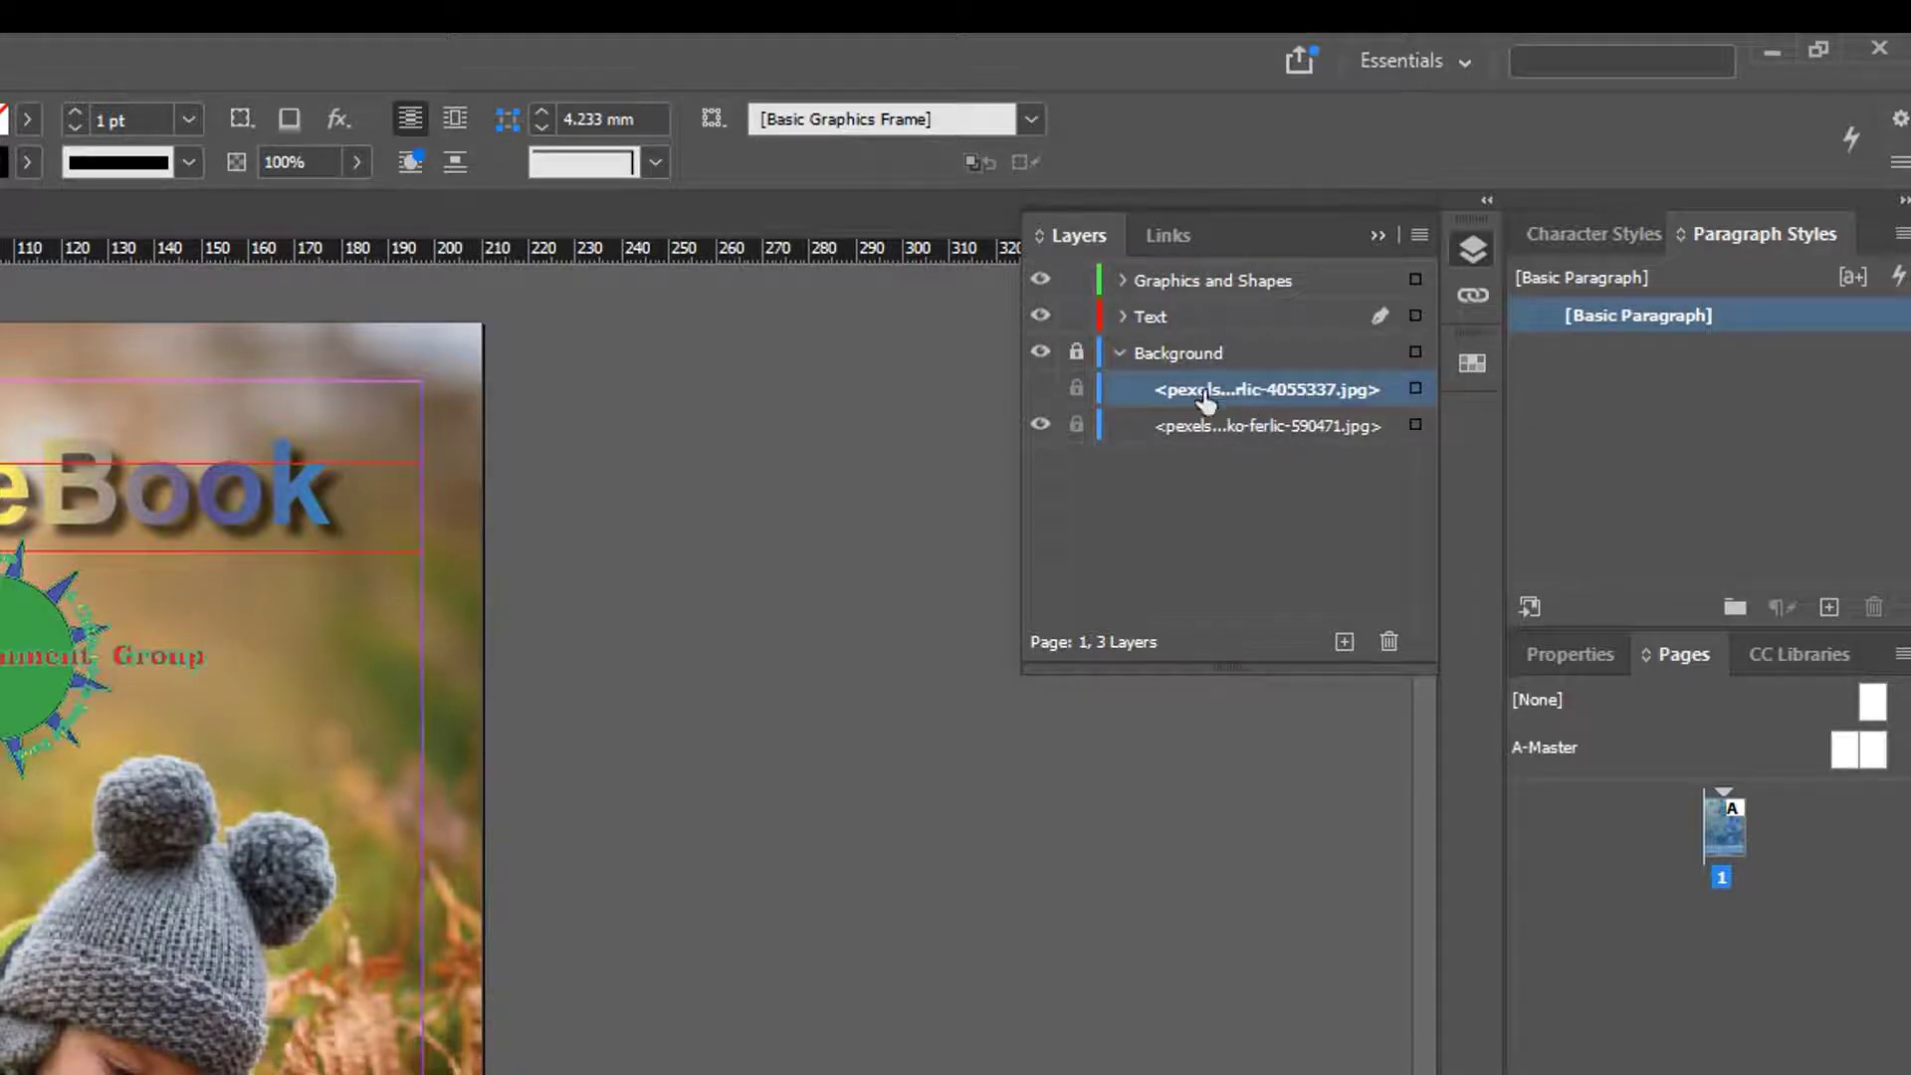
left_click(1304, 428)
left_click(1299, 390)
left_click(1302, 428)
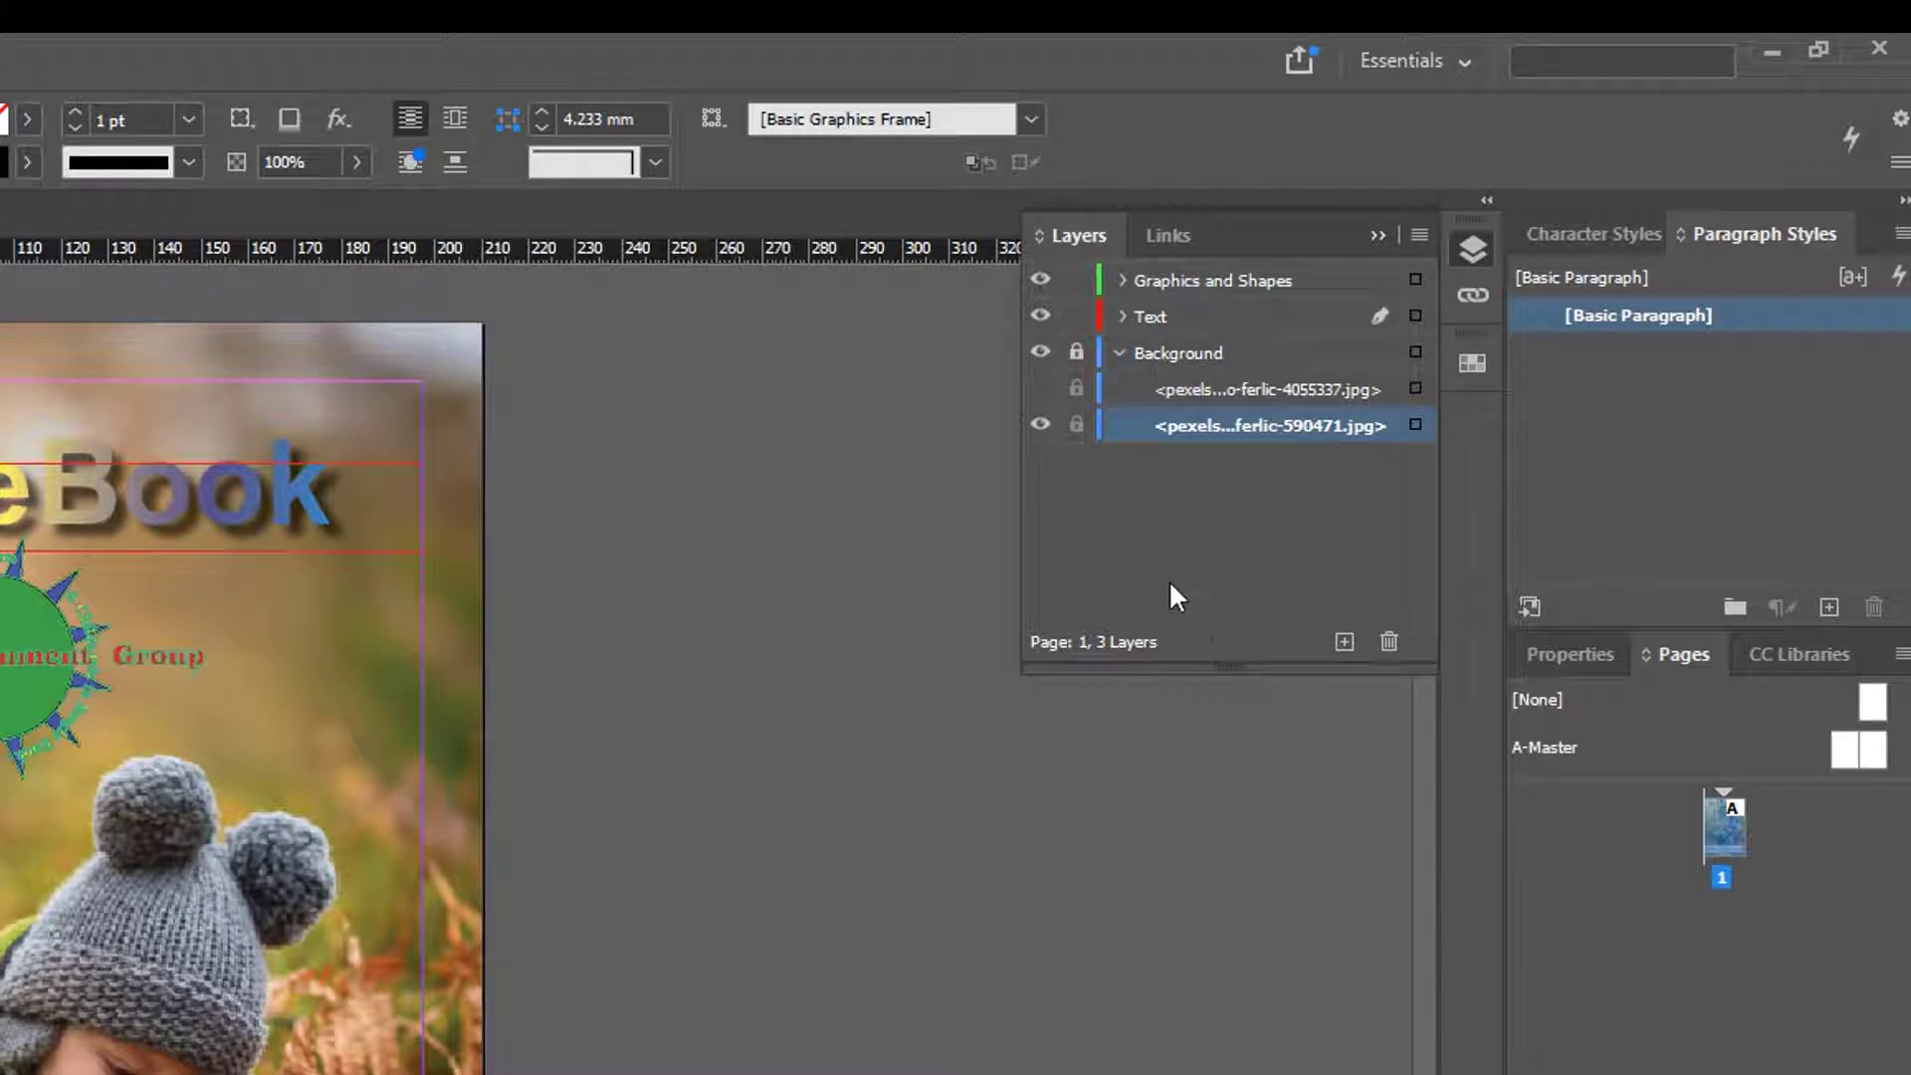
right_click(1237, 428)
left_click(1254, 504)
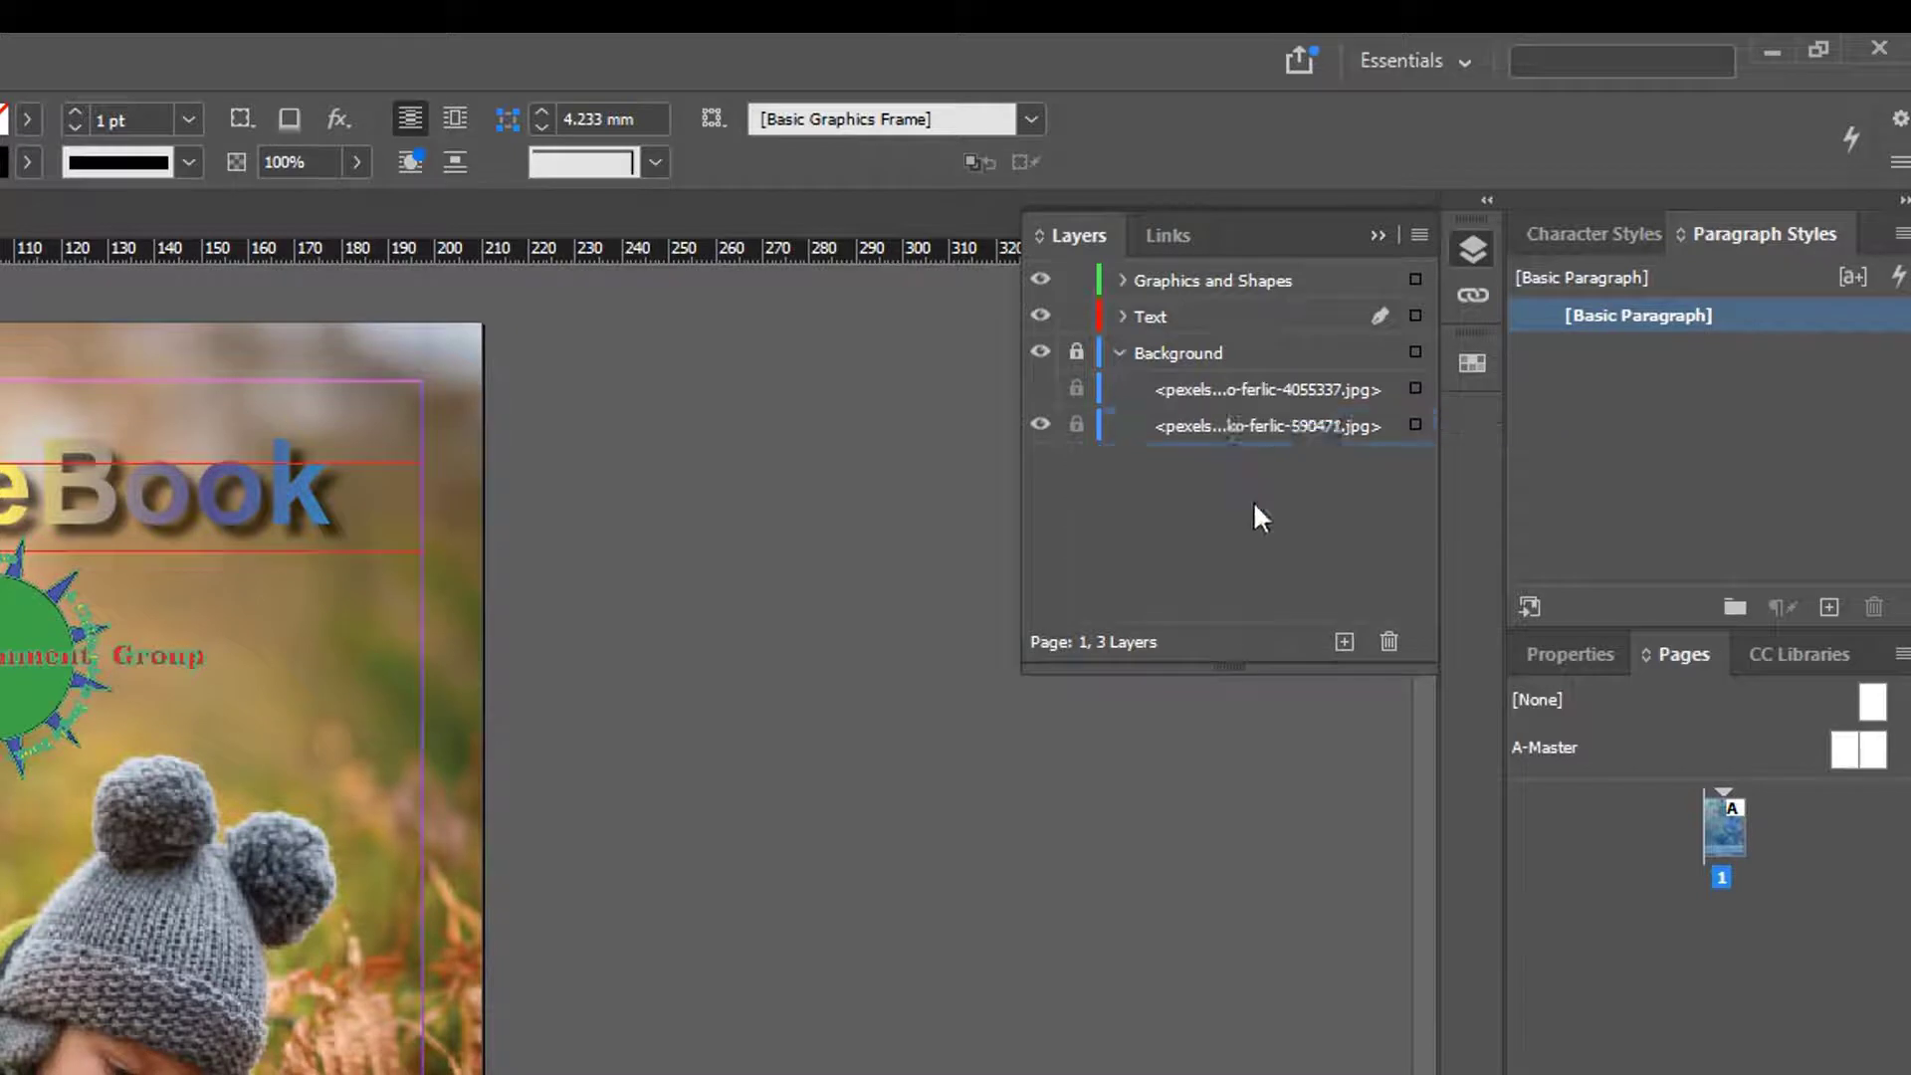
Rename the Background layer's photo item ending in 590471.jpg as "Kid palying with shrubs".
left_click(1260, 436)
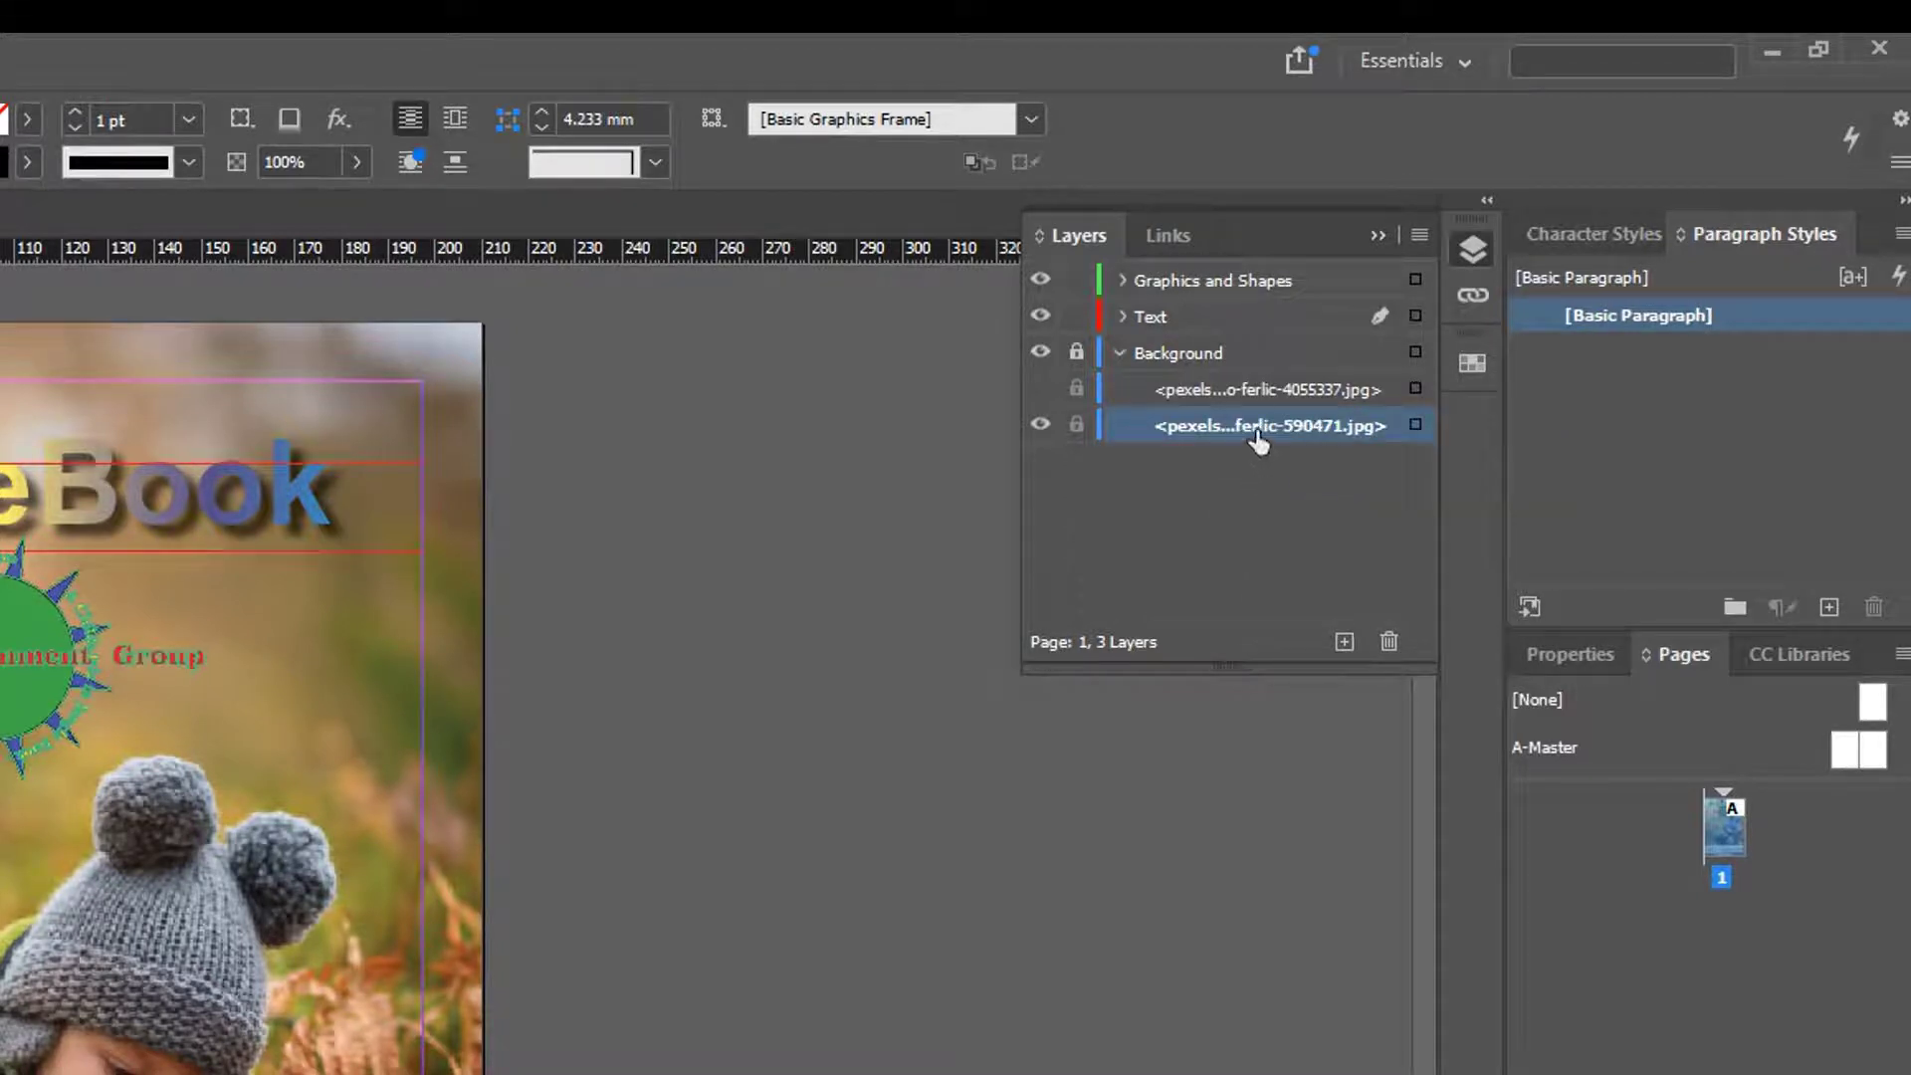
left_click(1259, 436)
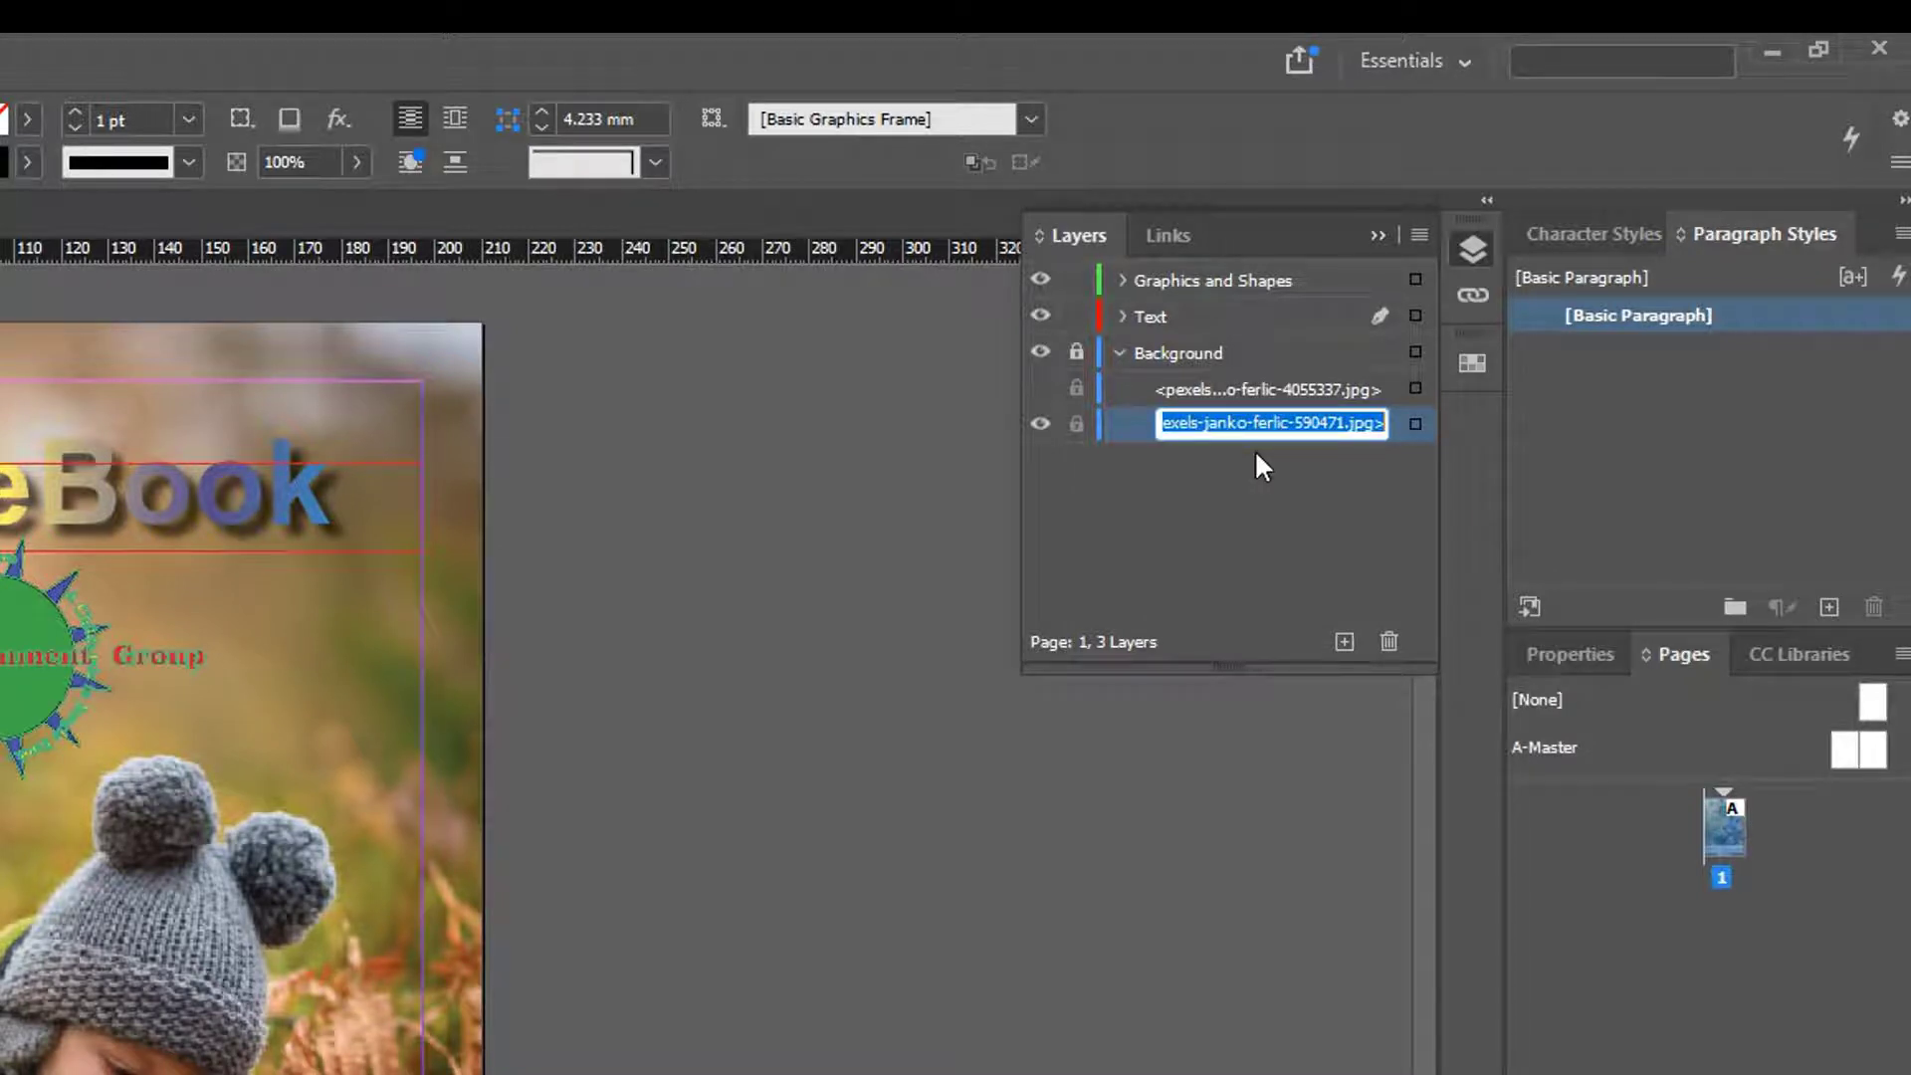
type("Kid palying wit")
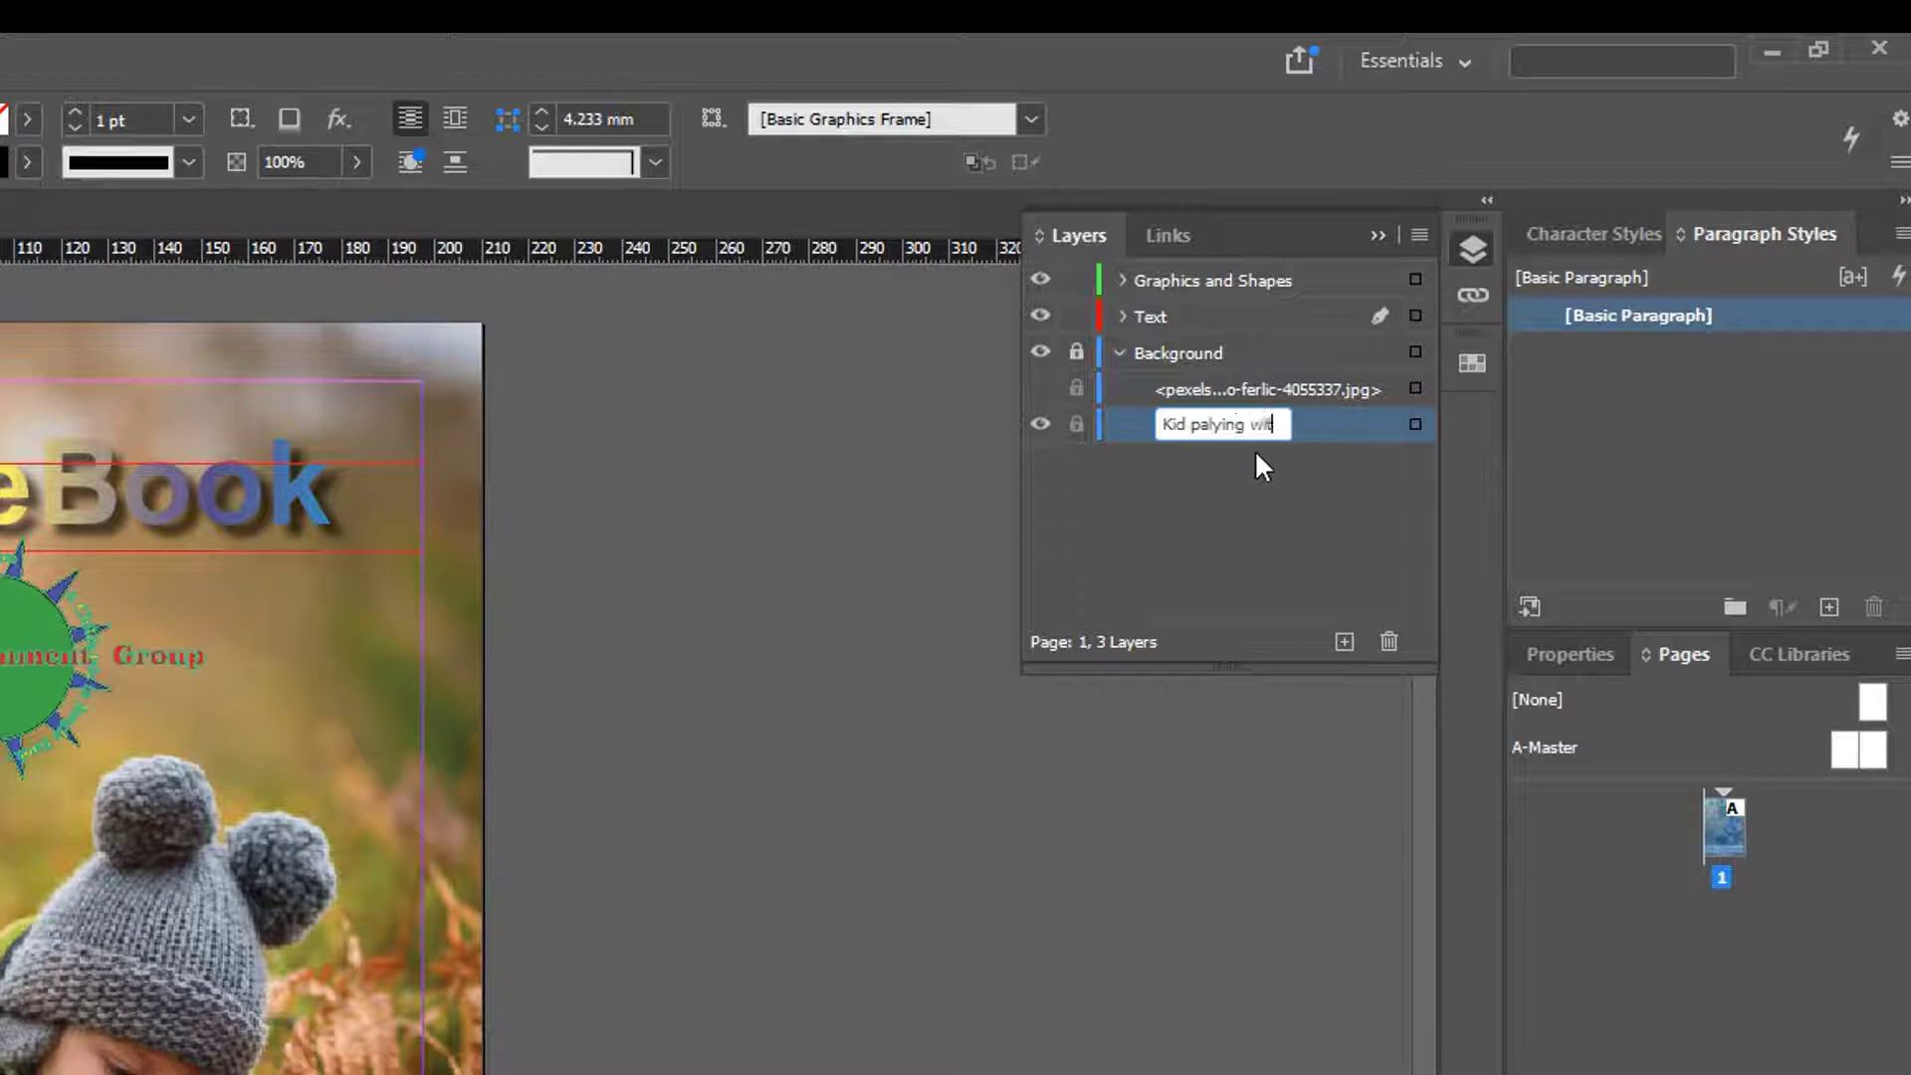
type("h shrubs")
left_click(1330, 544)
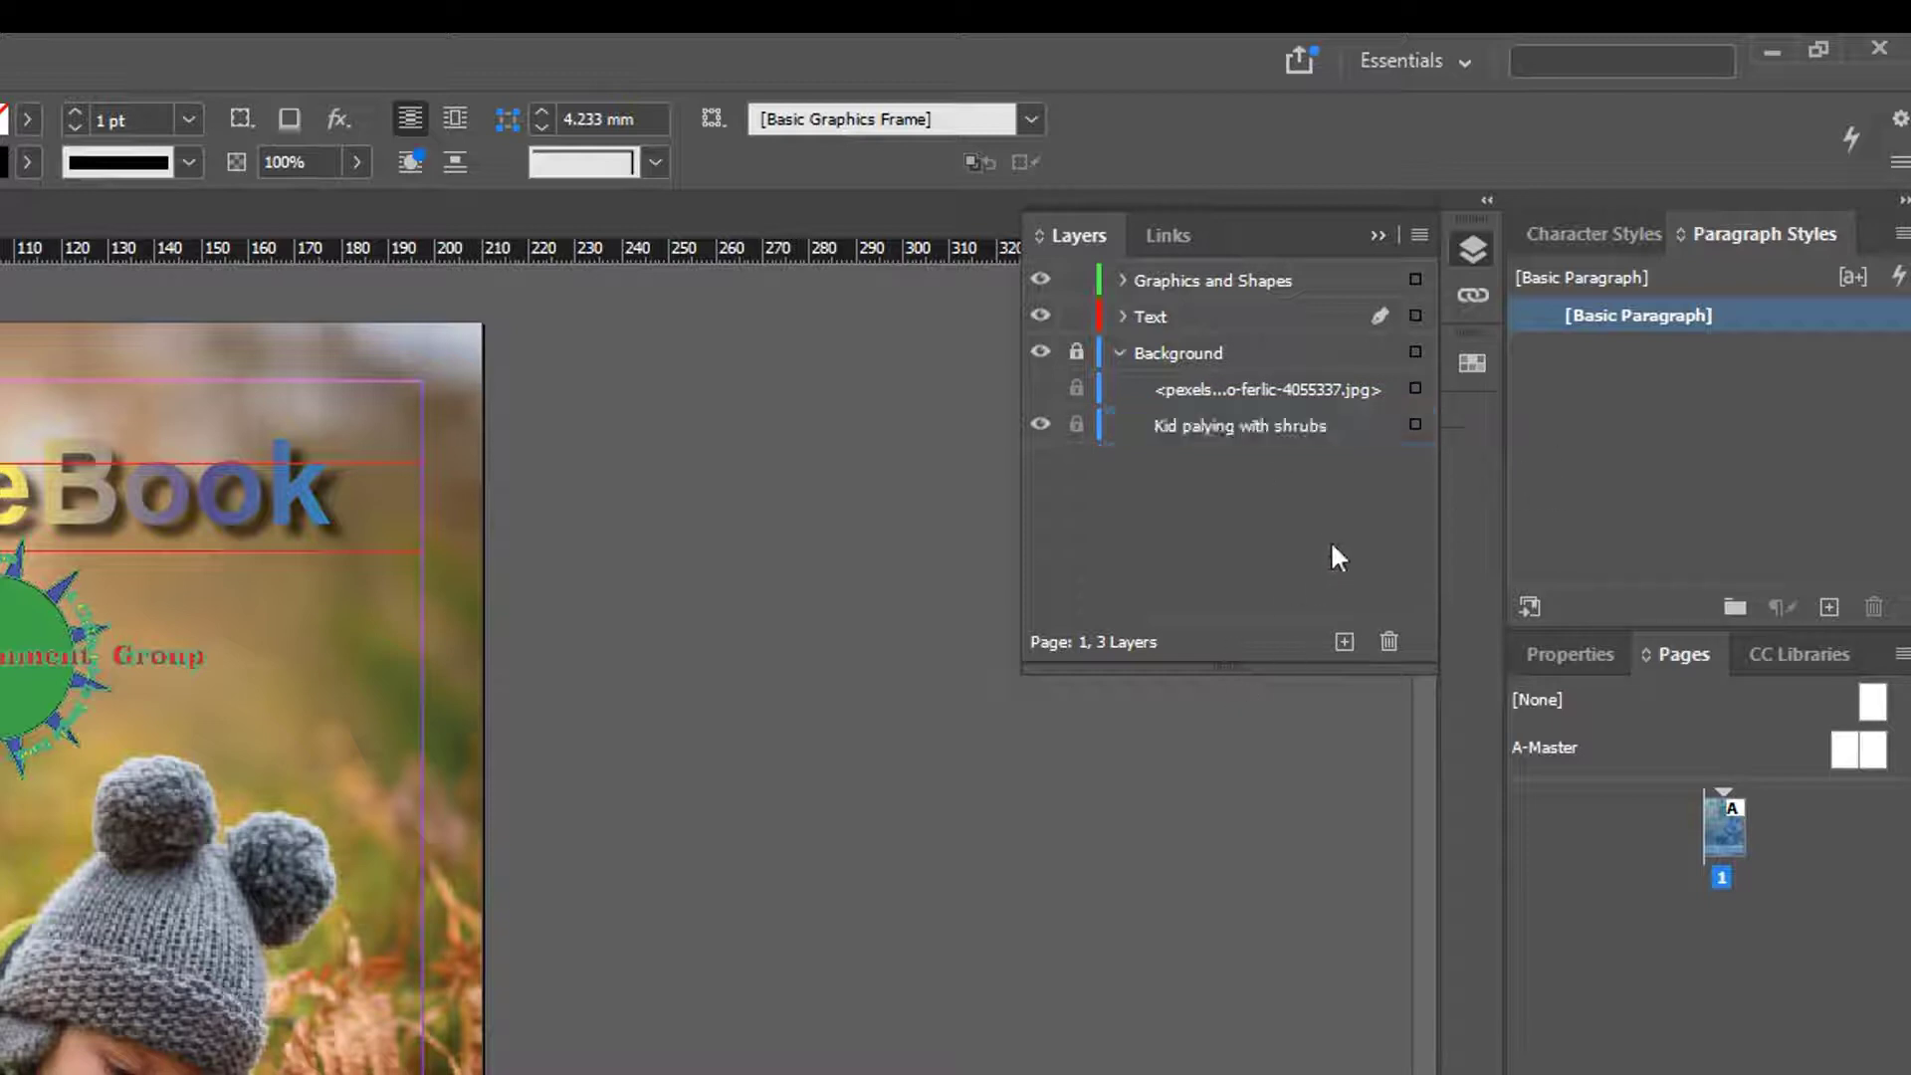
Rename the Background layer's other photo item, ending in 4055337.jpg, as "Kid on a swing" and leave it hidden with the layer collapsed.
left_click(1040, 388)
left_click(1041, 426)
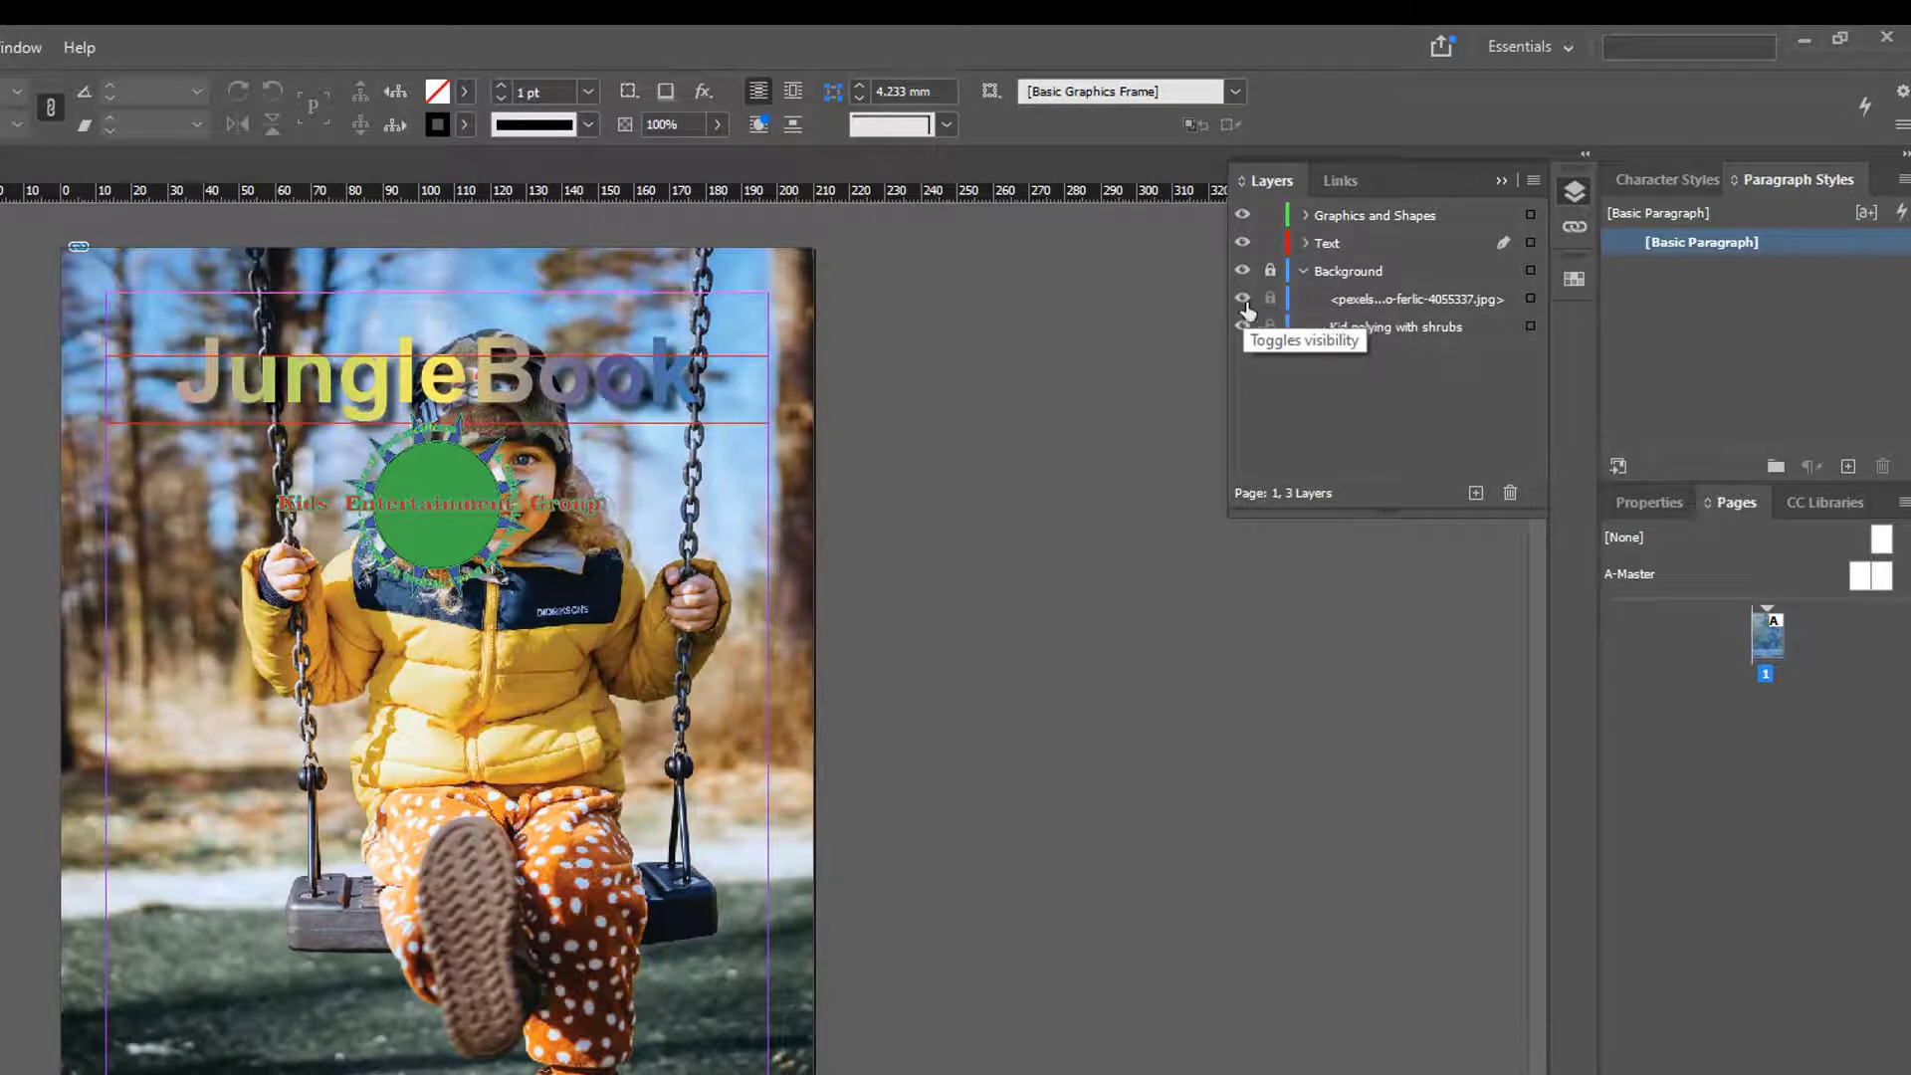
left_click(1382, 300)
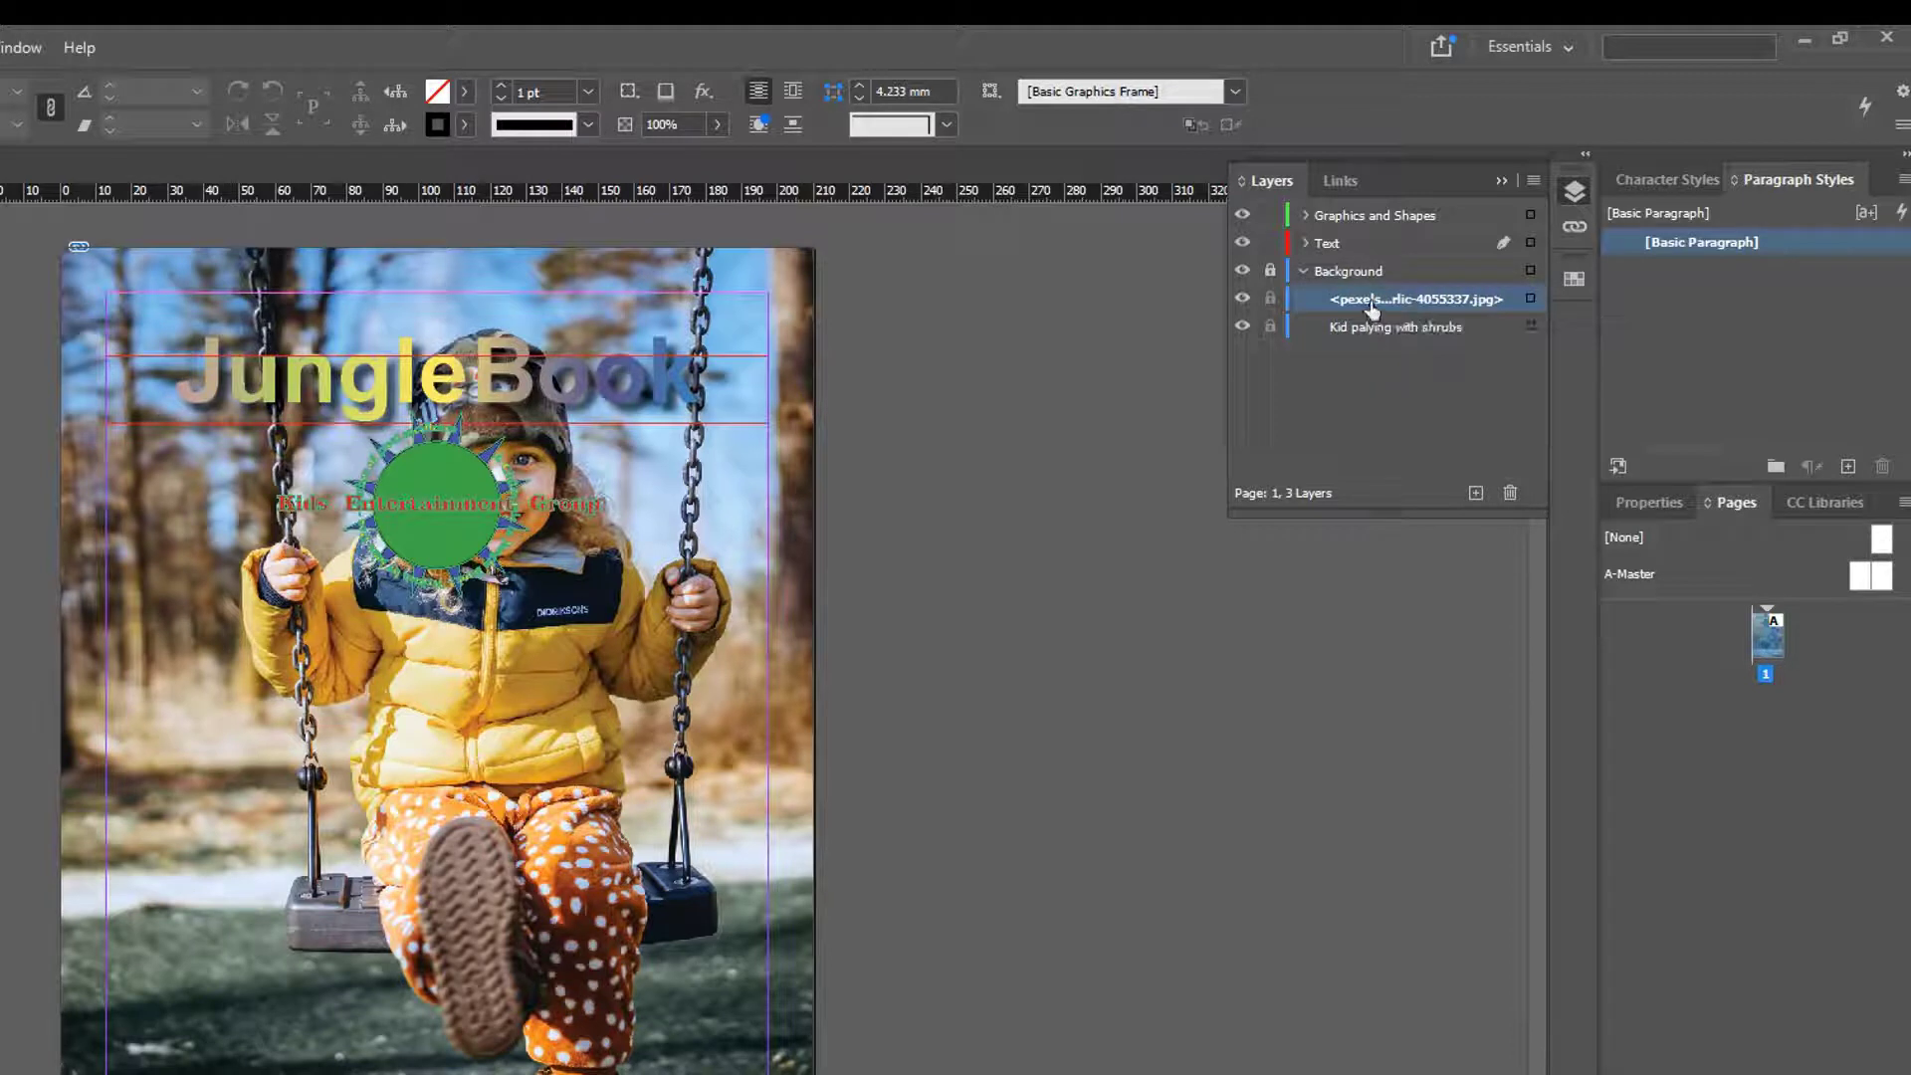
double_click(1367, 312)
type("K")
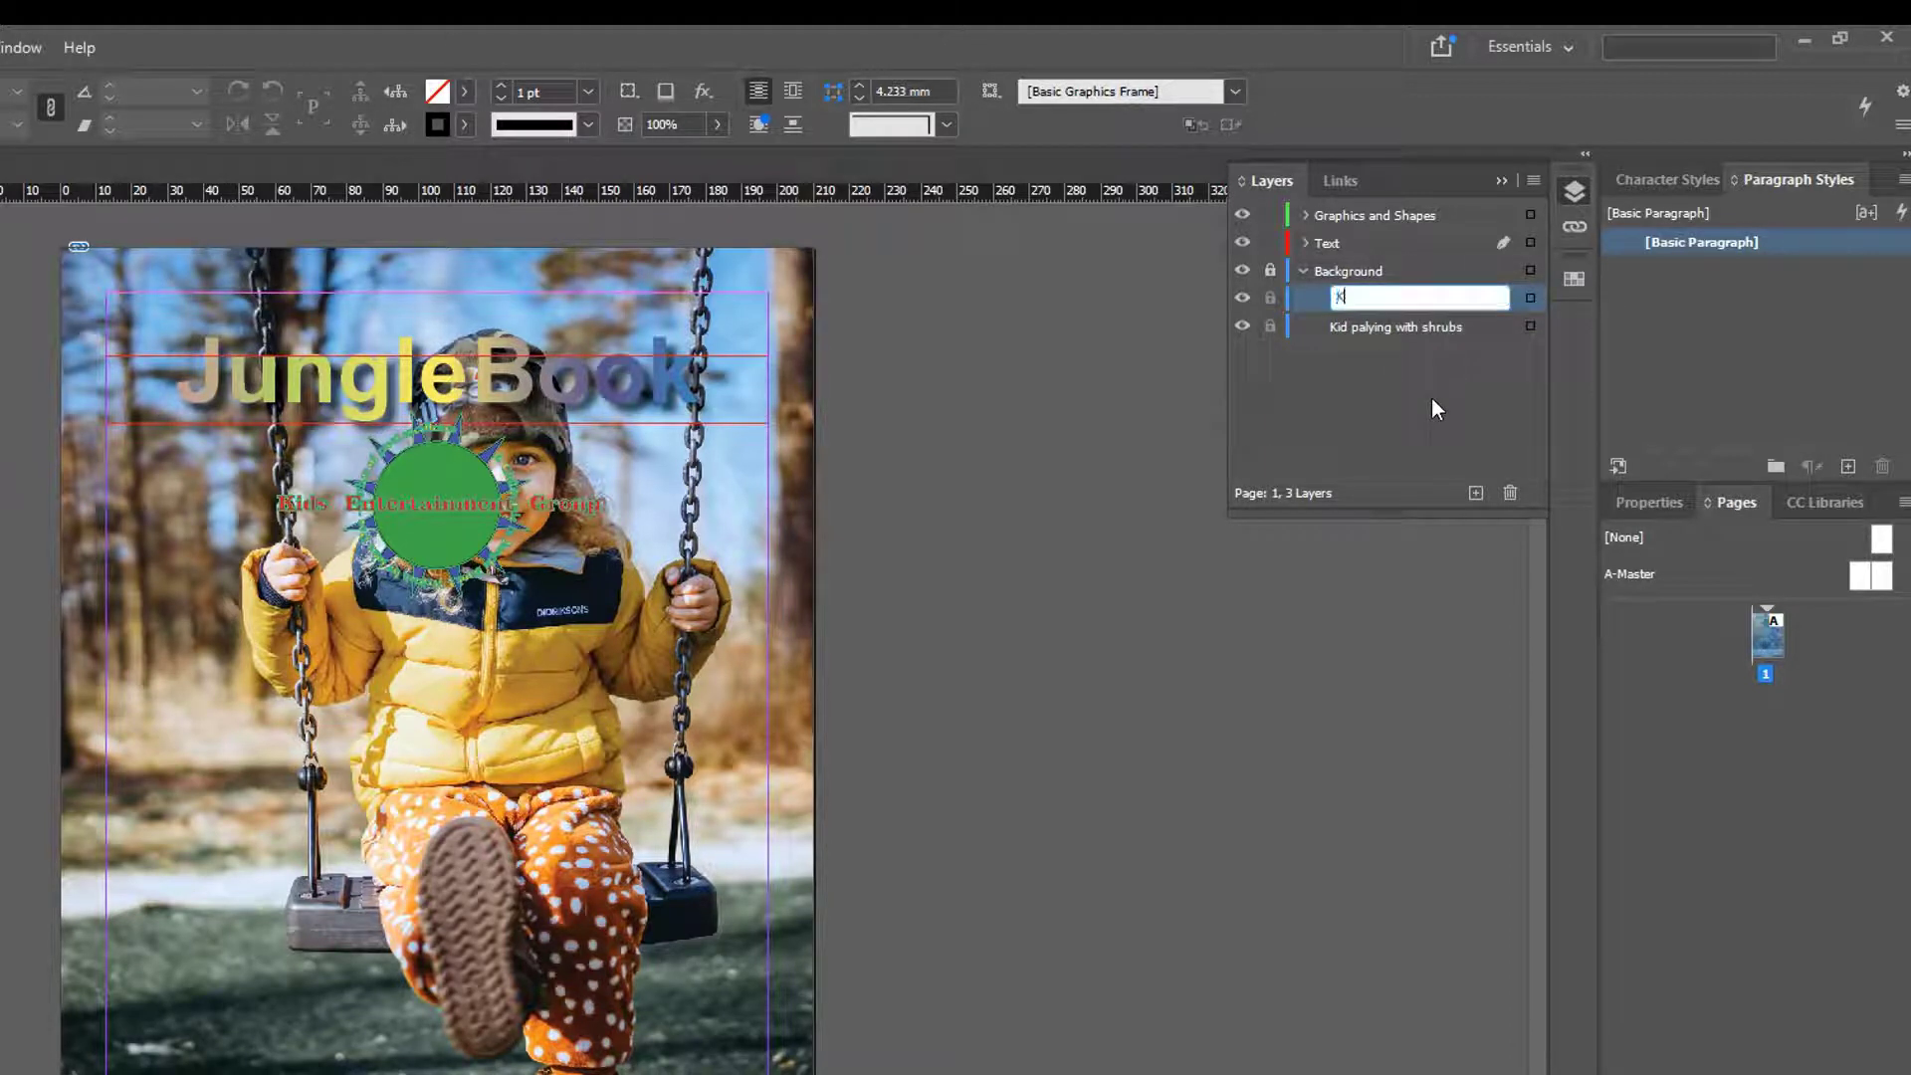
type("id on a swing")
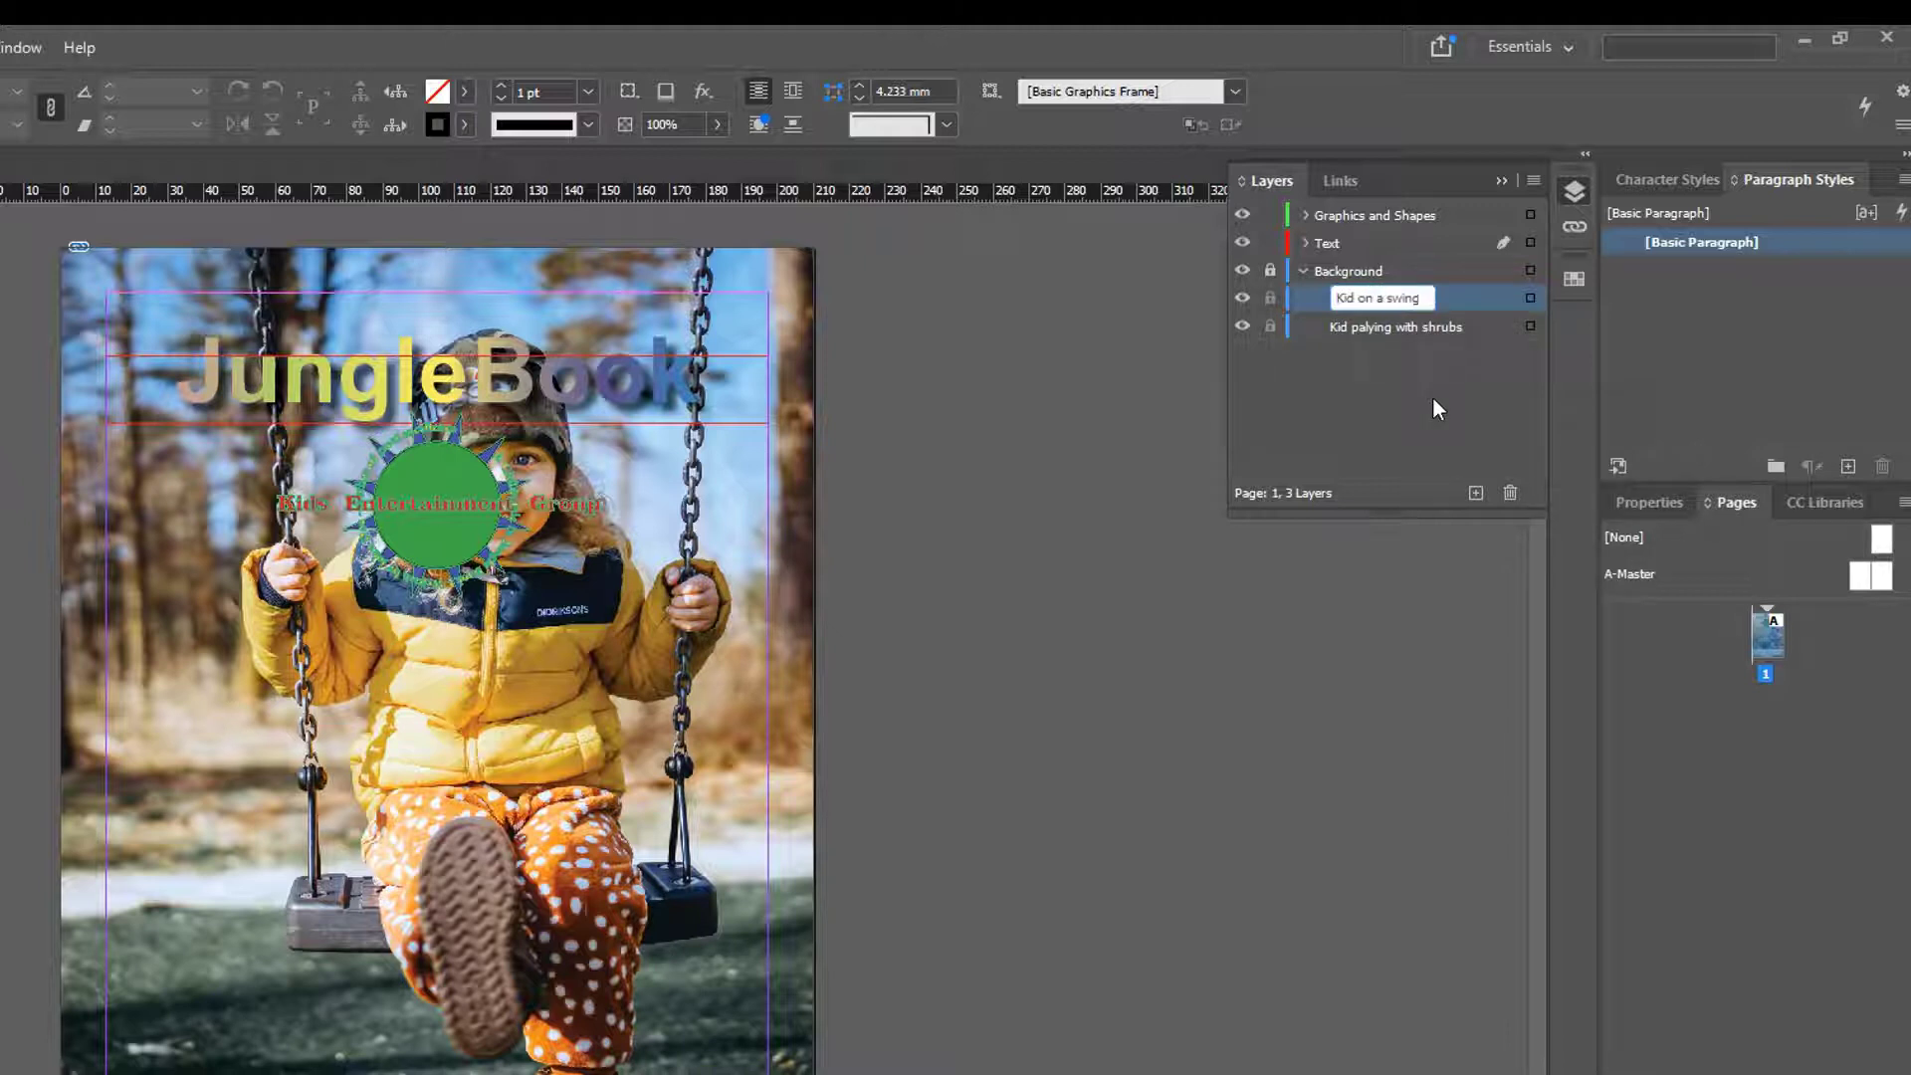
left_click(1458, 398)
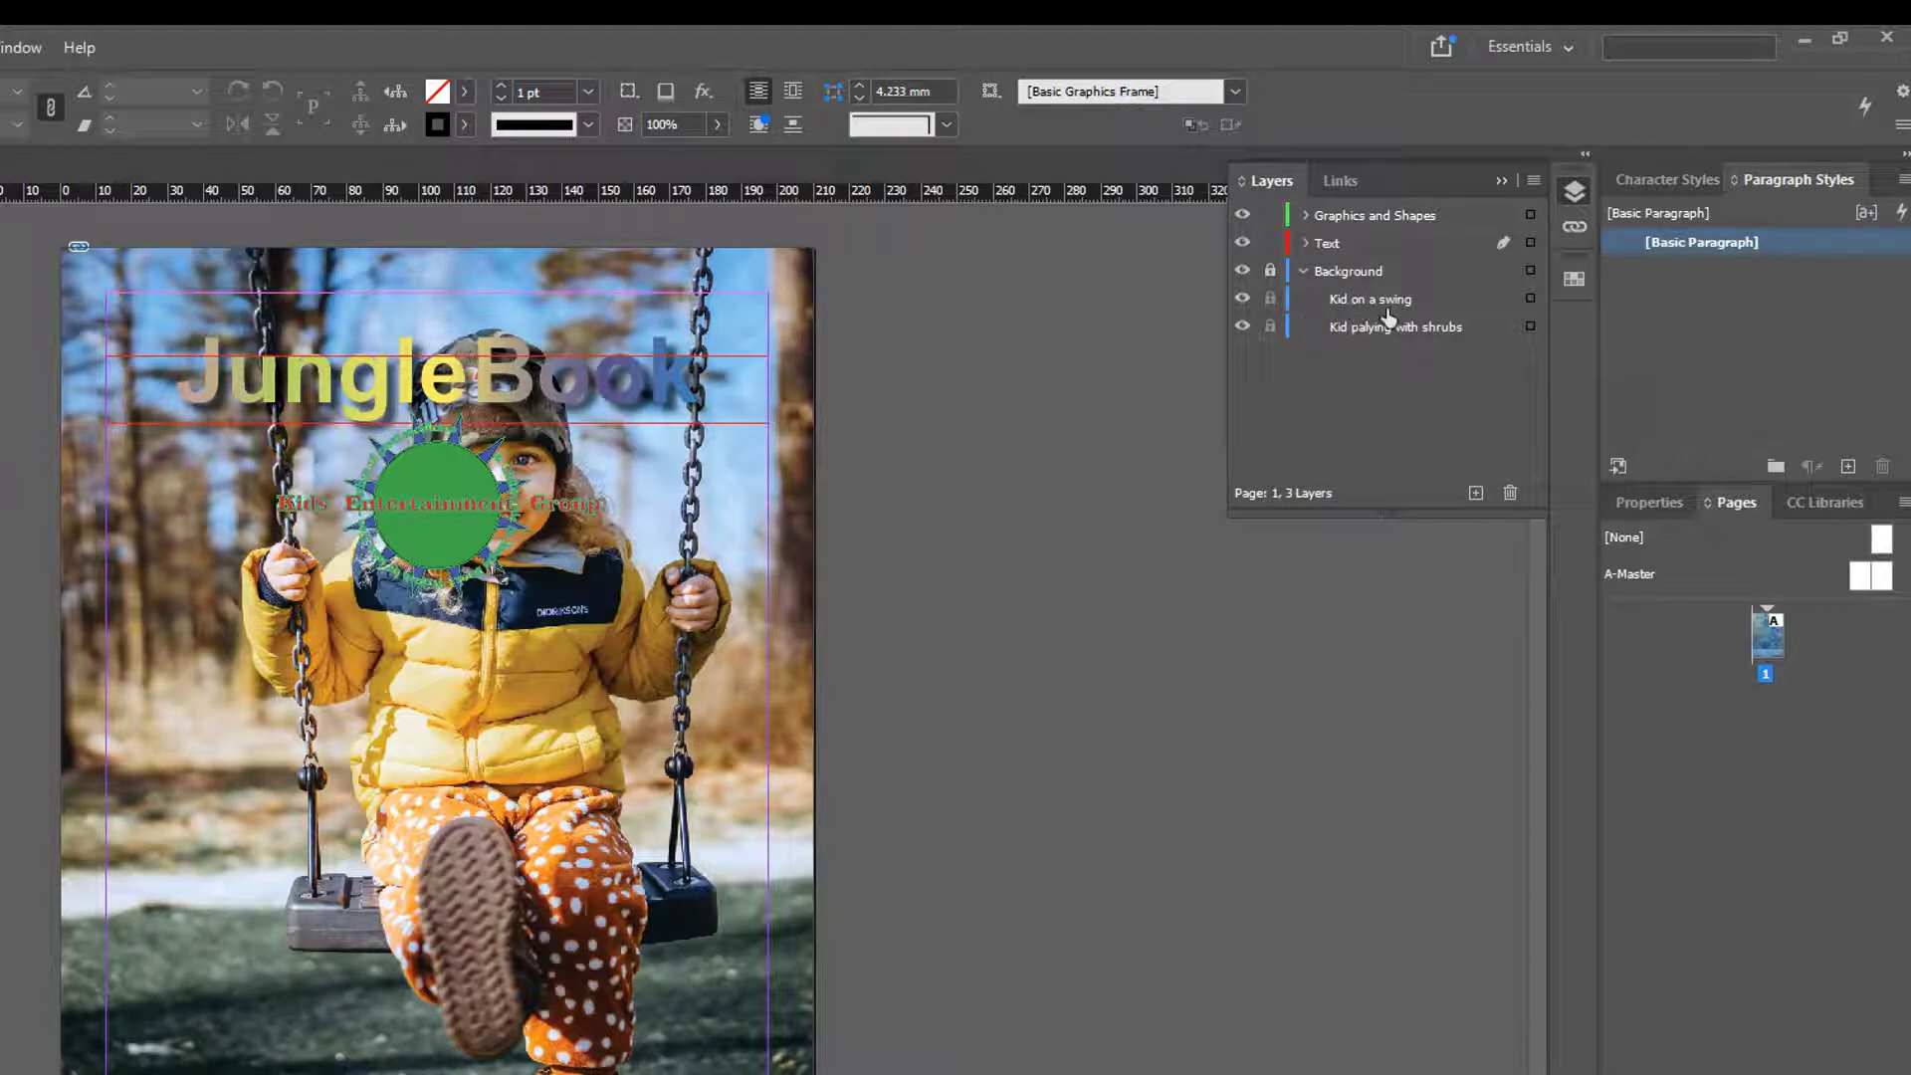
left_click(1241, 300)
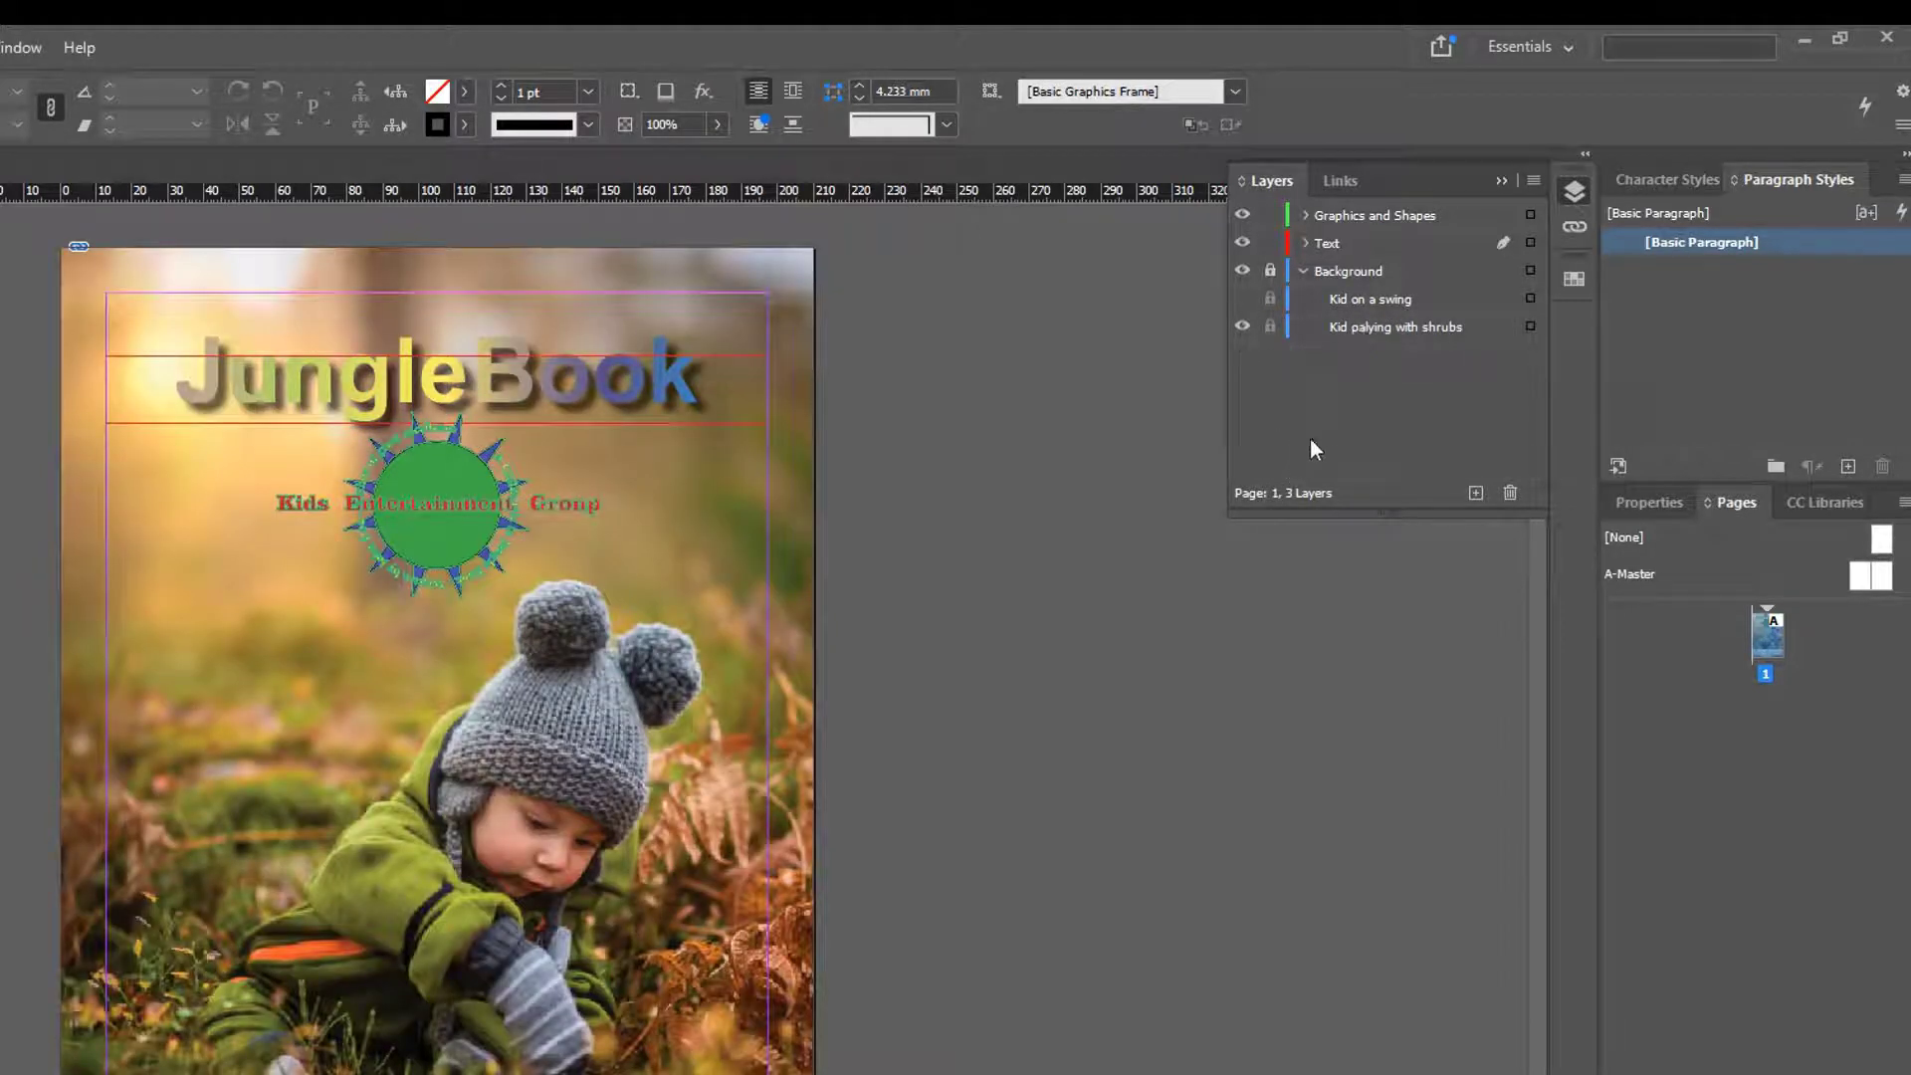
left_click(1304, 270)
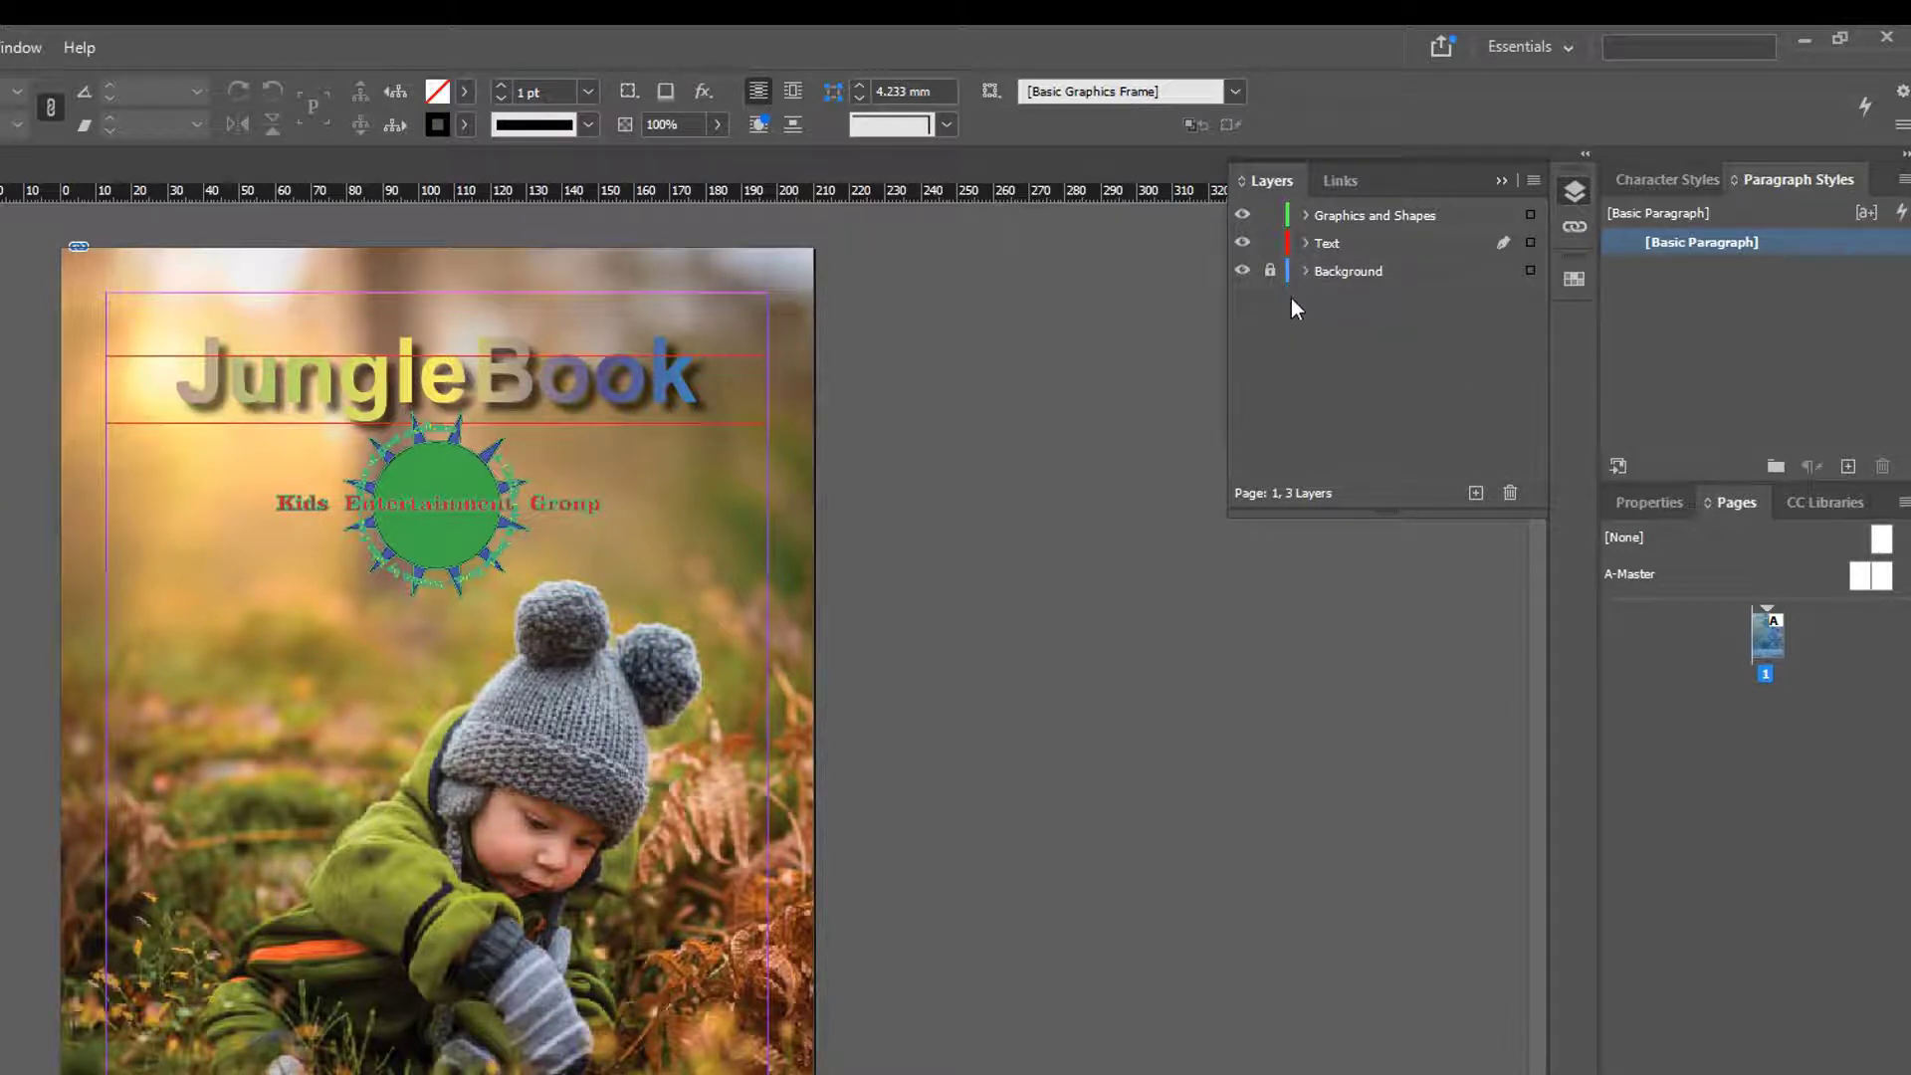
Expand the Text layer and select the title, body text and website frames in turn to match them to their layer items.
left_click(1304, 243)
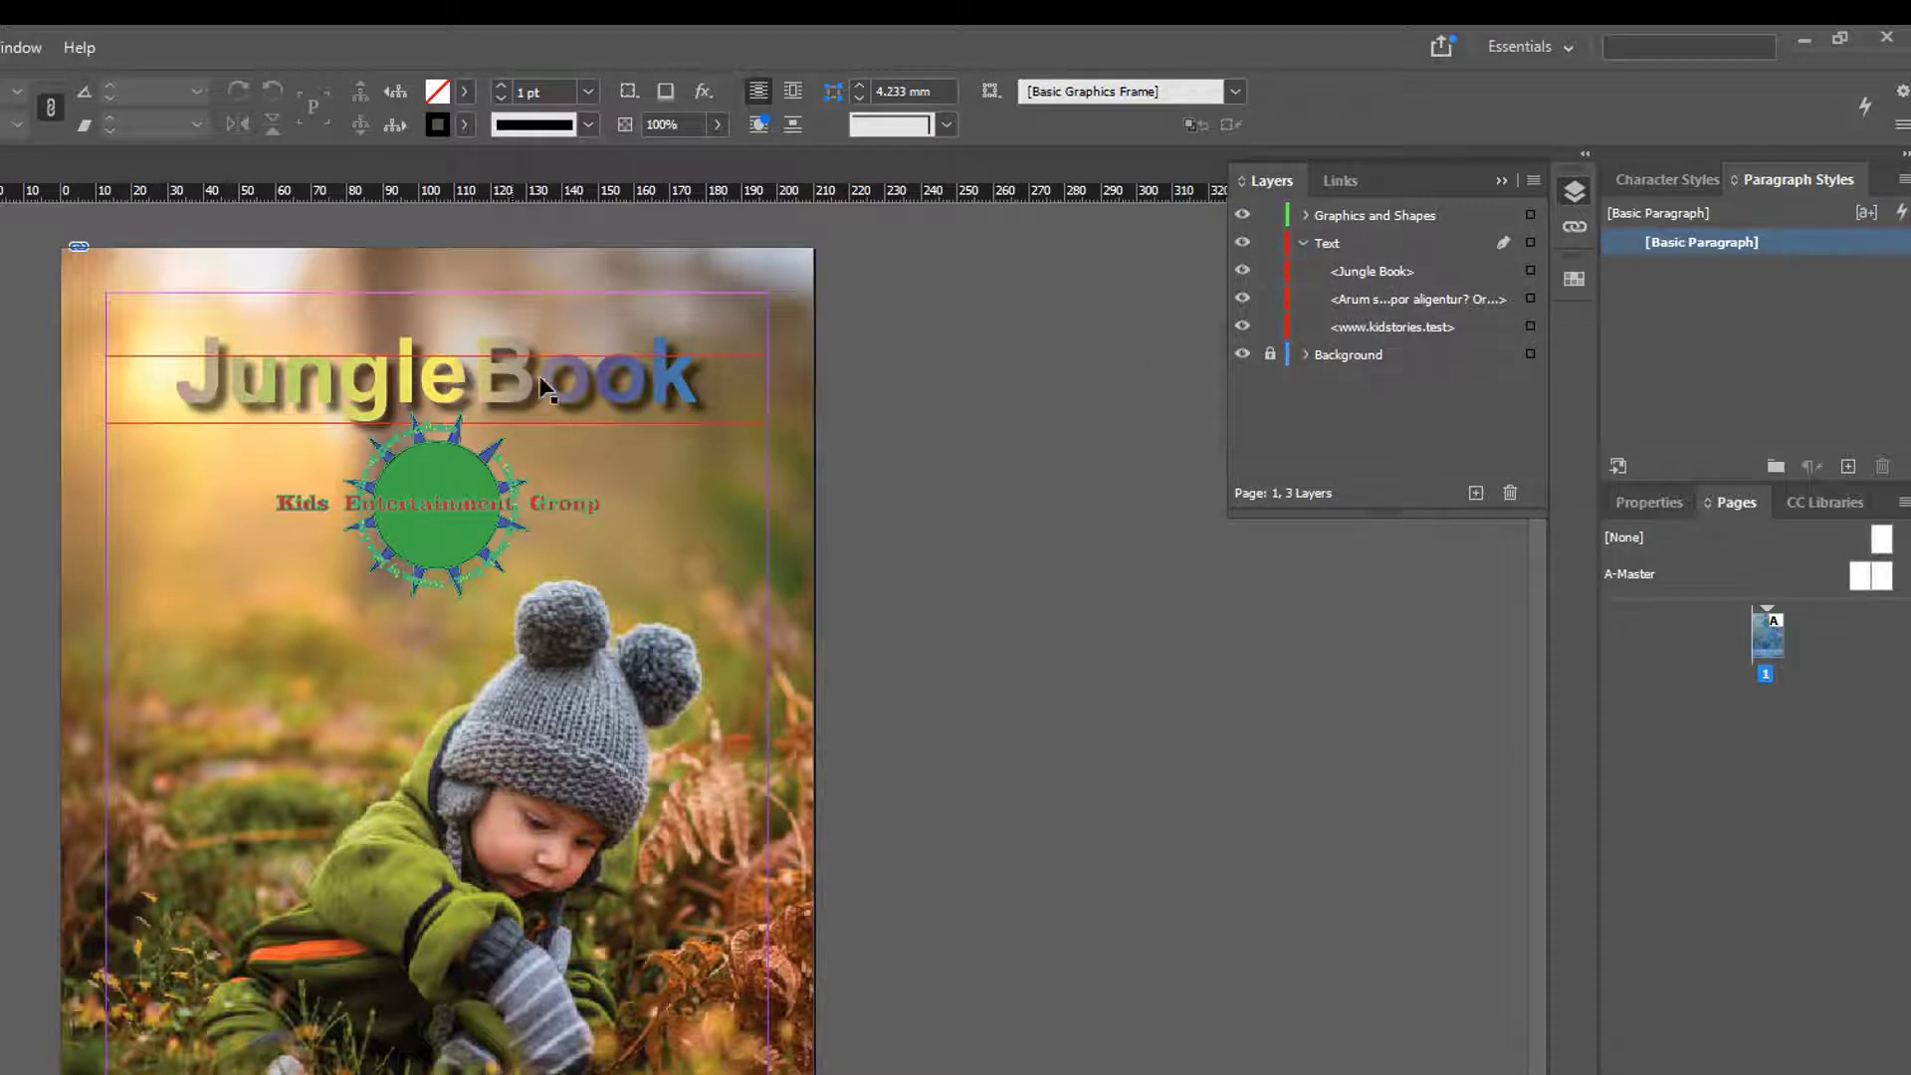
left_click(601, 388)
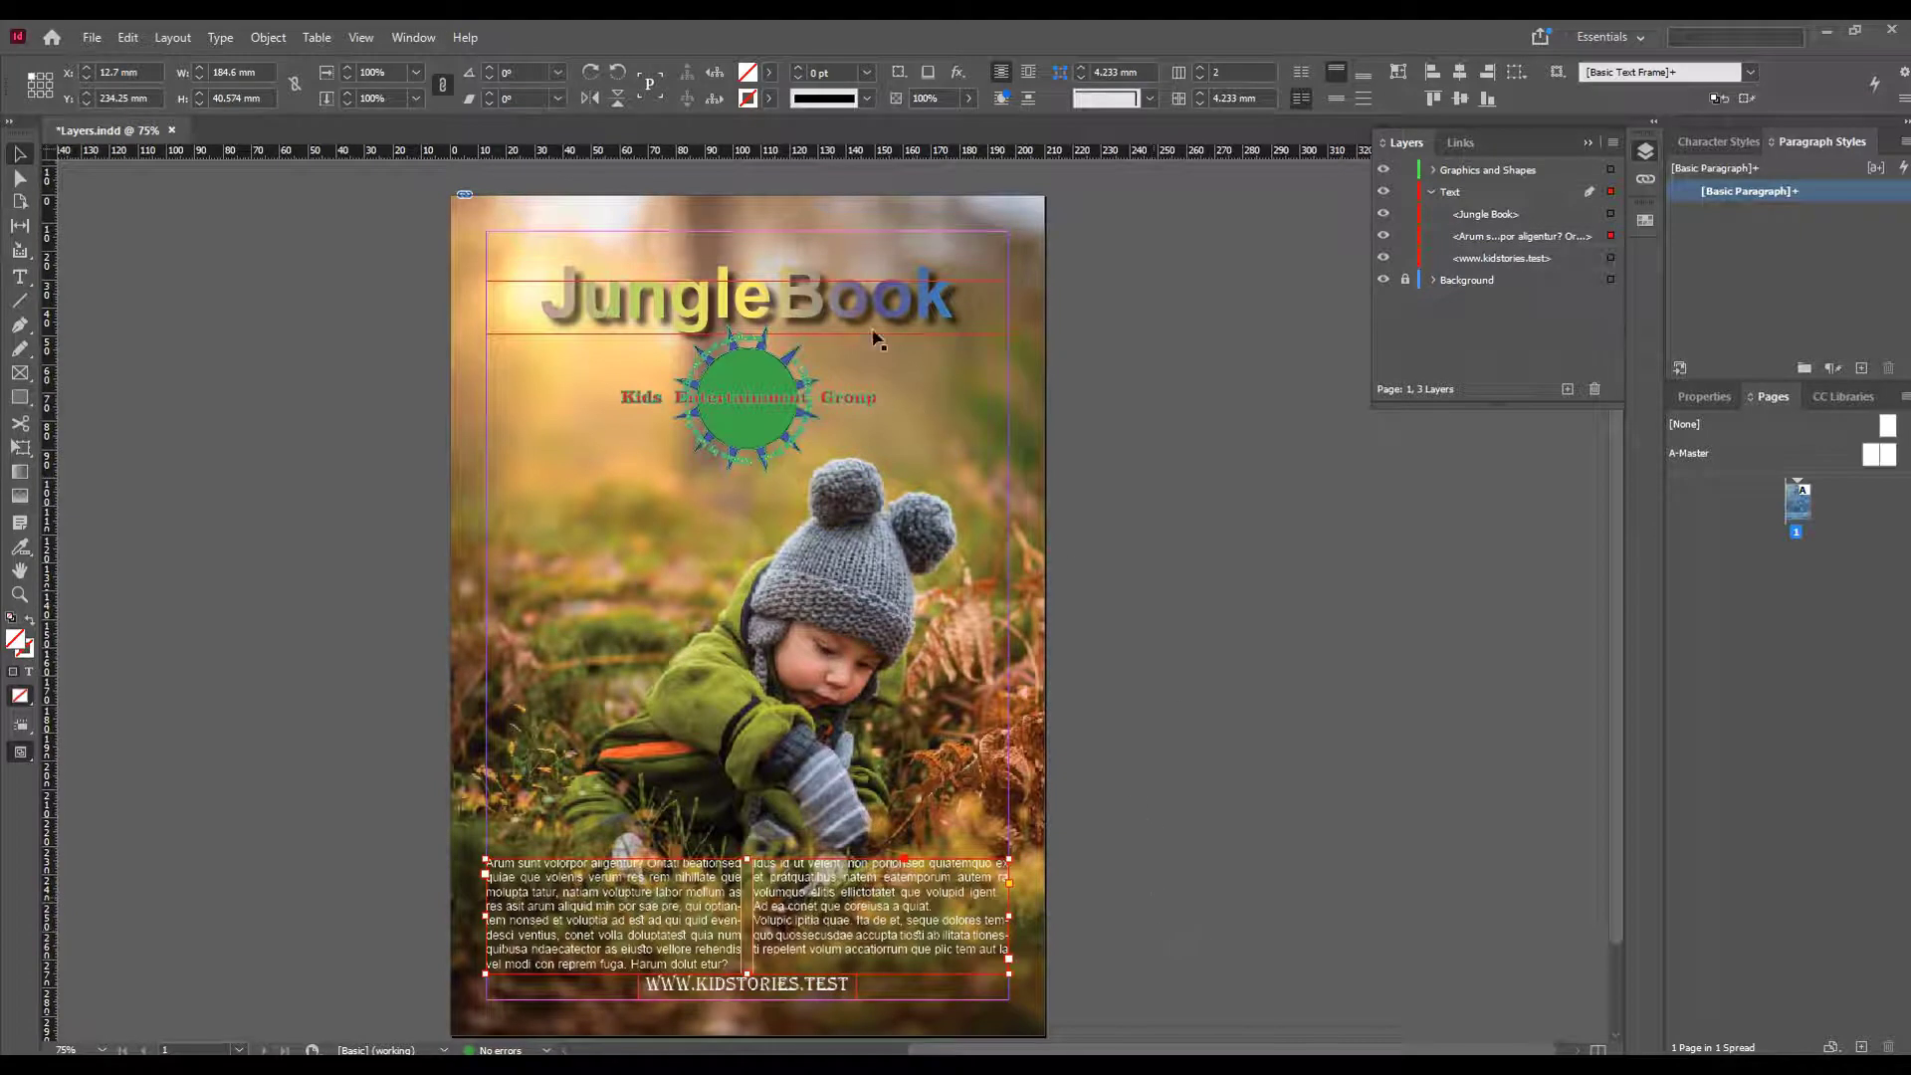
left_click(918, 301)
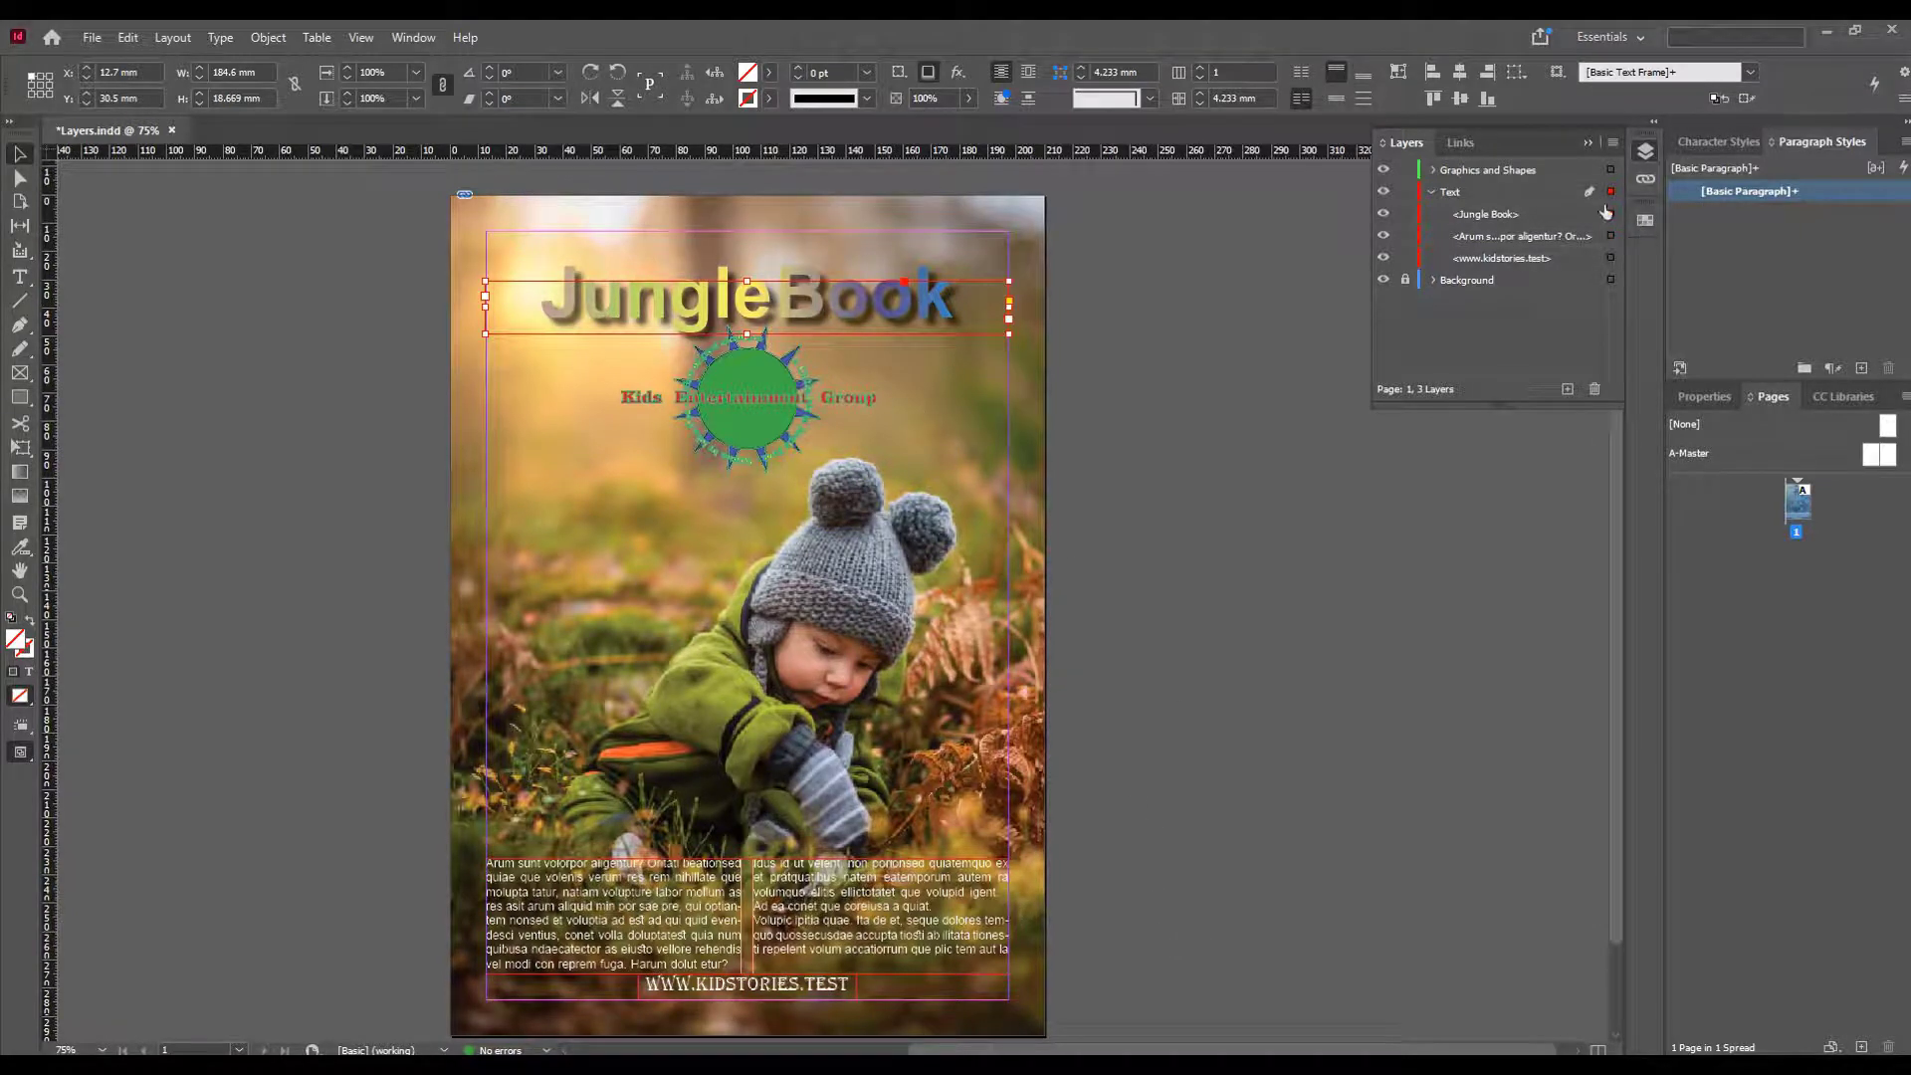
left_click(950, 884)
left_click(1611, 258)
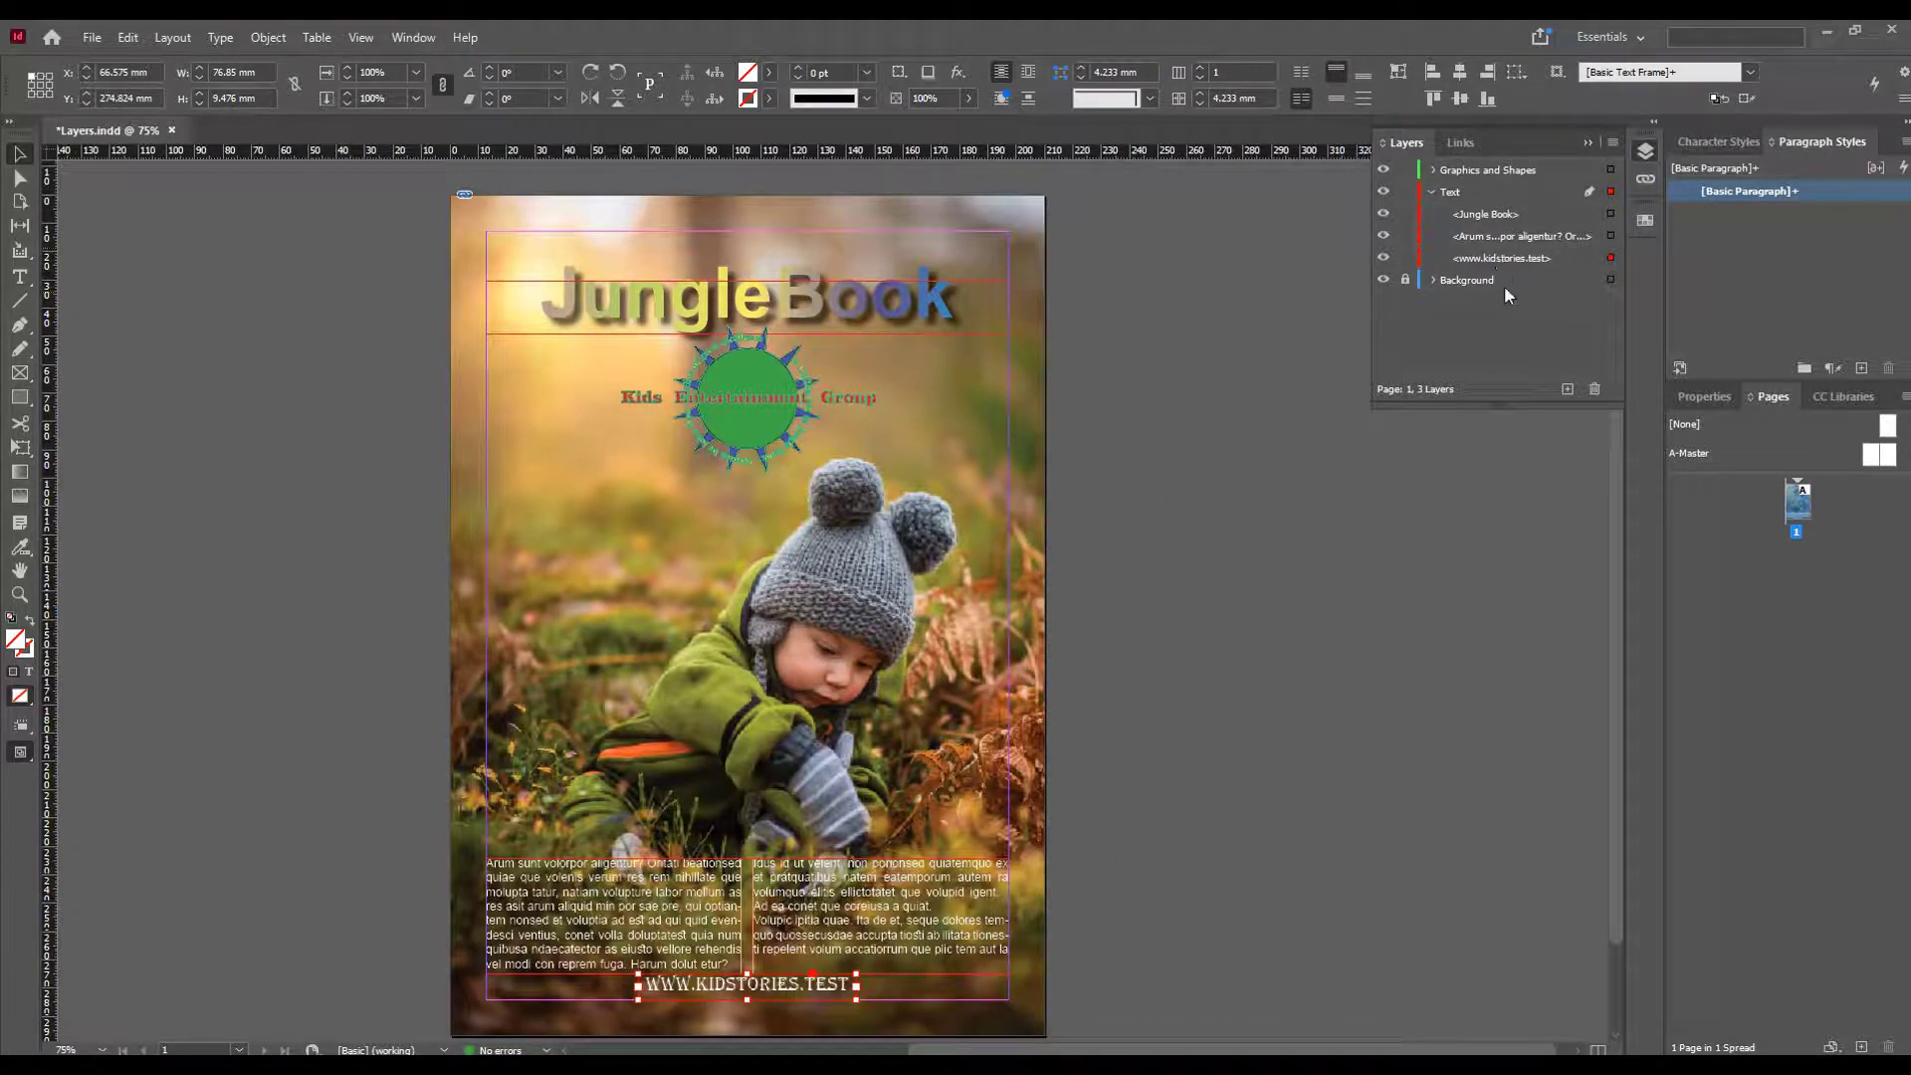
Rename the Text layer's Jungle Book item as "Heading" and its body text item as "Body Matter".
left_click(1492, 219)
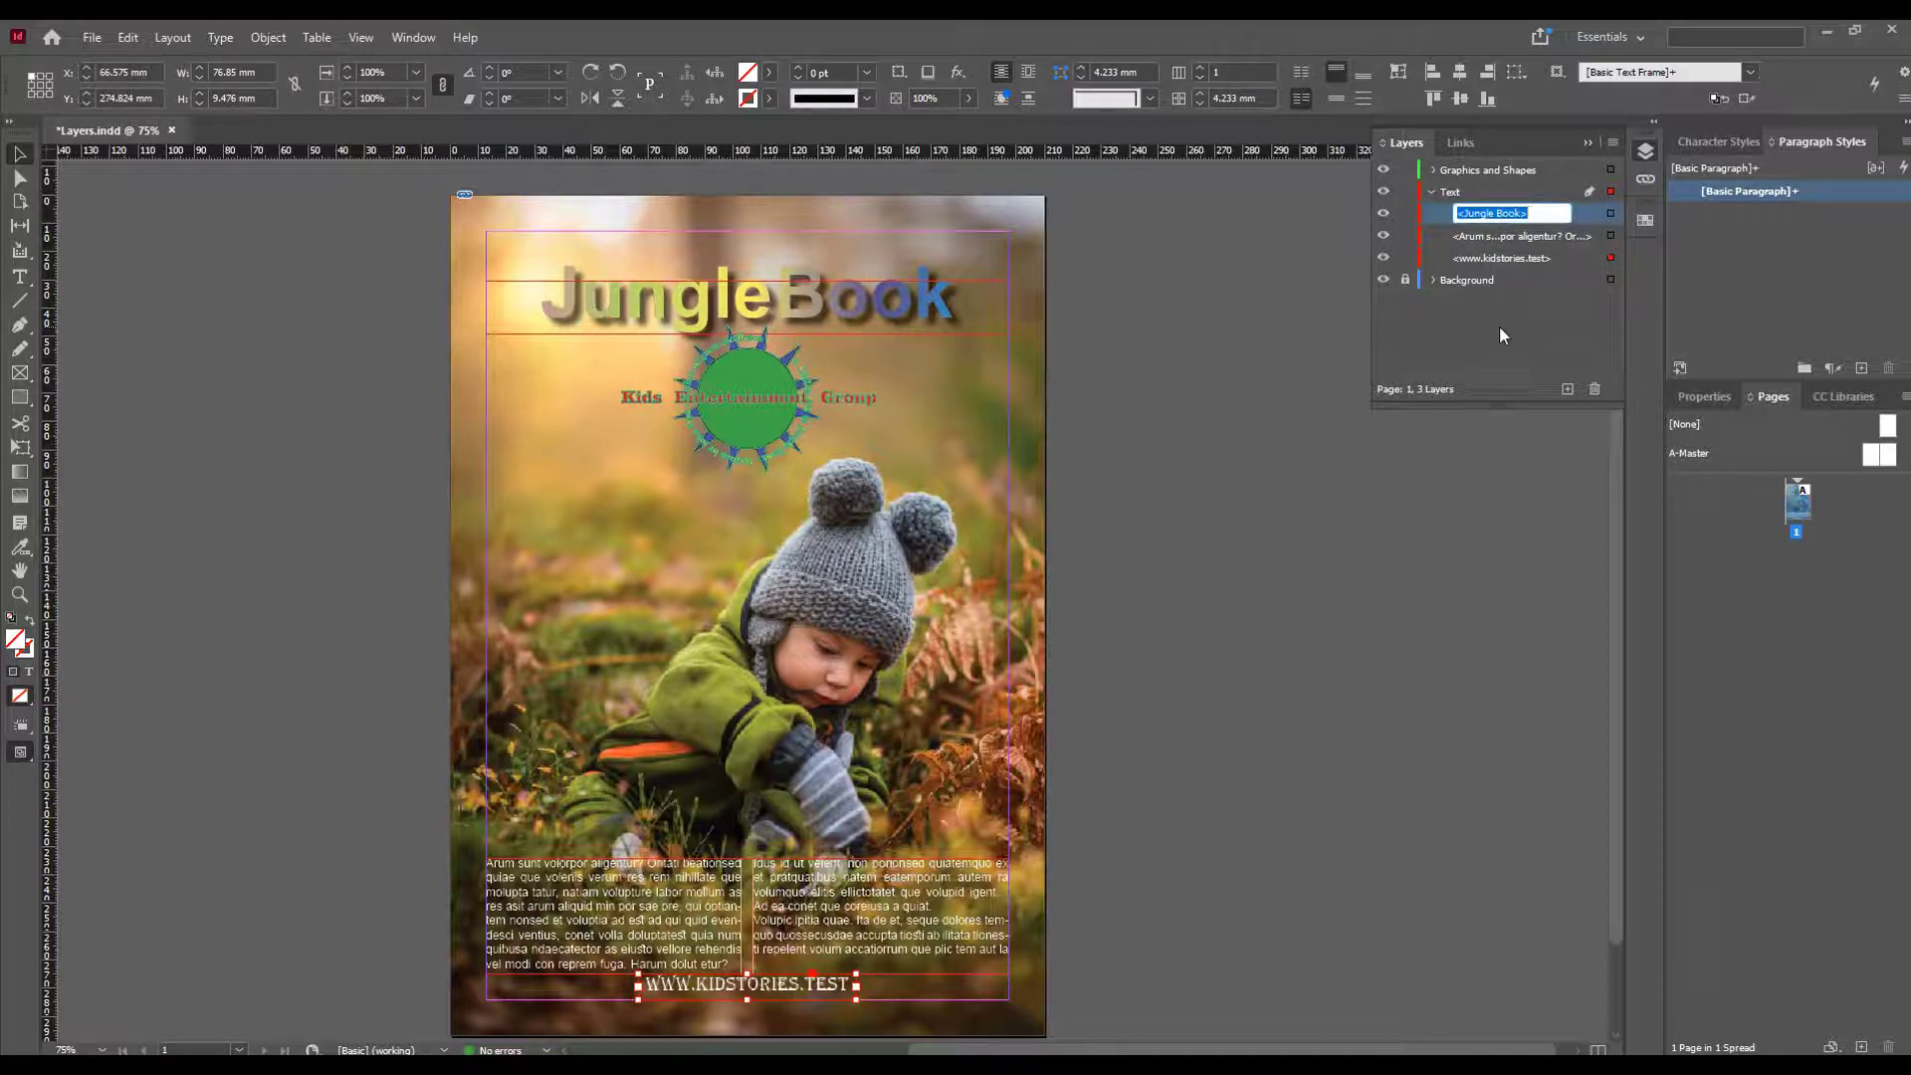
type("Heading")
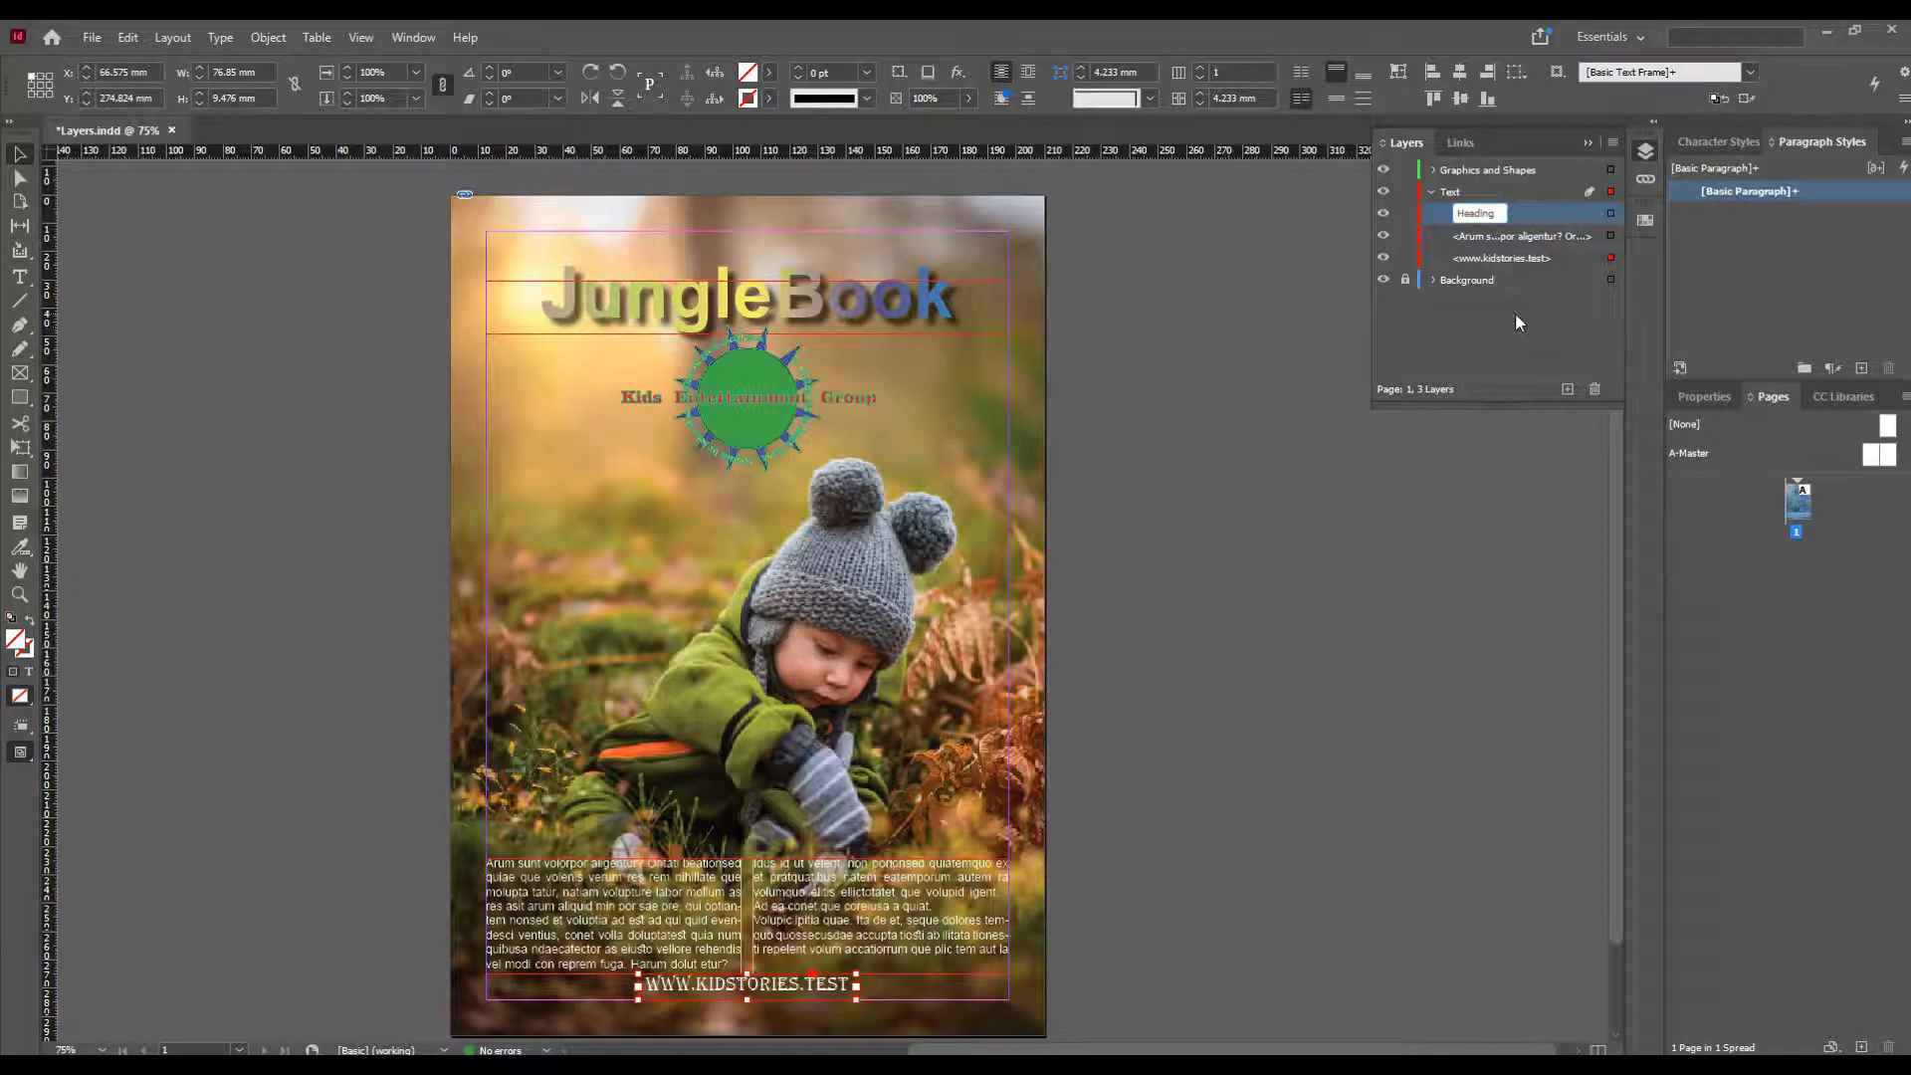
key("Return")
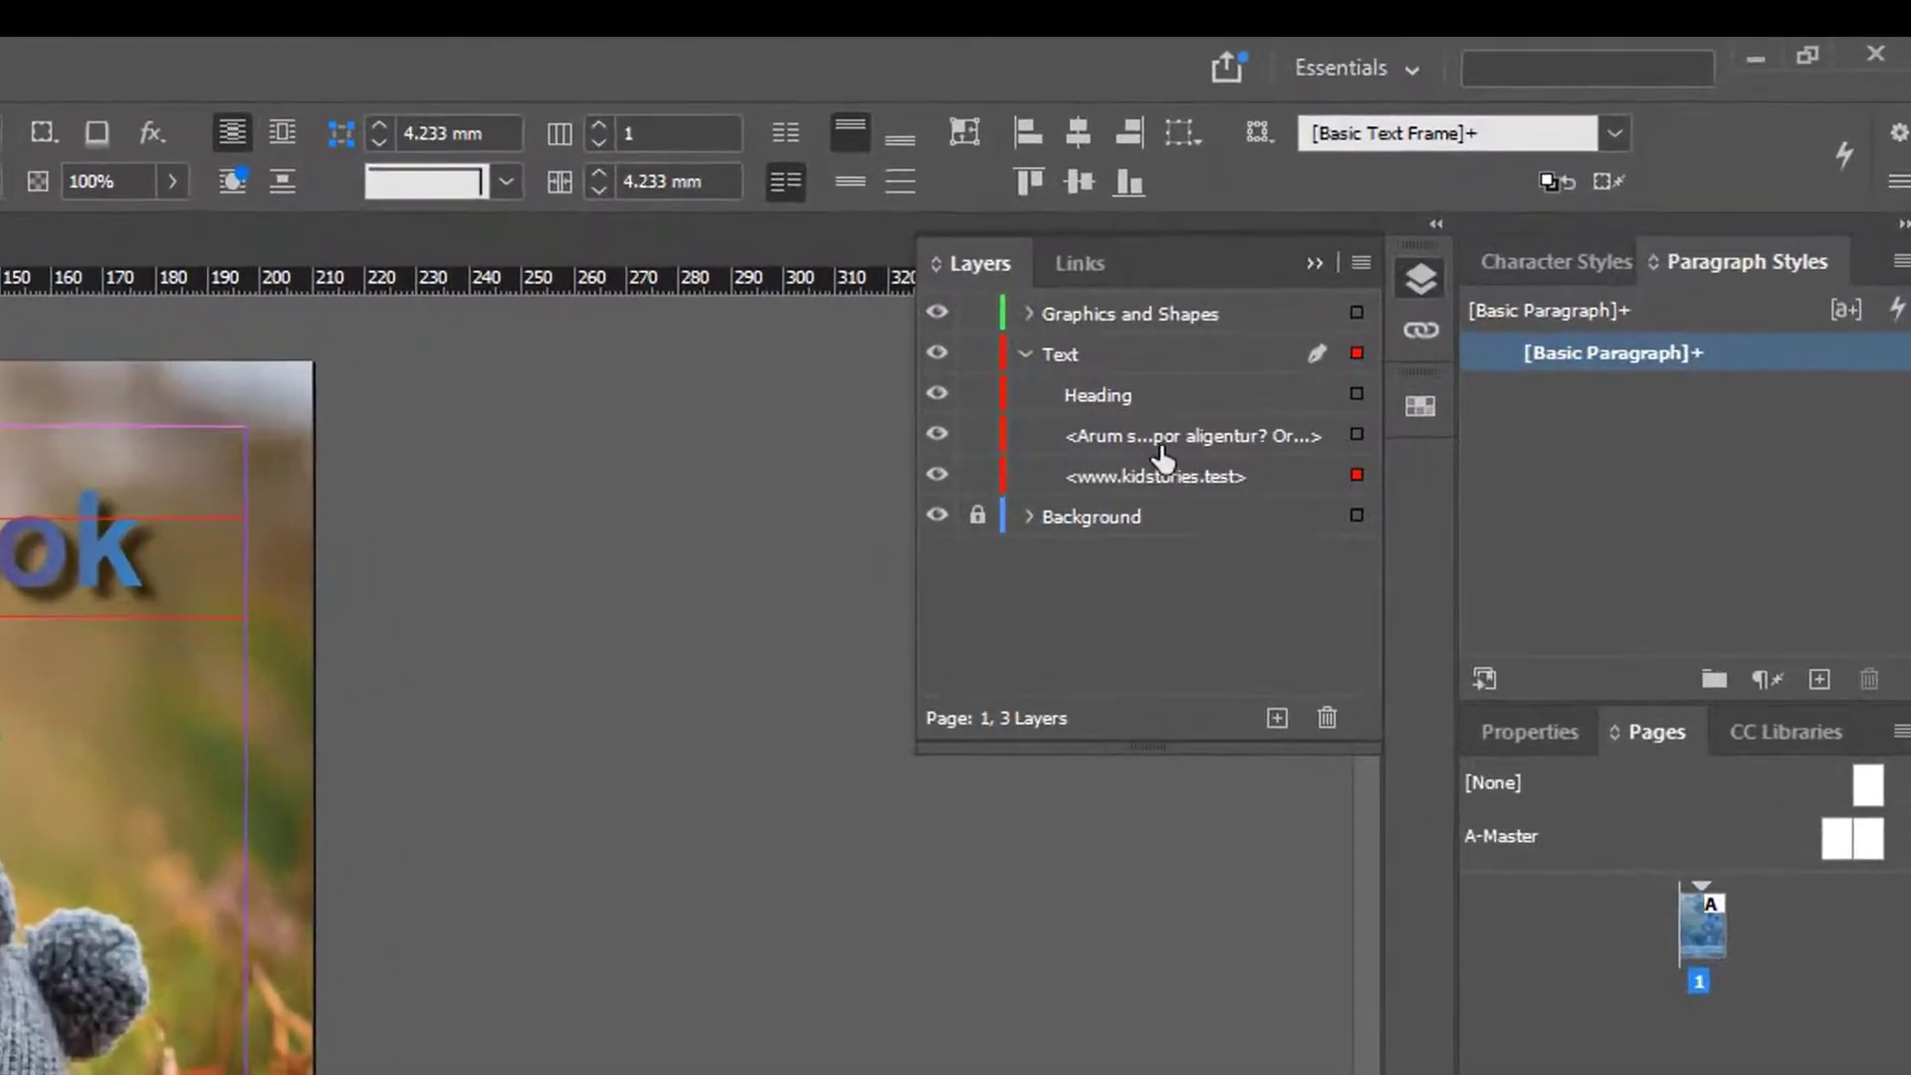
left_click(1309, 354)
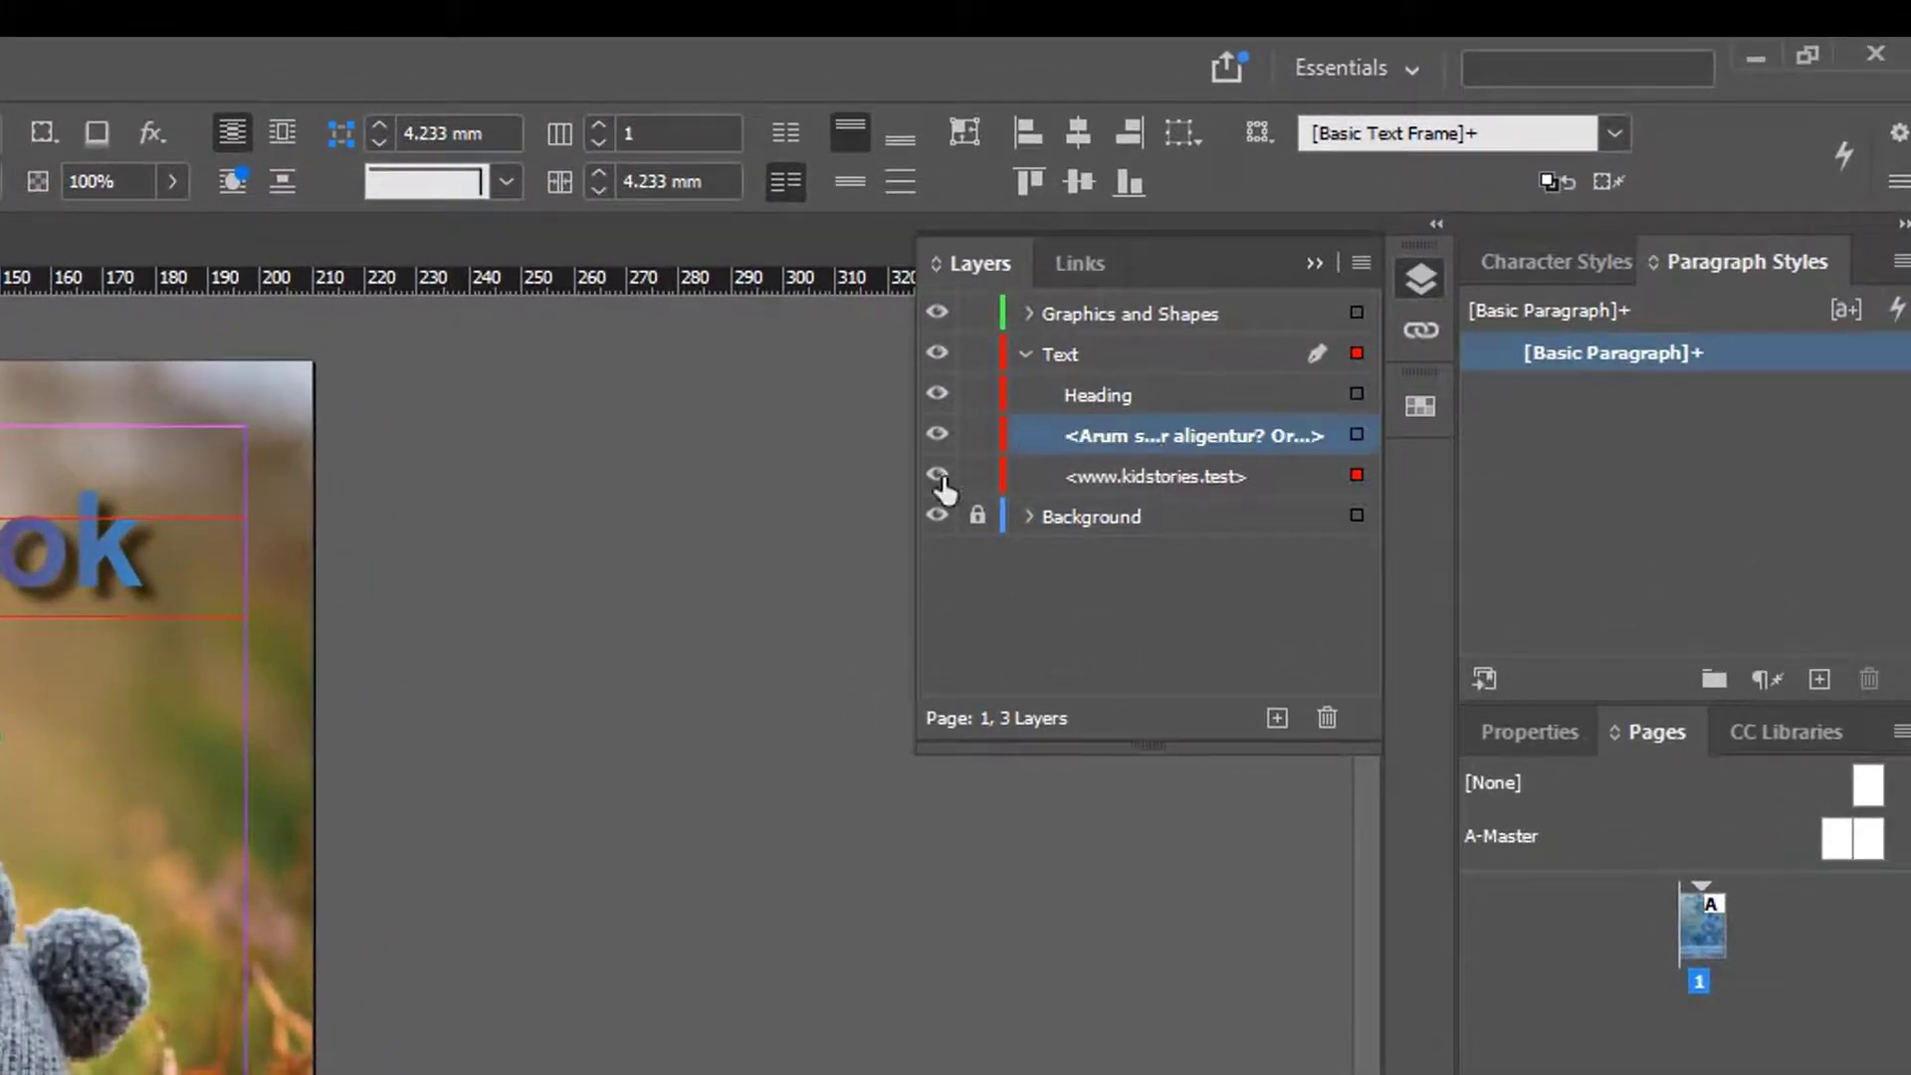
left_click(1096, 445)
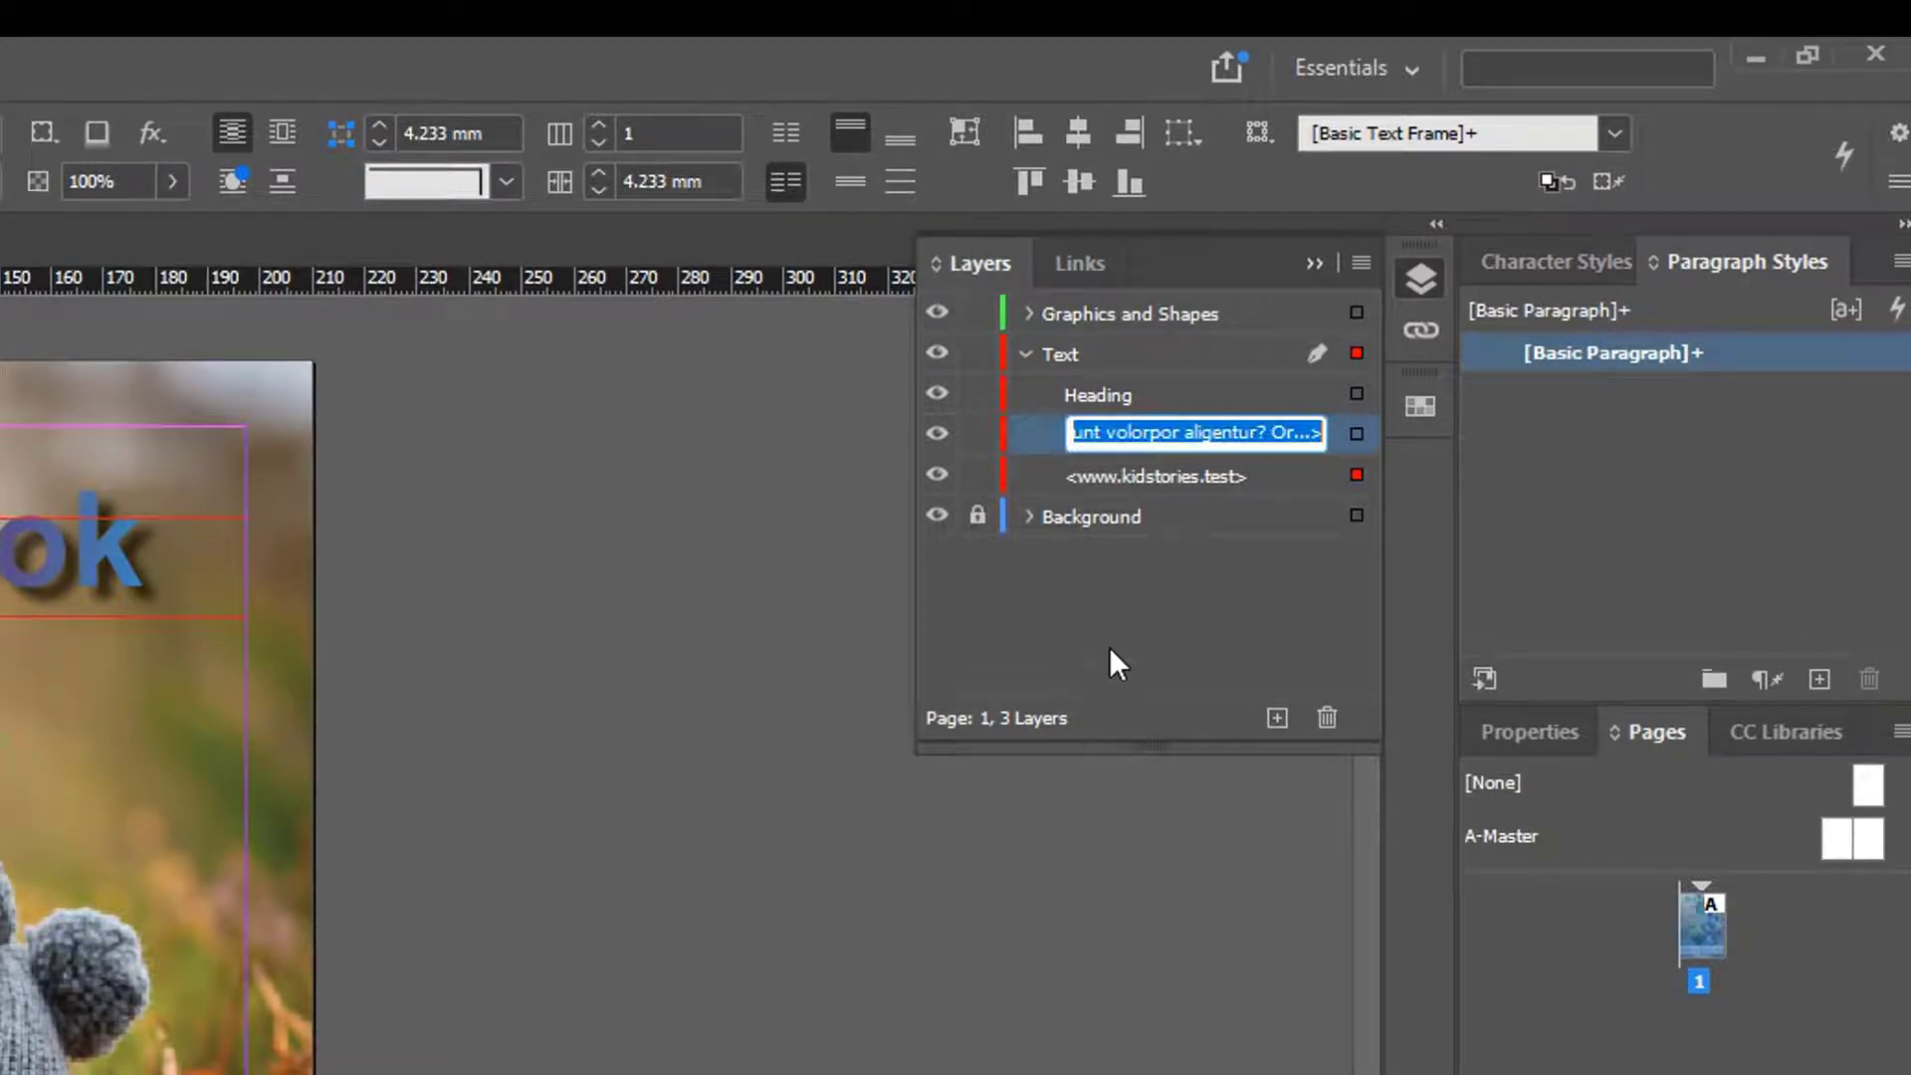
type("Body Matter")
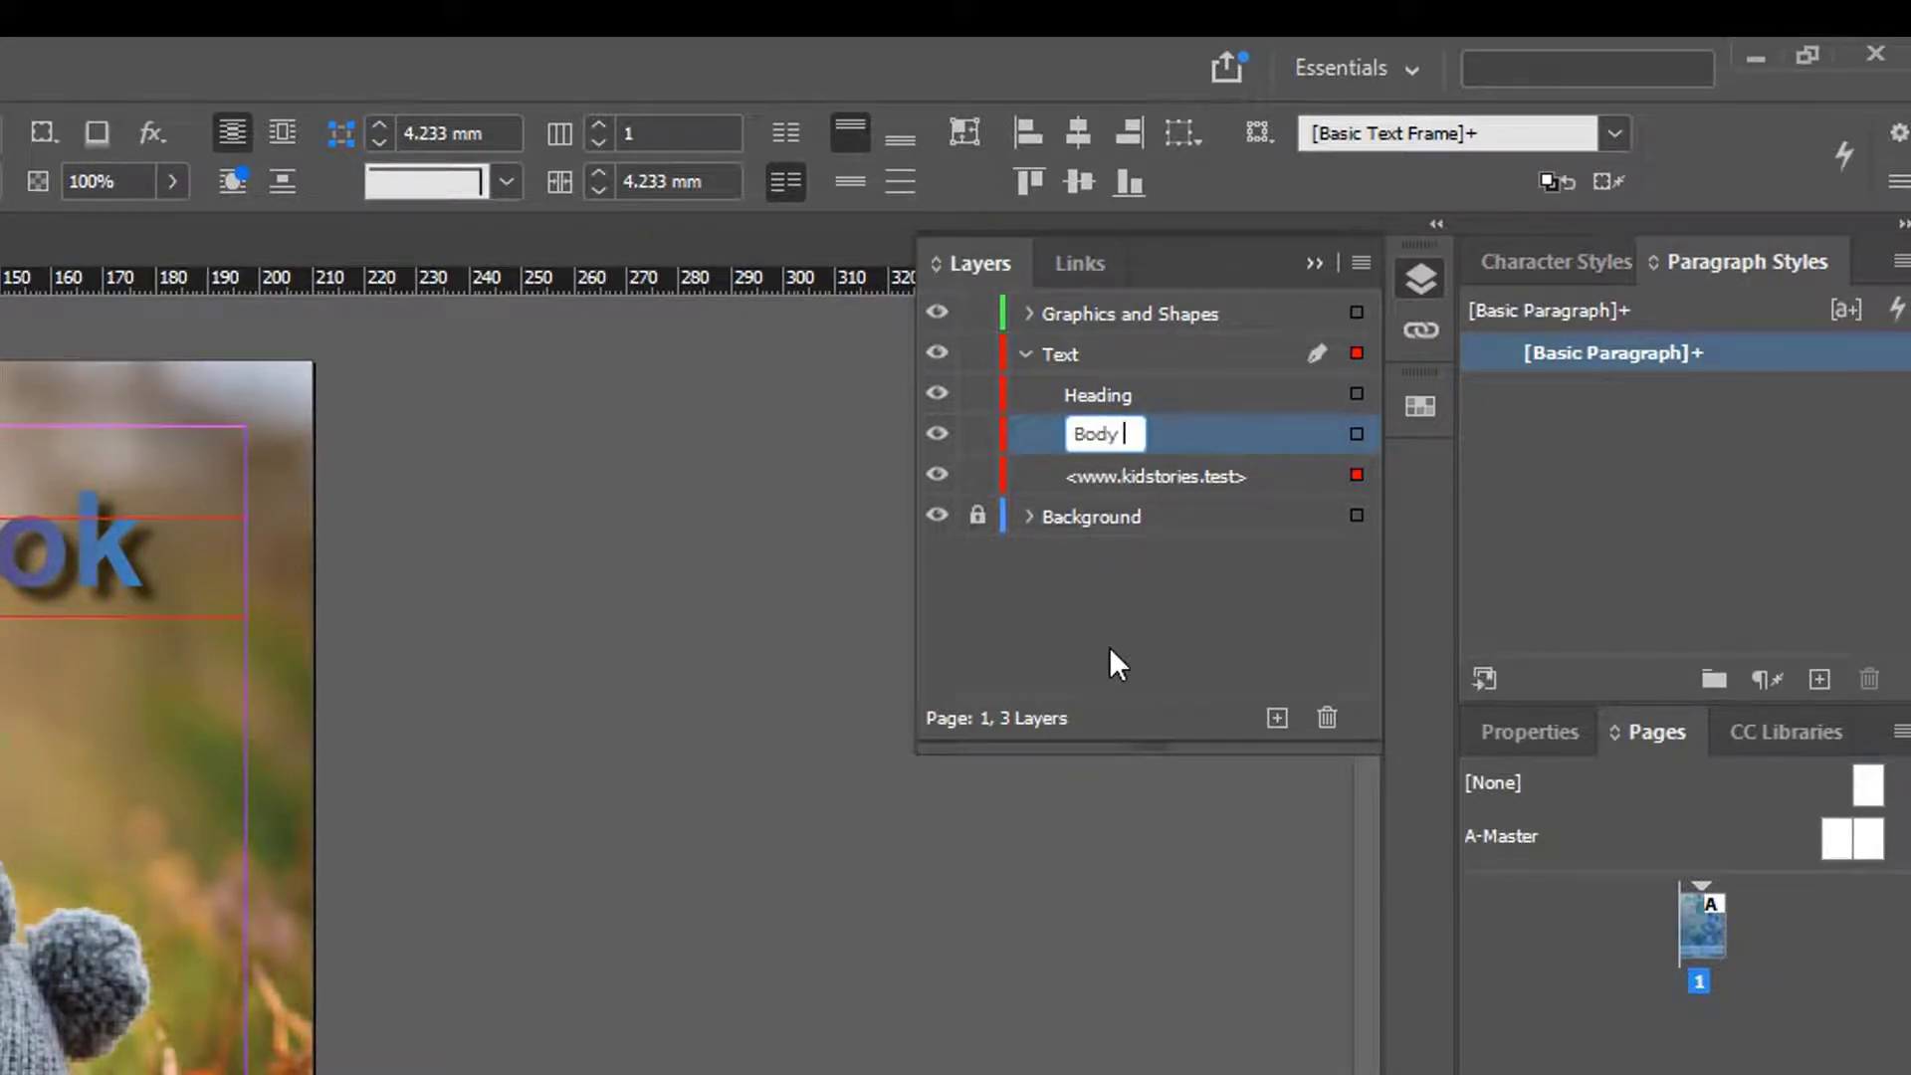
left_click(1139, 644)
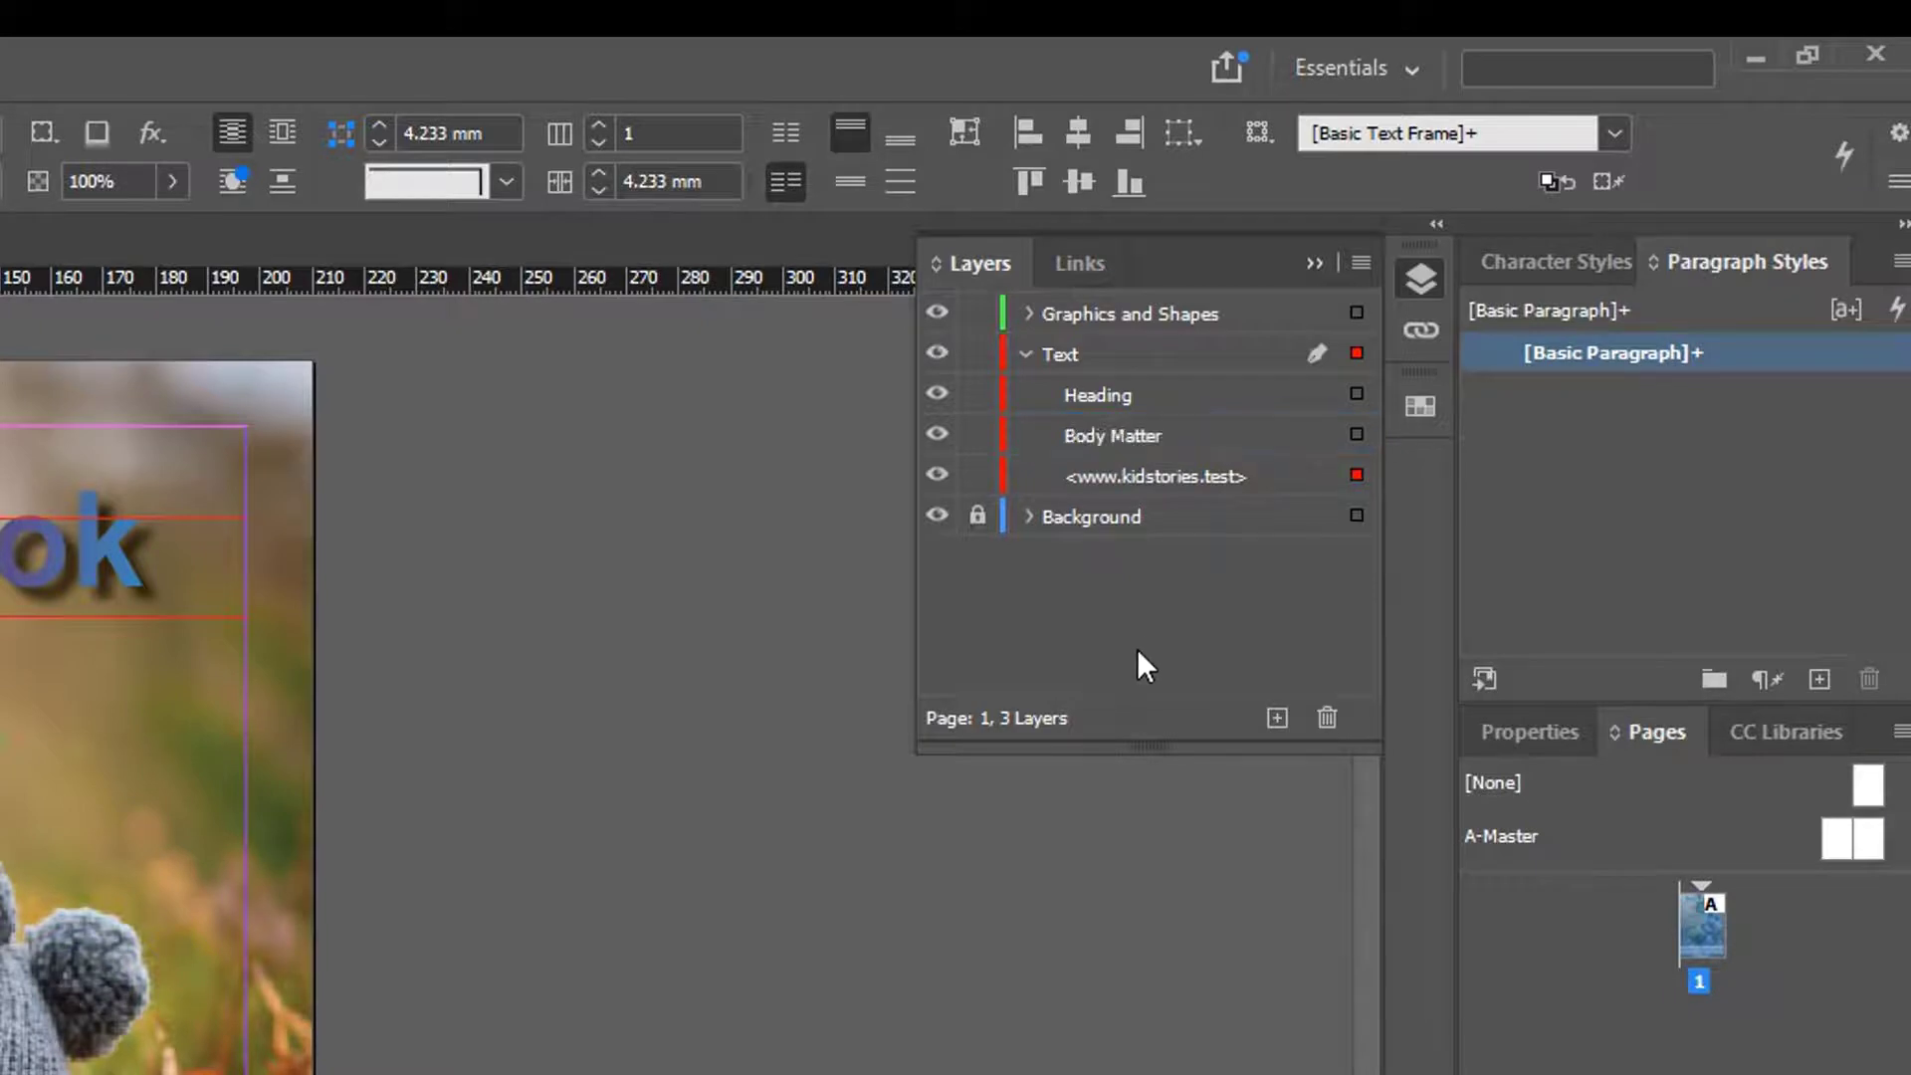
left_click(1123, 478)
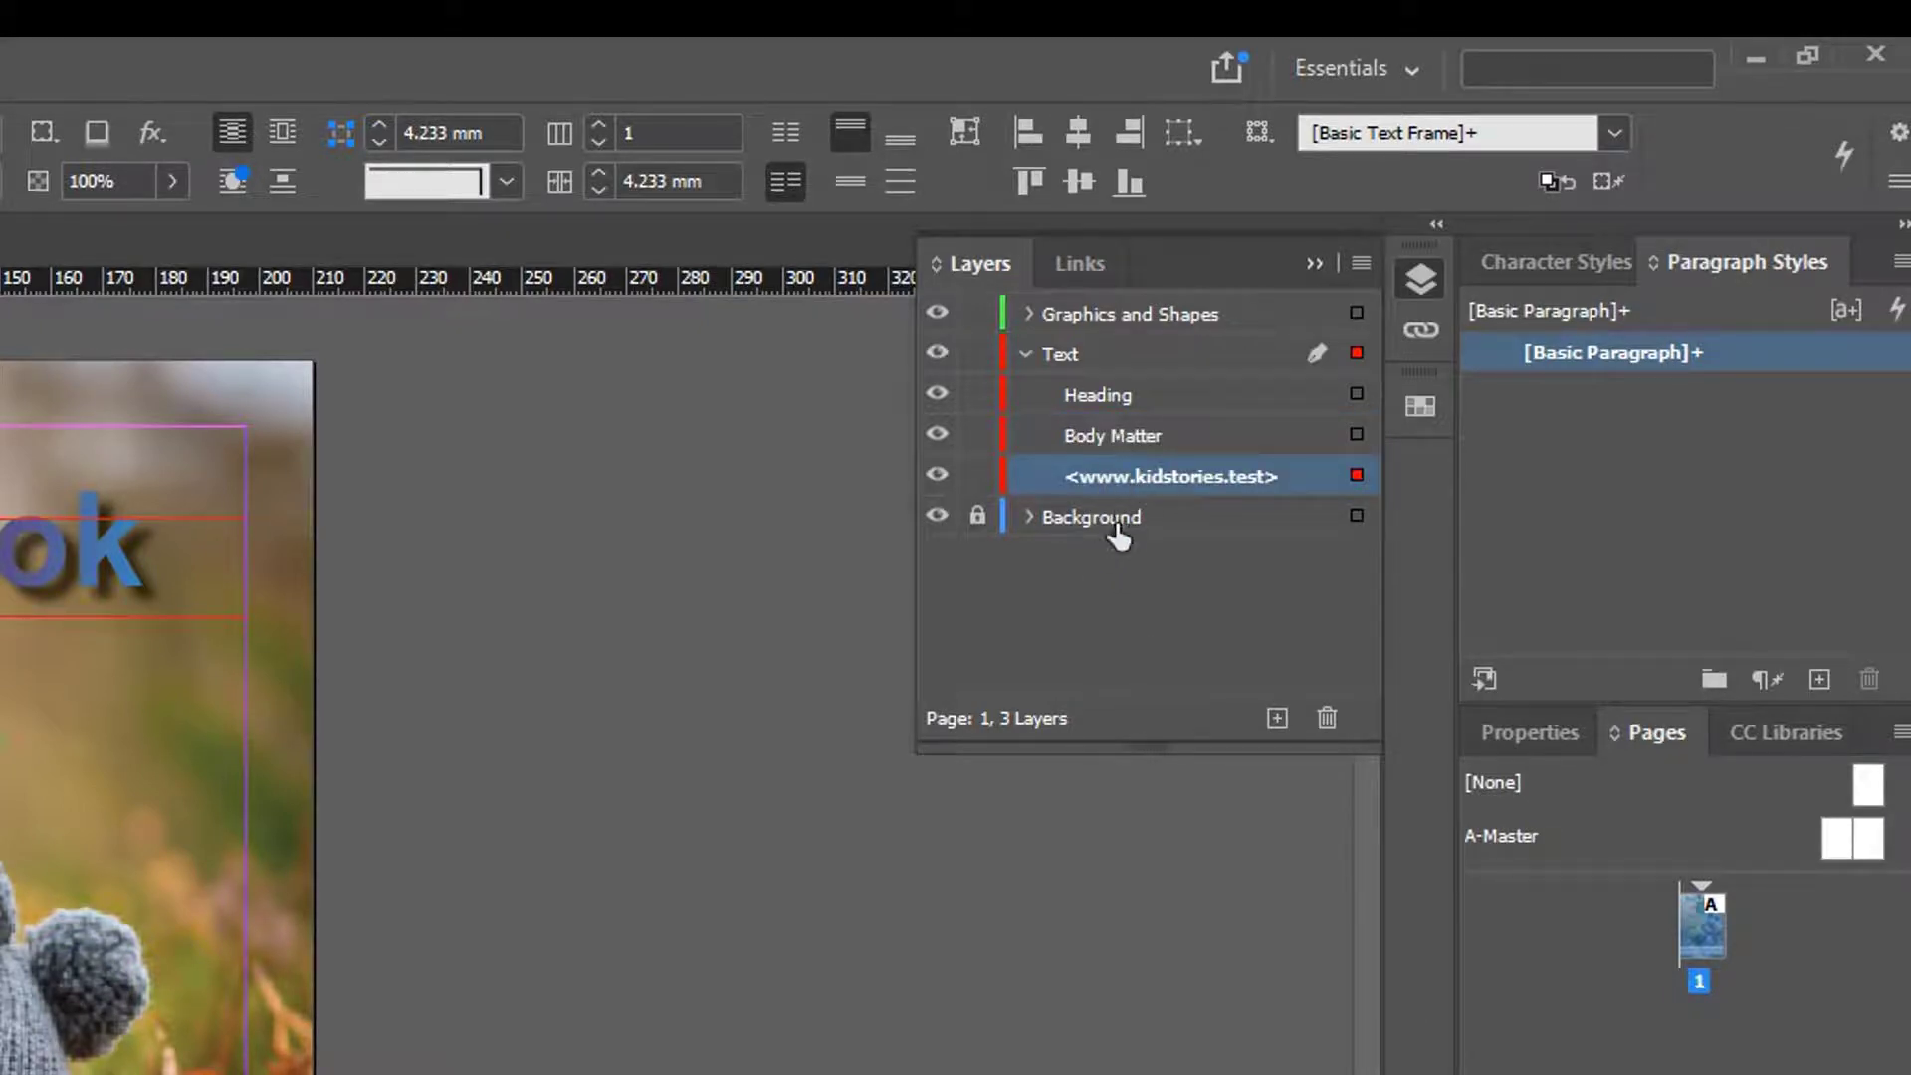
double_click(1112, 475)
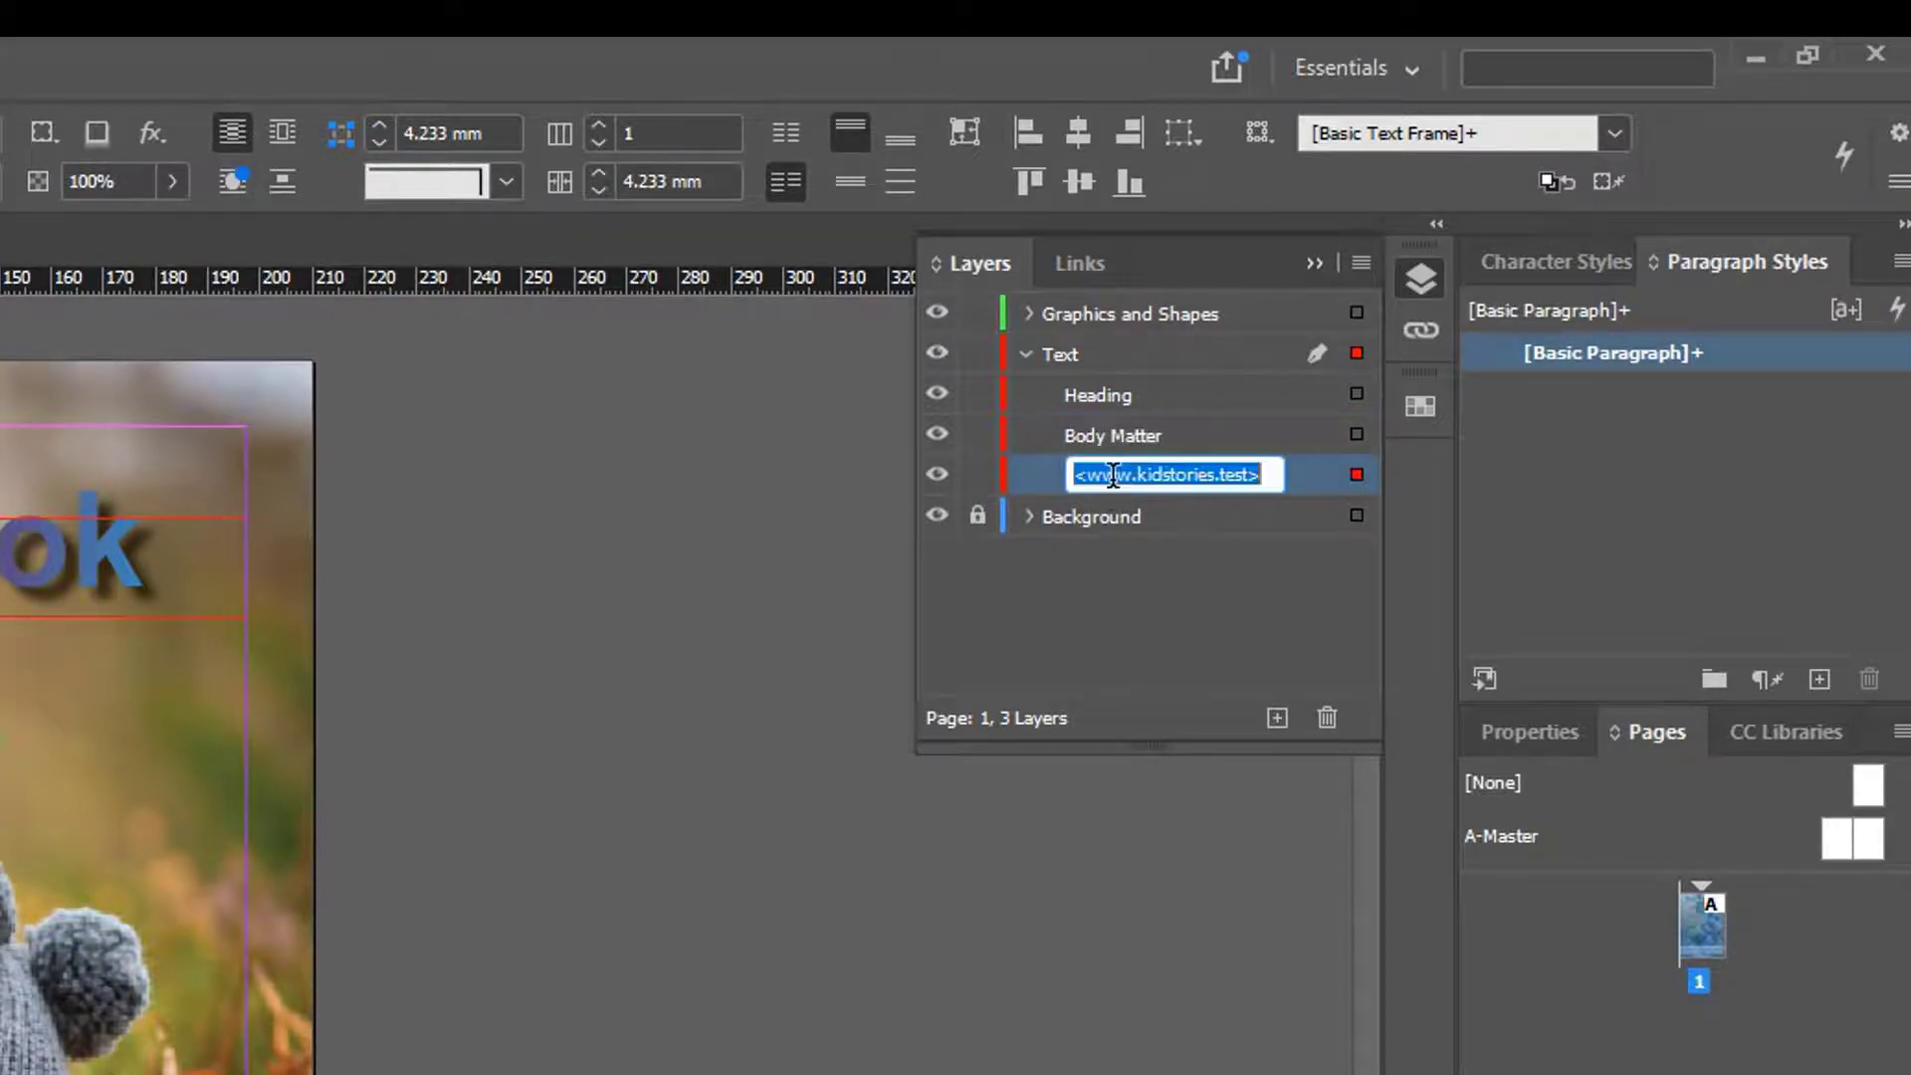
type("Site Name")
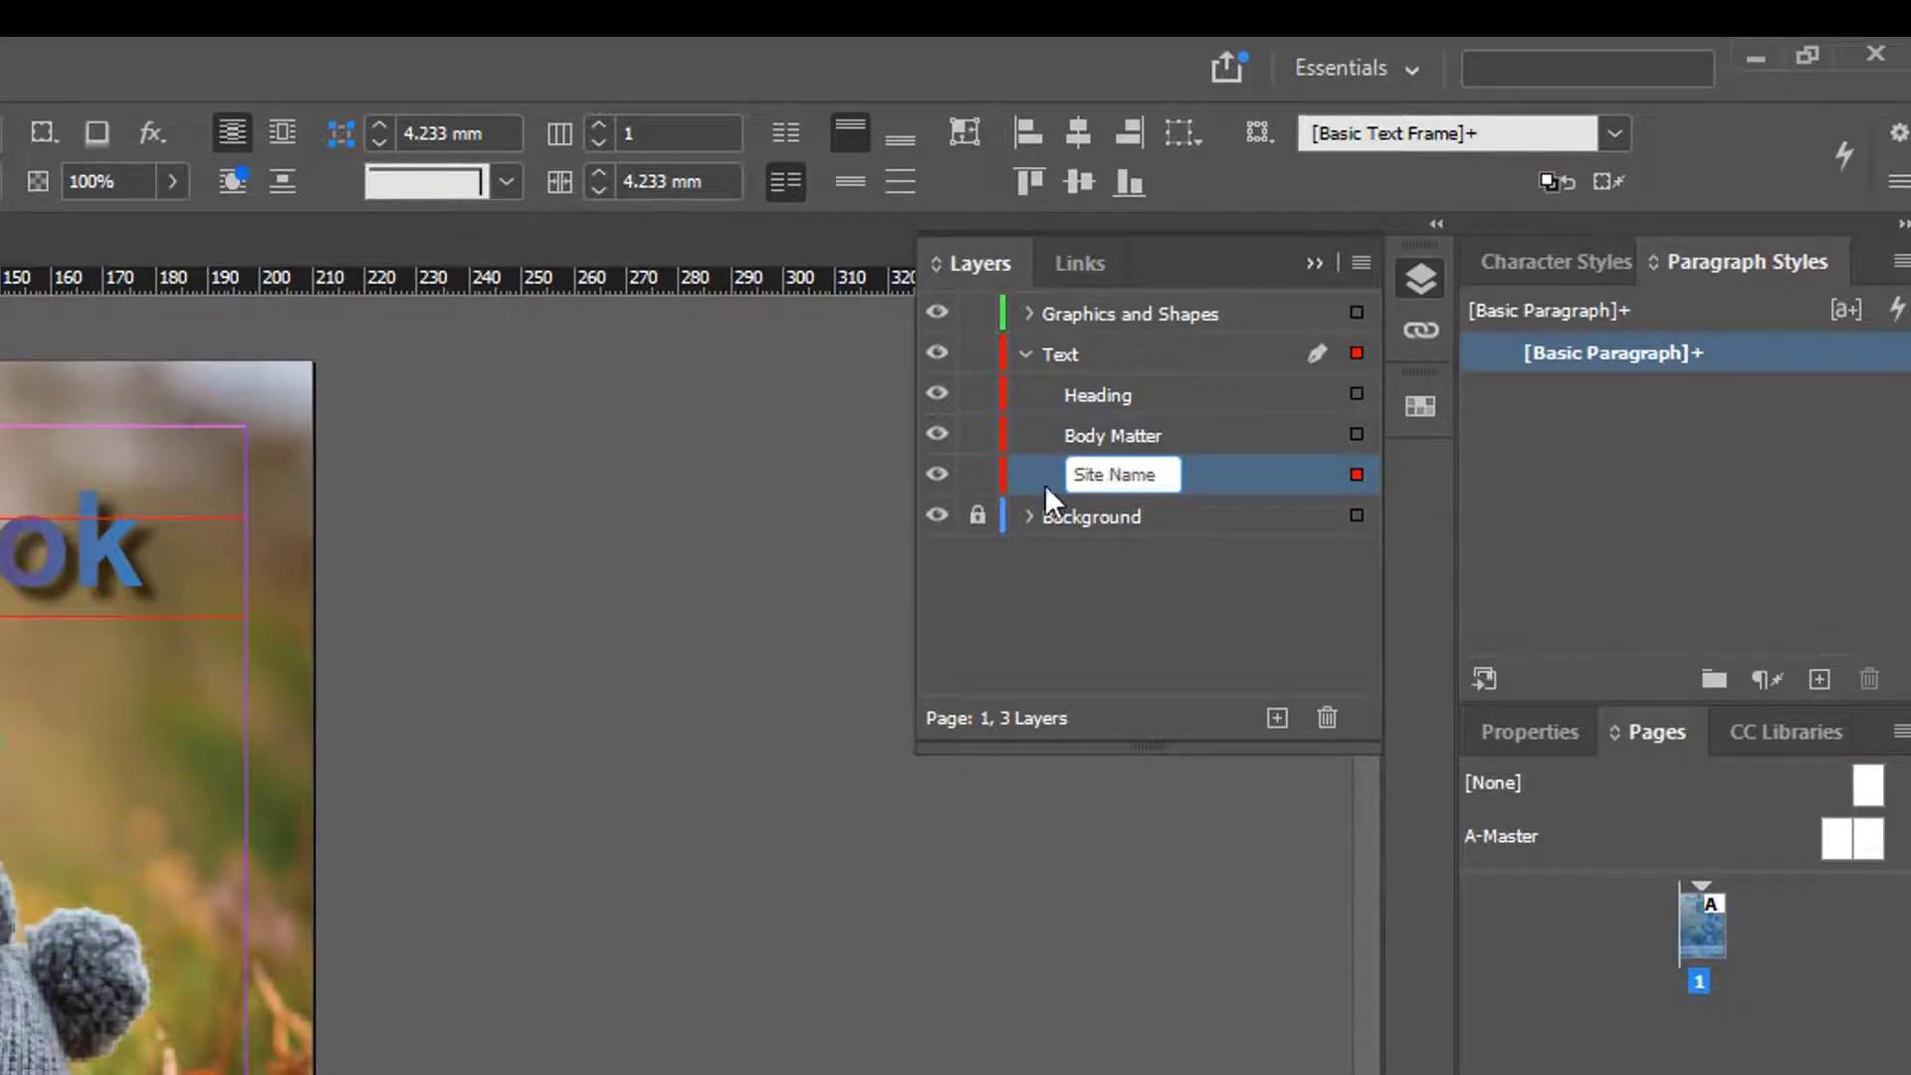
left_click(1162, 647)
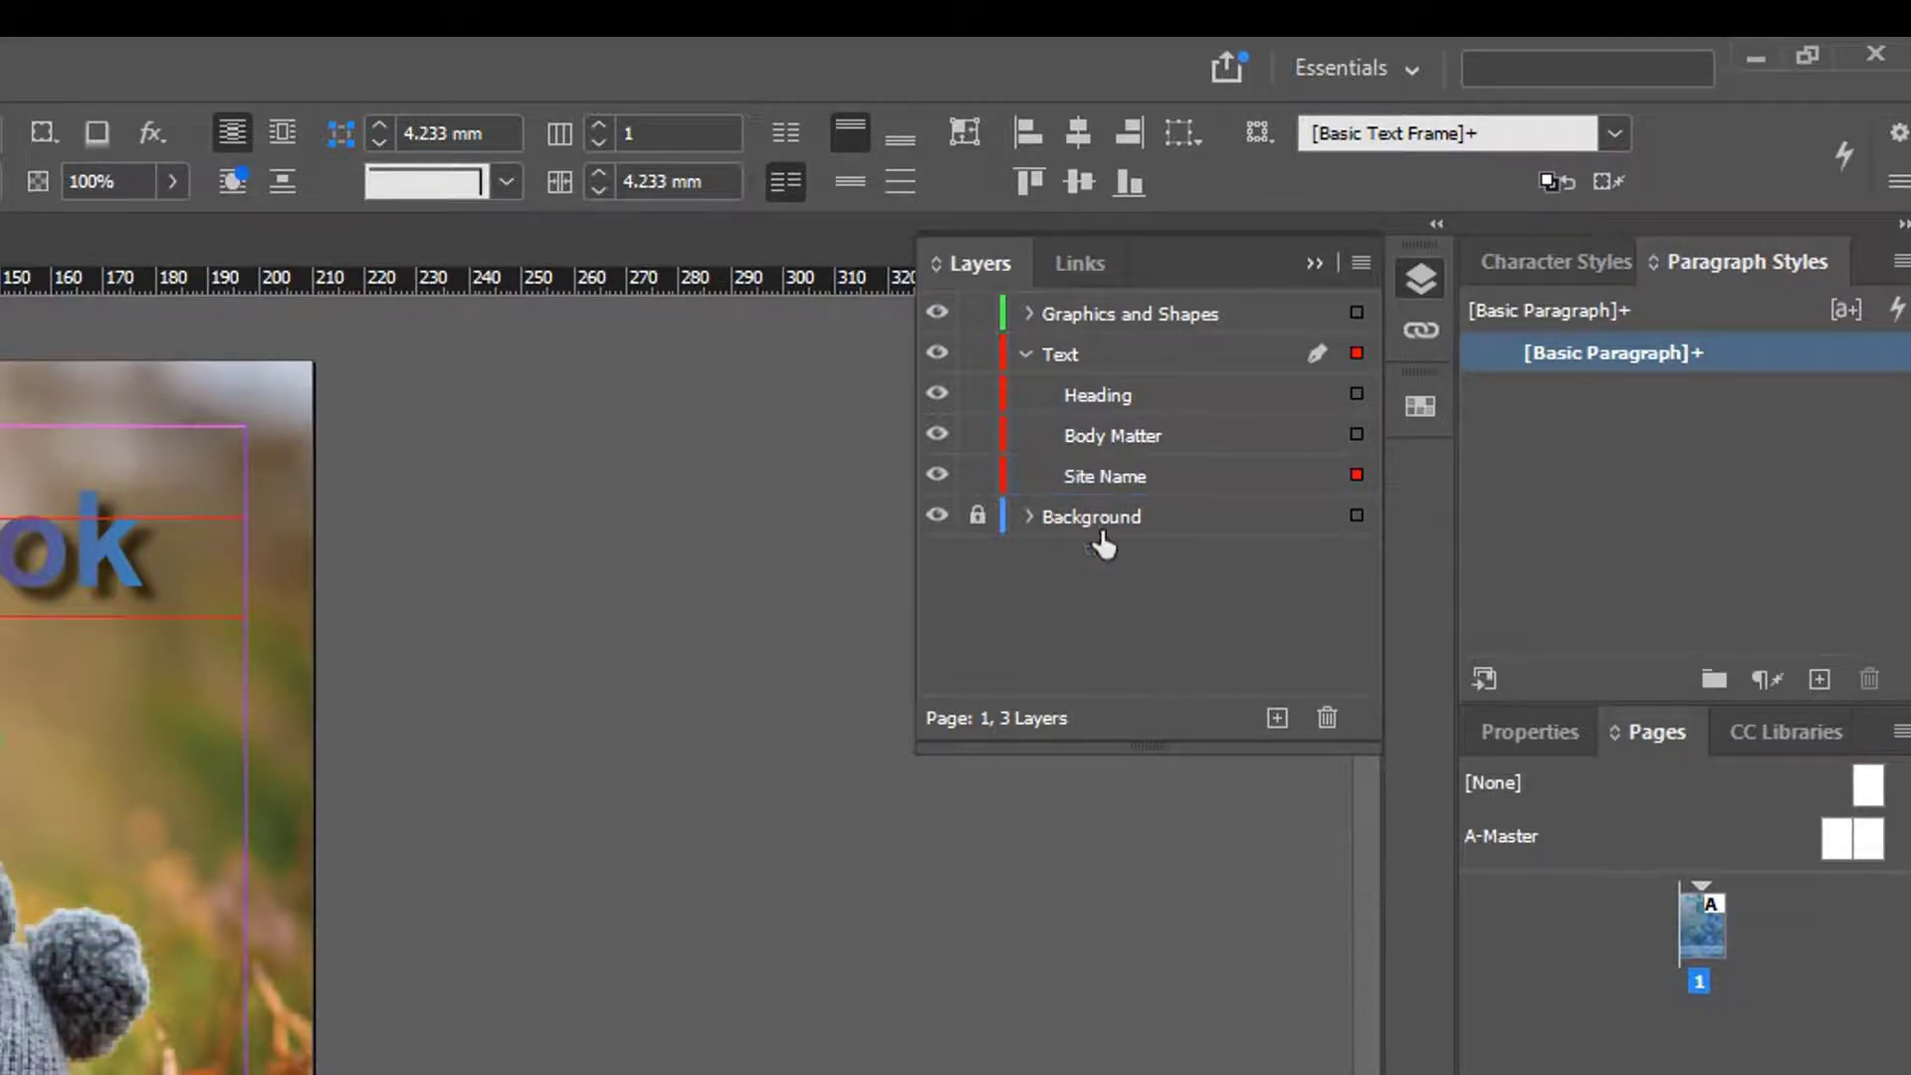
left_click(1026, 355)
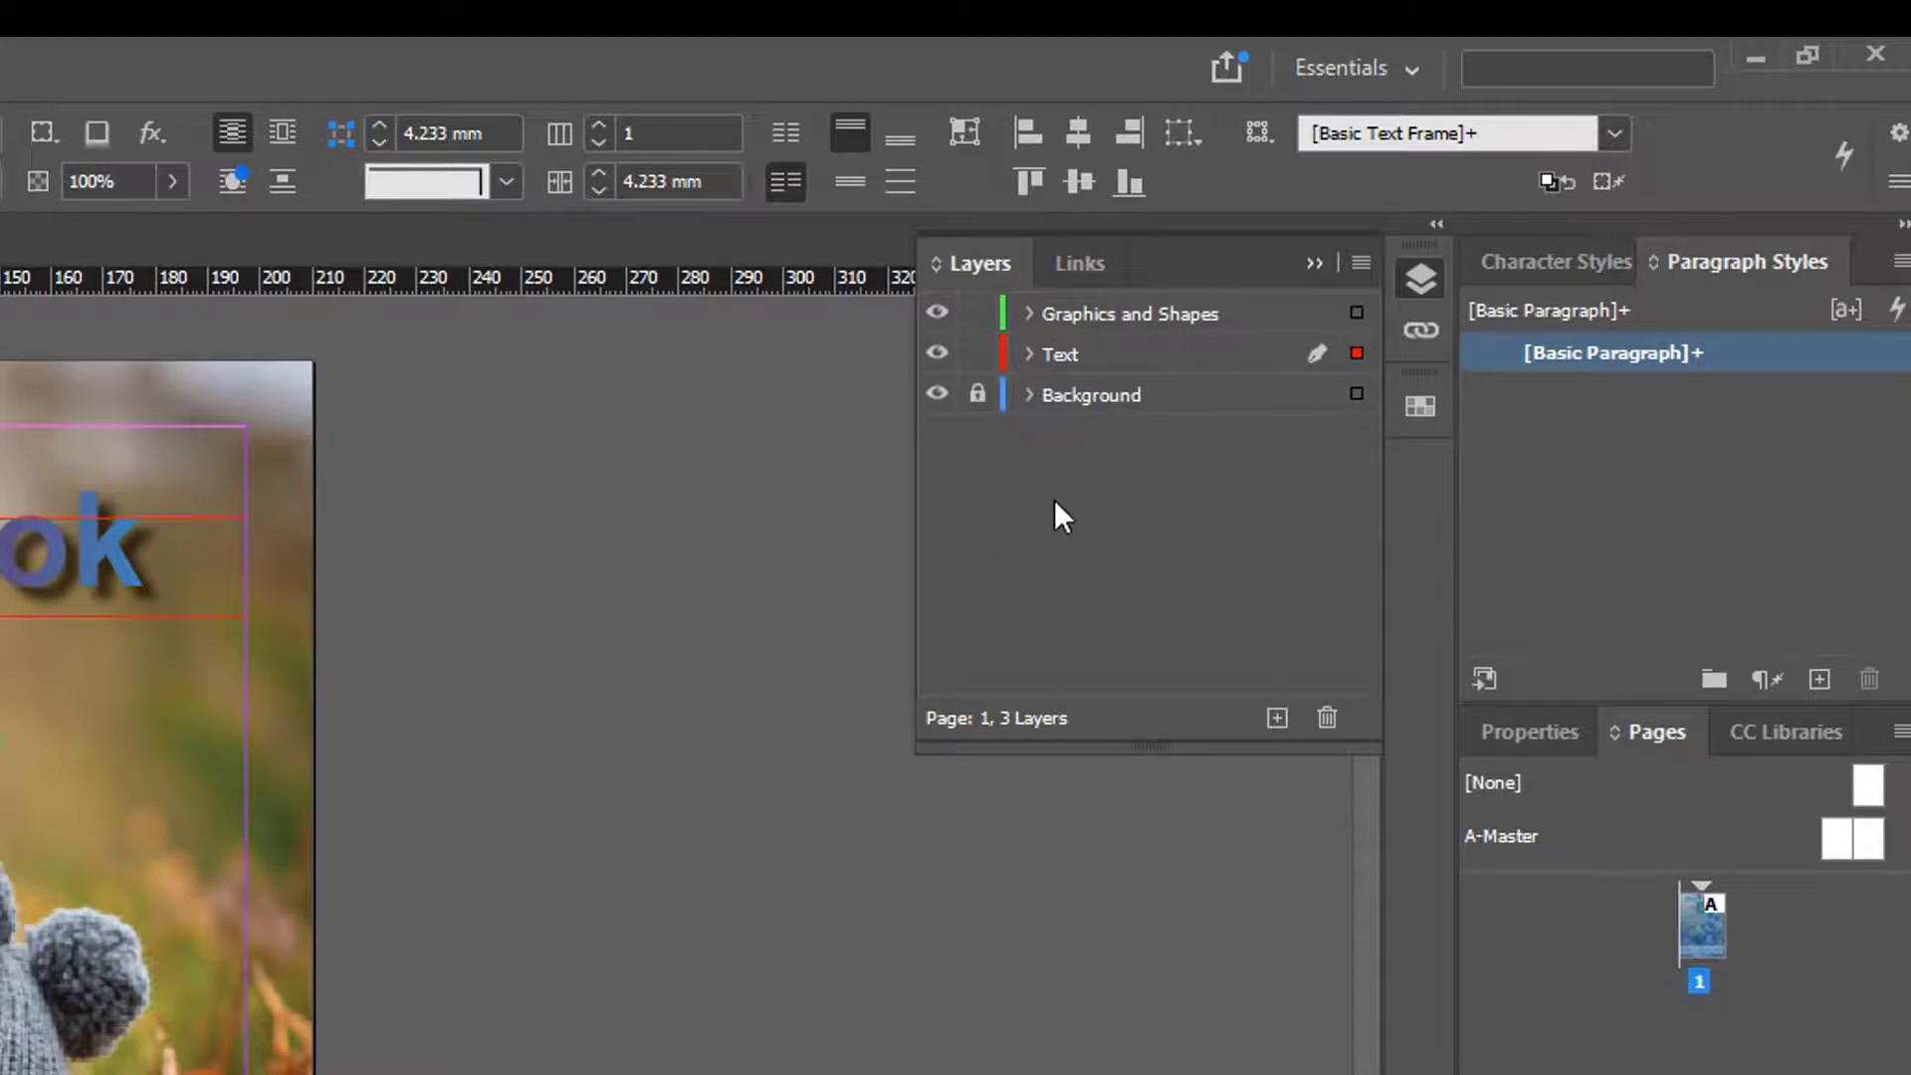
Expand the Graphics and Shapes layer and its group to examine the badge's text frame item, and check the Text layer's items.
left_click(1031, 313)
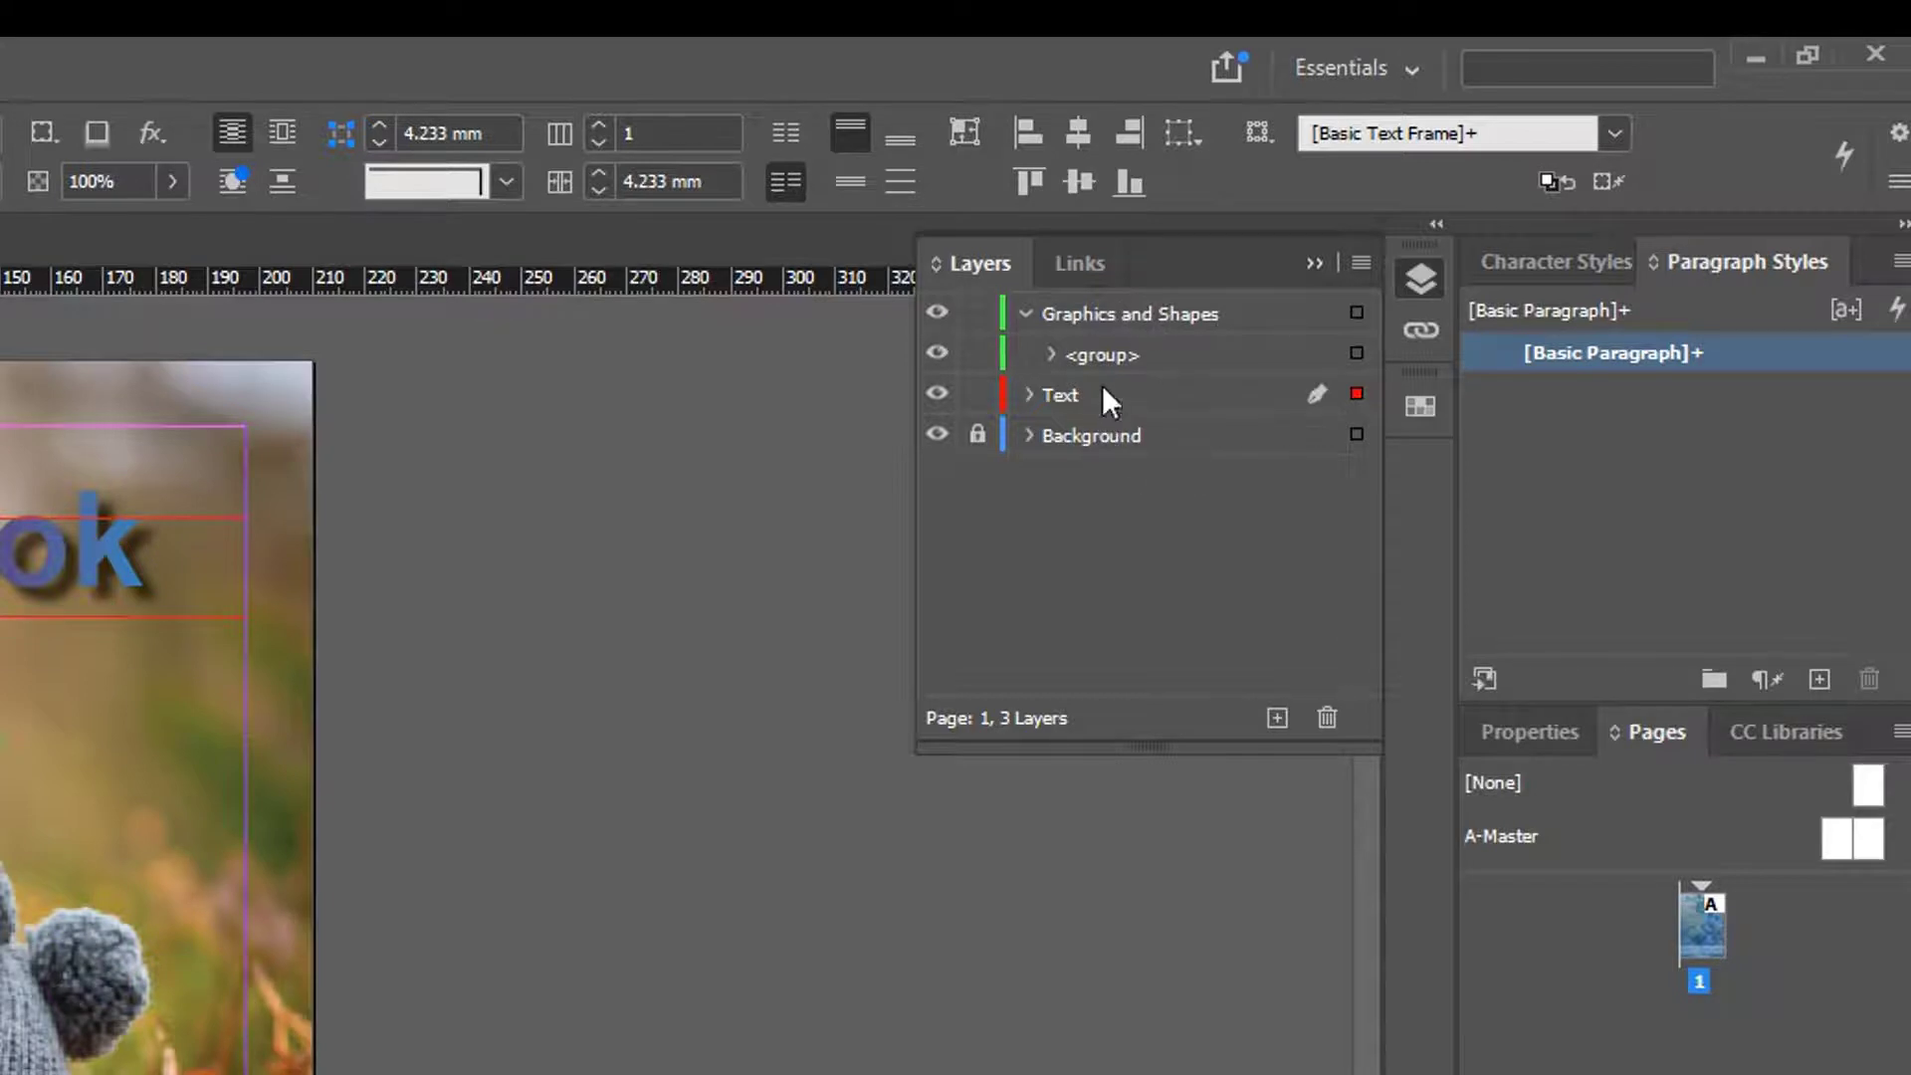
left_click(1052, 355)
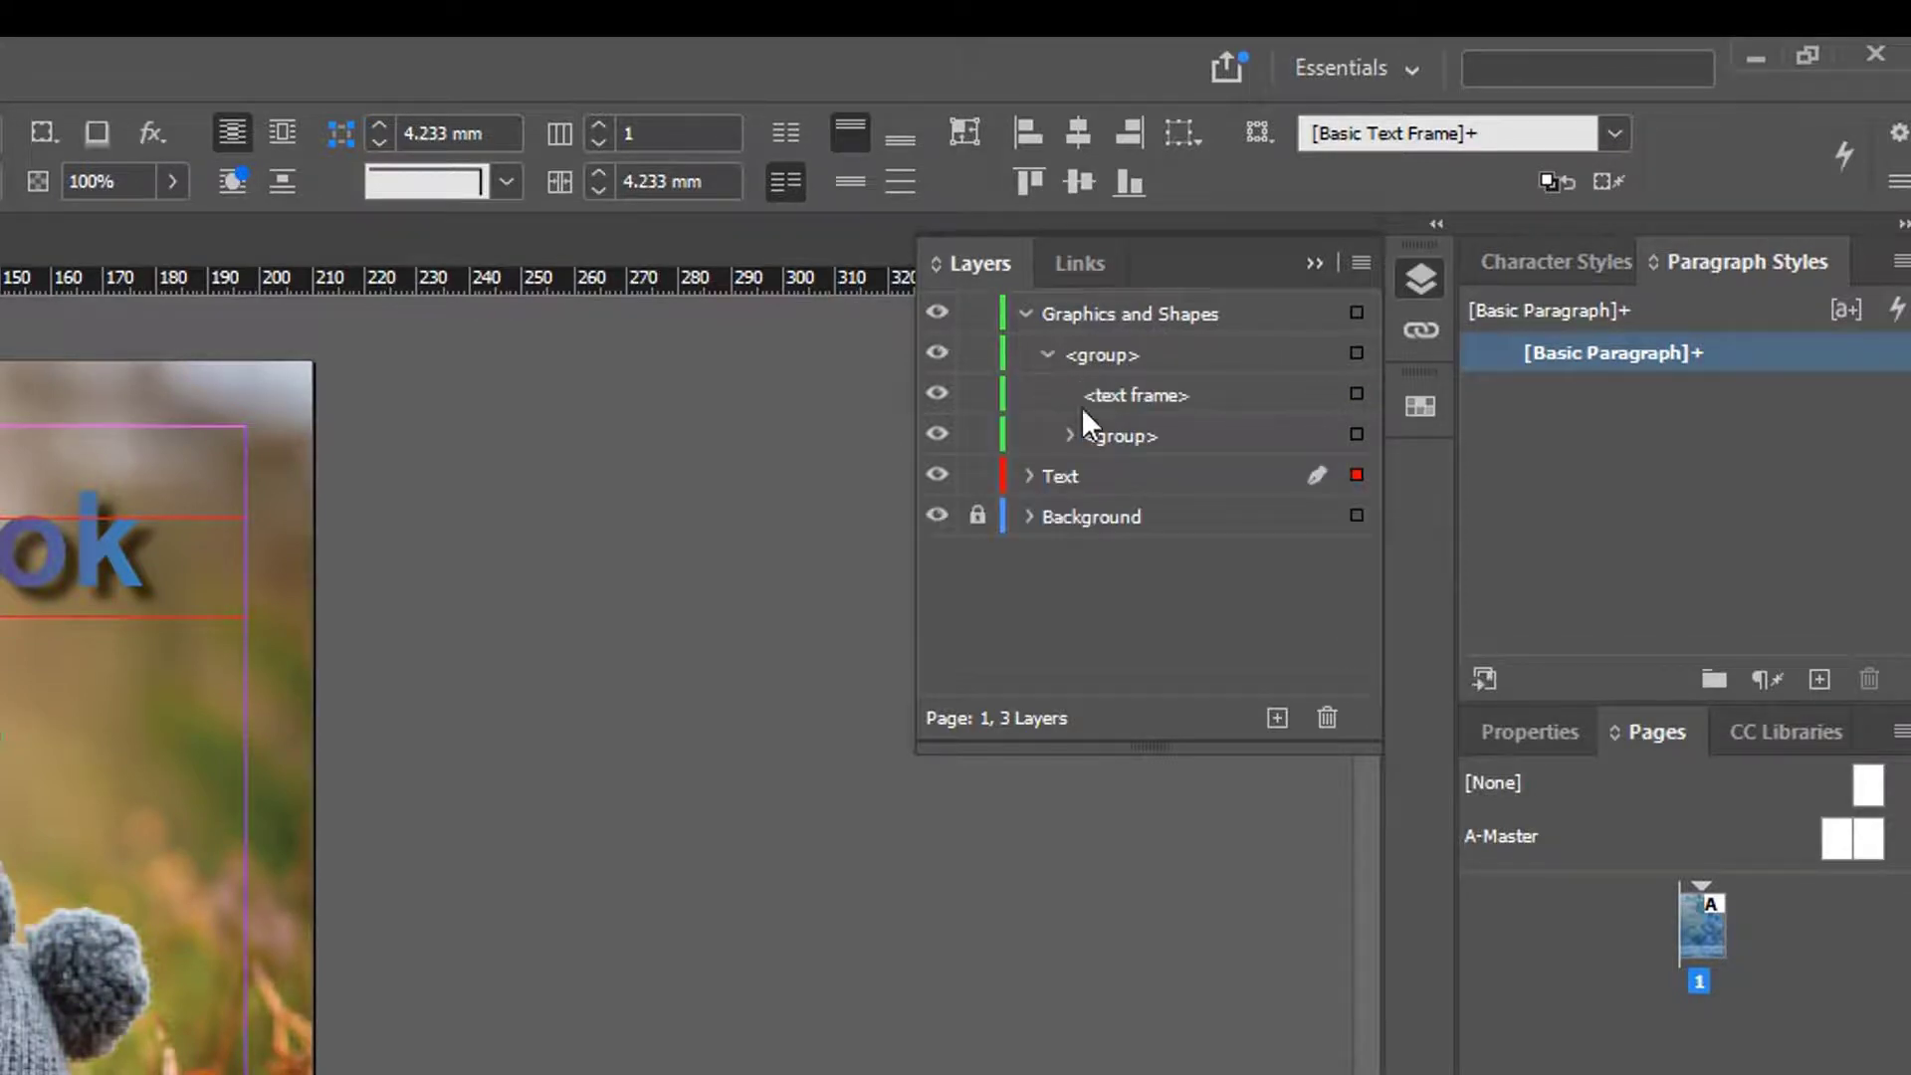
left_click(1154, 417)
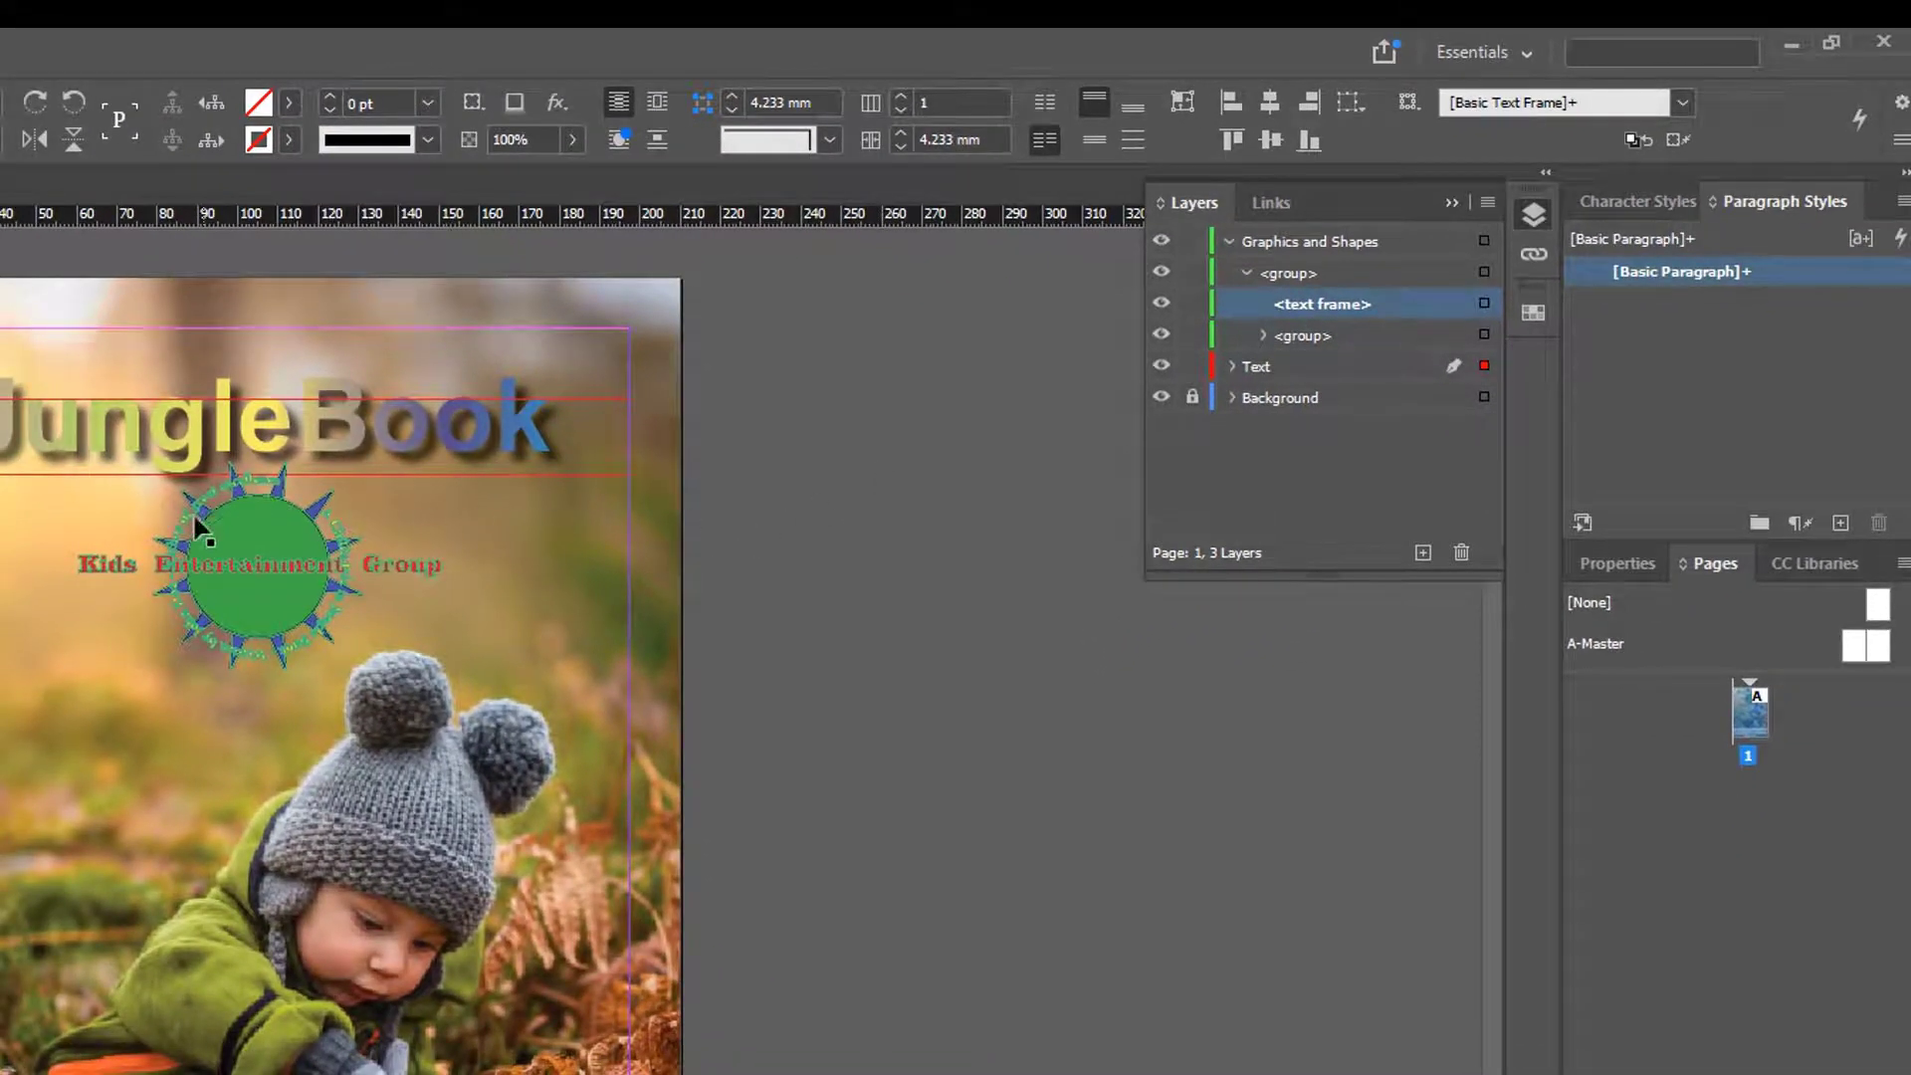
left_click(1484, 305)
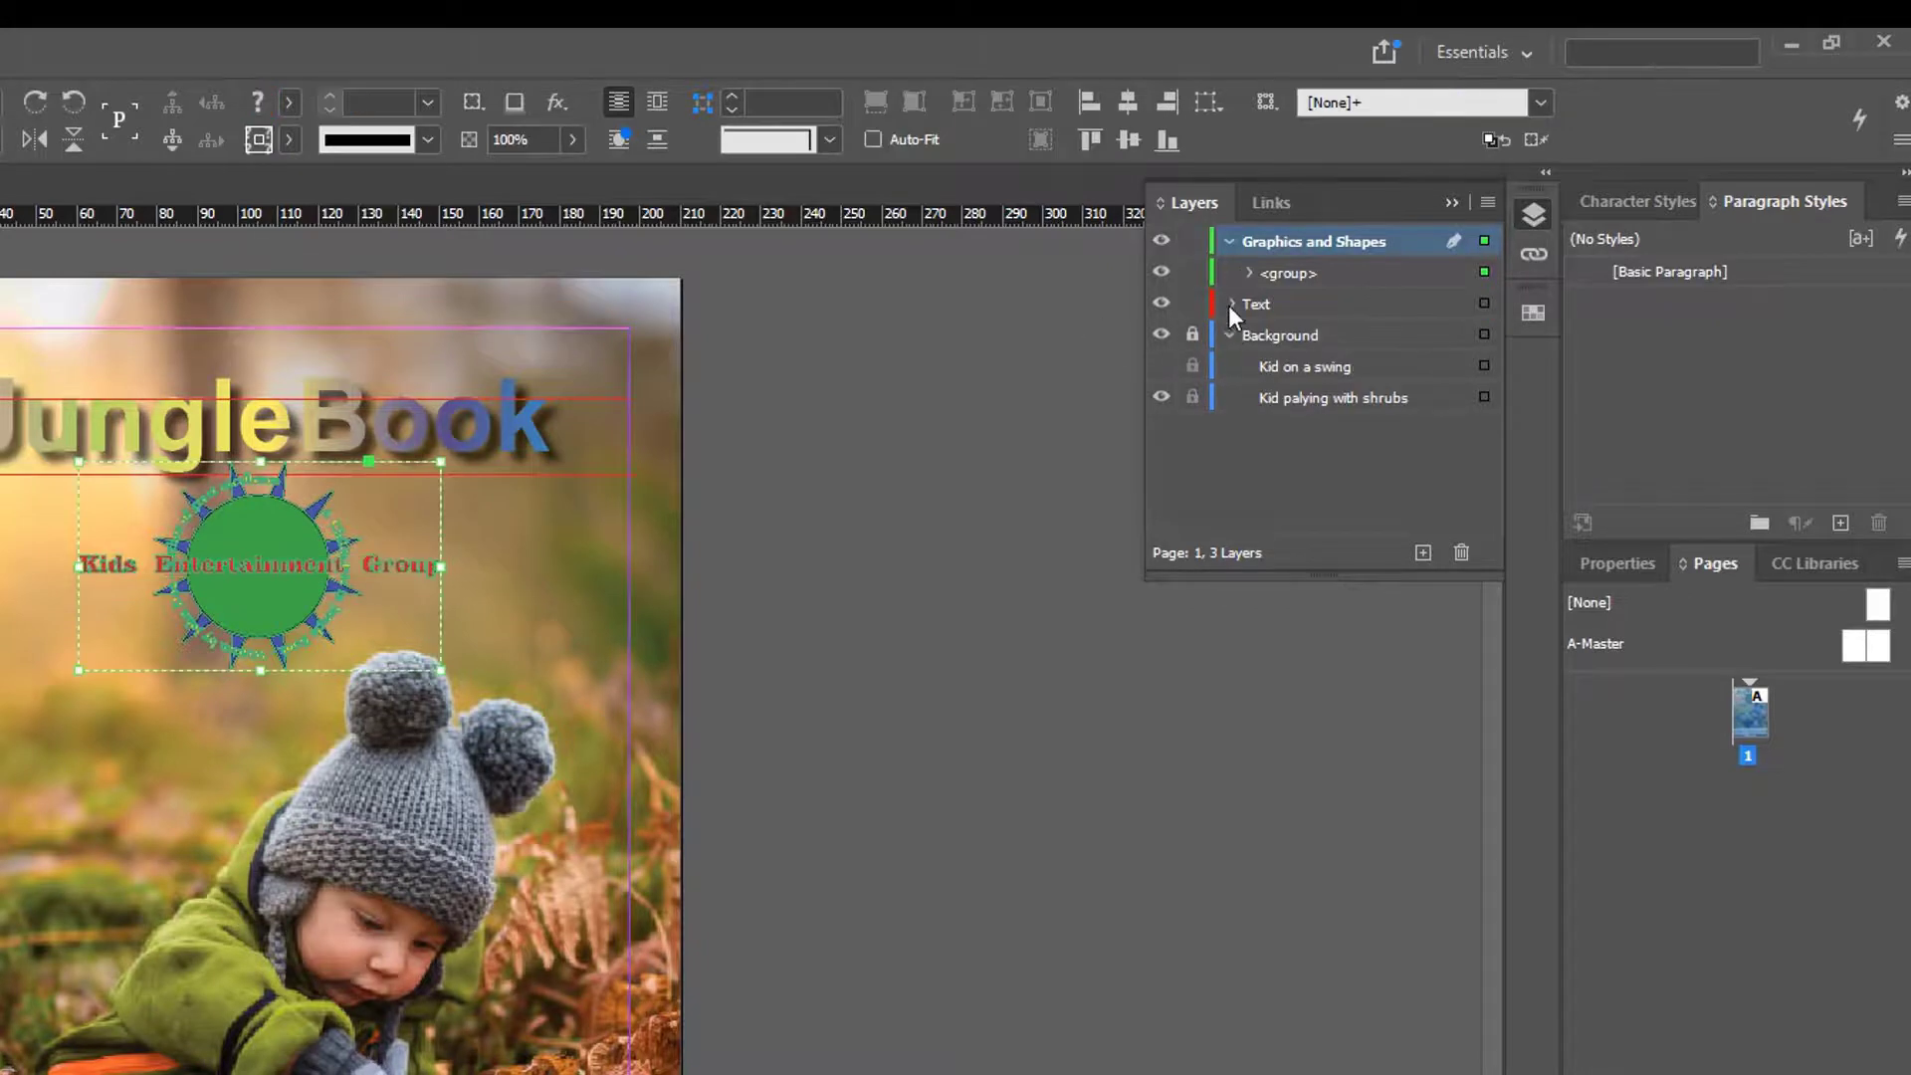
left_click(1230, 305)
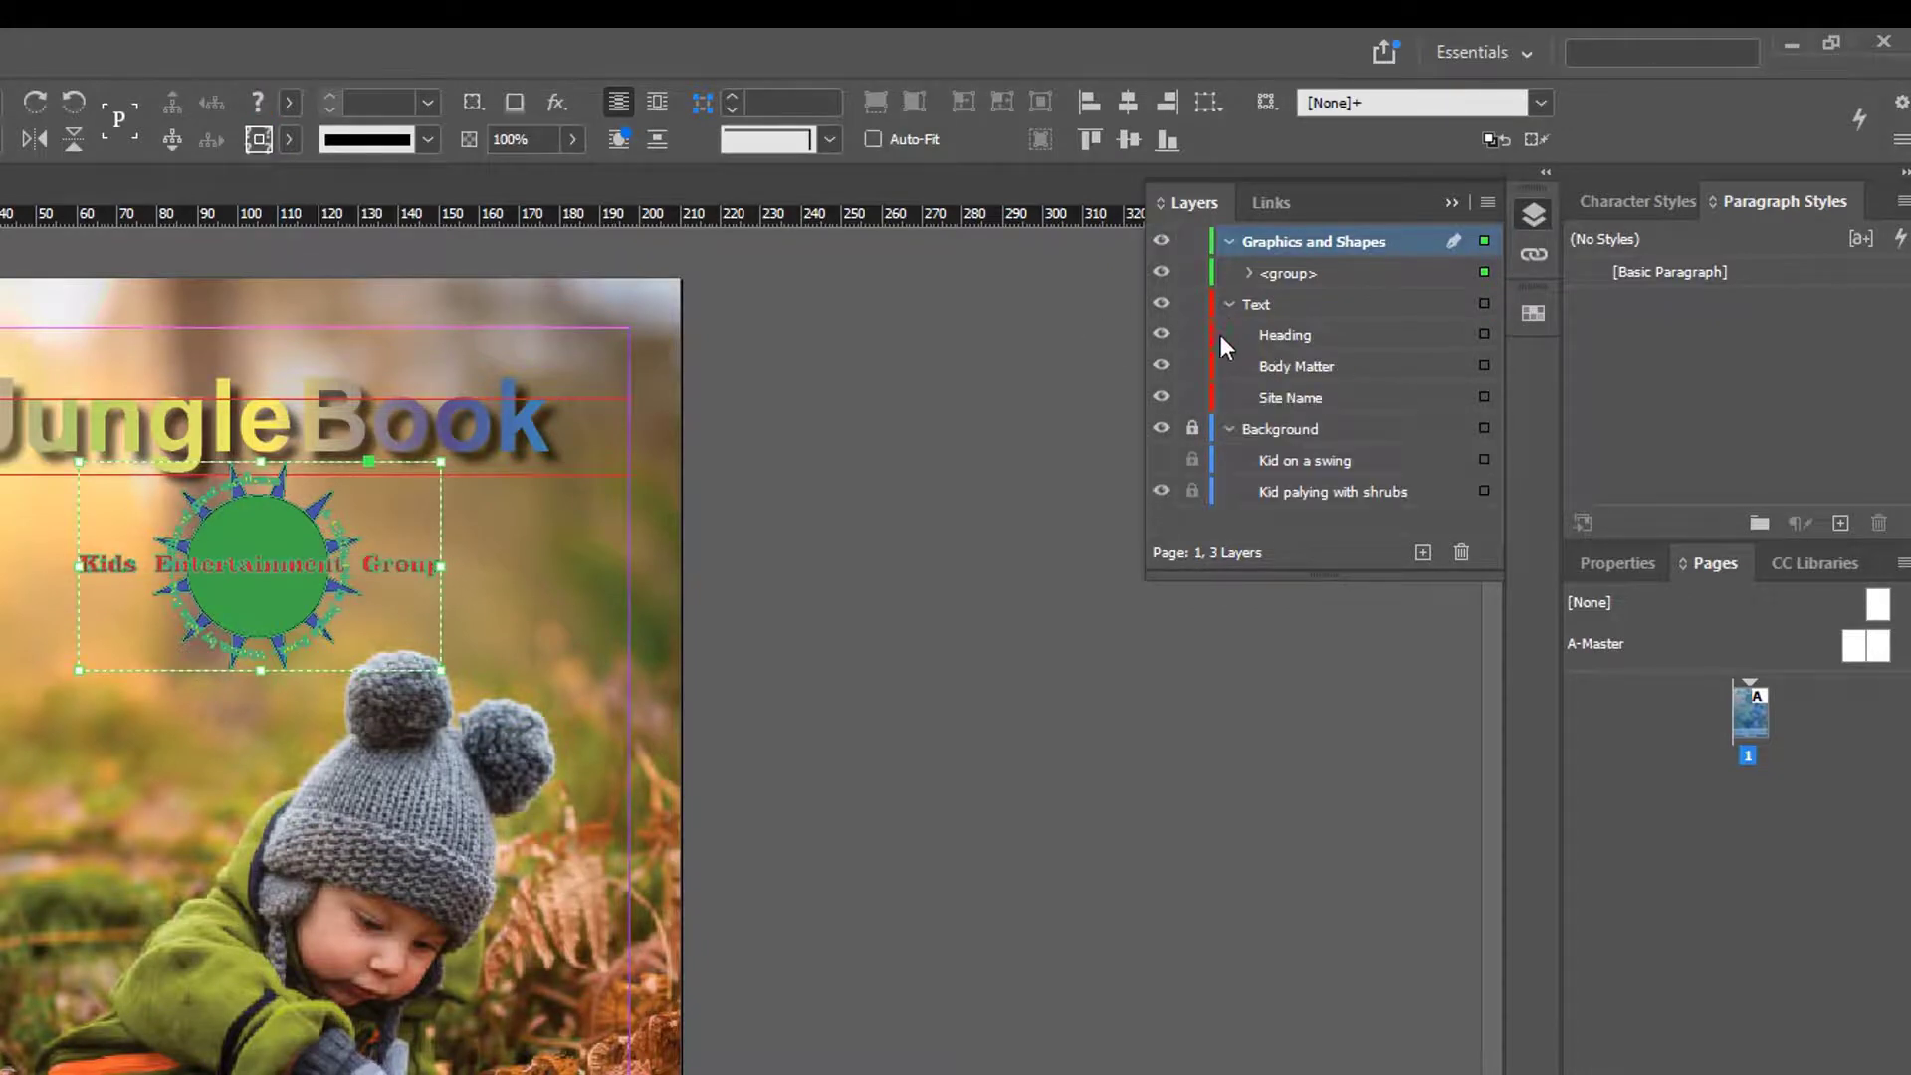
left_click(1230, 304)
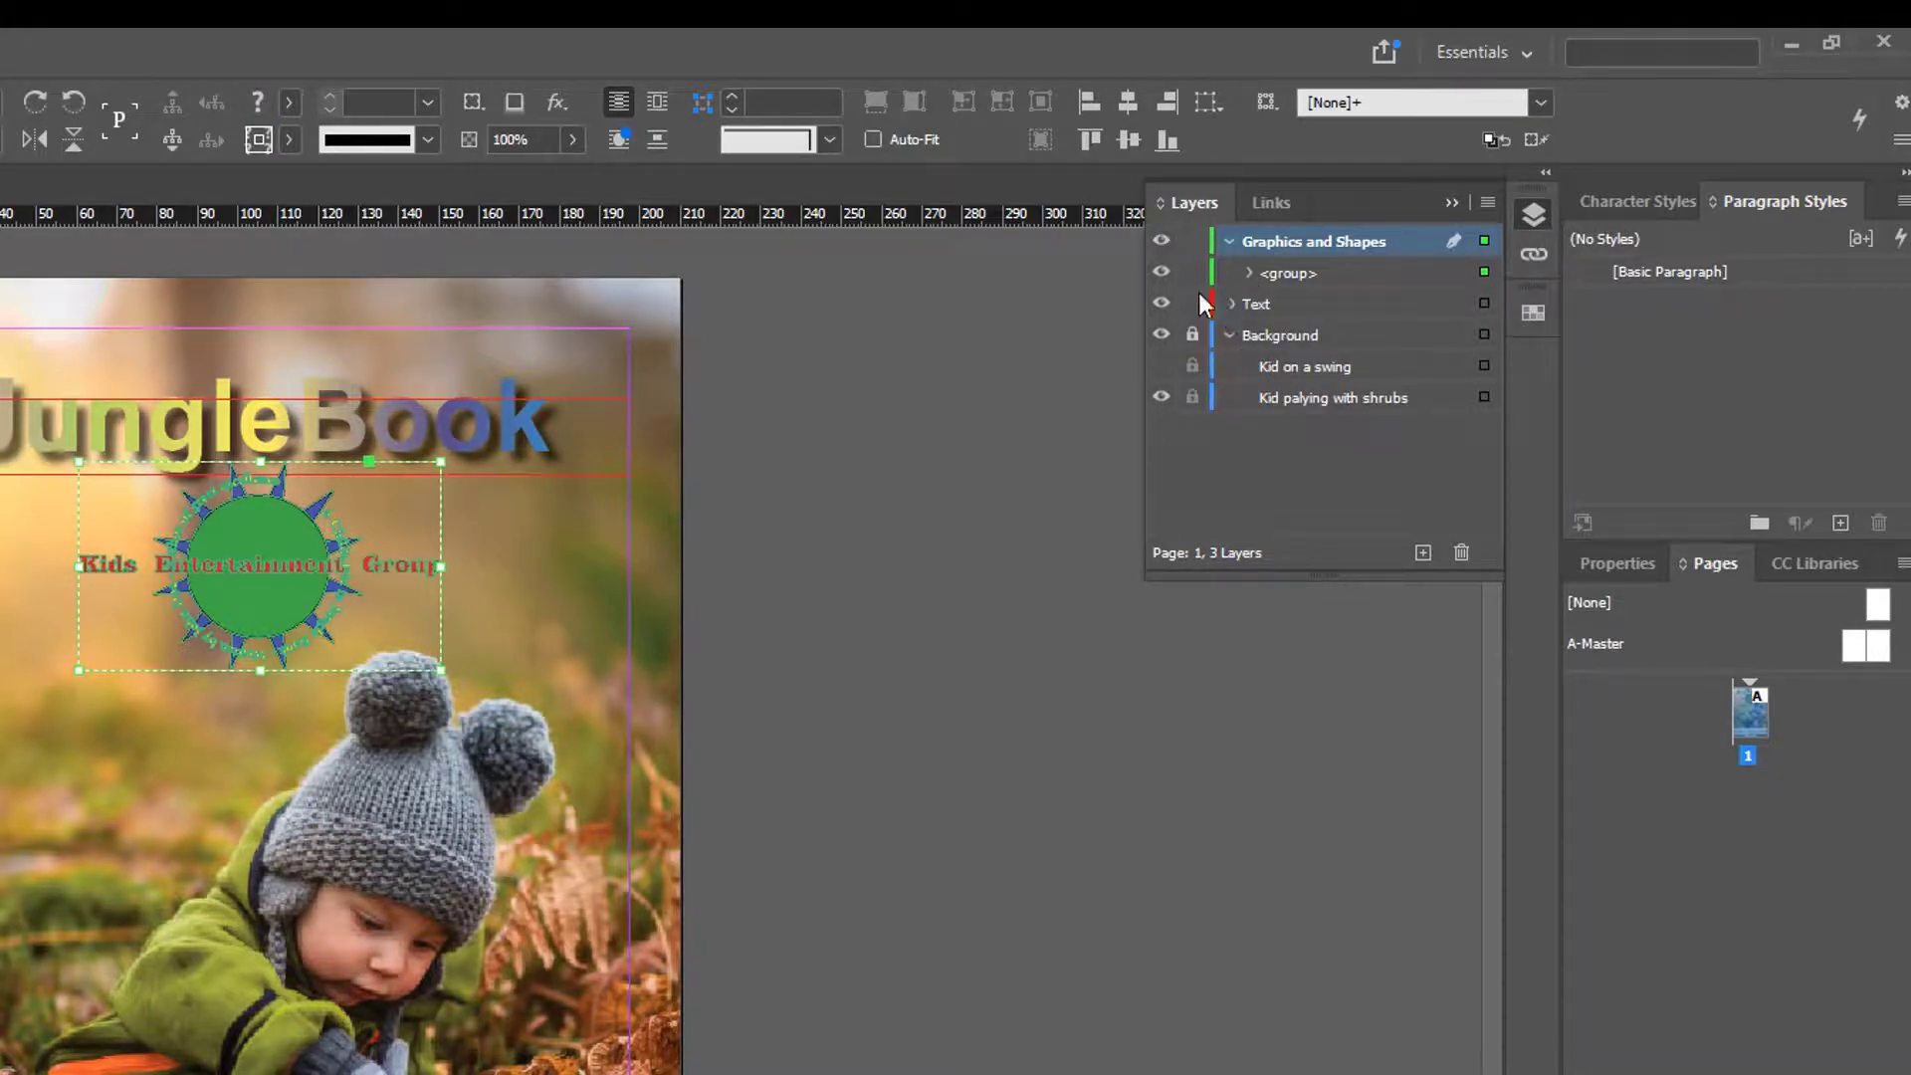
Deselect the badge group and move the Text layer above the Graphics and Shapes layer.
left_click(710, 554)
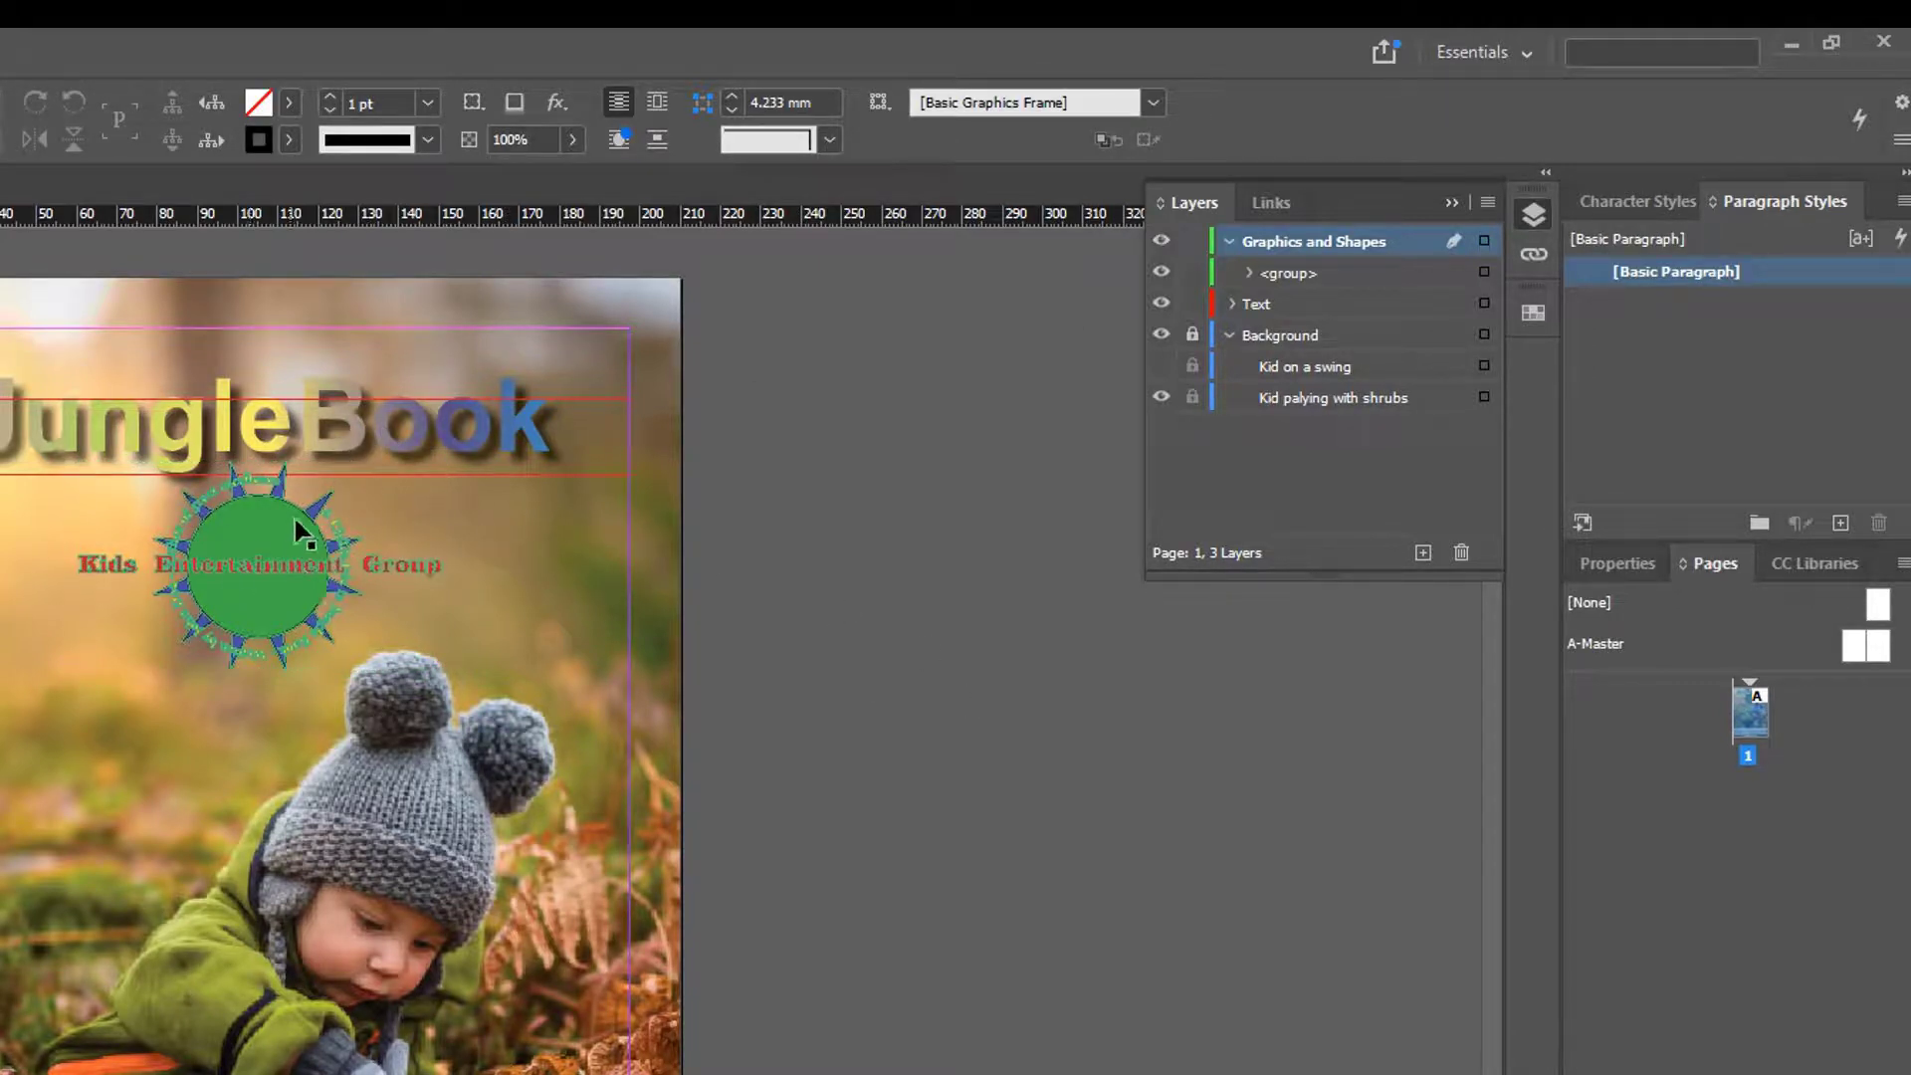
left_click(1280, 301)
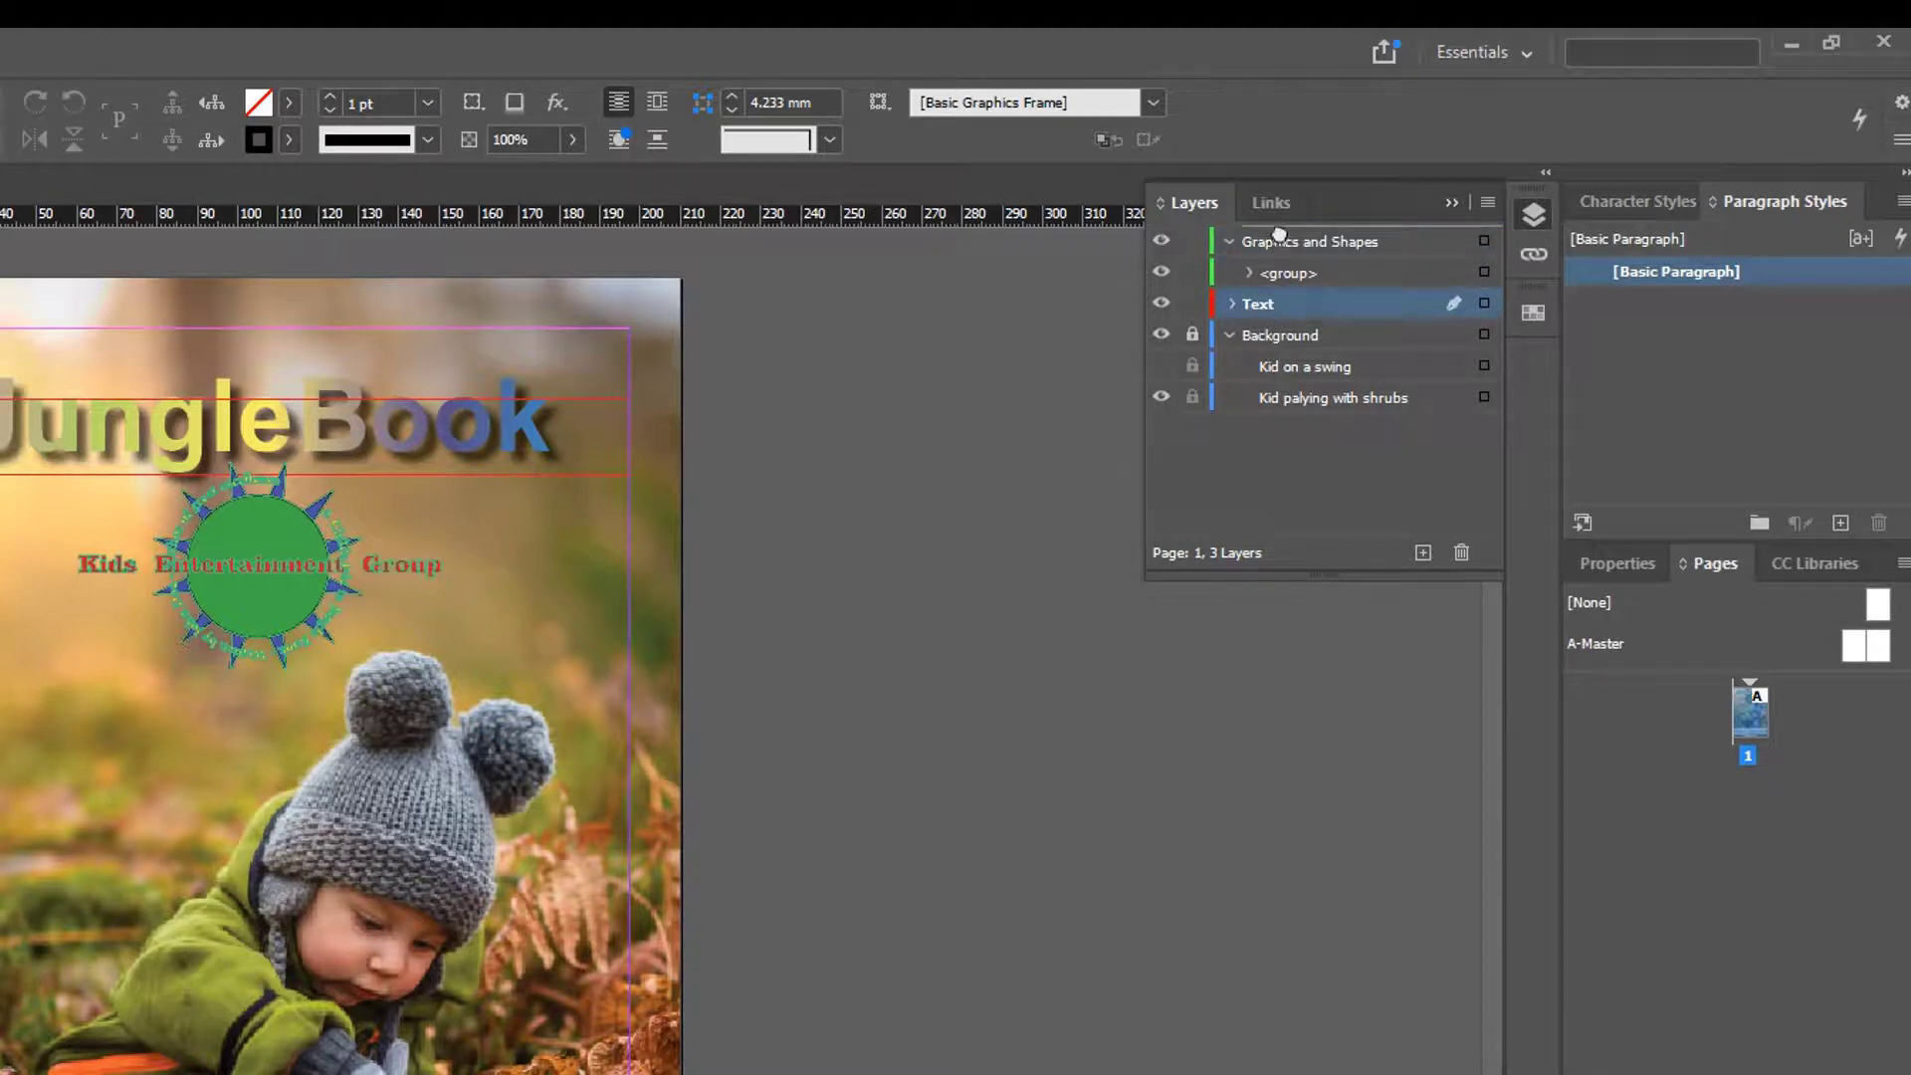
left_click_drag(1281, 229, 1281, 227)
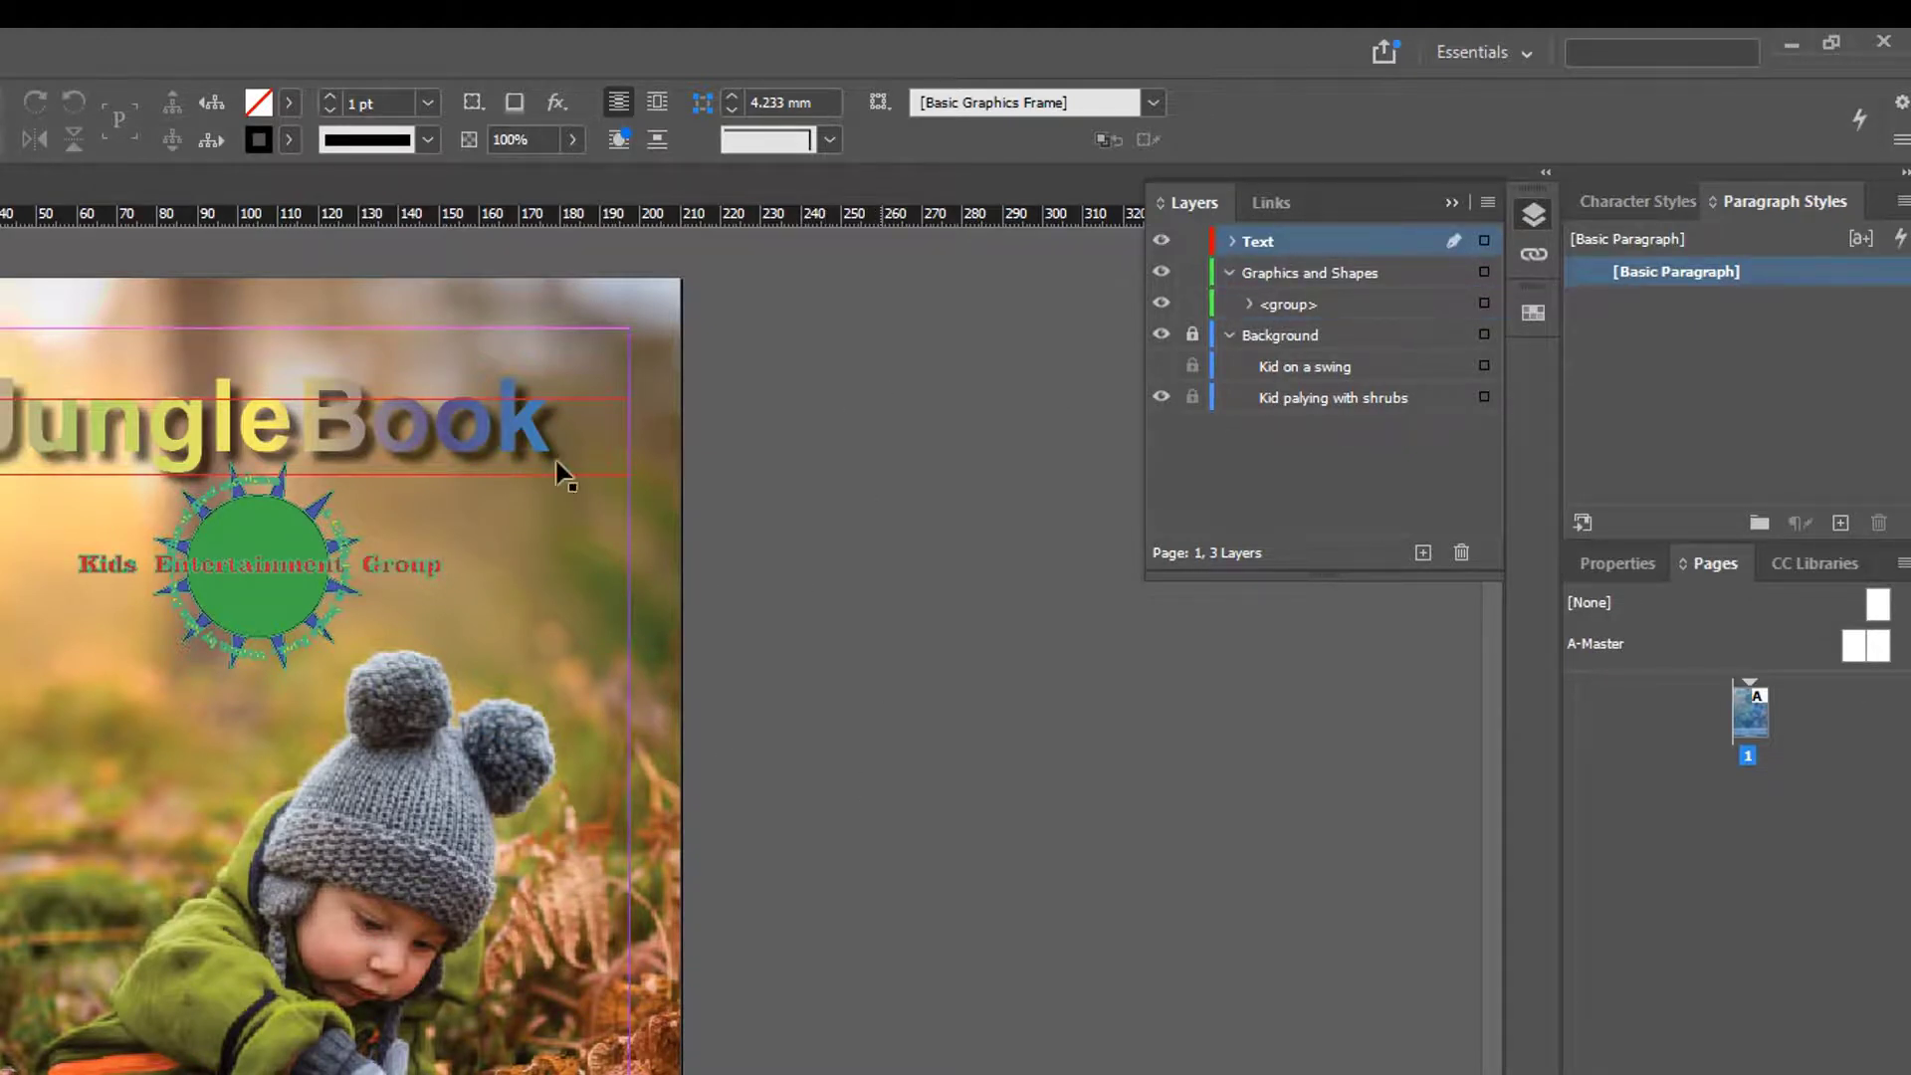
Nudge the Text layer's Heading frame down so the JungleBook title overlaps the upper spikes of the badge, and deselect it.
left_click_drag(0, 342, 790, 684)
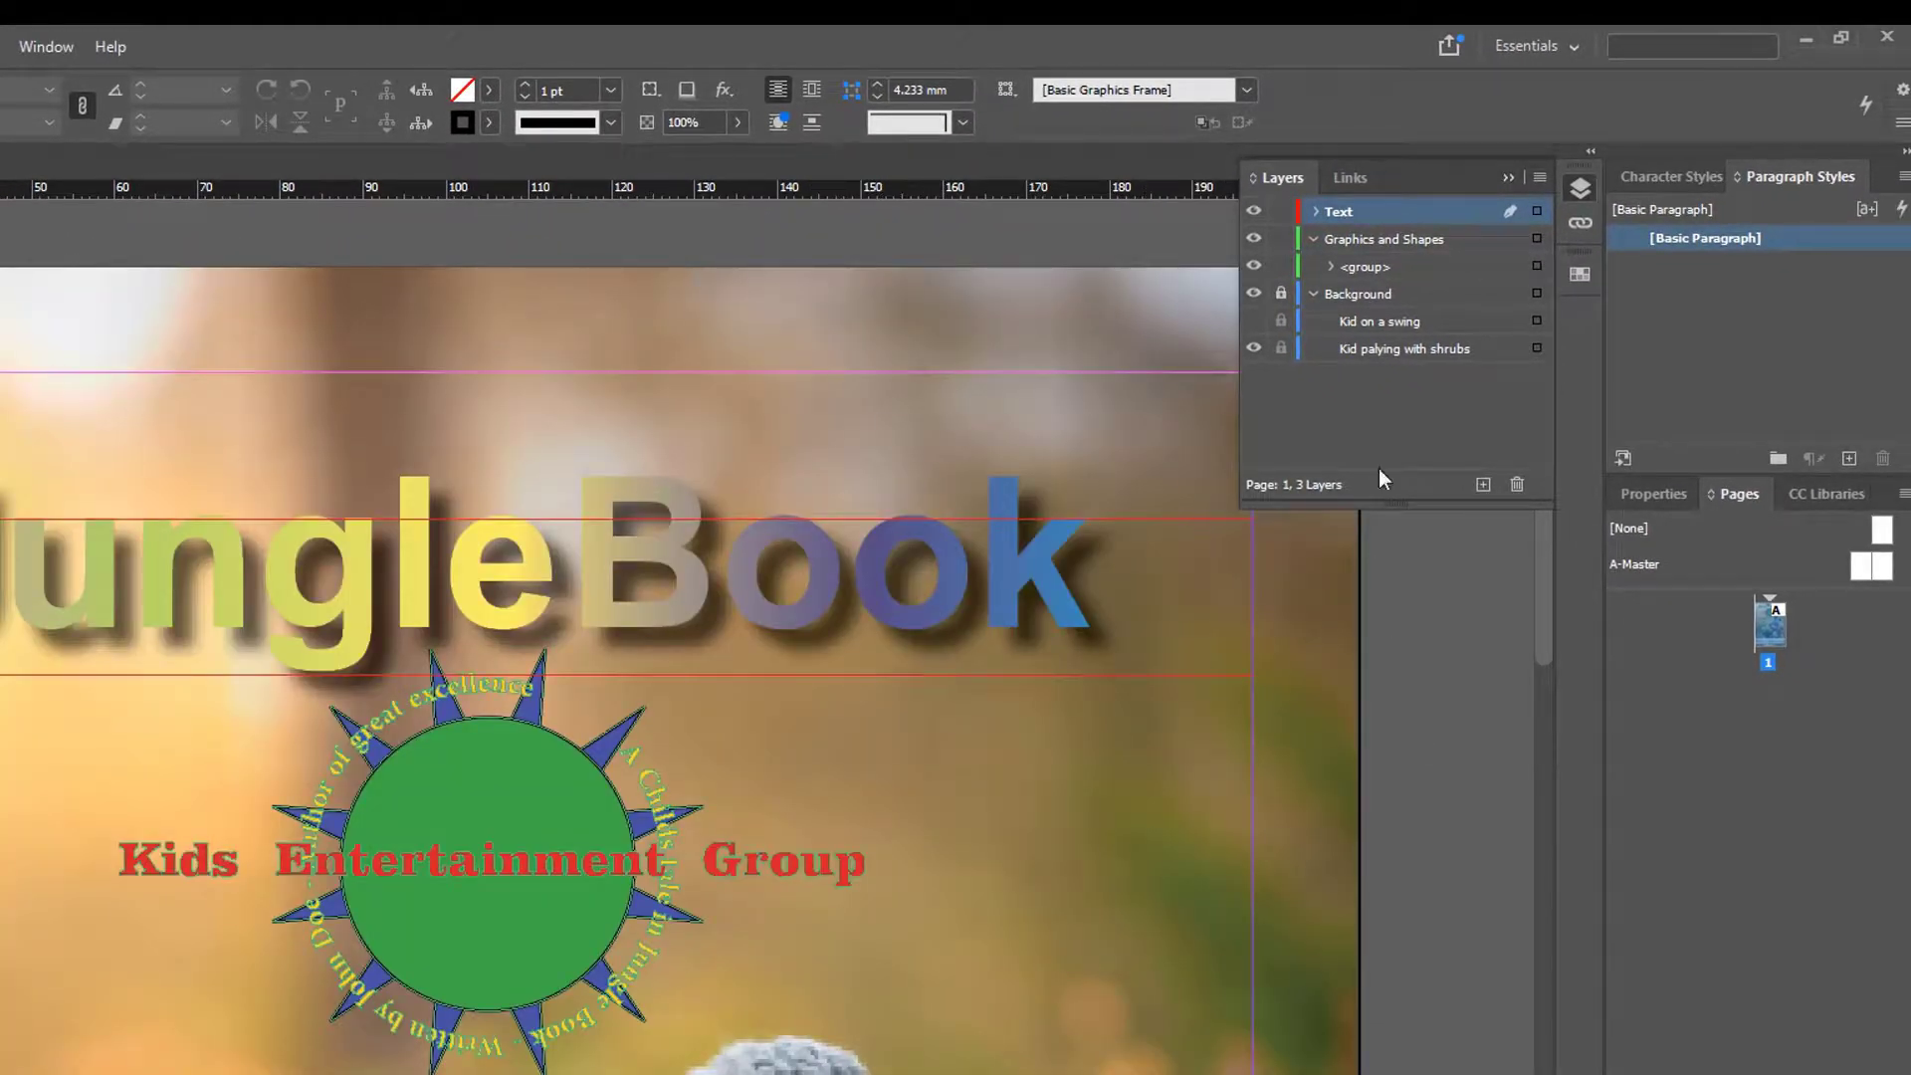
left_click(1315, 211)
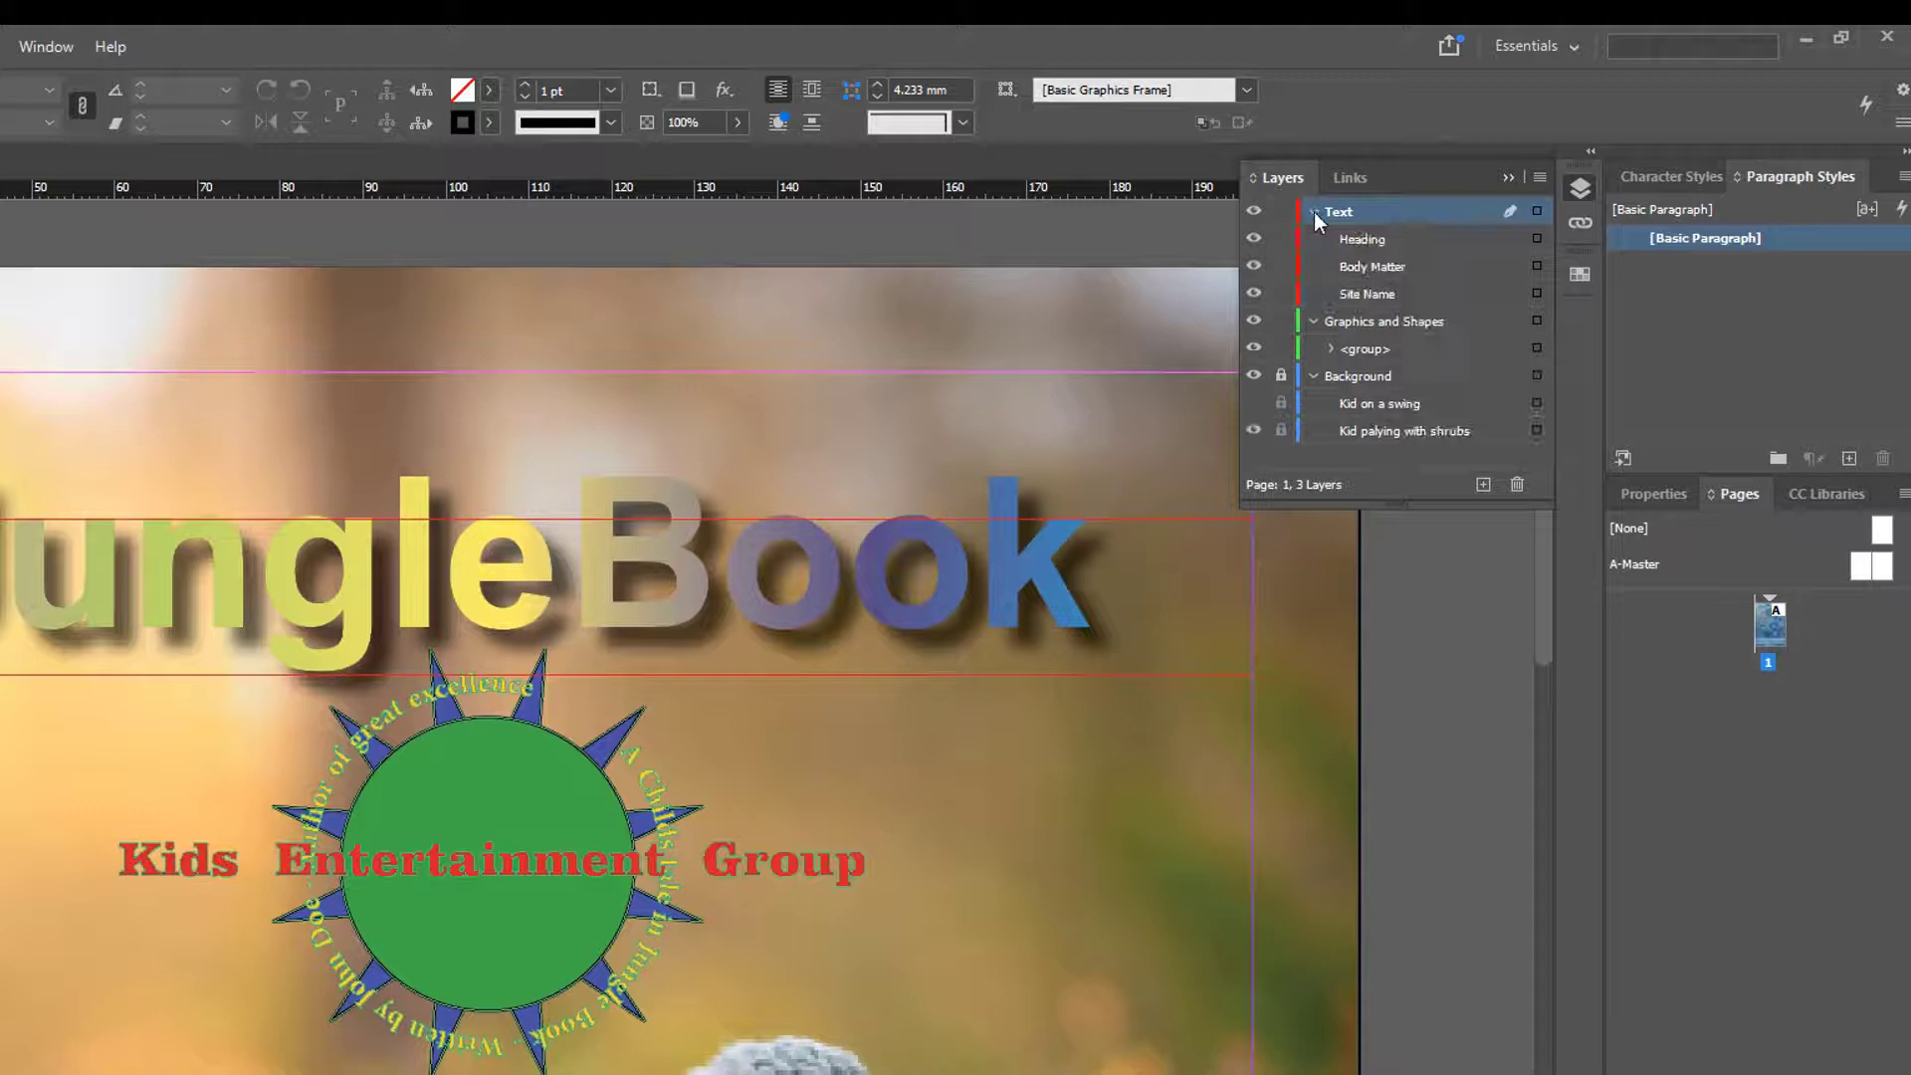
left_click(1356, 241)
left_click(672, 560)
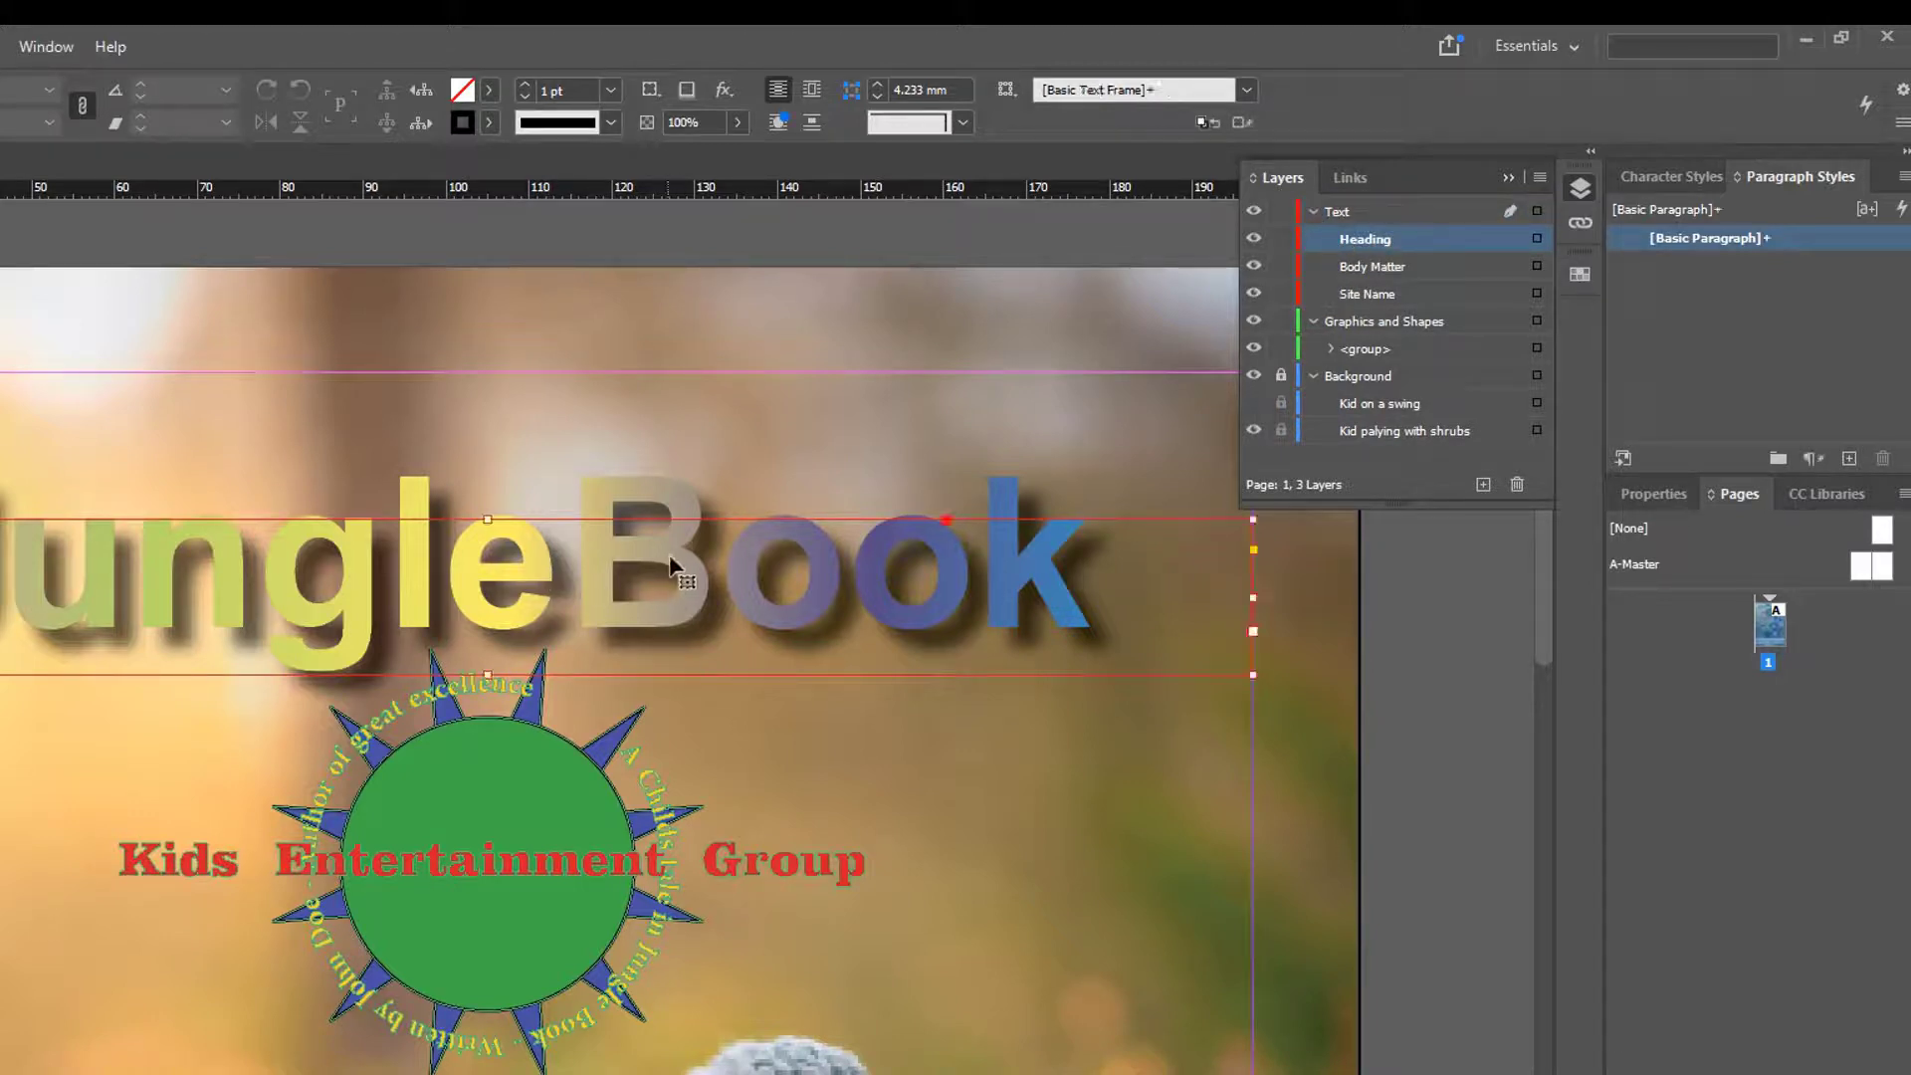
key("shift+Down")
key("shift+Down")
key("shift+Down")
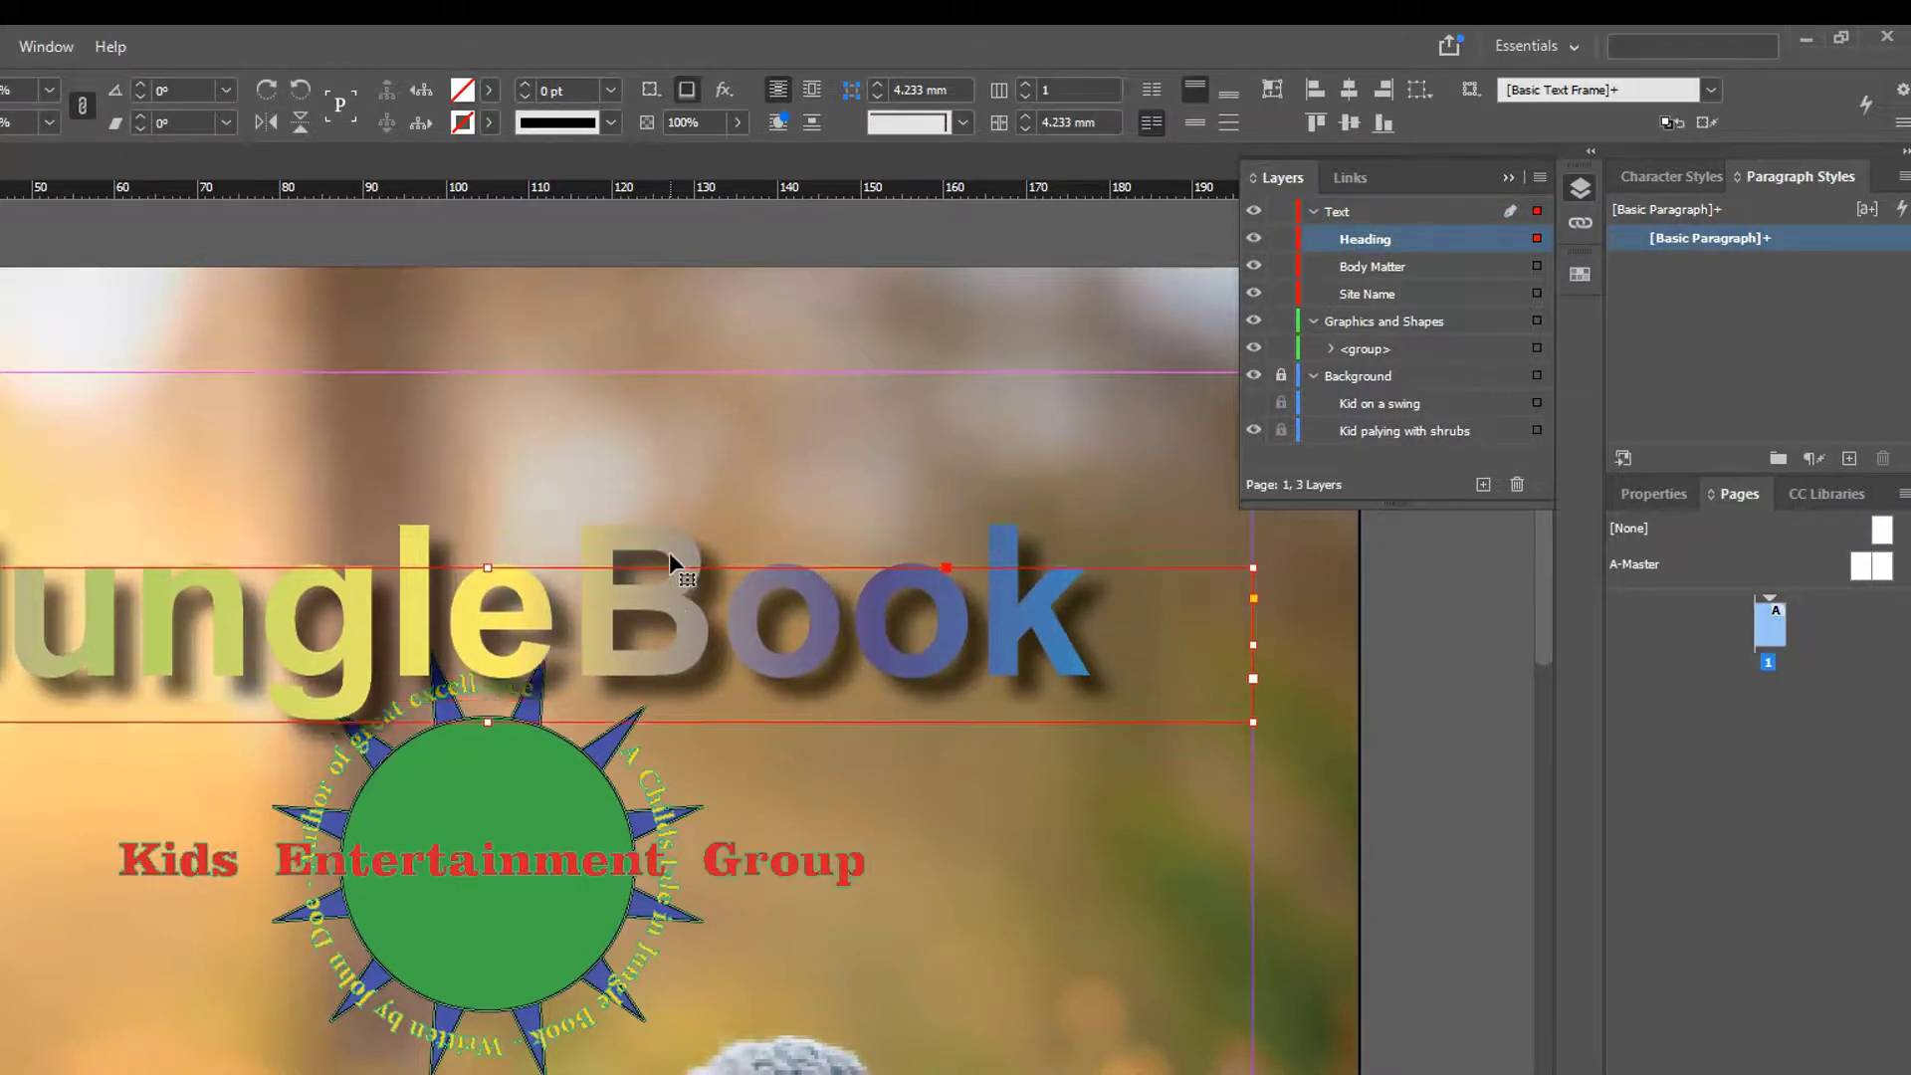
key("shift+Up")
left_click(1438, 648)
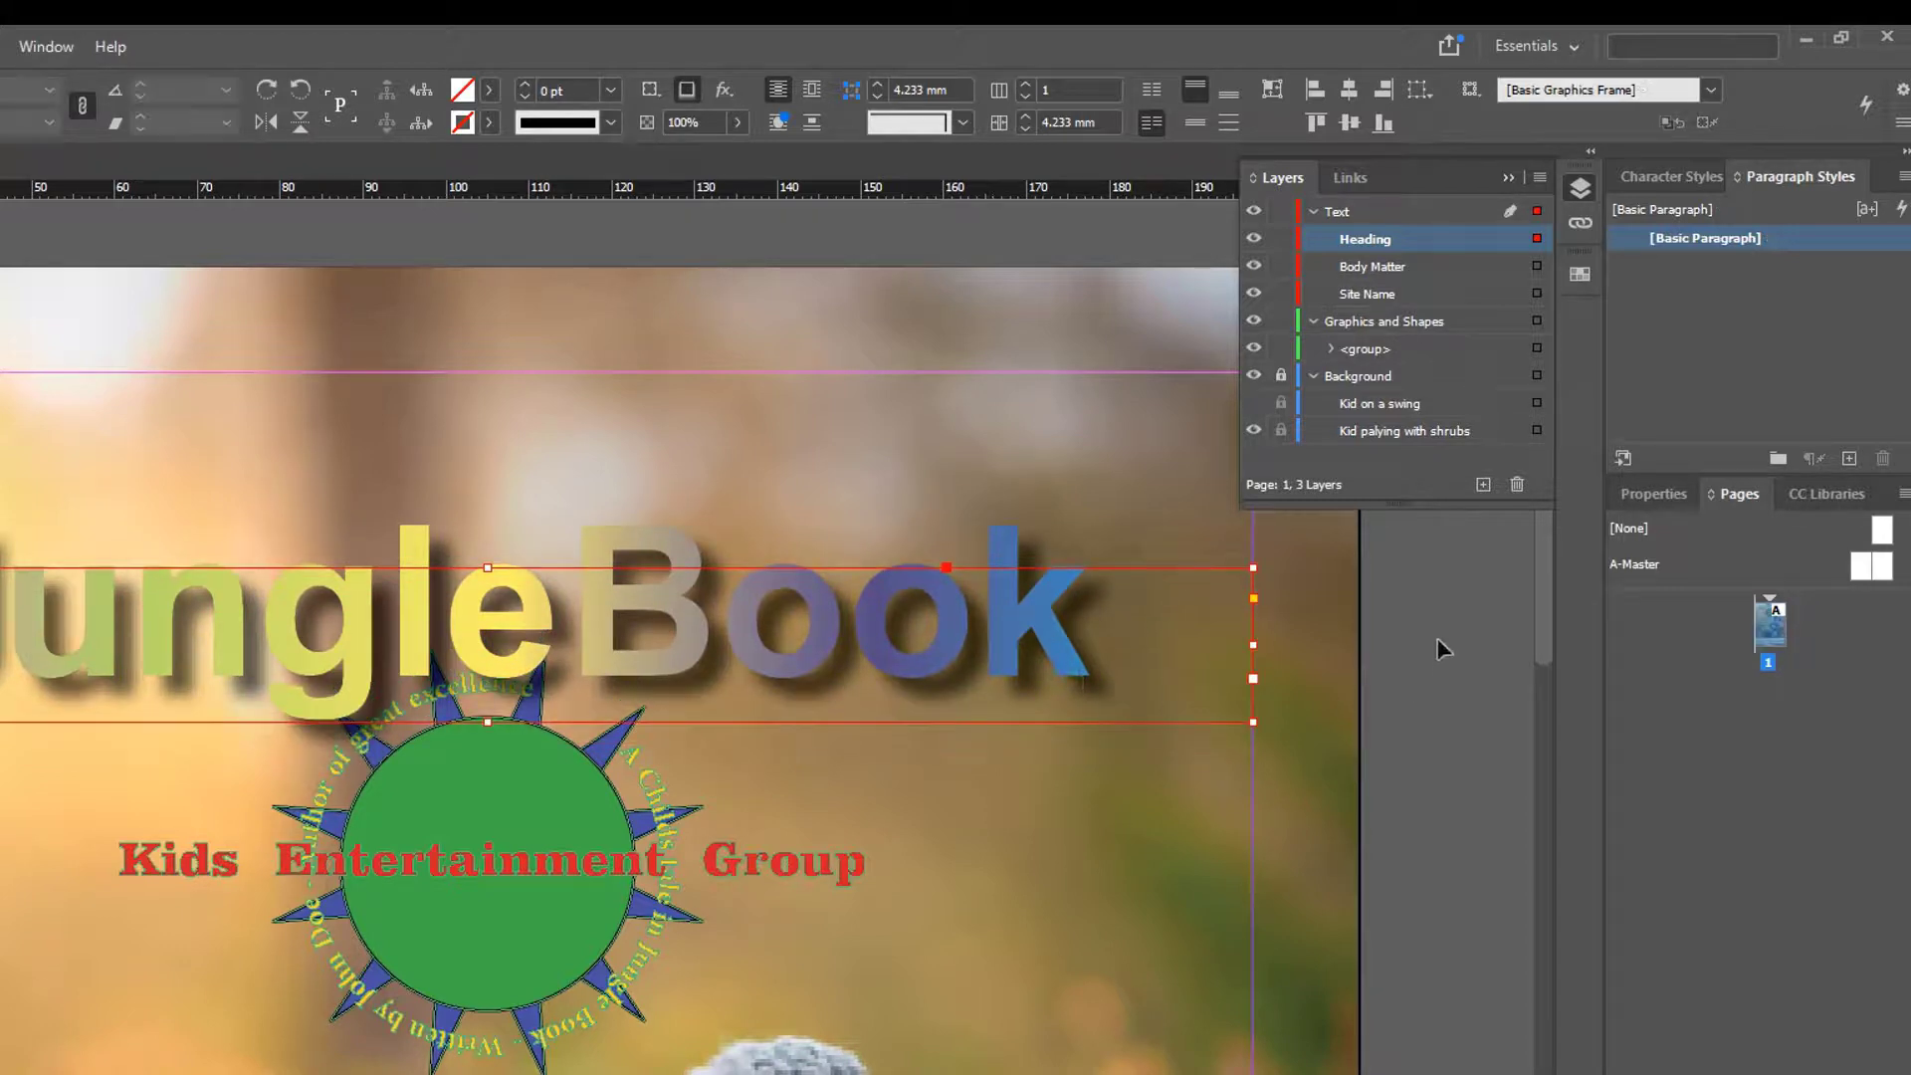
Collapse the Text and Graphics and Shapes layers, move Text below Graphics and Shapes, and return it to the top to compare the overlap.
left_click(1314, 213)
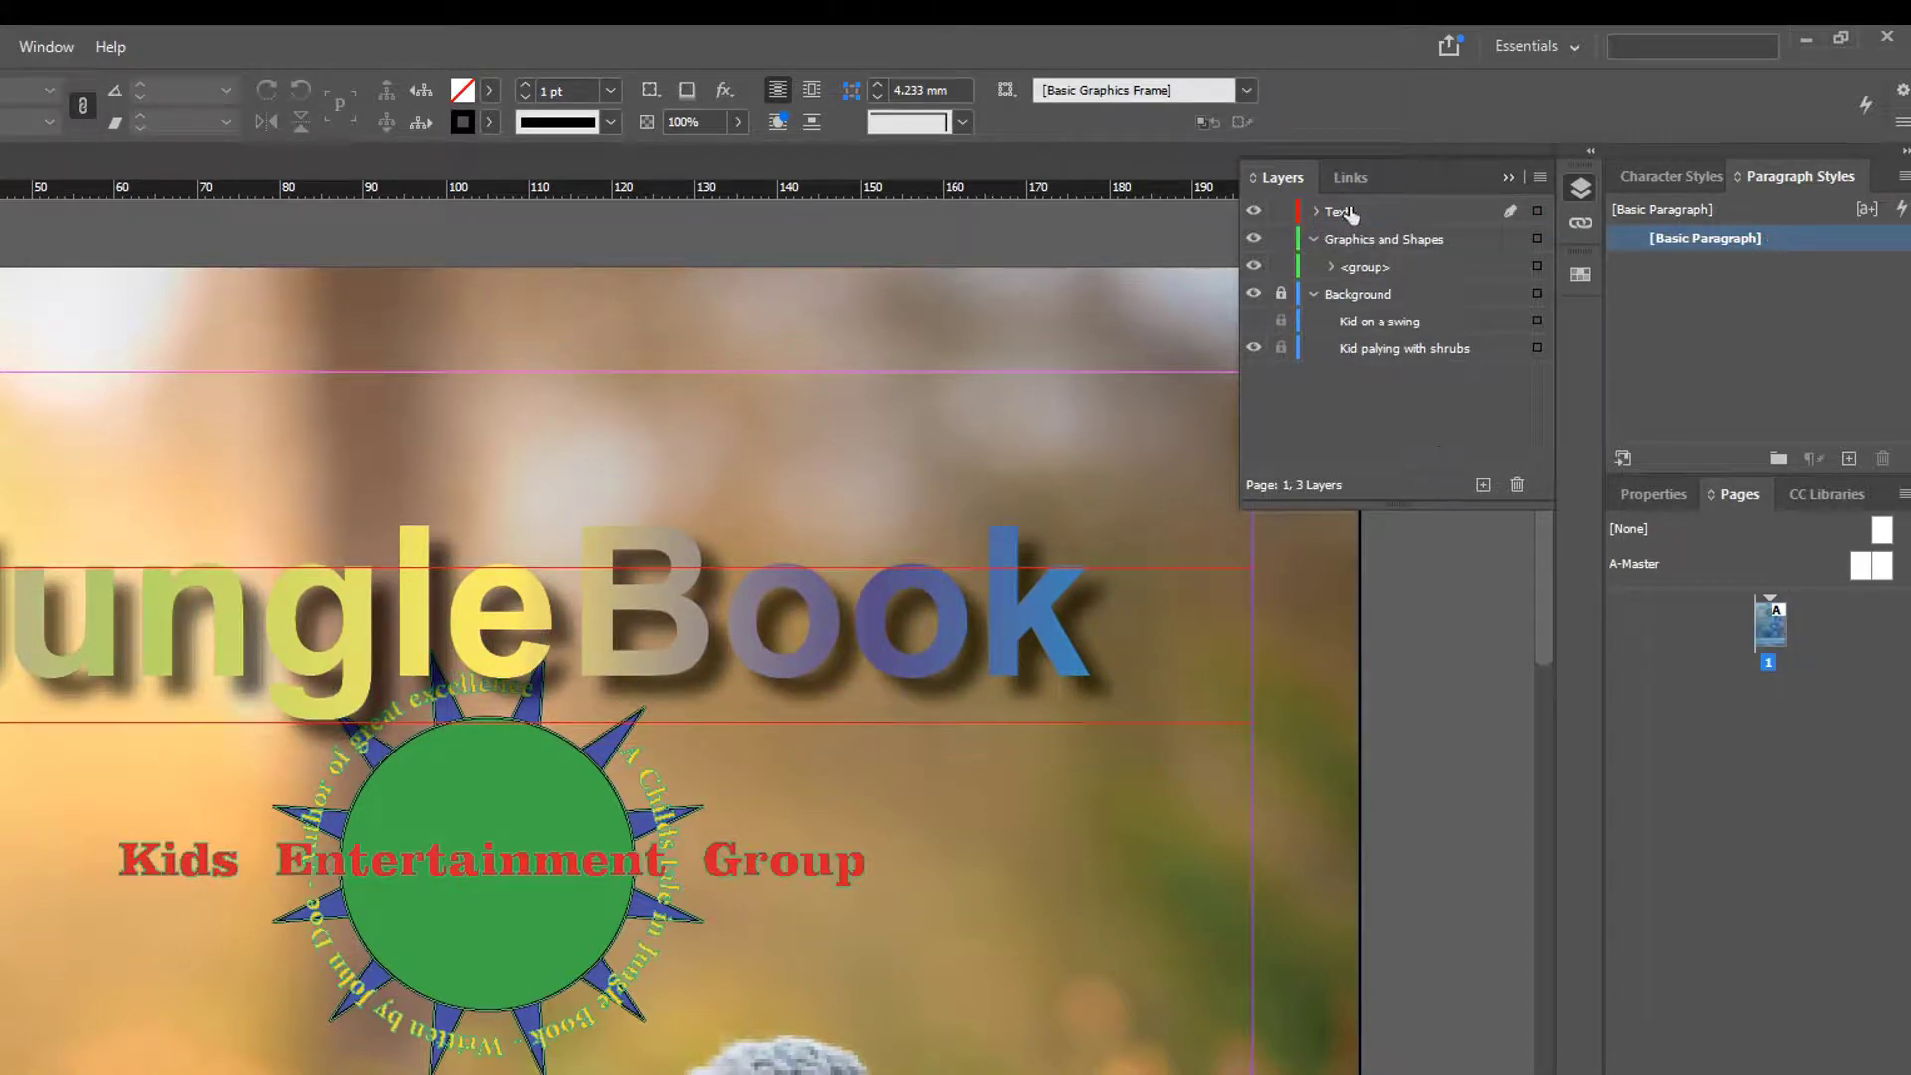
left_click(1314, 239)
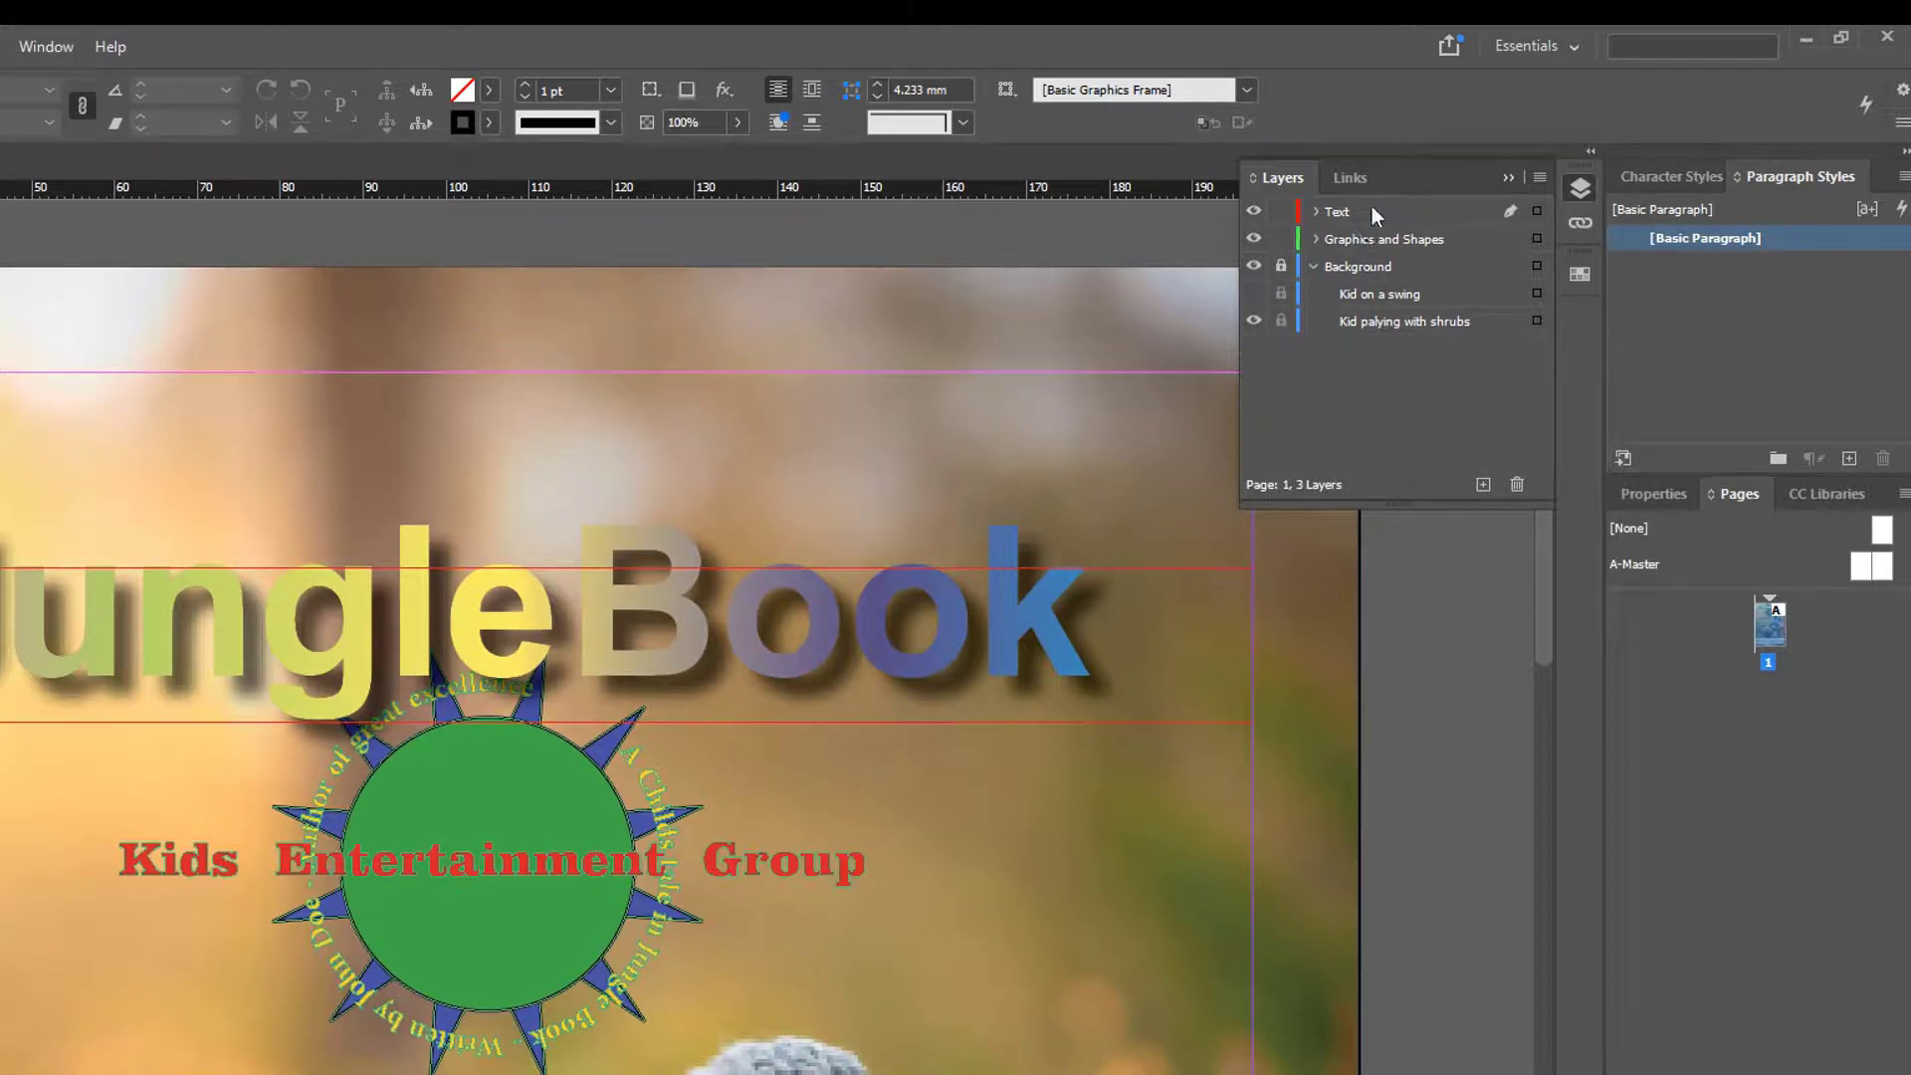
left_click(1377, 221)
left_click_drag(1377, 231, 1376, 257)
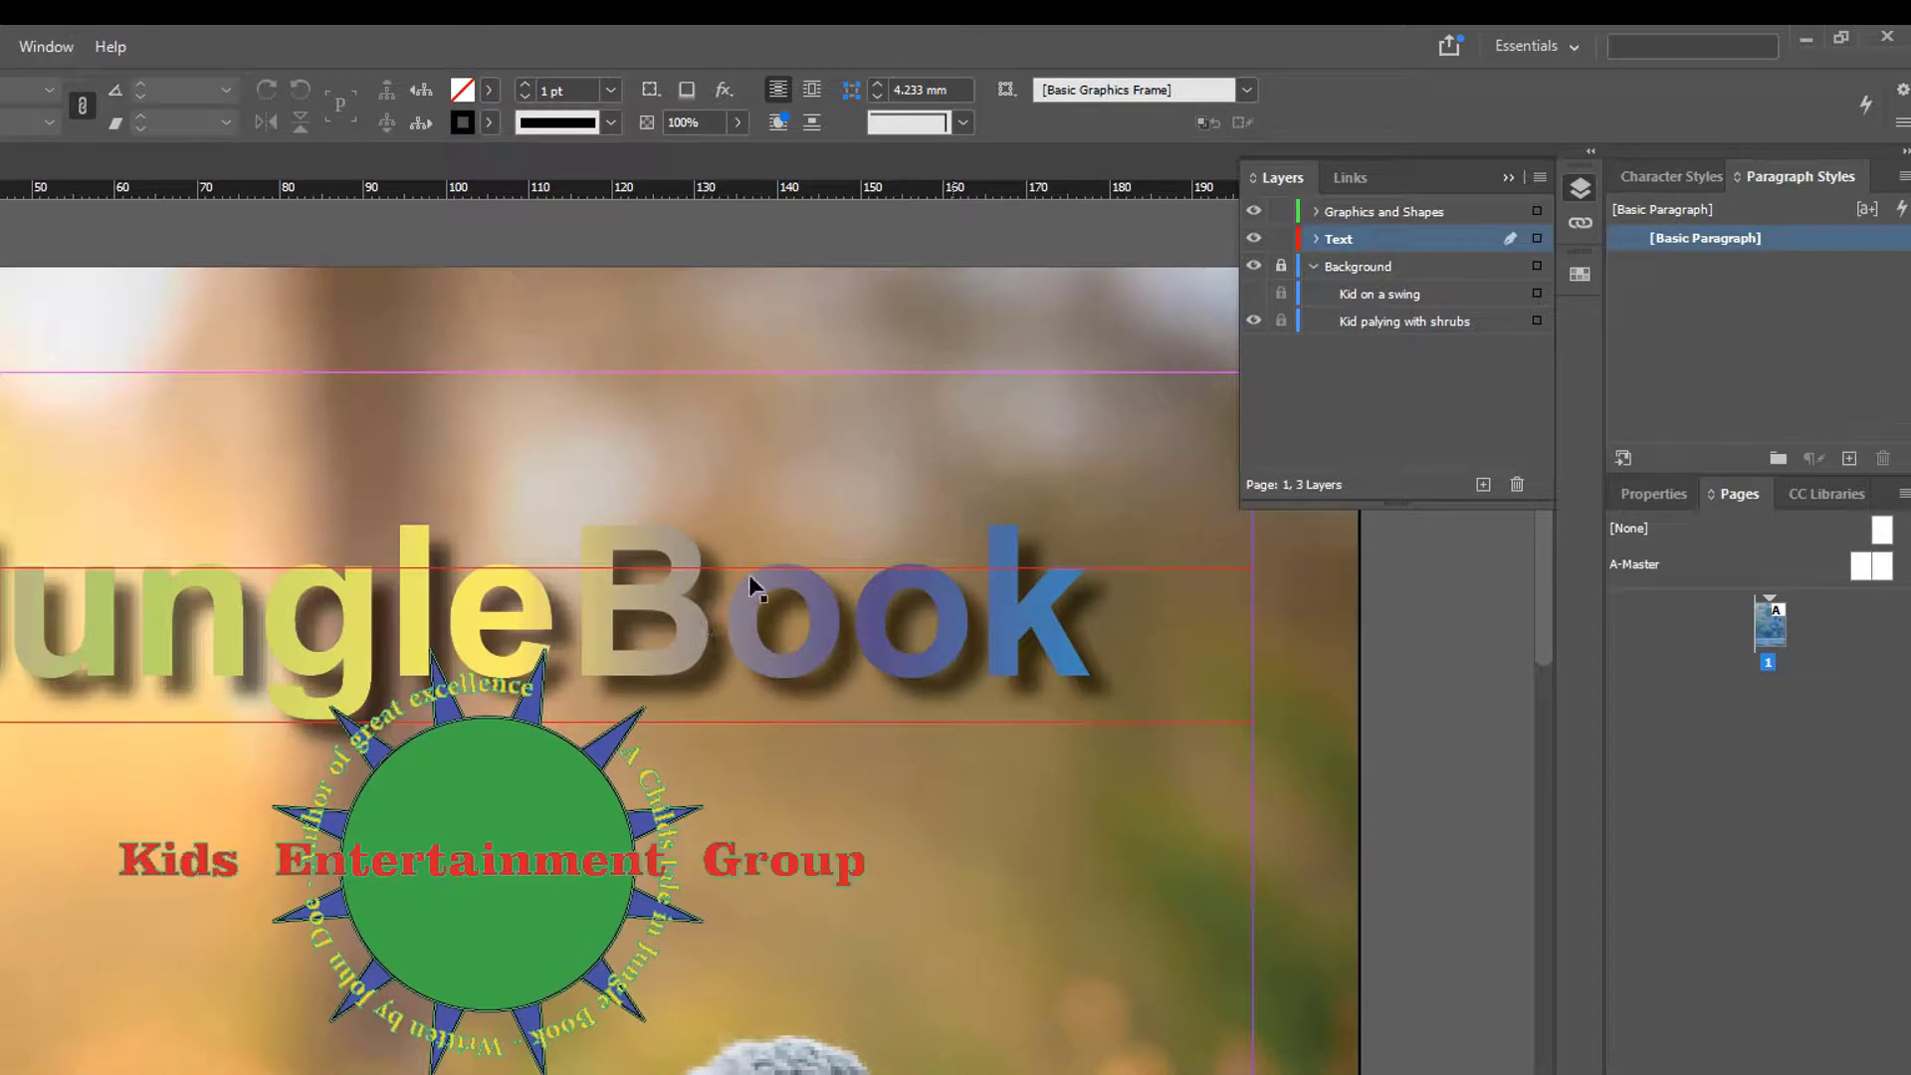
left_click_drag(1352, 247, 1353, 209)
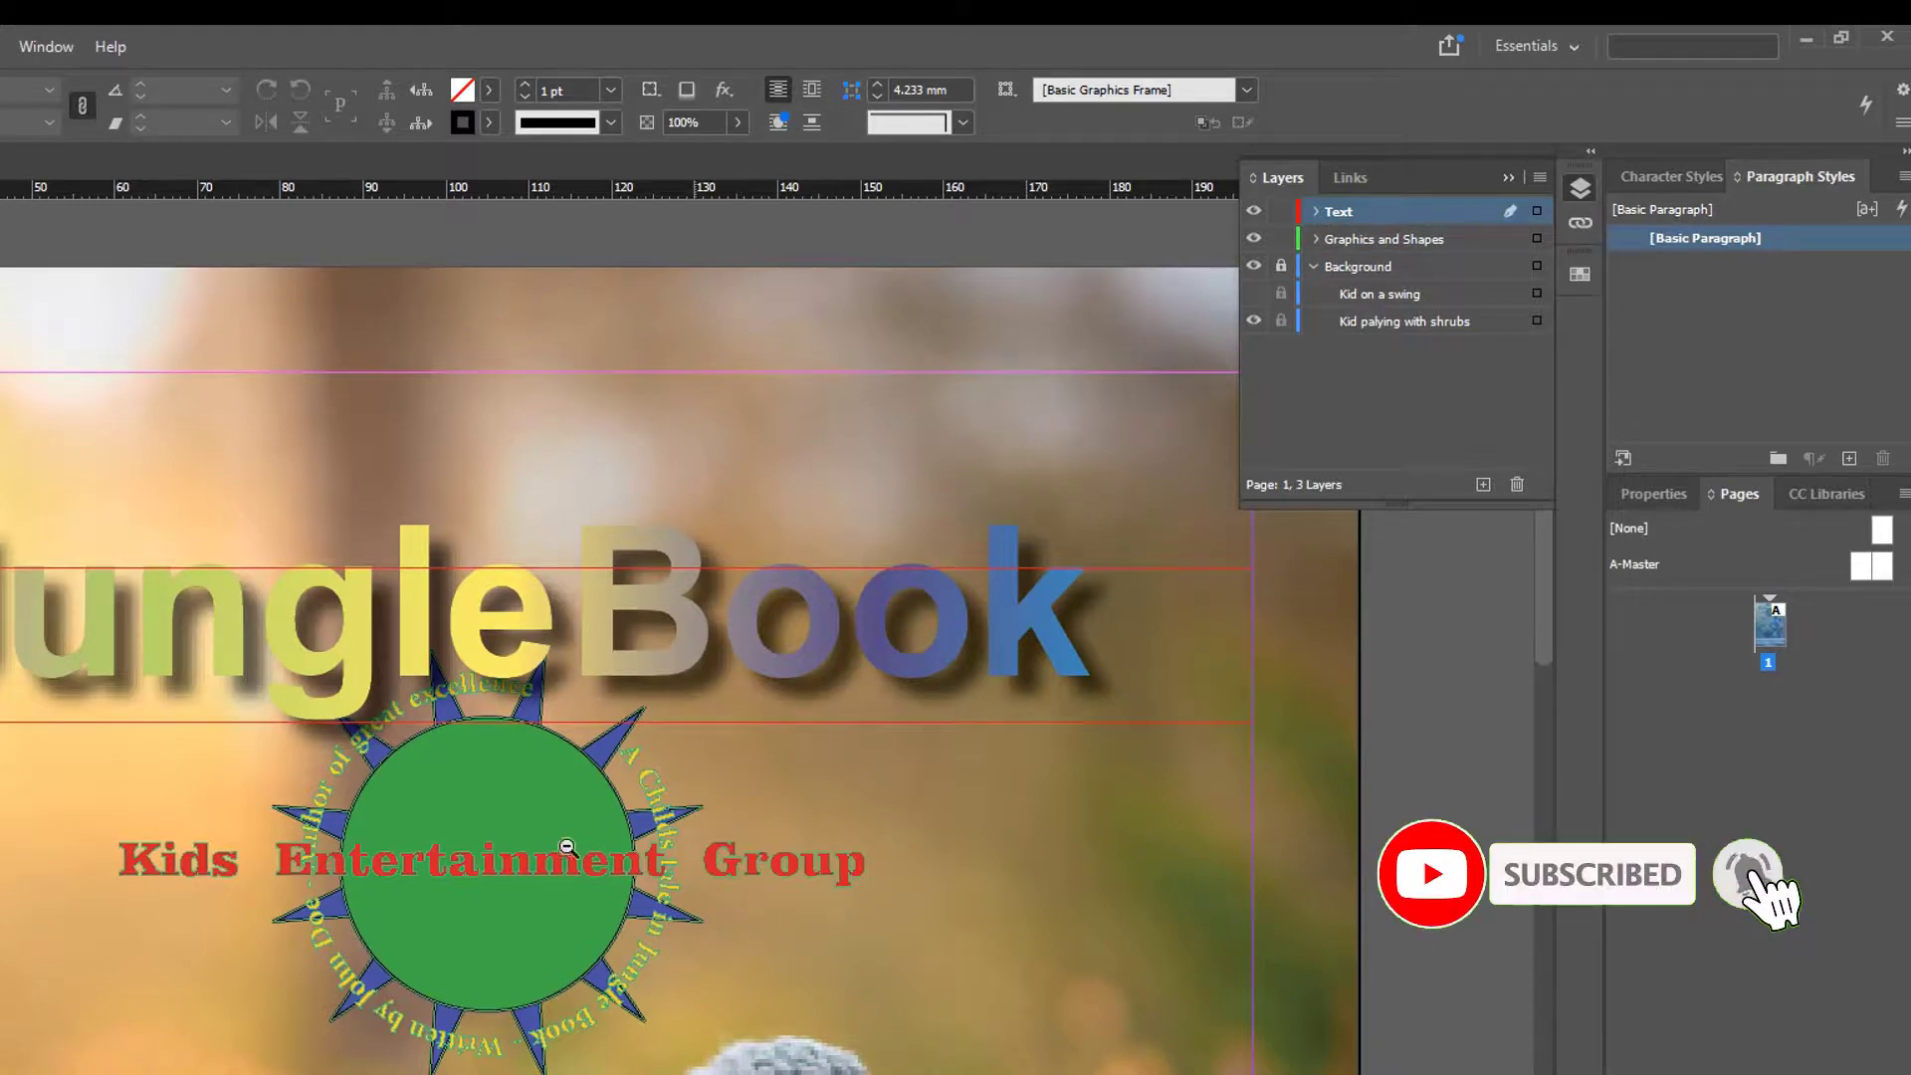
Expand the Text layer, hide its Heading item, and check the page from the badge to the body text.
scroll(552, 819, "down", 2)
left_click(553, 818, "ctrl+alt")
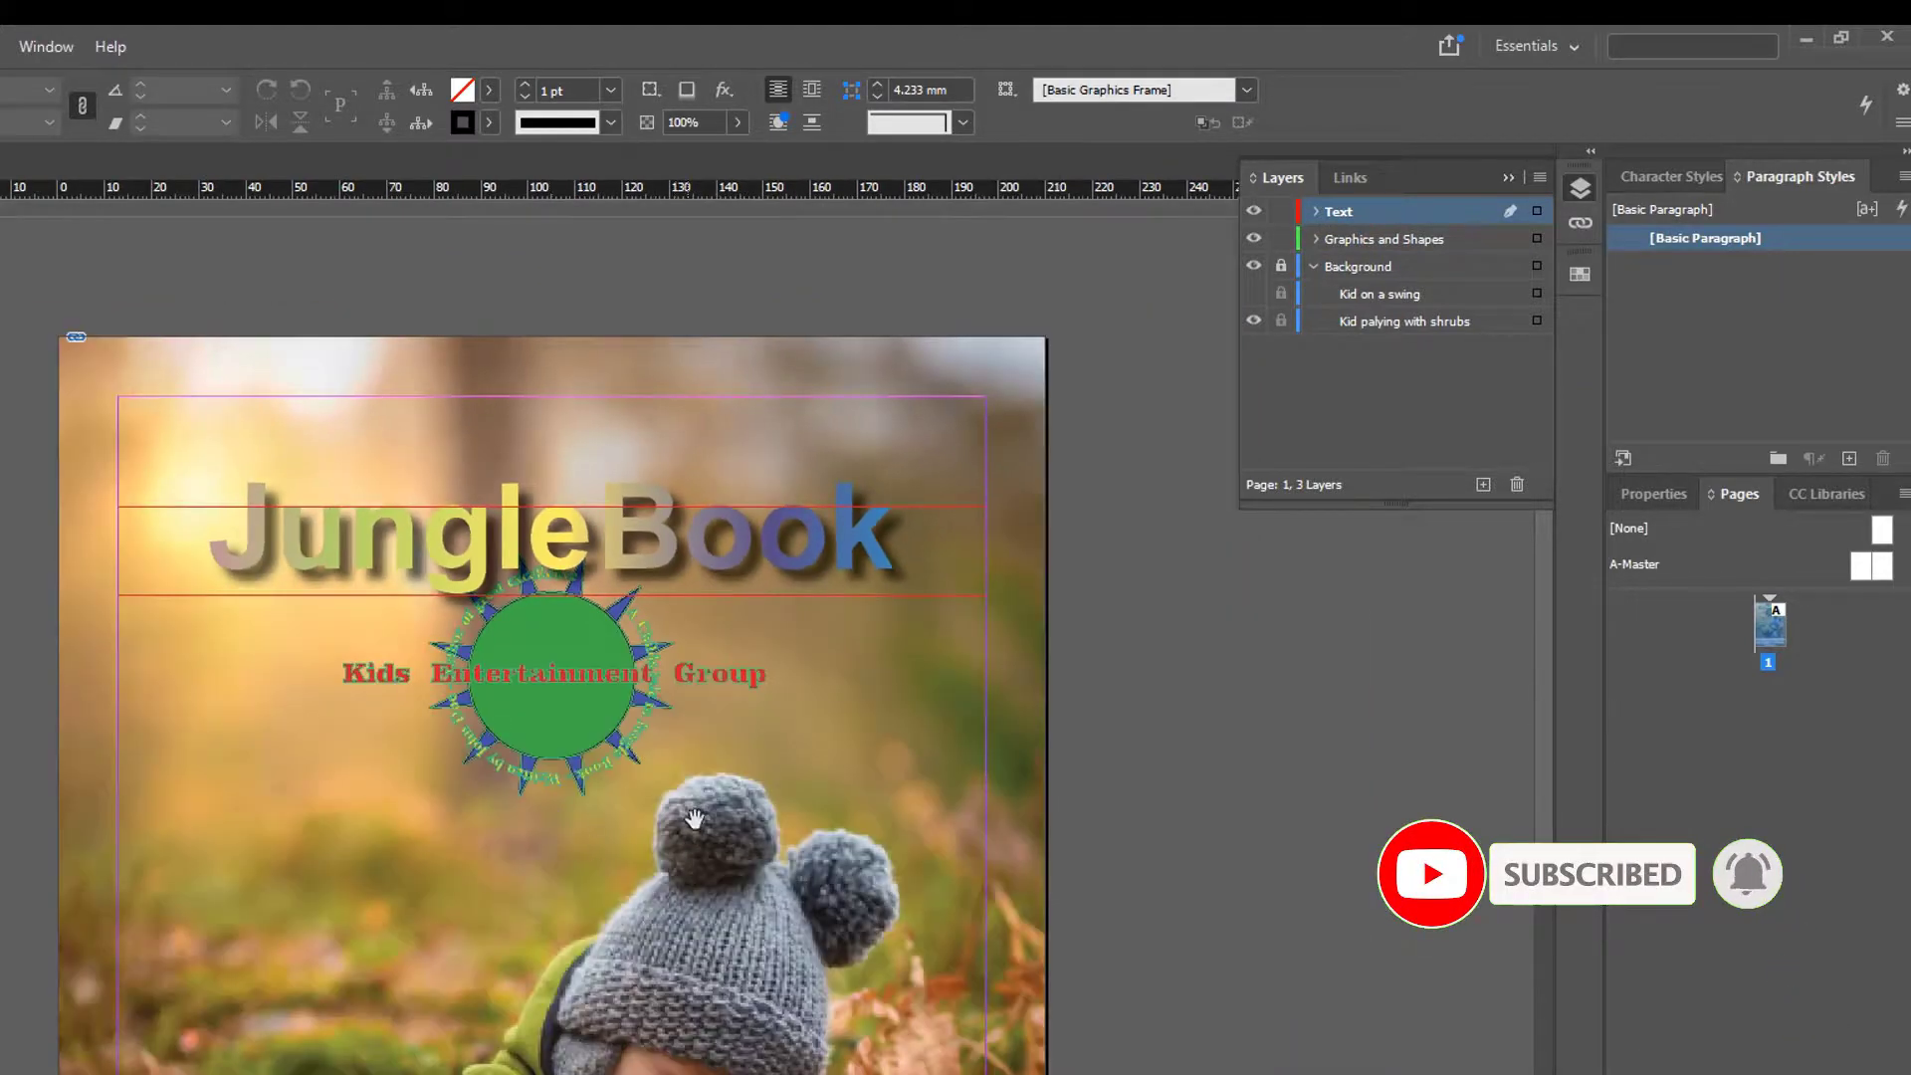
left_click_drag(687, 794, 566, 661)
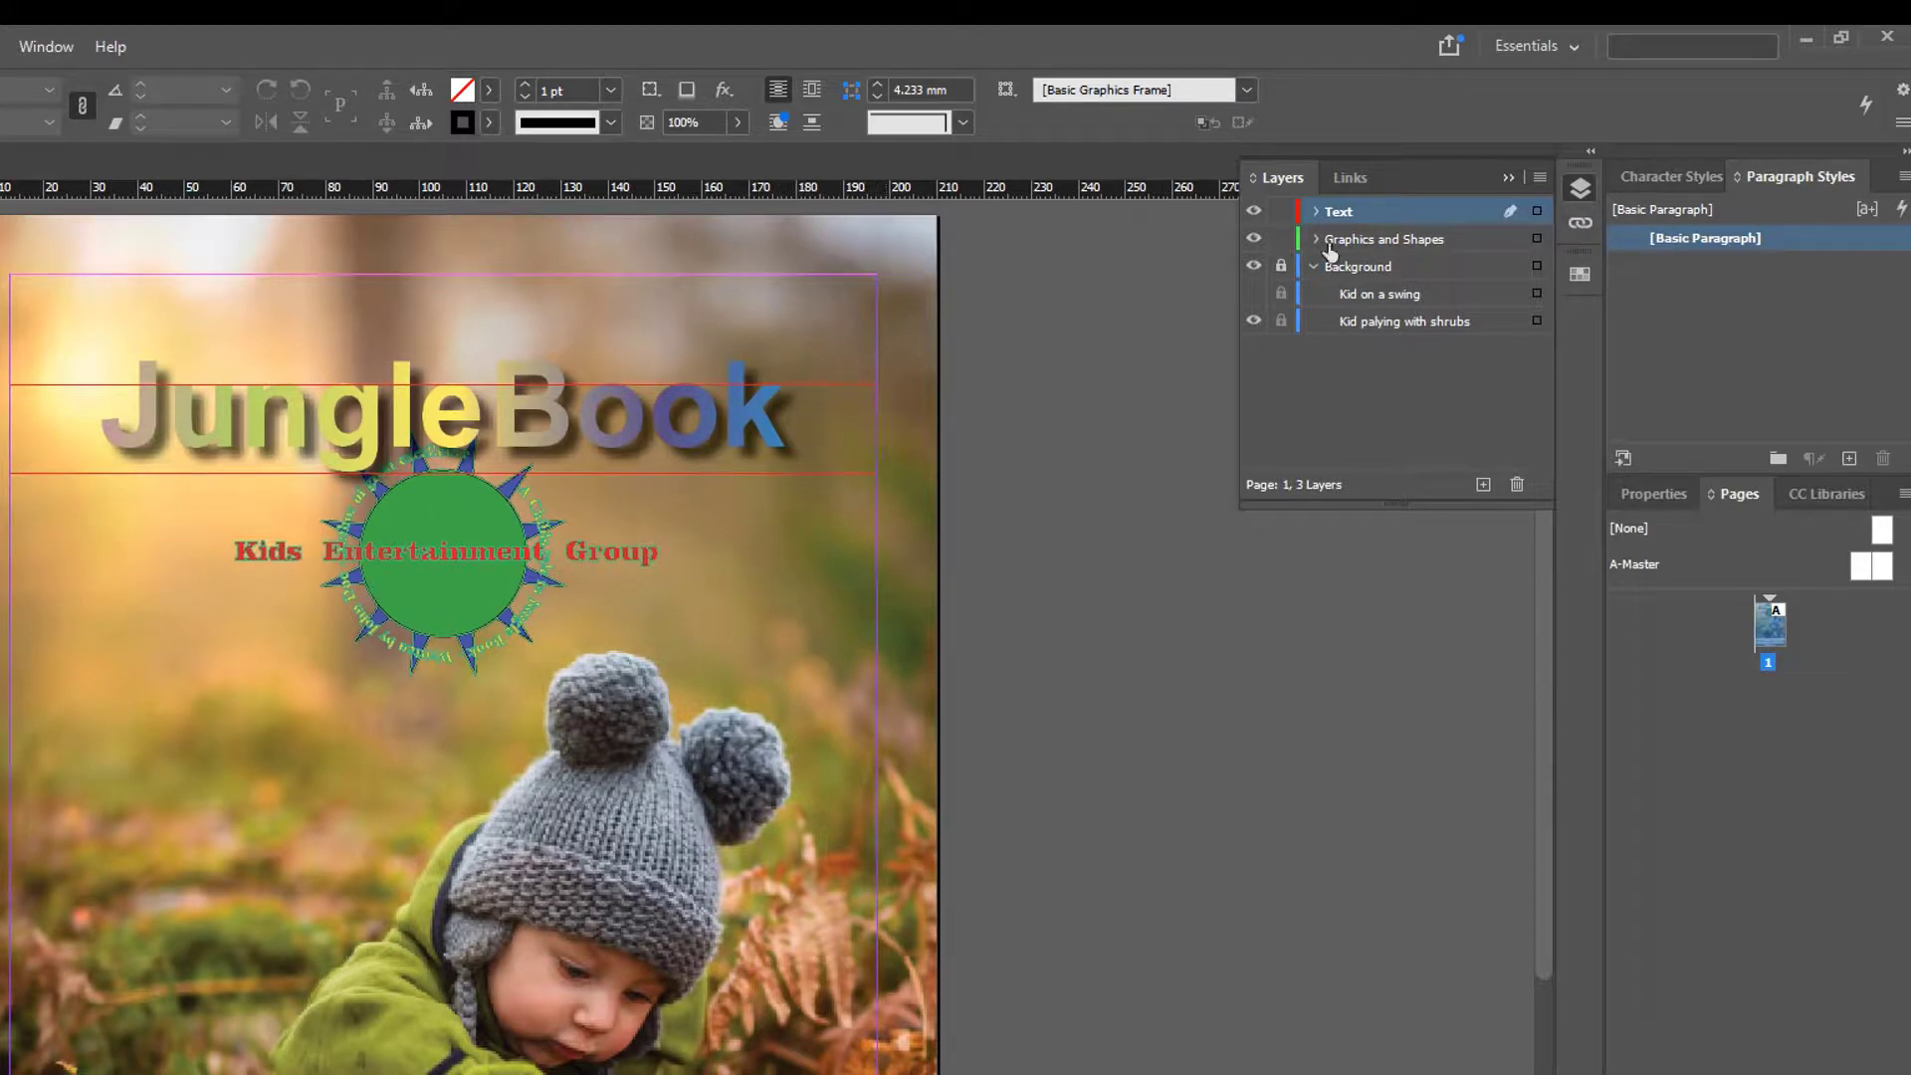
left_click(1318, 211)
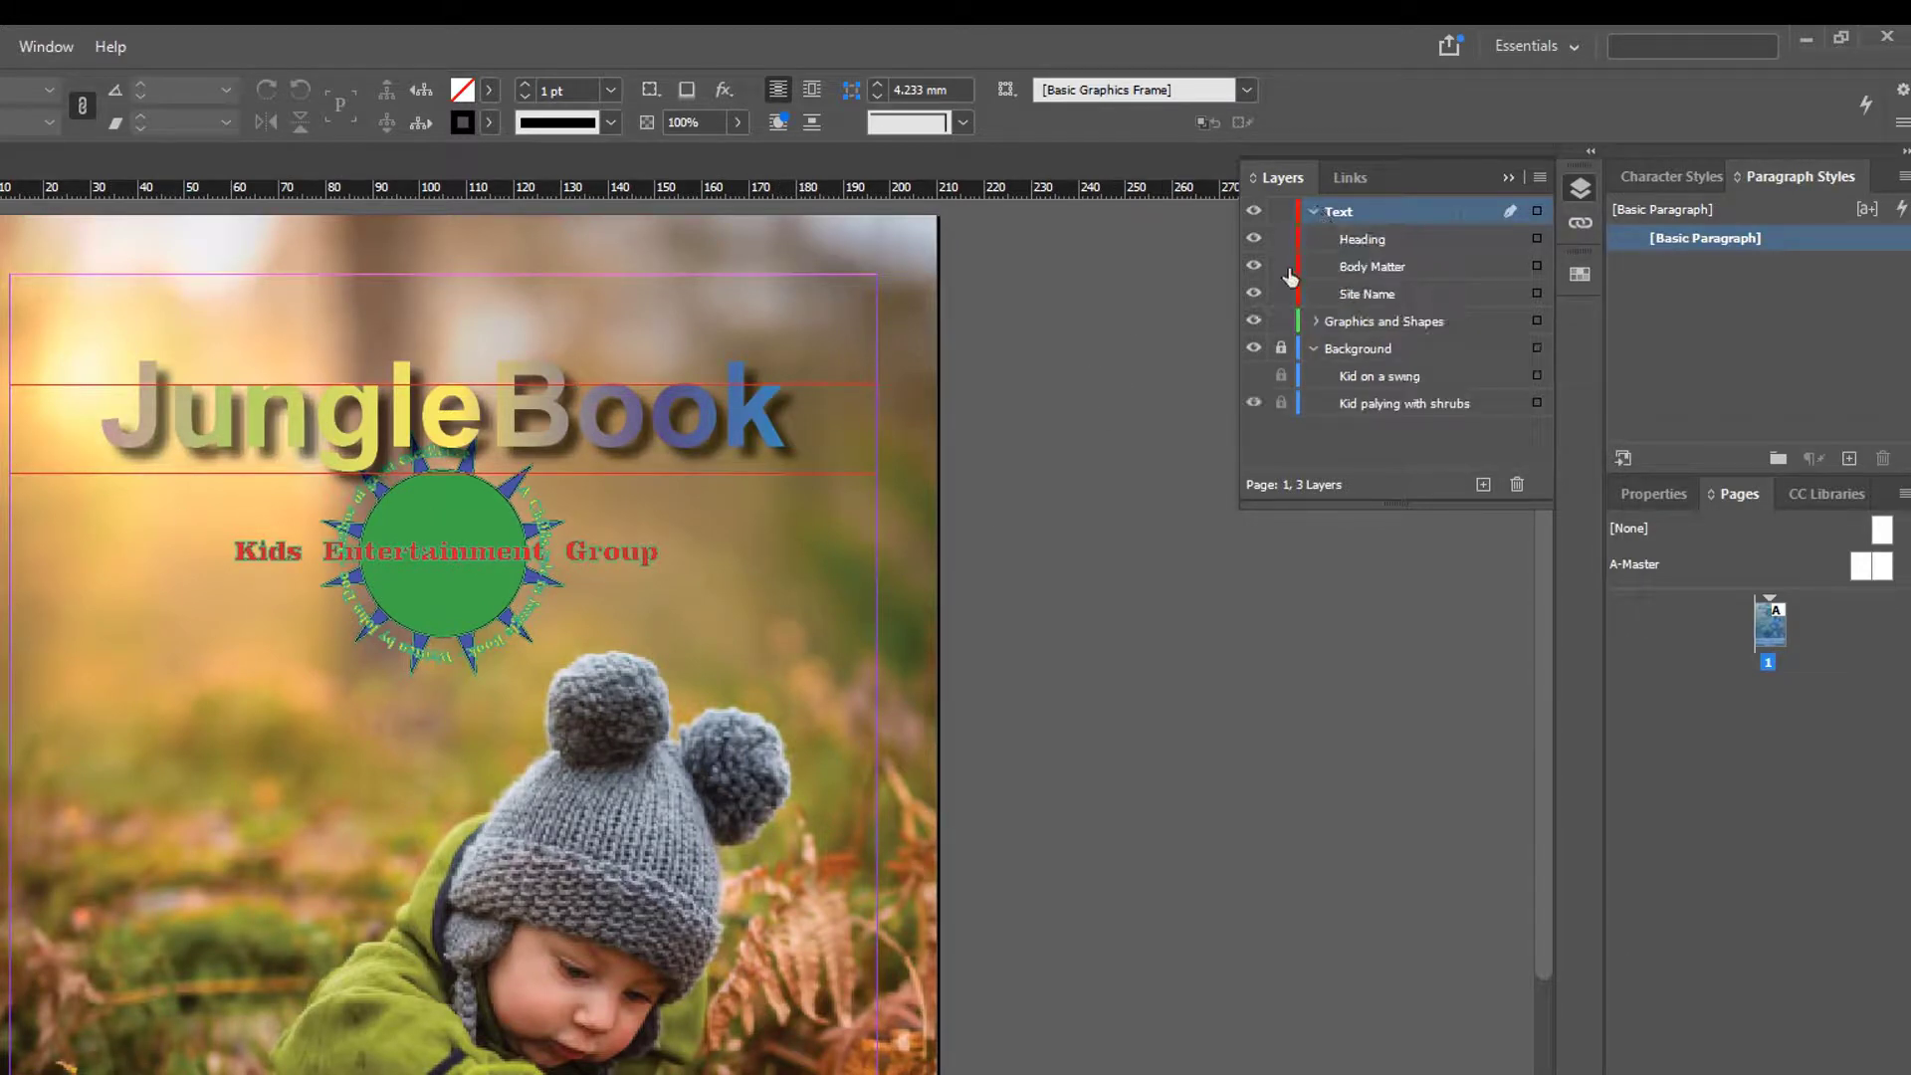
left_click(1254, 239)
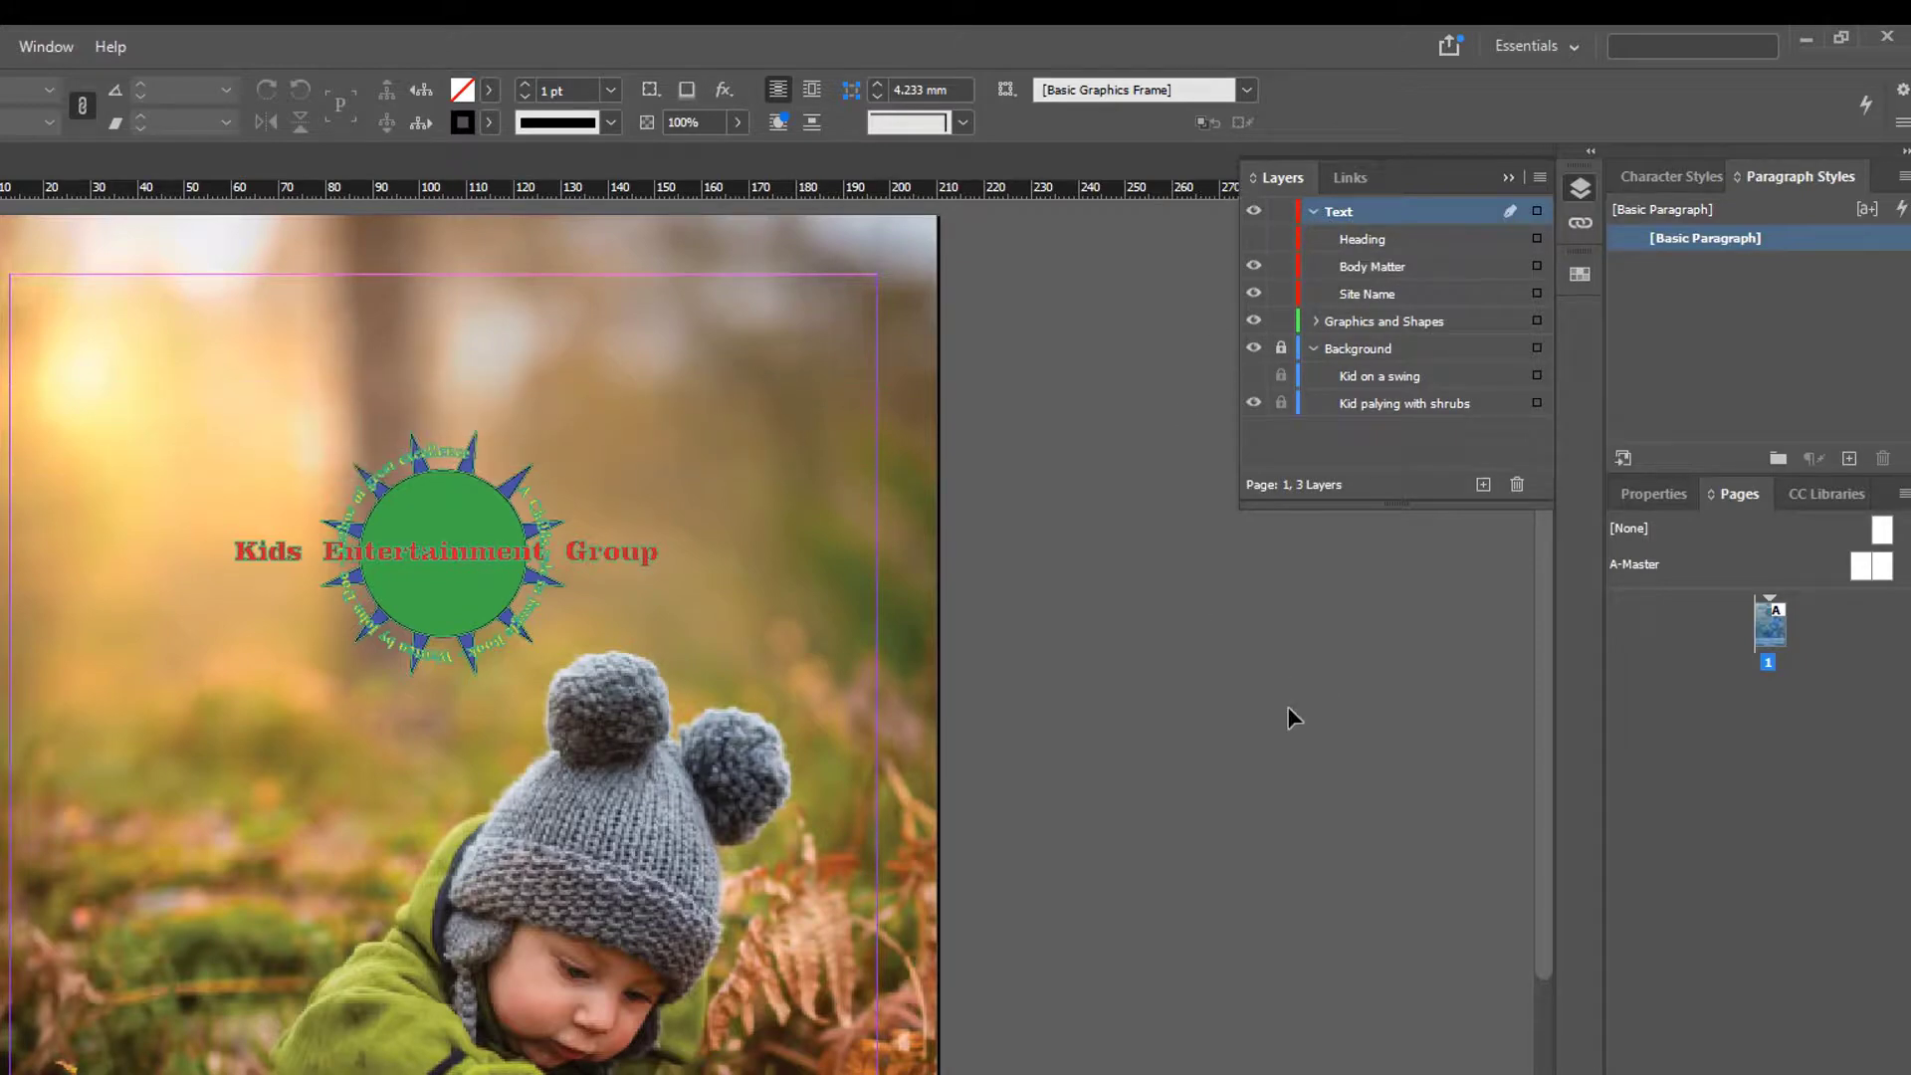
scroll(1224, 627, "down", 5)
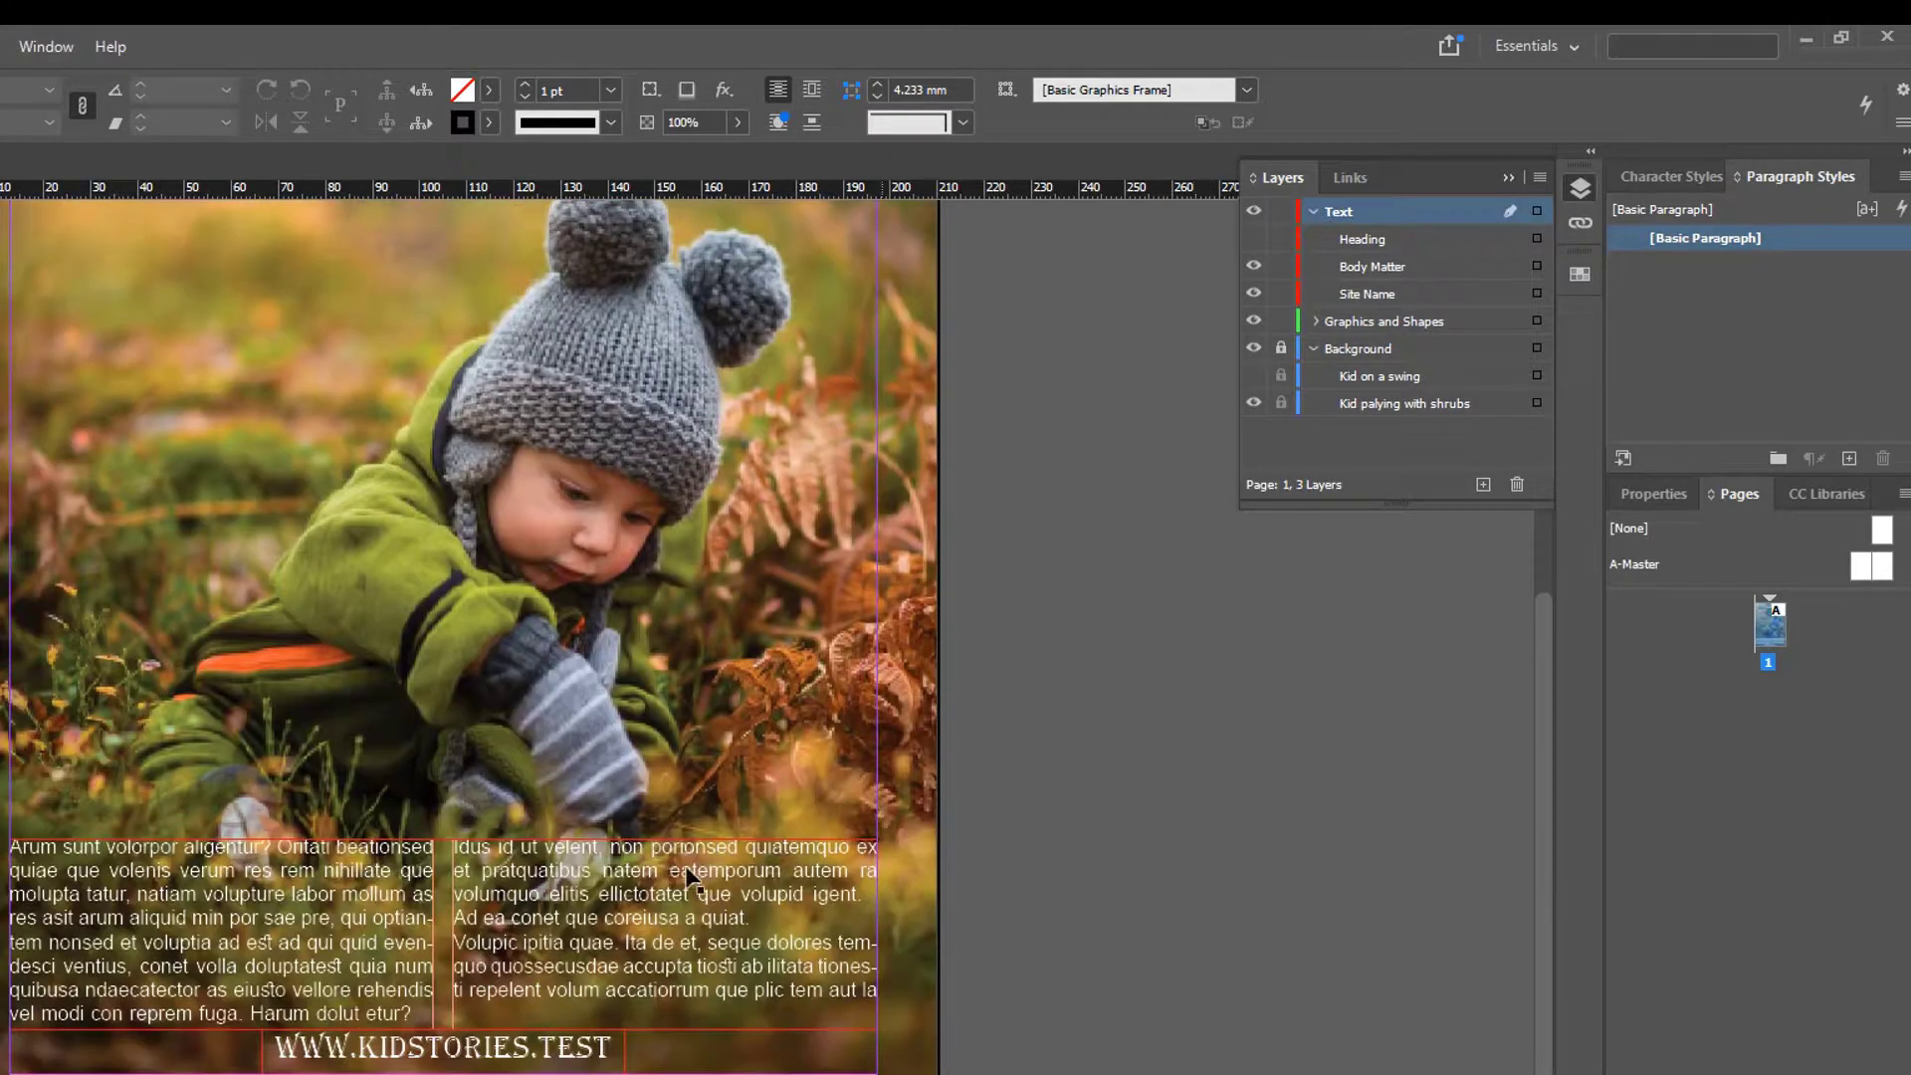
scroll(413, 604, "up", 5)
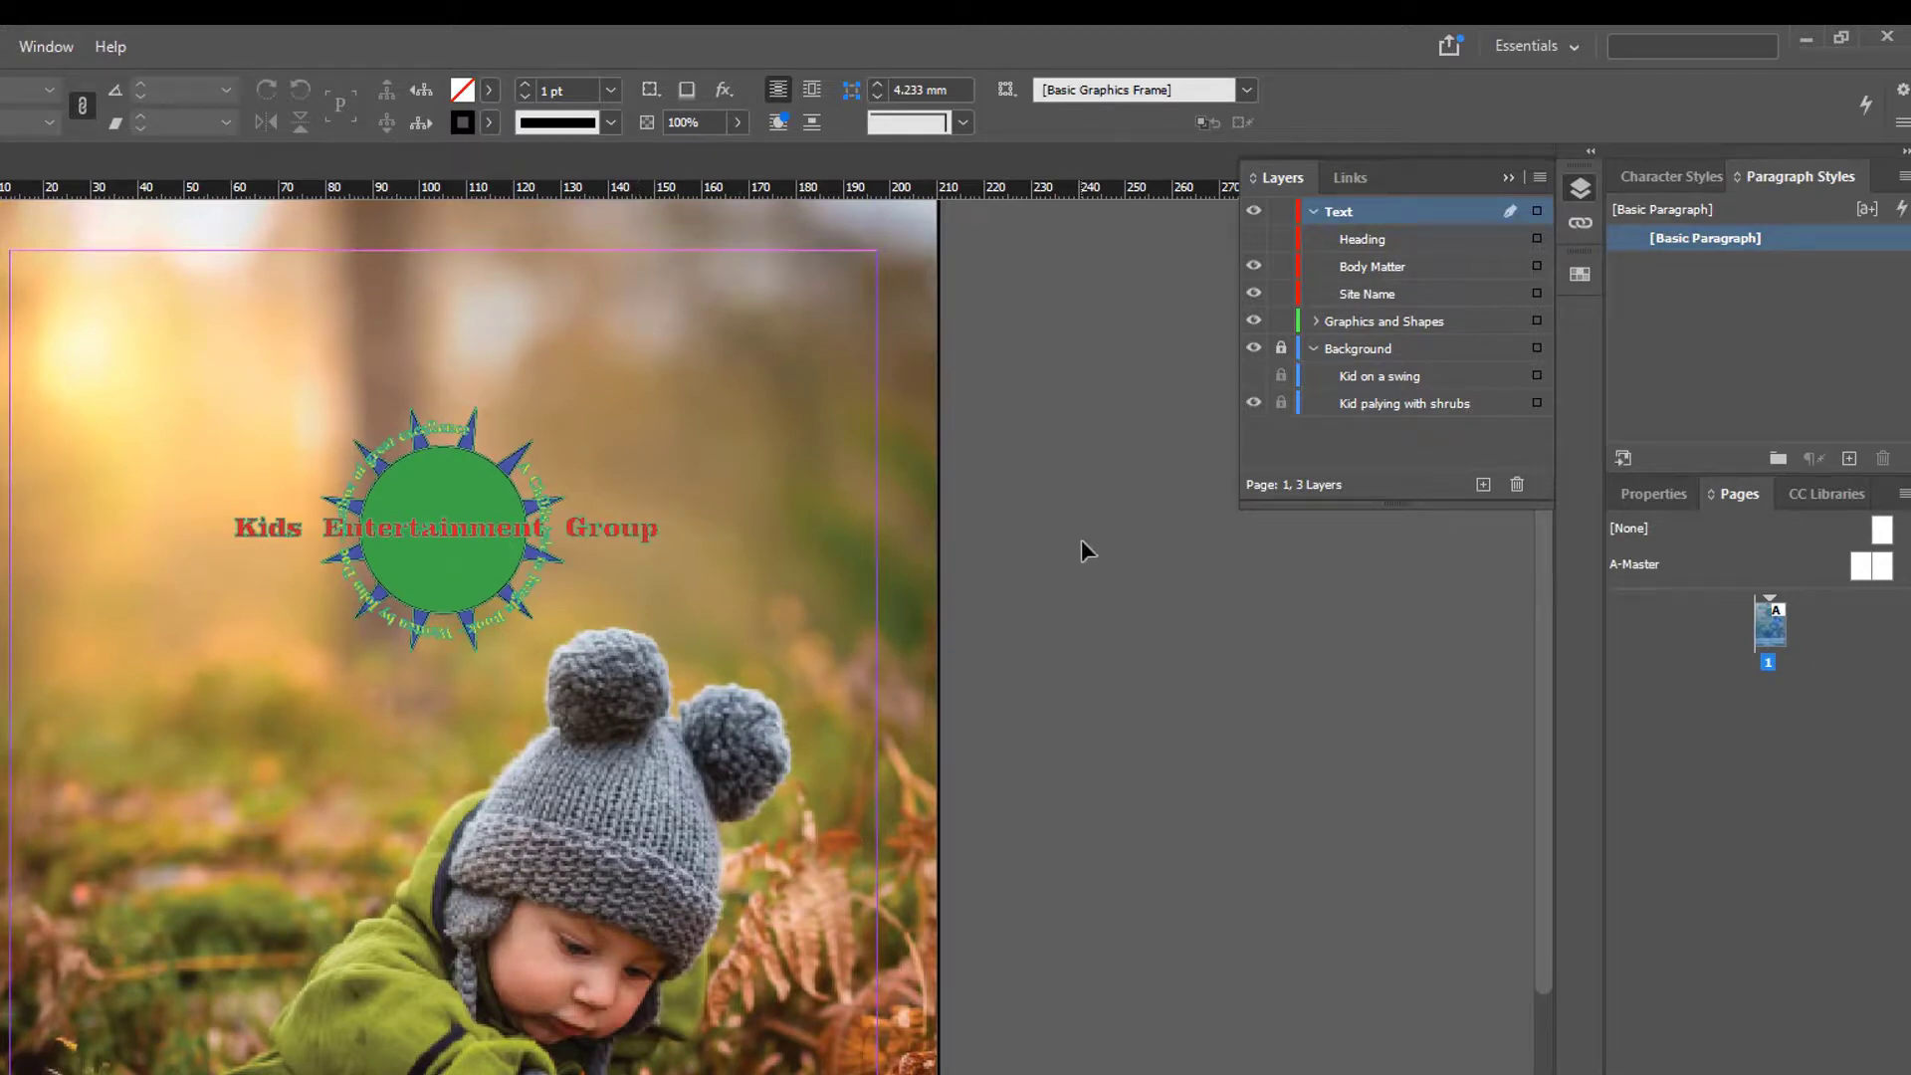
Expand the Graphics and Shapes group, hide its Kids Entertainment Group text frame, and show it again.
left_click(1315, 322)
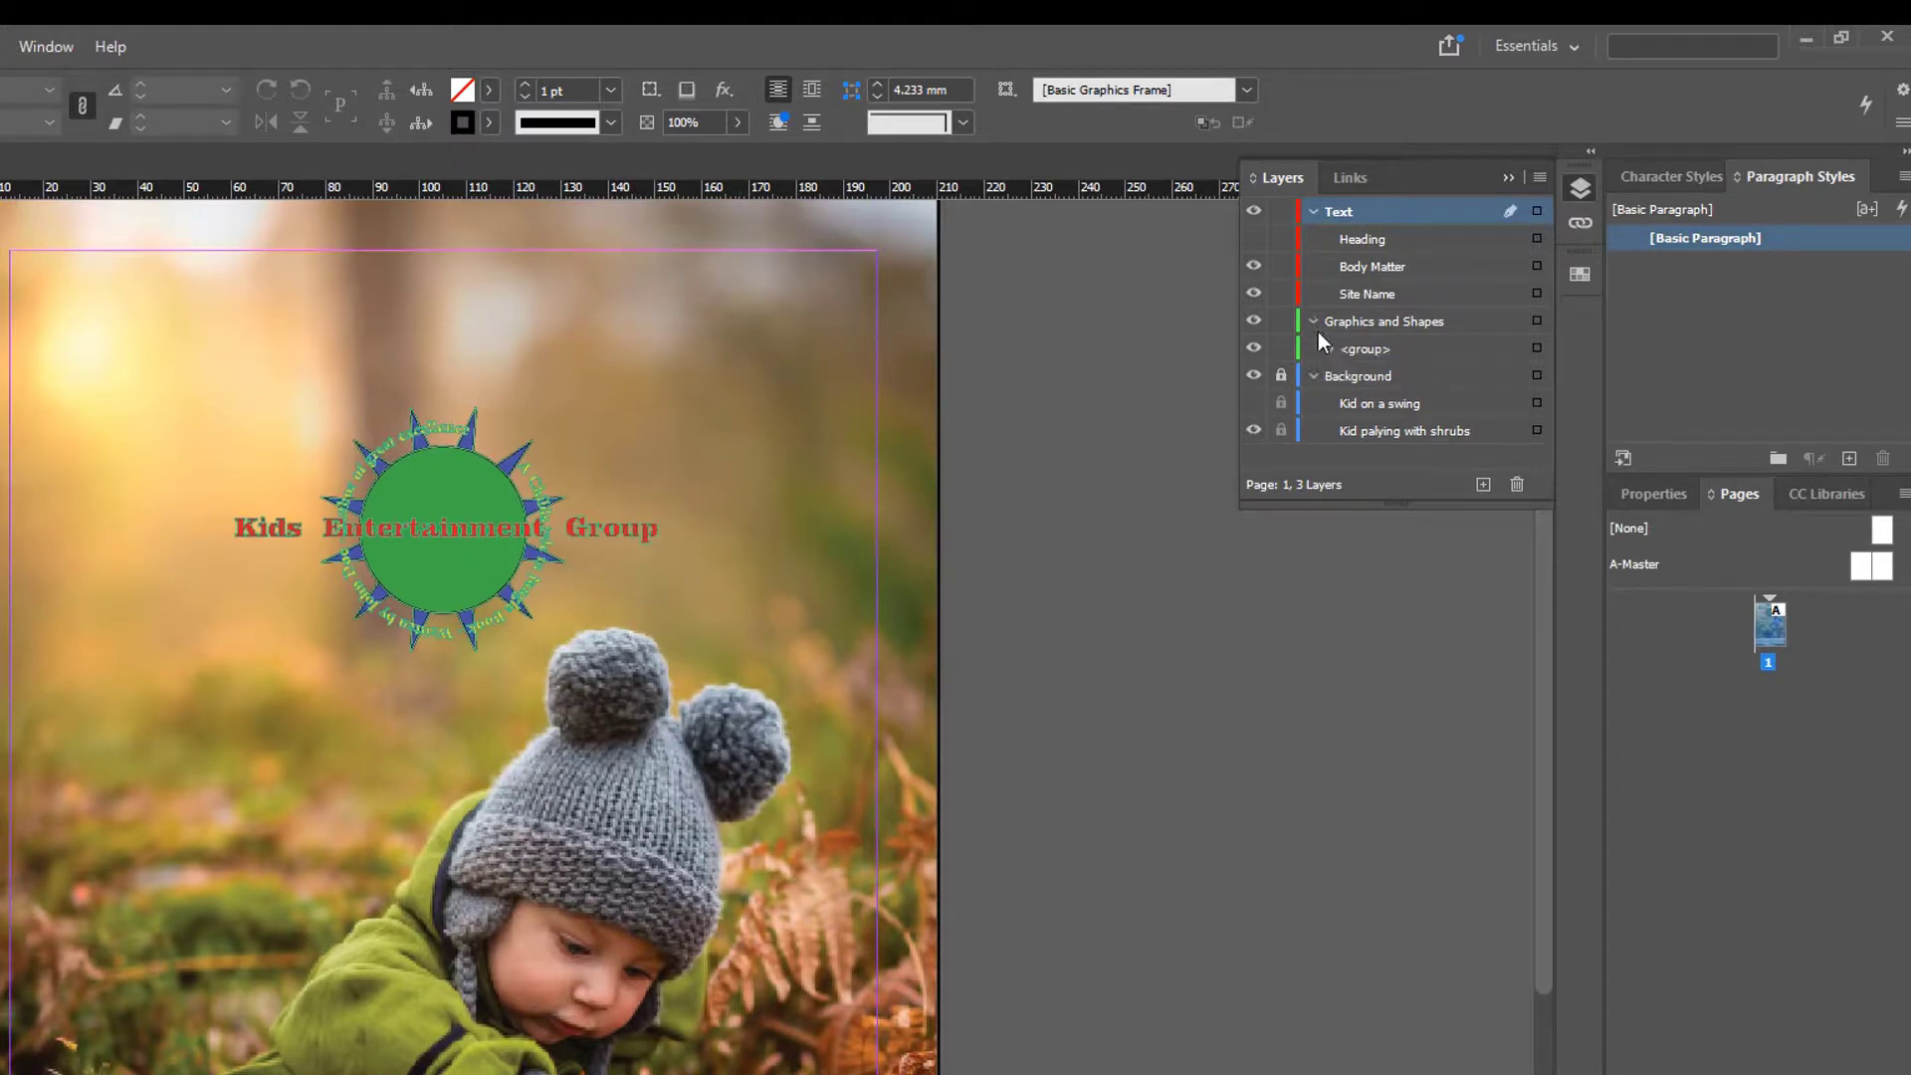
left_click(1331, 349)
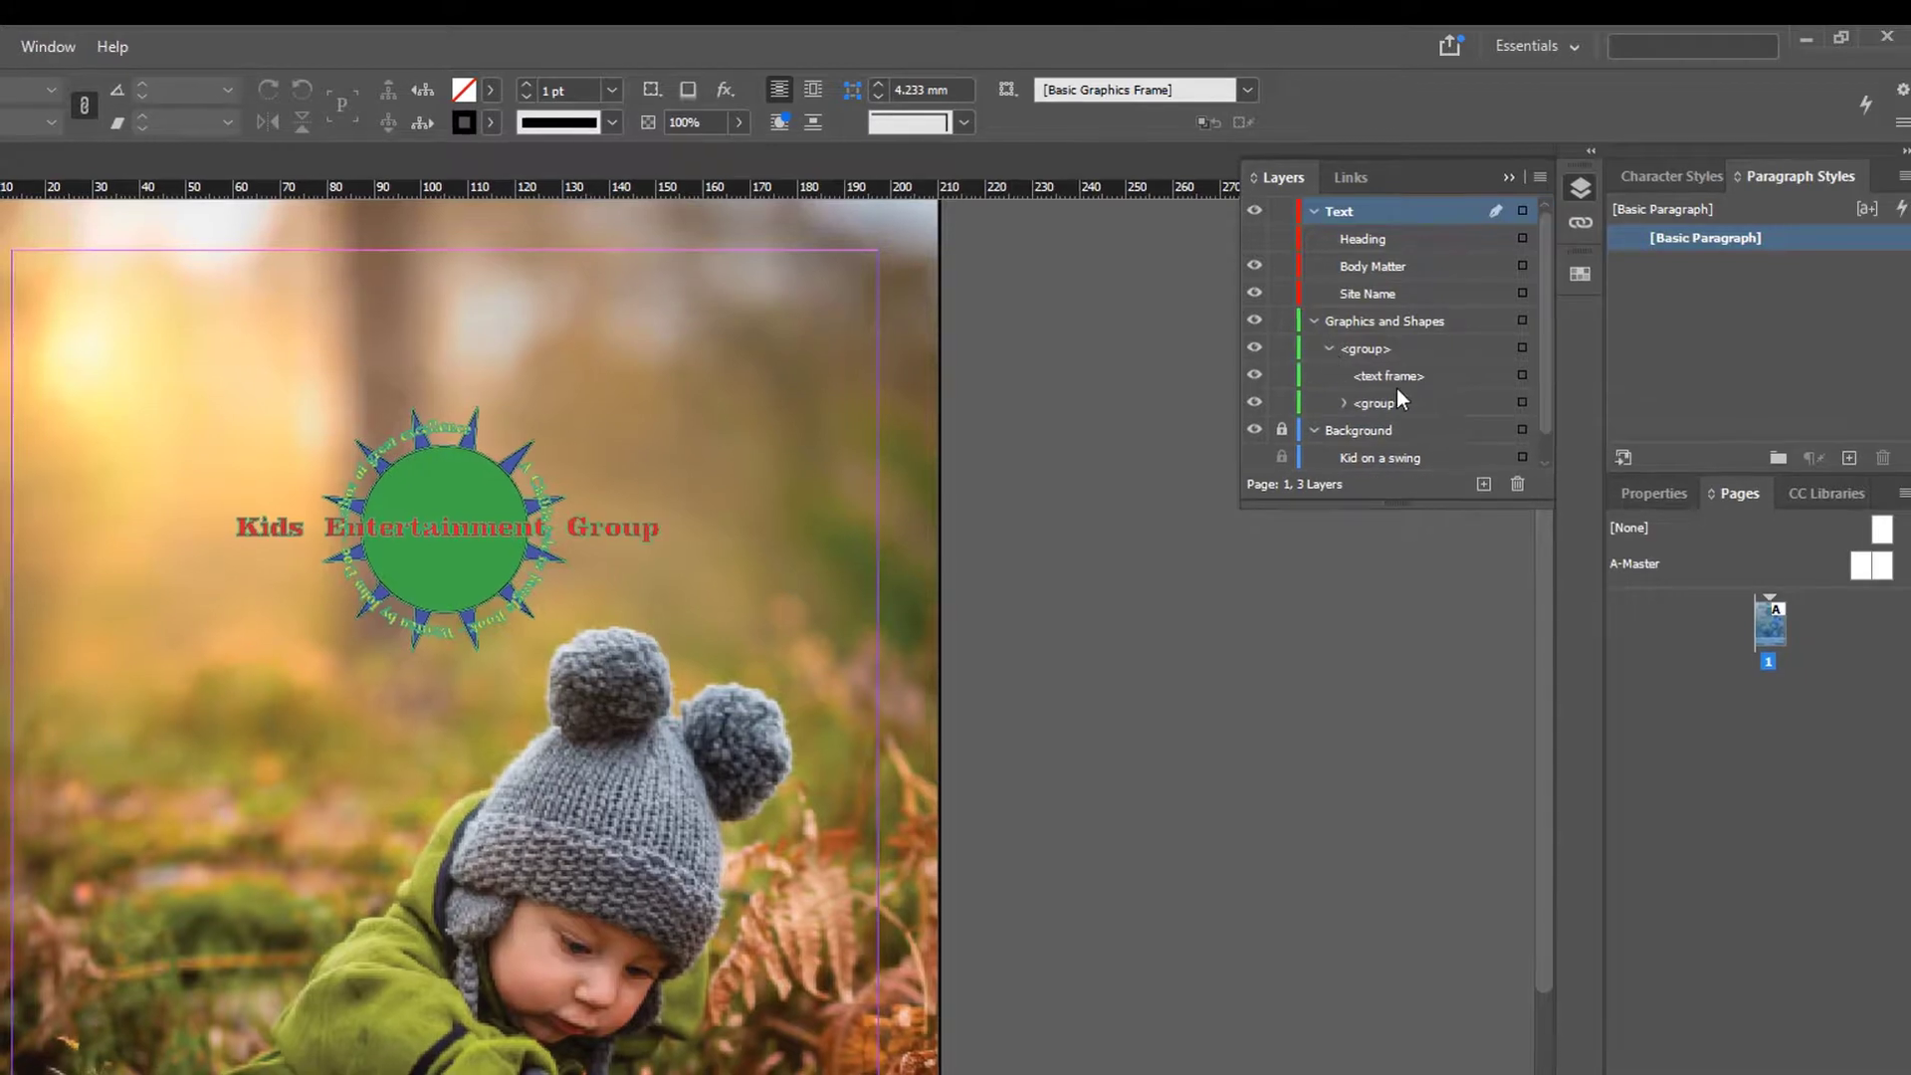
left_click(1394, 384)
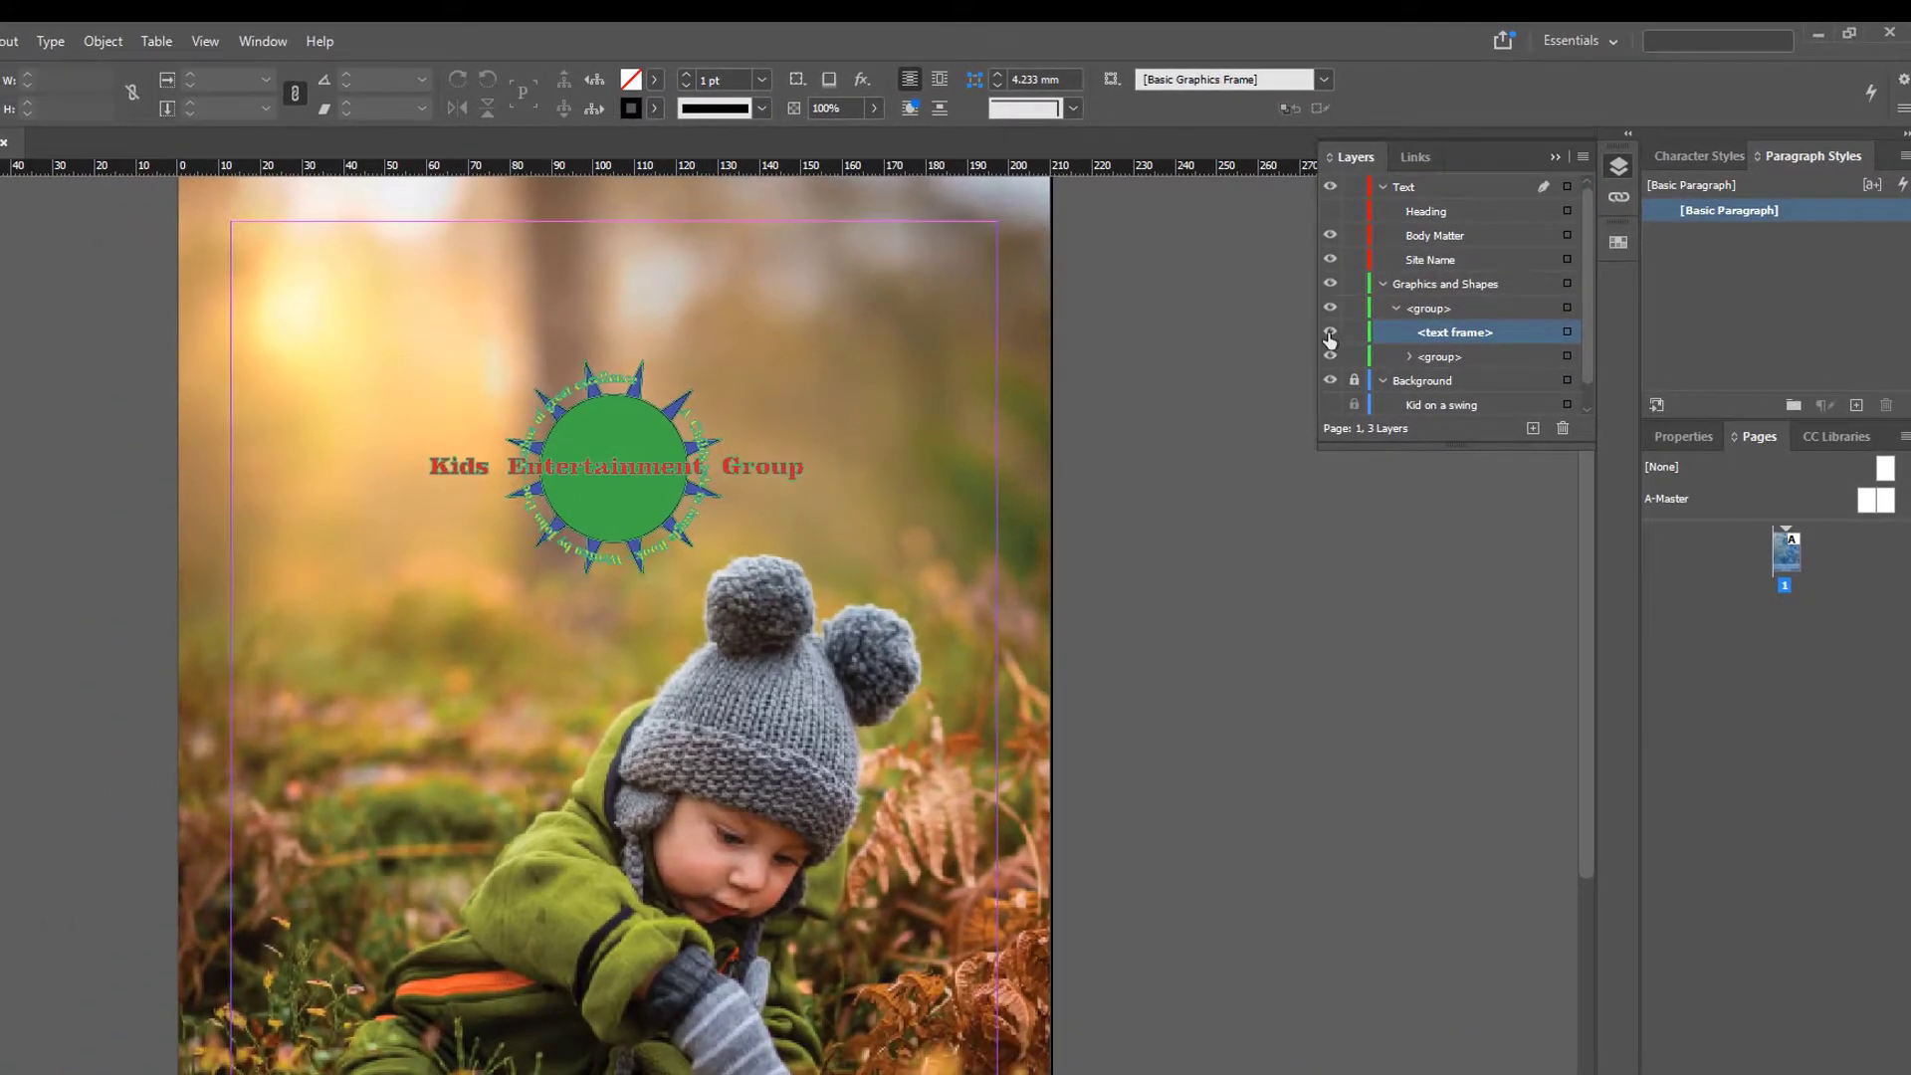
left_click(1331, 339)
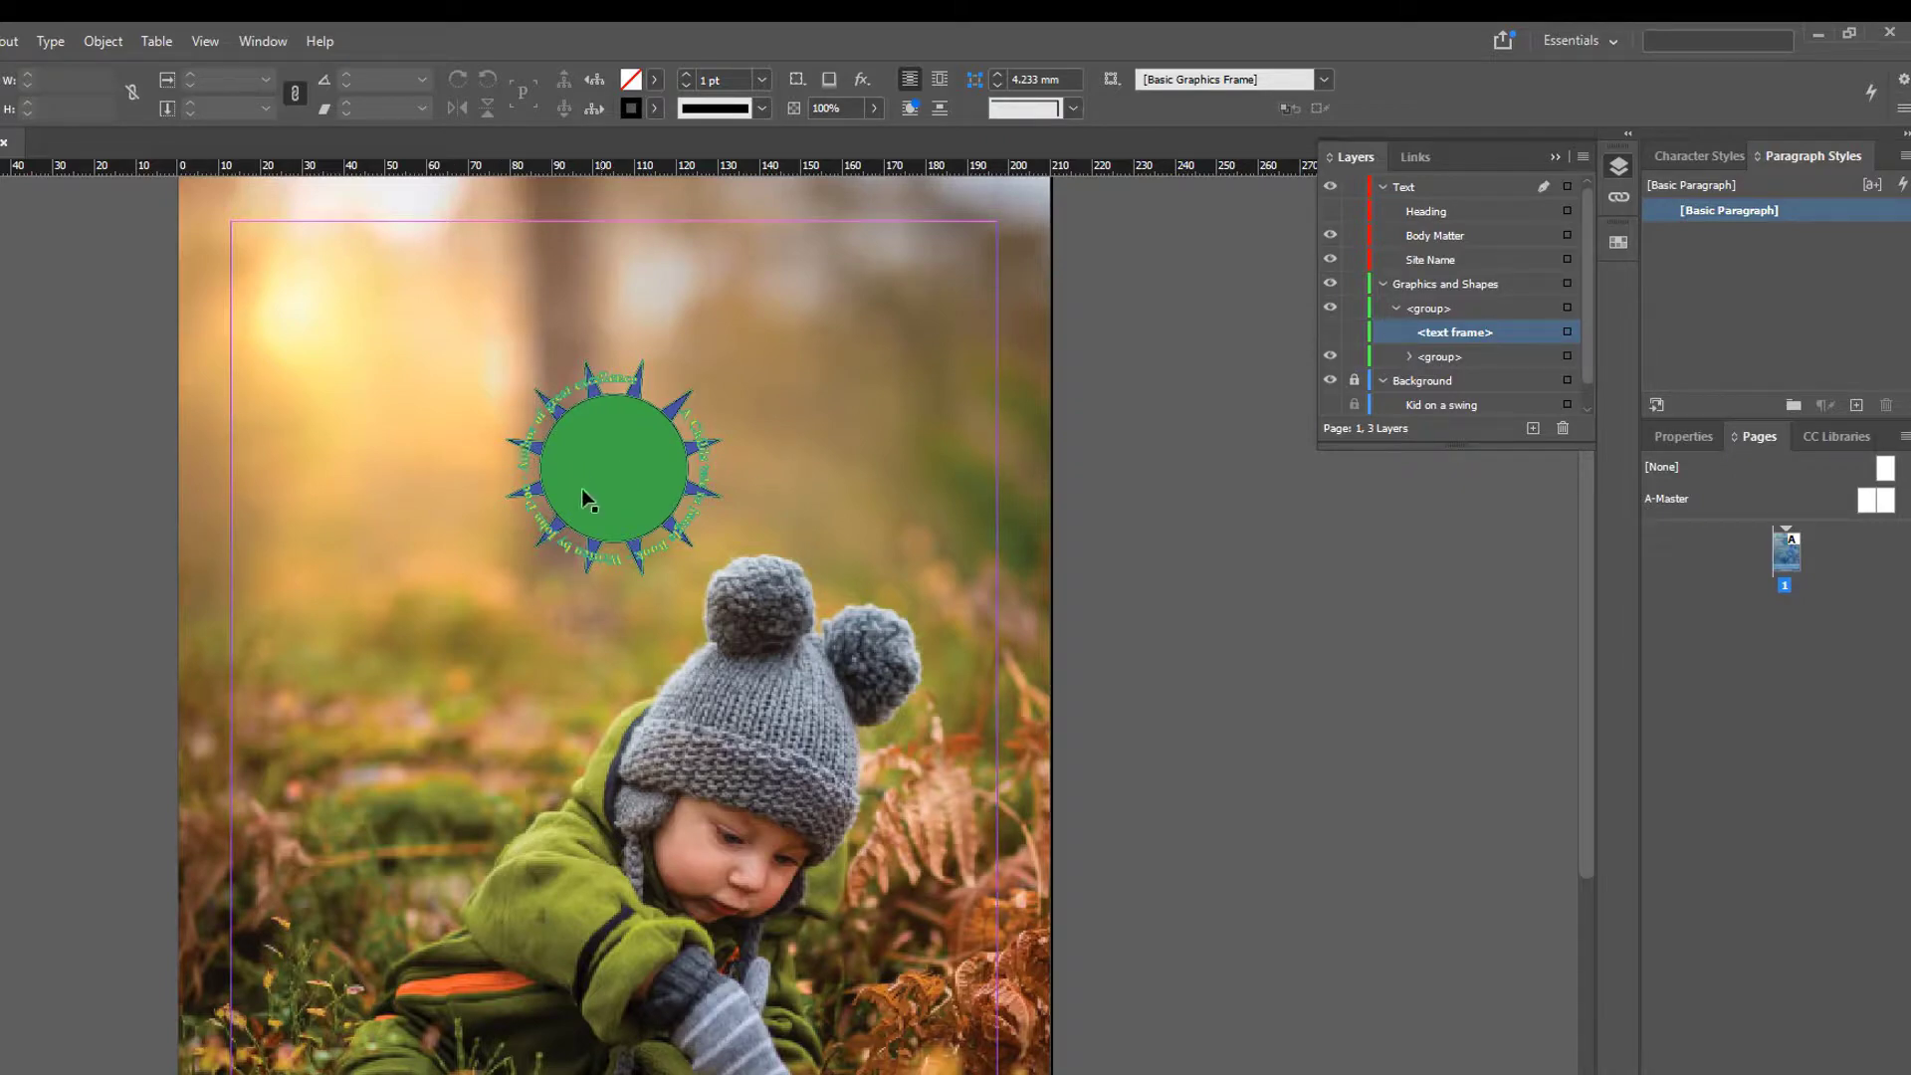
scroll(1059, 570, "down", 3)
scroll(859, 548, "up", 5)
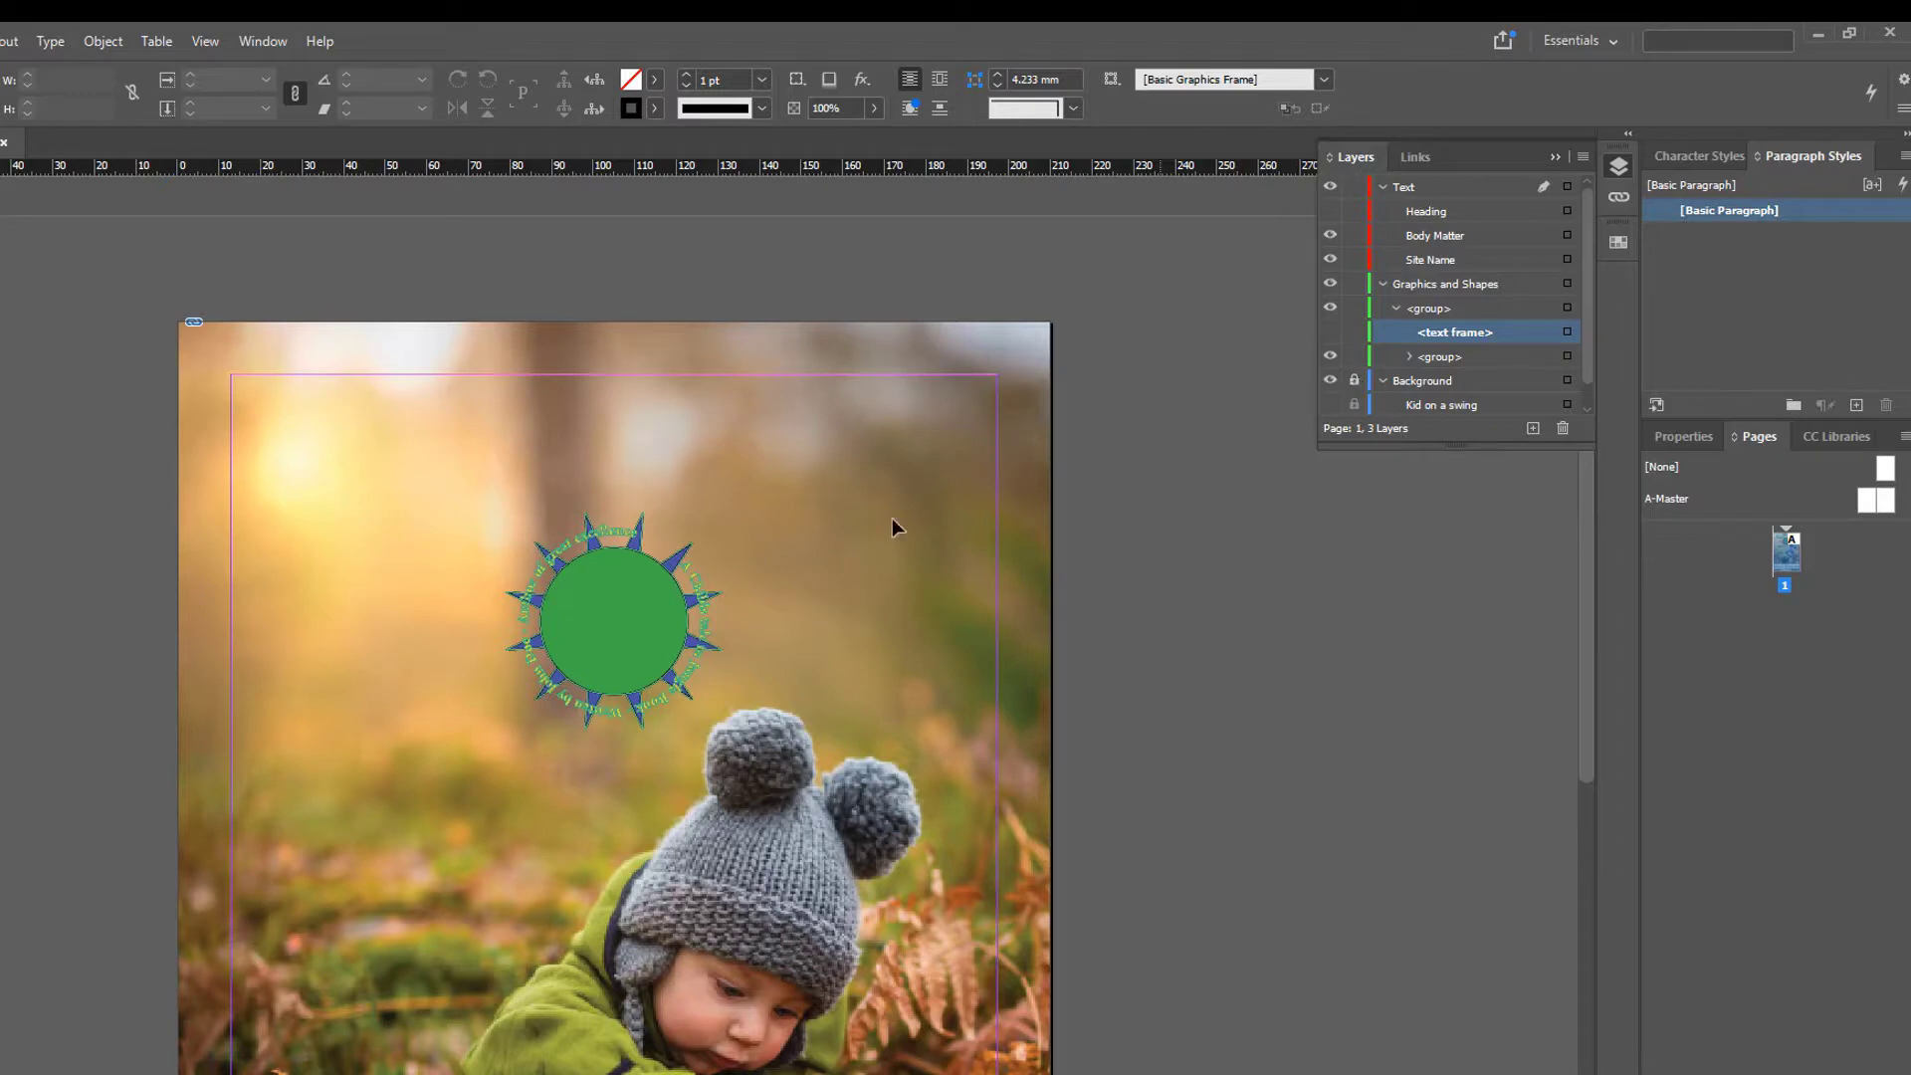
left_click(1328, 332)
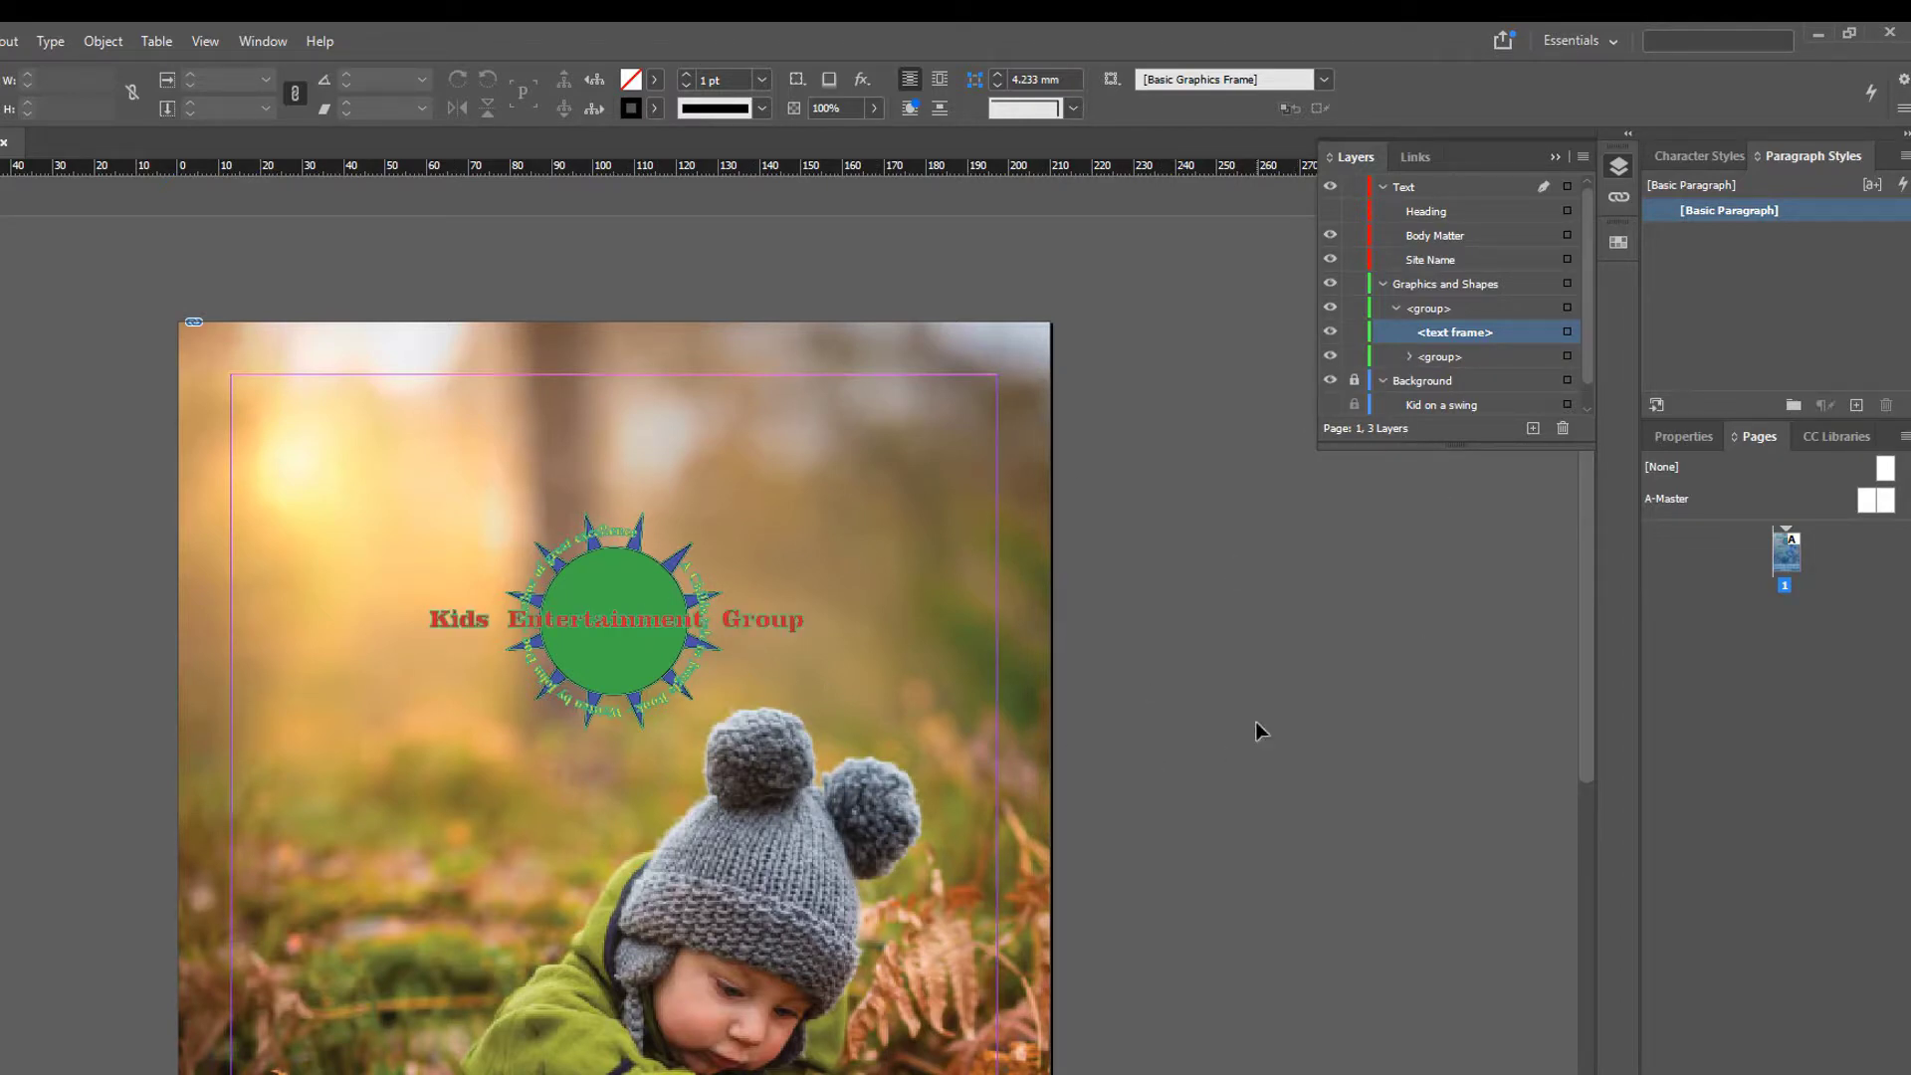
scroll(1288, 589, "down", 3)
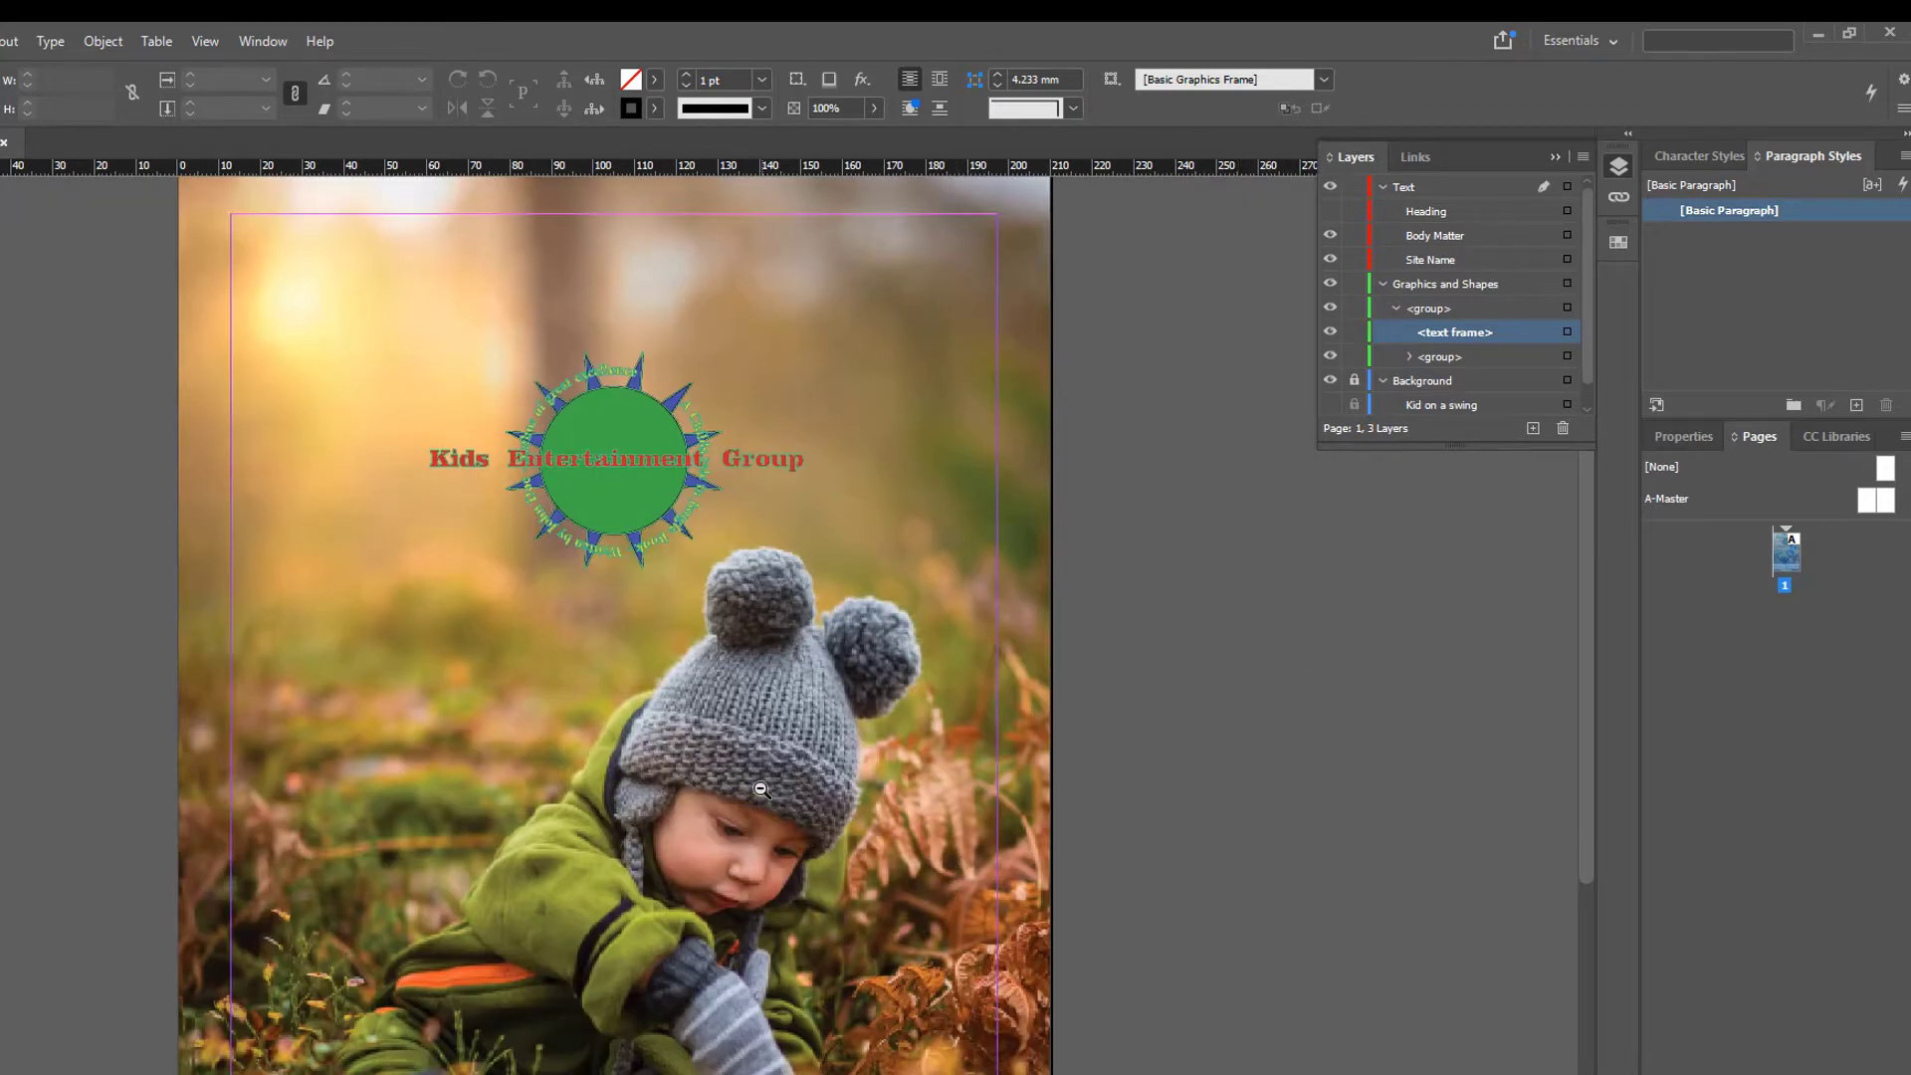
key("ctrl+minus")
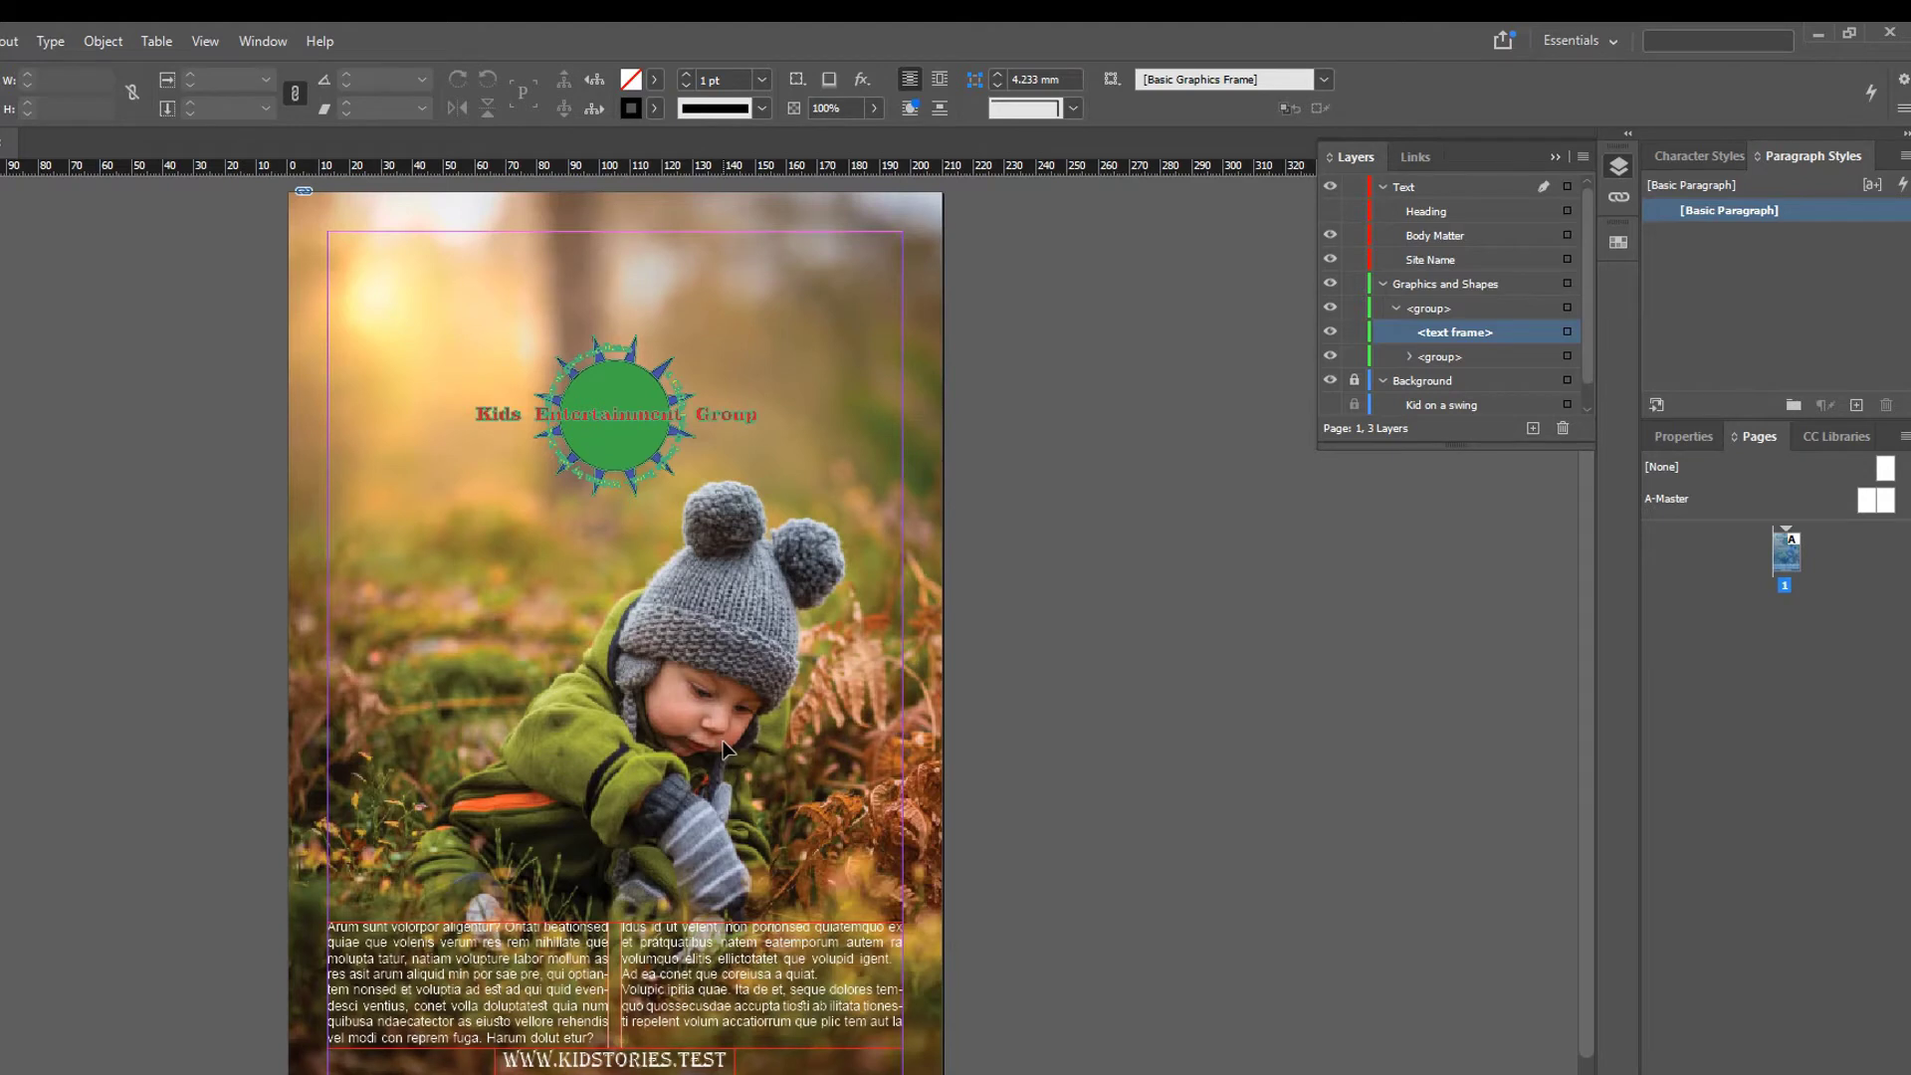